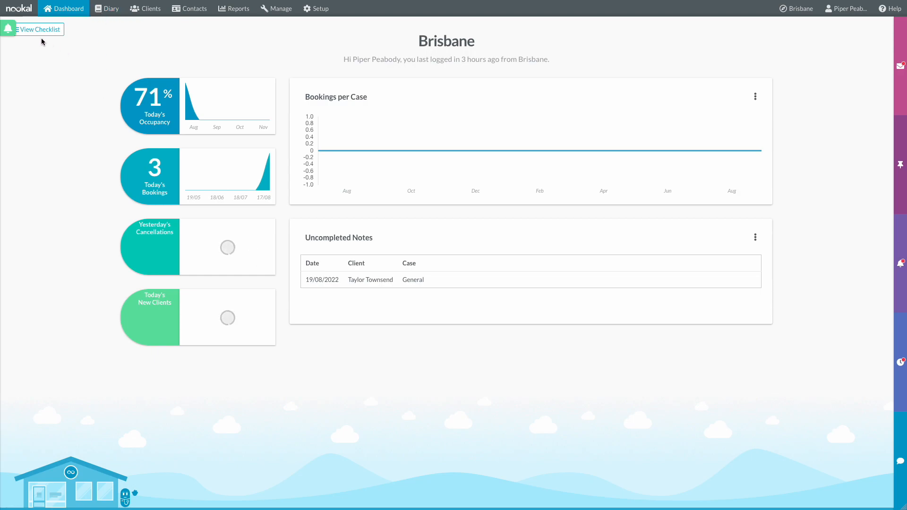
- Open the Diary and switch from Melbourne back to Brisbane's appointments for Friday, 19 August 2022
left_click(120, 10)
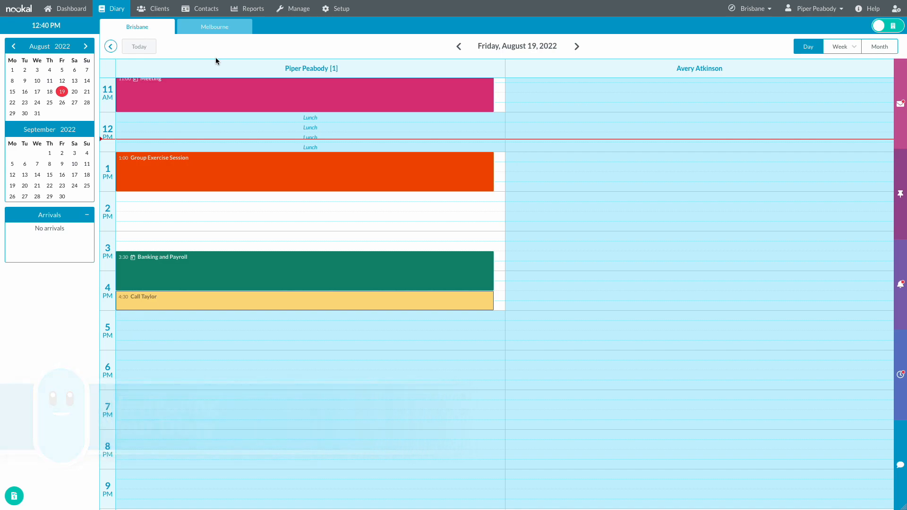
left_click(193, 32)
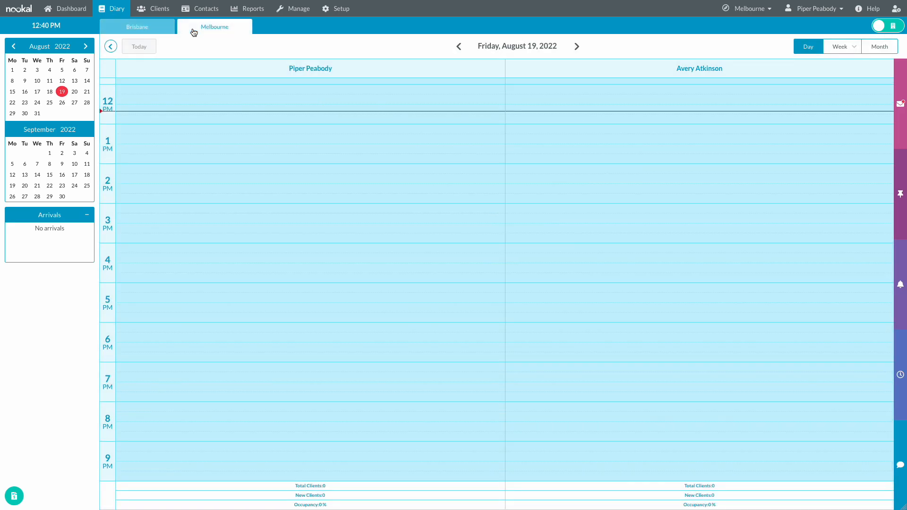
left_click(168, 31)
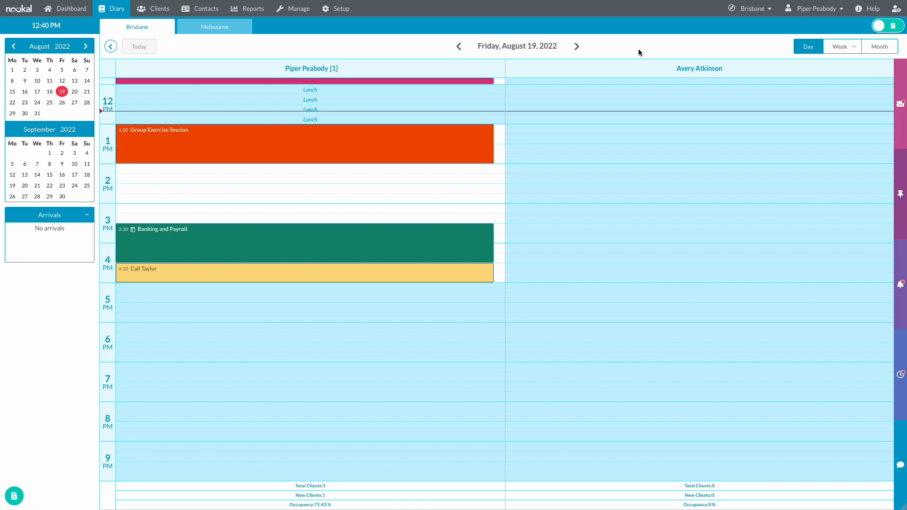
left_click(855, 49)
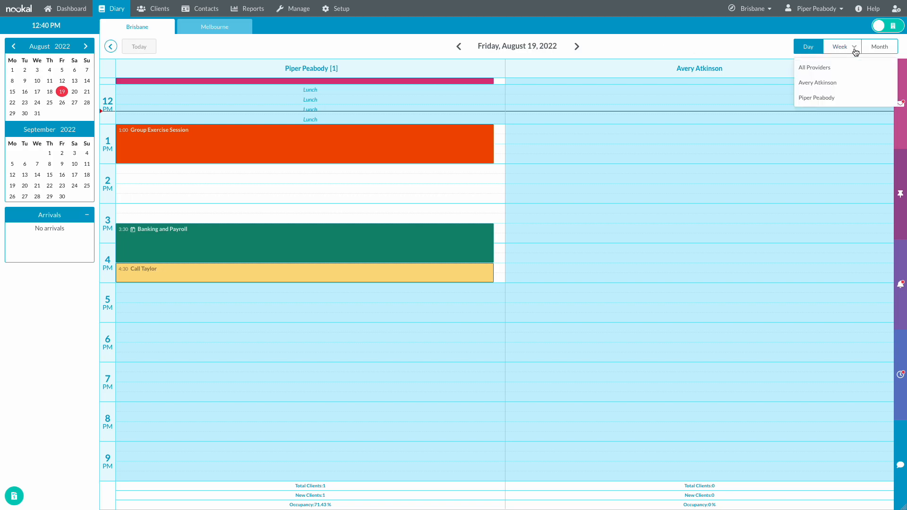
left_click(840, 98)
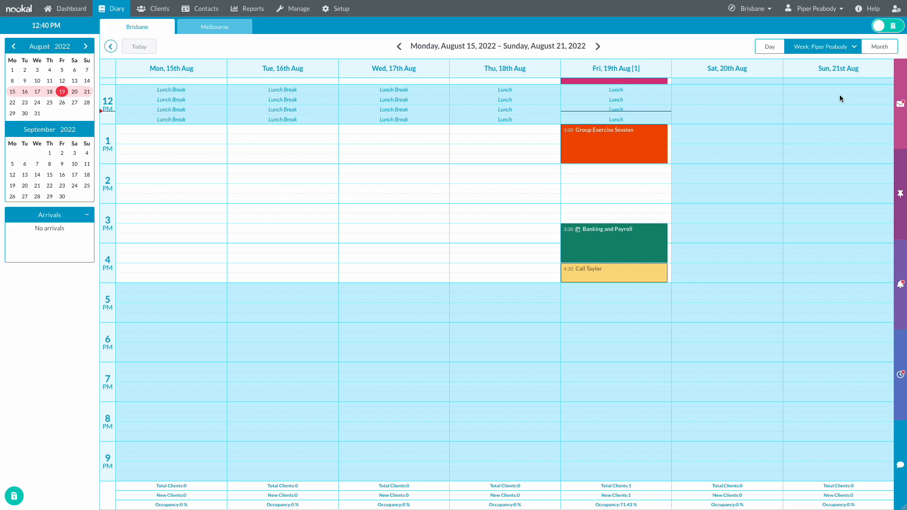
scroll(840, 97, "up", 3)
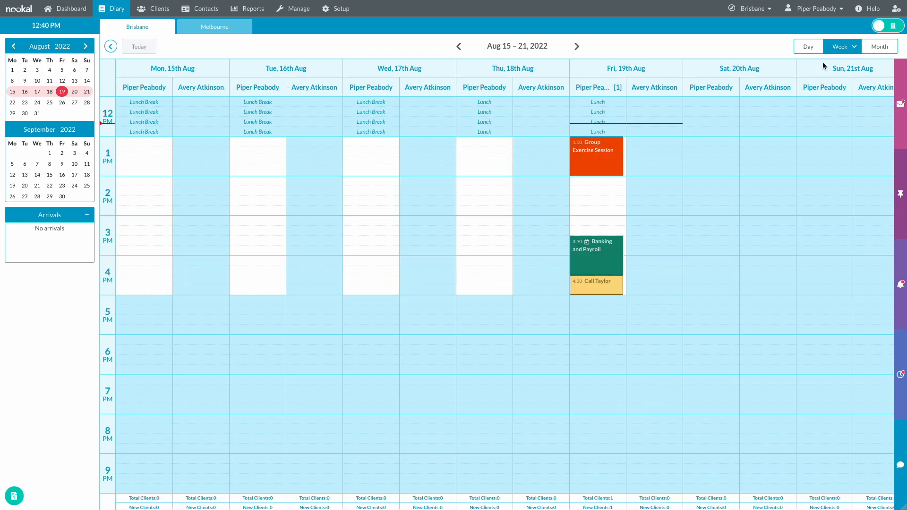
left_click(840, 46)
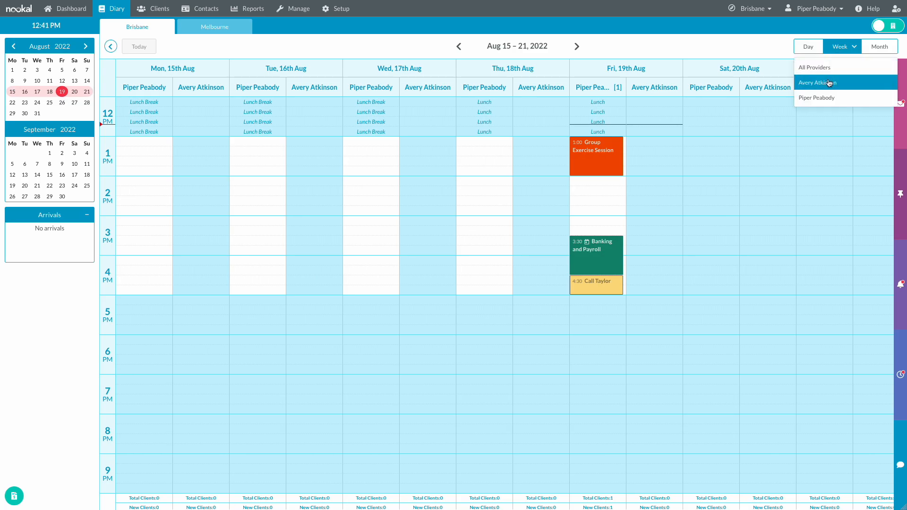
left_click(826, 98)
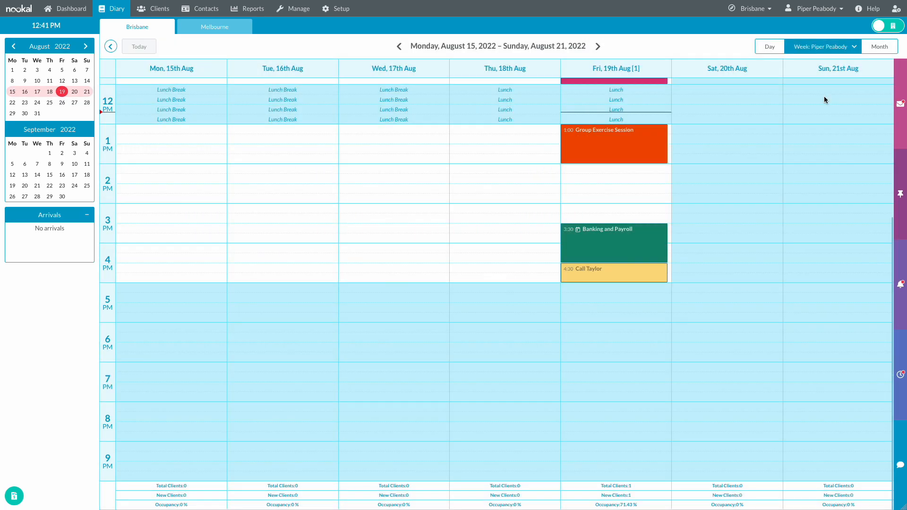
left_click(770, 47)
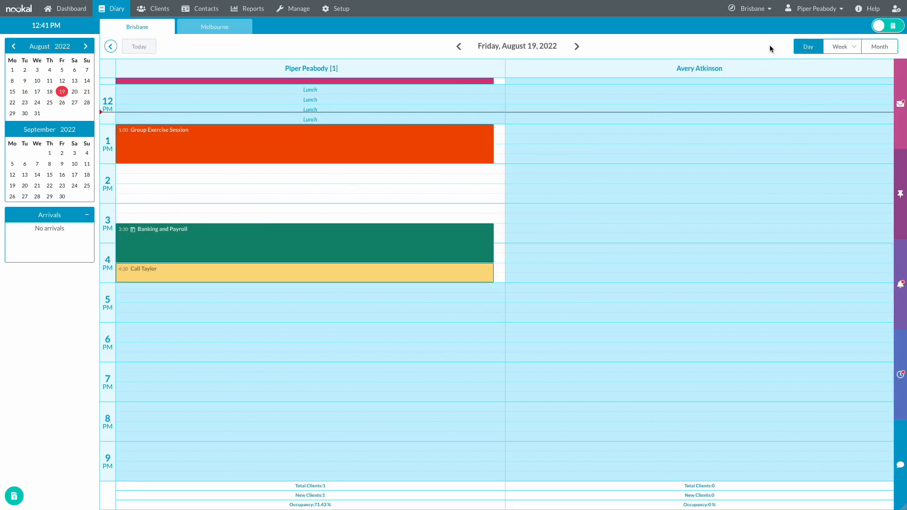
left_click(883, 27)
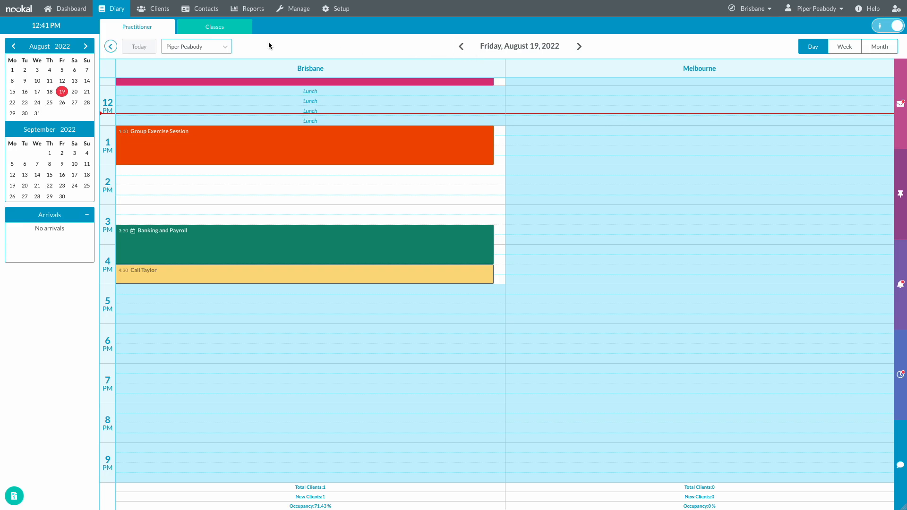
left_click(226, 47)
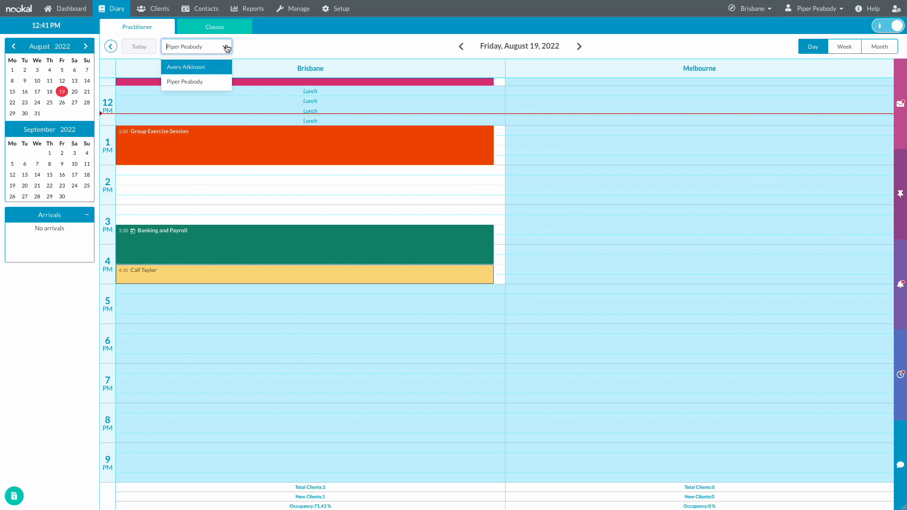
left_click(220, 65)
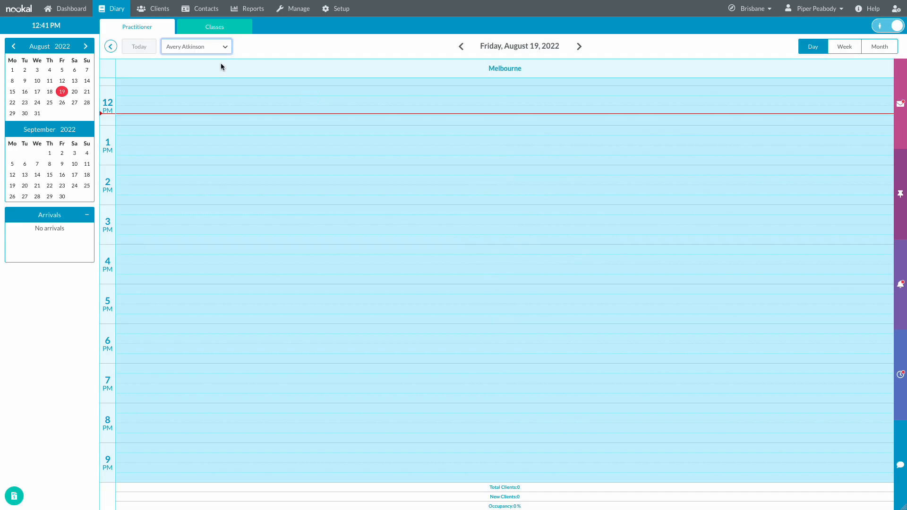
left_click(222, 49)
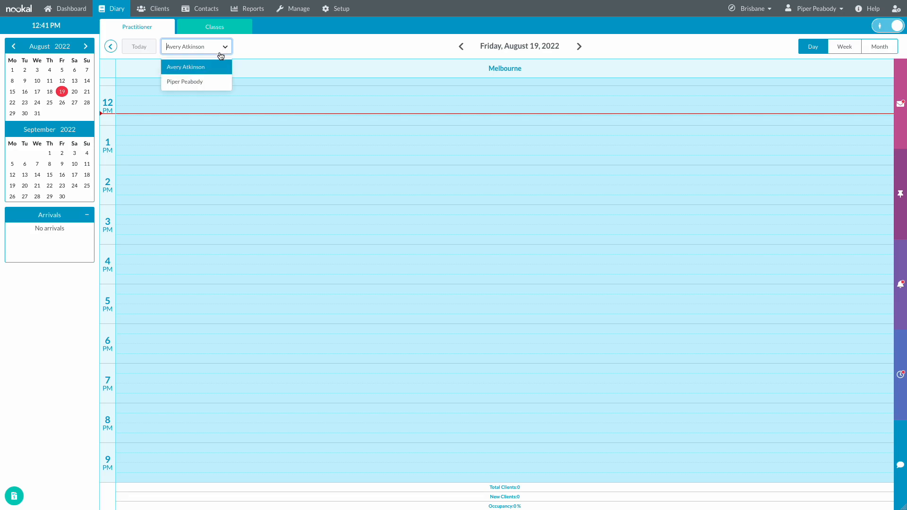
left_click(217, 81)
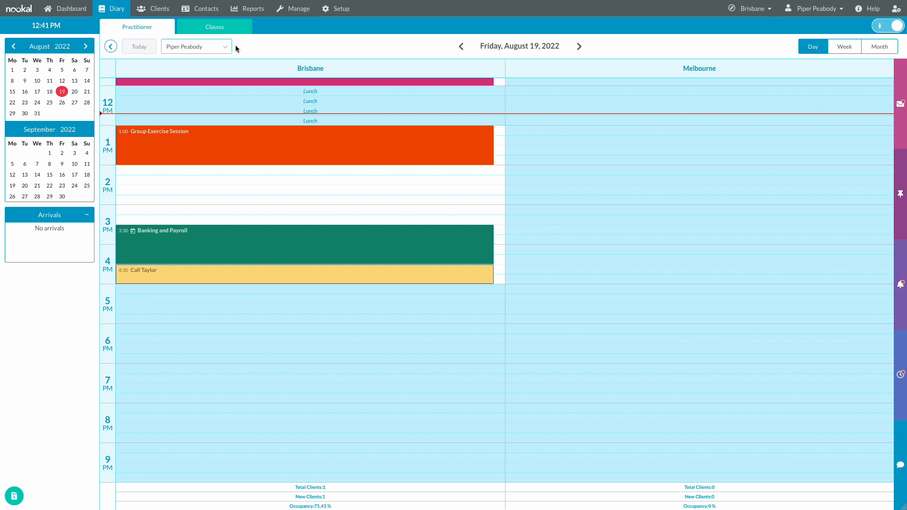
left_click(225, 29)
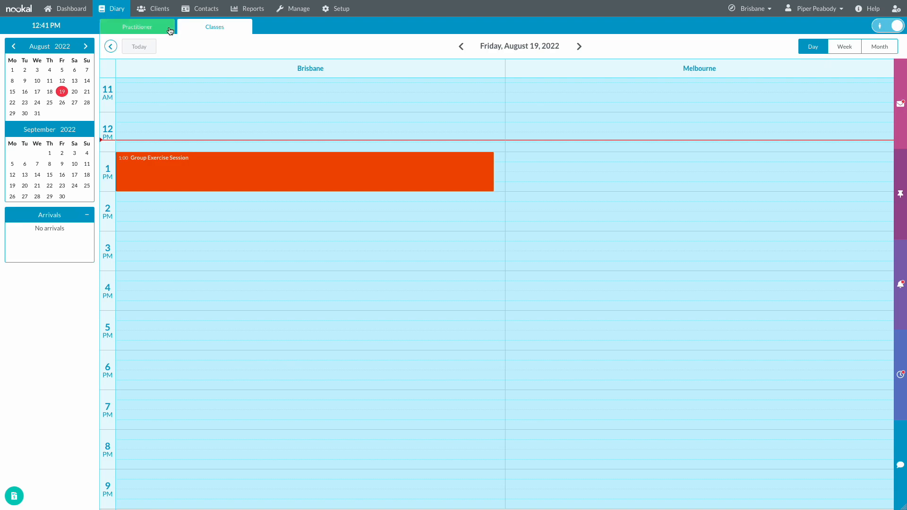
left_click(171, 31)
left_click(892, 27)
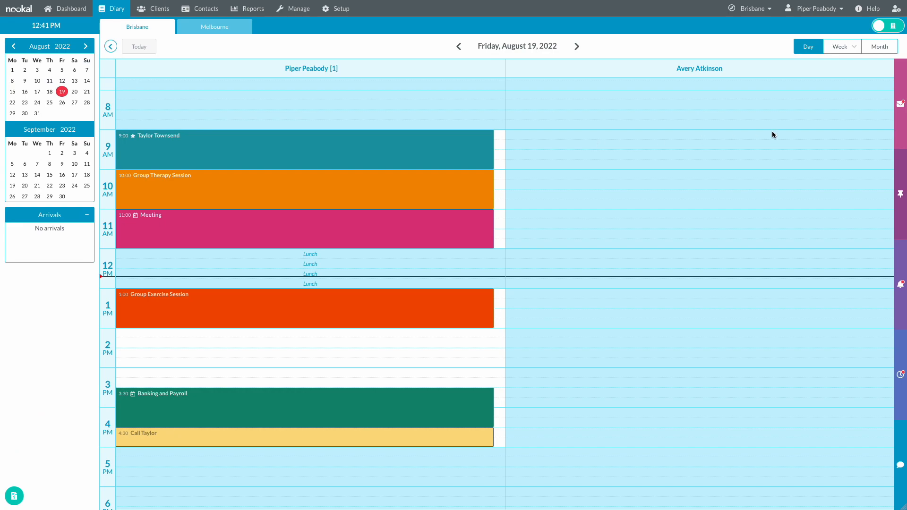
- In diary Options, expand the Brisbane practitioners and try reordering them, keeping the original order
left_click(897, 9)
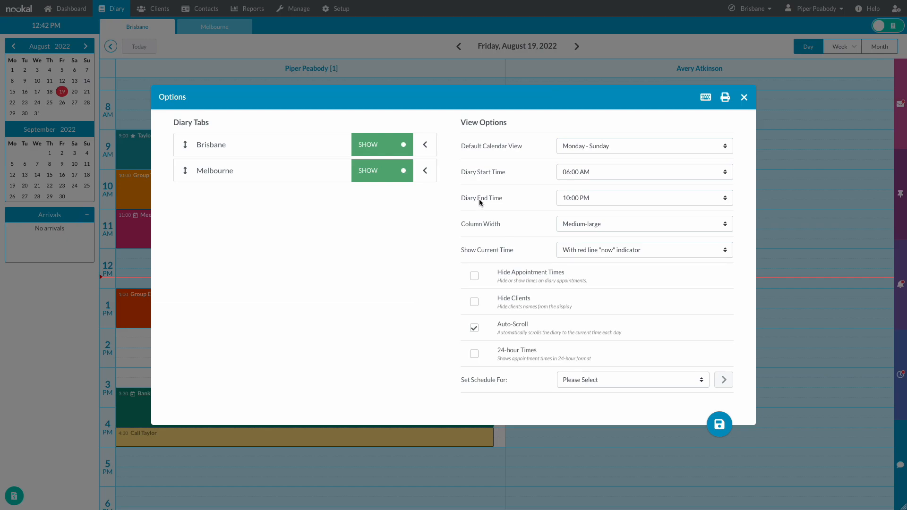
left_click(426, 146)
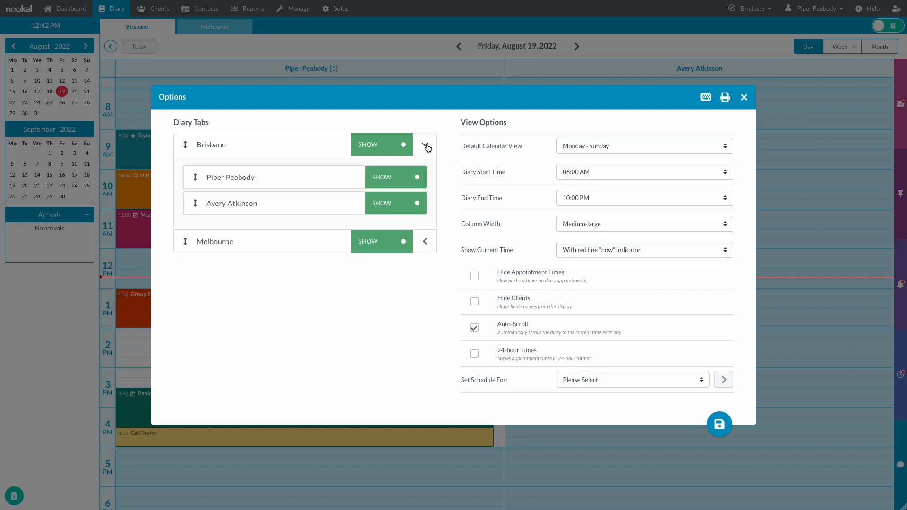
left_click(426, 241)
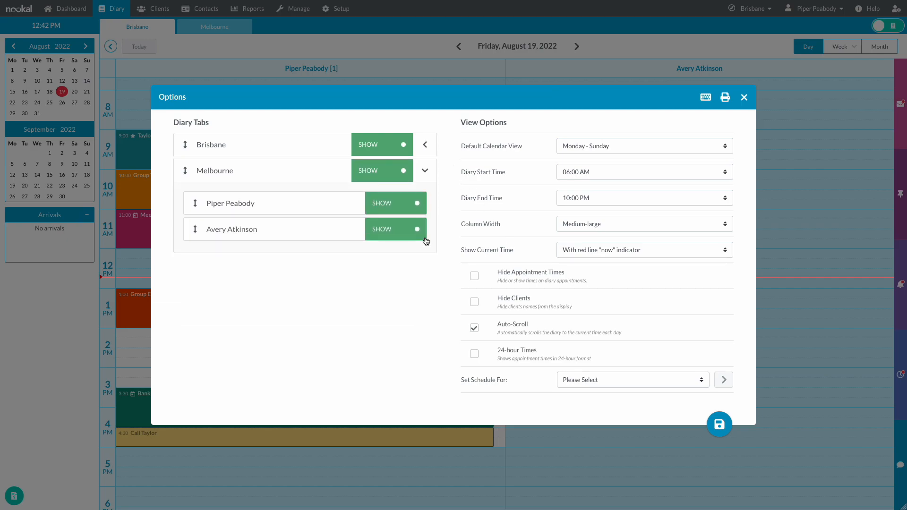
left_click(424, 144)
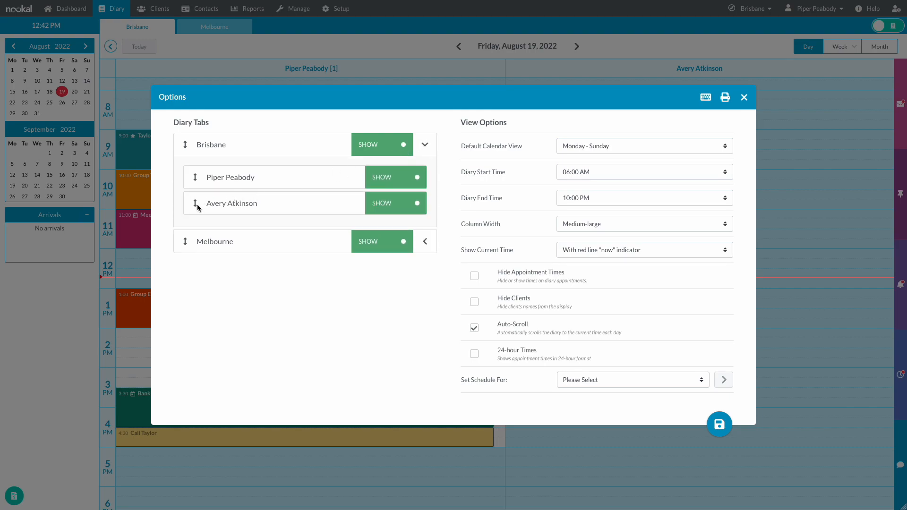
left_click_drag(195, 204, 194, 171)
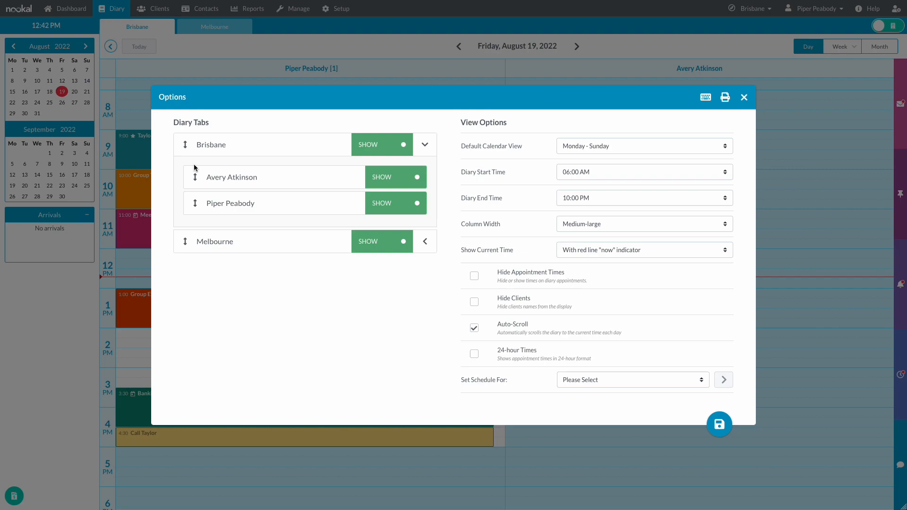
left_click_drag(195, 202, 195, 173)
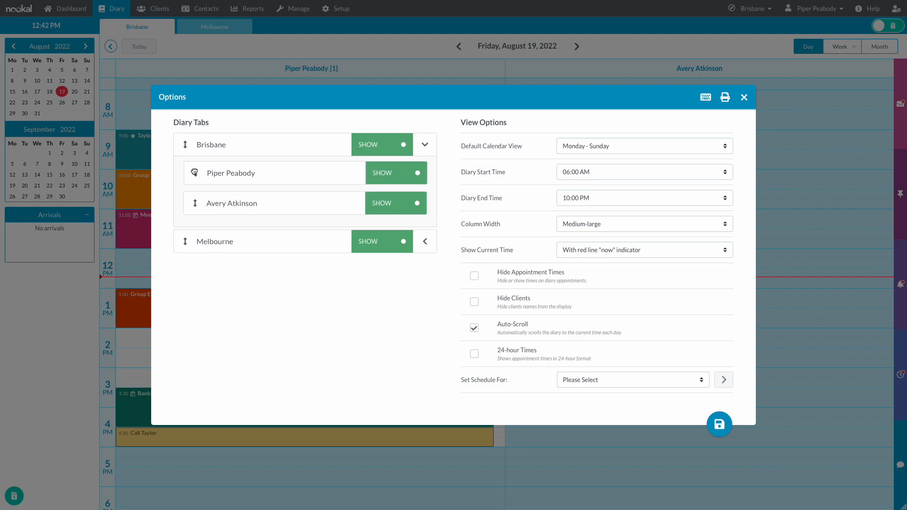
- Set both Brisbane practitioners and the Brisbane tab to Automatic and save the options
left_click(393, 177)
left_click(400, 179)
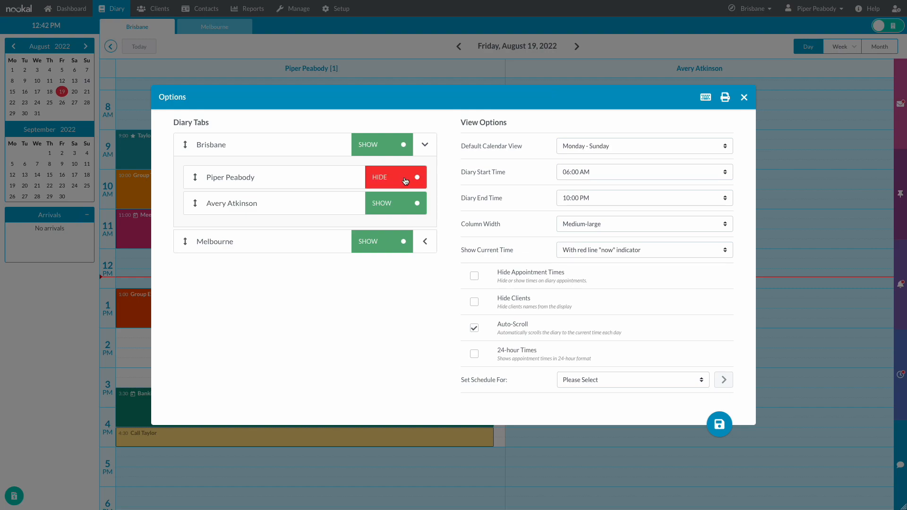
left_click(406, 181)
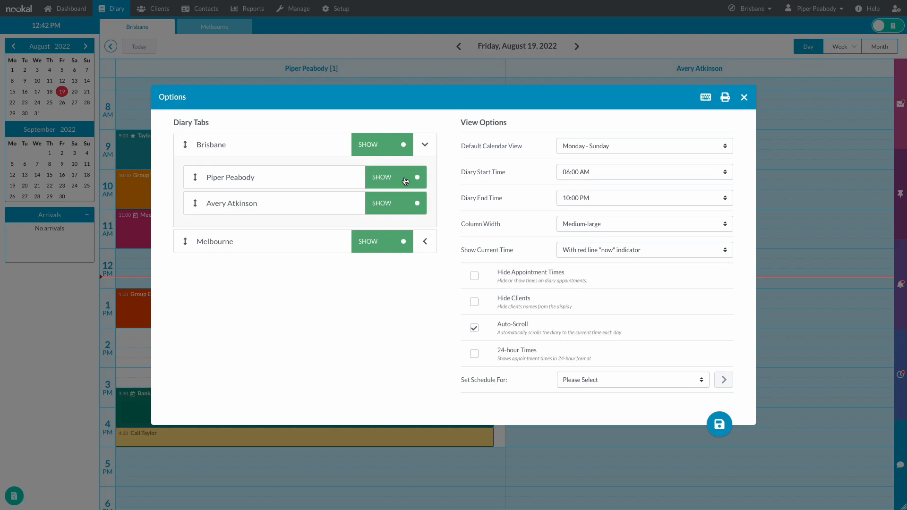
left_click(405, 181)
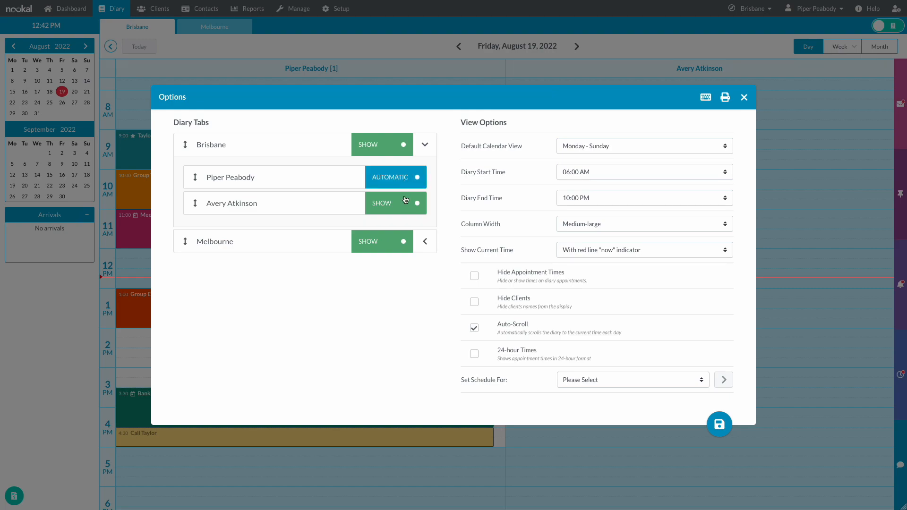
left_click(406, 203)
left_click(401, 152)
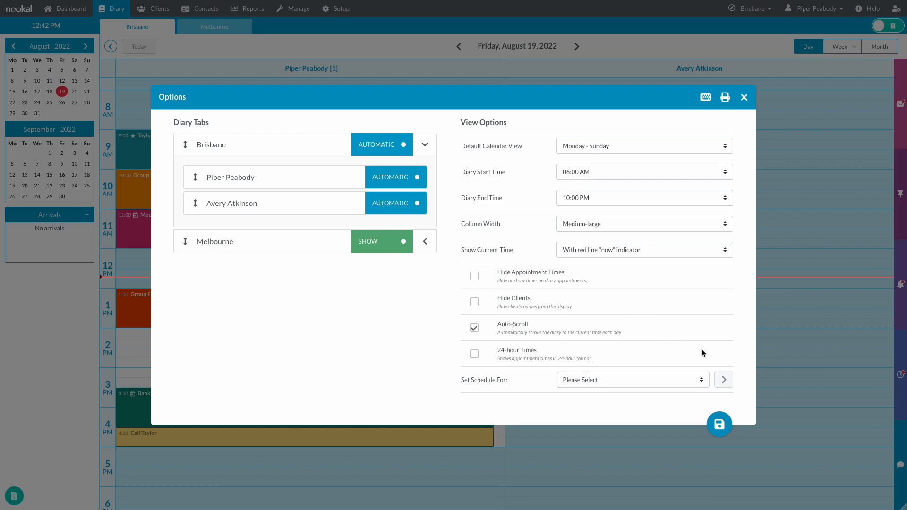
left_click(719, 424)
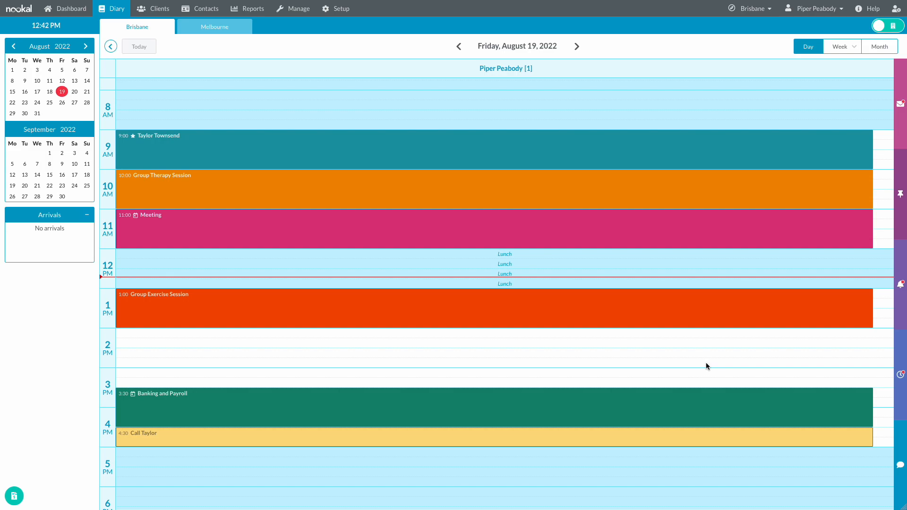
- Start adding a new working schedule for the second provider from the diary options
left_click(896, 13)
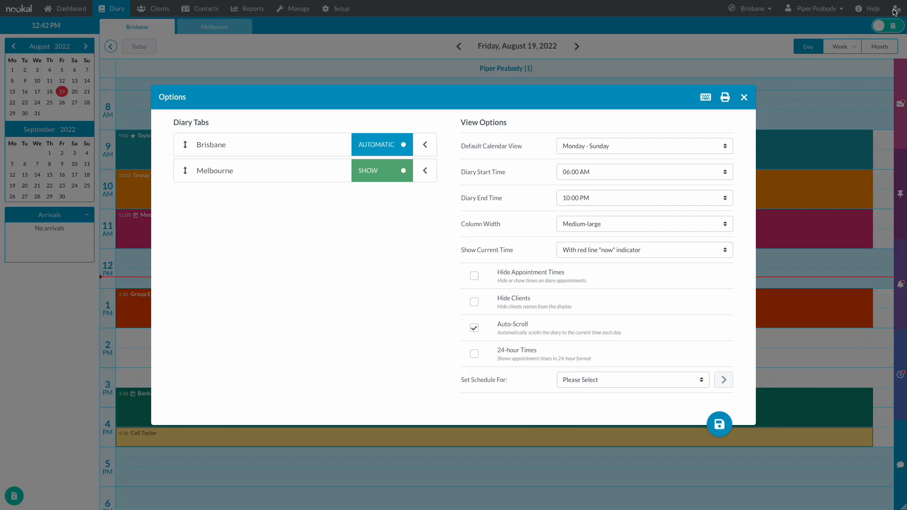
left_click(702, 381)
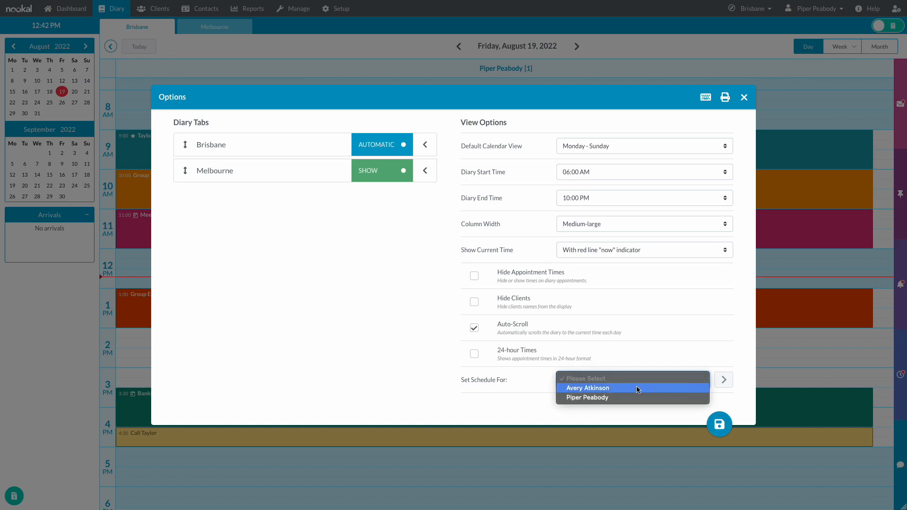
left_click(637, 388)
left_click(723, 380)
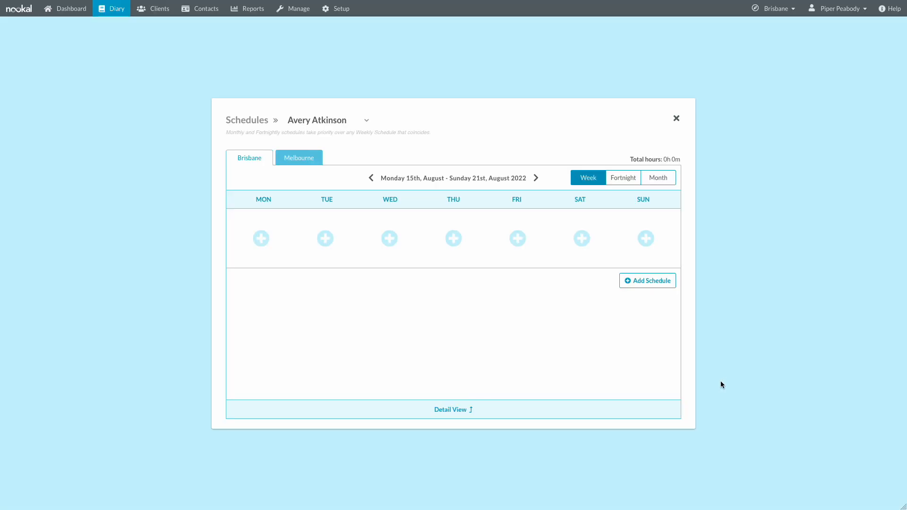
left_click(647, 283)
left_click(549, 239)
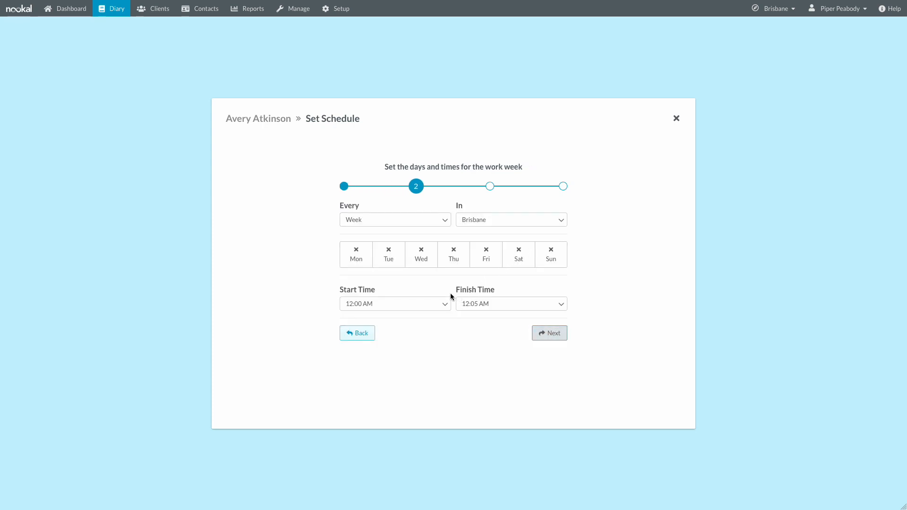
- Make the schedule Monday to Friday, 09:00 AM to 05:00 PM
left_click(357, 263)
left_click(388, 262)
left_click(417, 262)
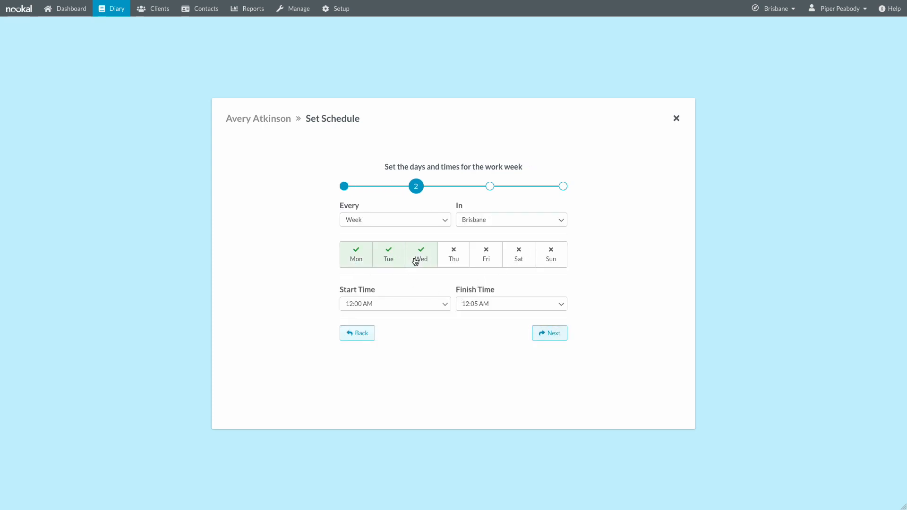
left_click(458, 262)
left_click(486, 263)
left_click(446, 306)
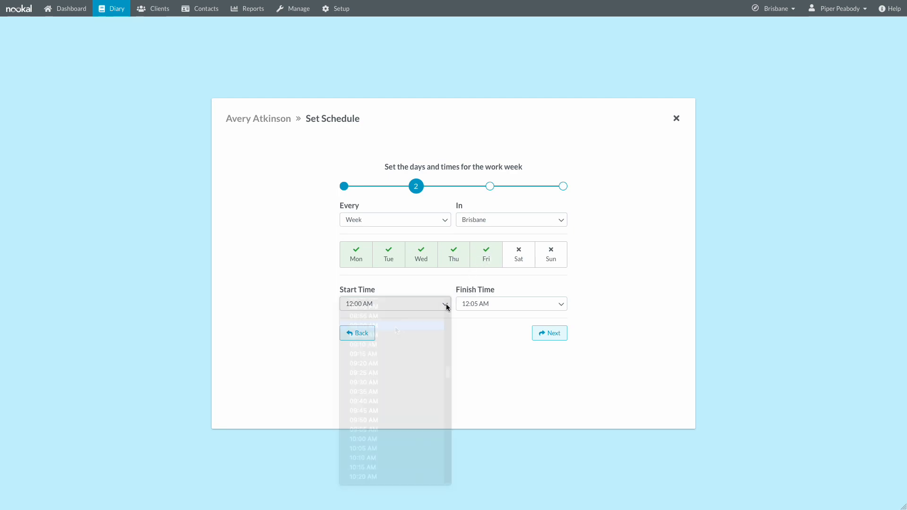
left_click(407, 326)
left_click(543, 305)
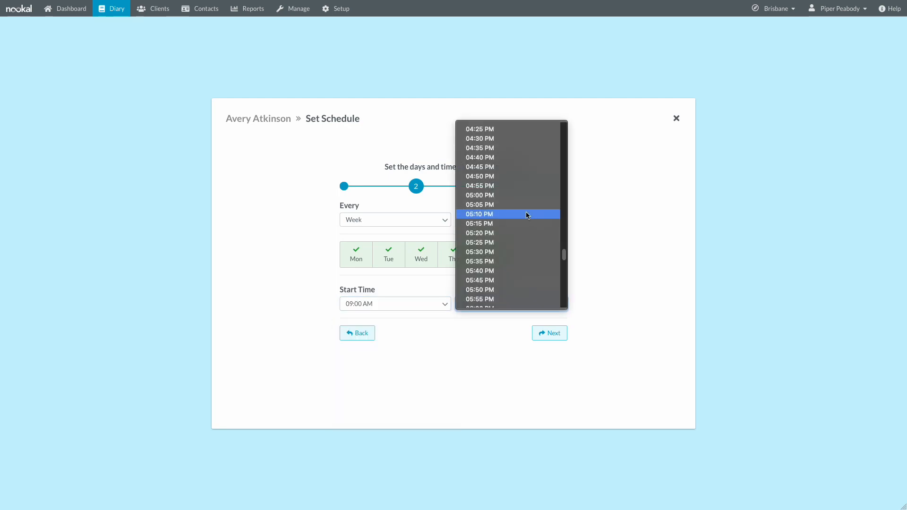
left_click(499, 195)
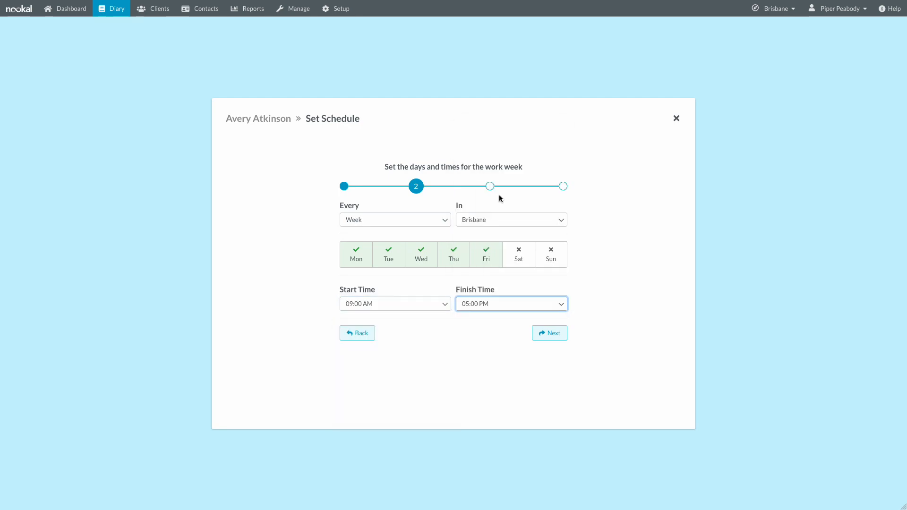
left_click(552, 334)
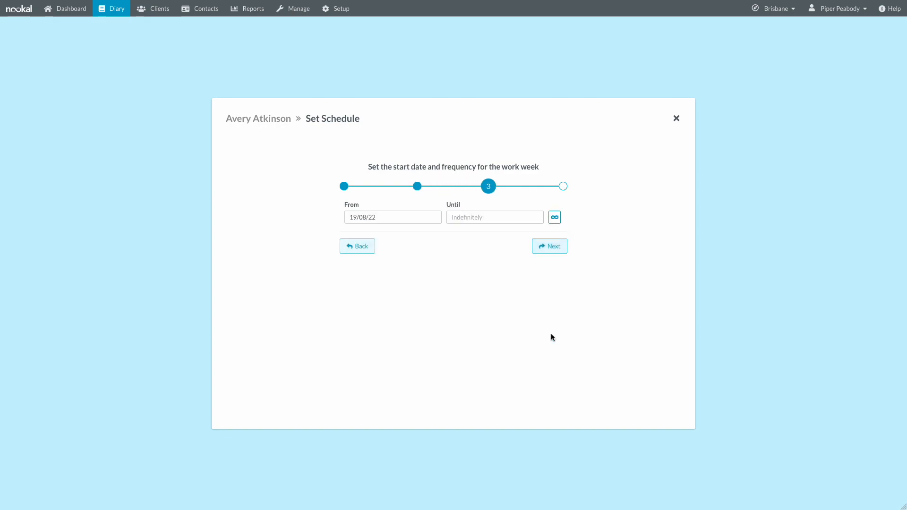
left_click(537, 248)
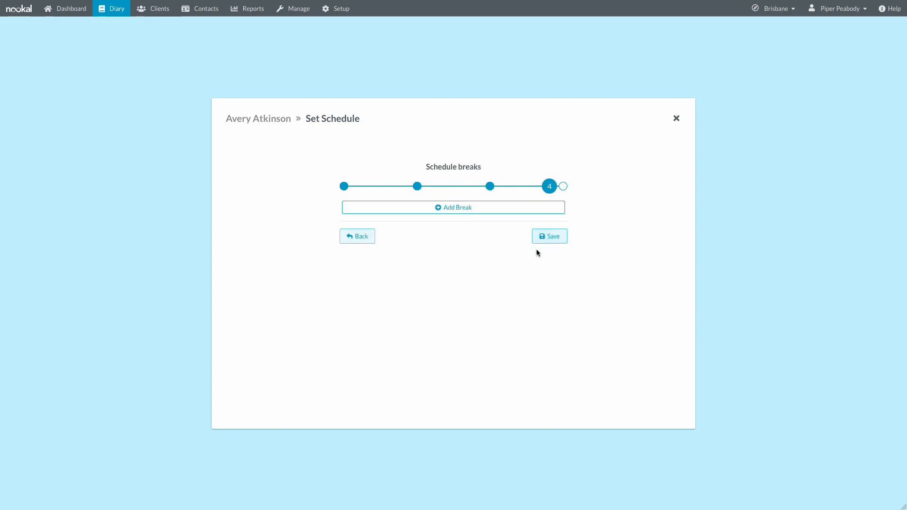
- Add a 01:30–02:30 PM break, save the schedule and return to the diary
left_click(487, 210)
left_click(384, 220)
left_click(371, 166)
left_click(435, 215)
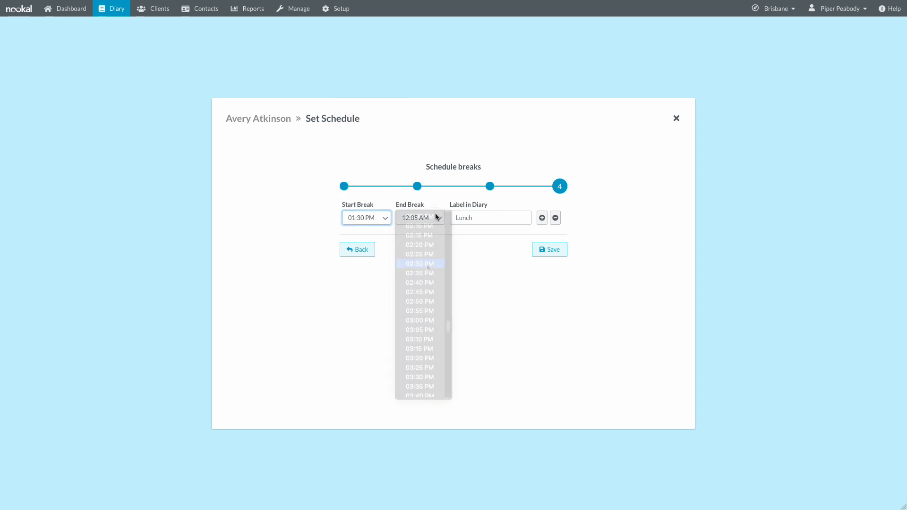
left_click(426, 264)
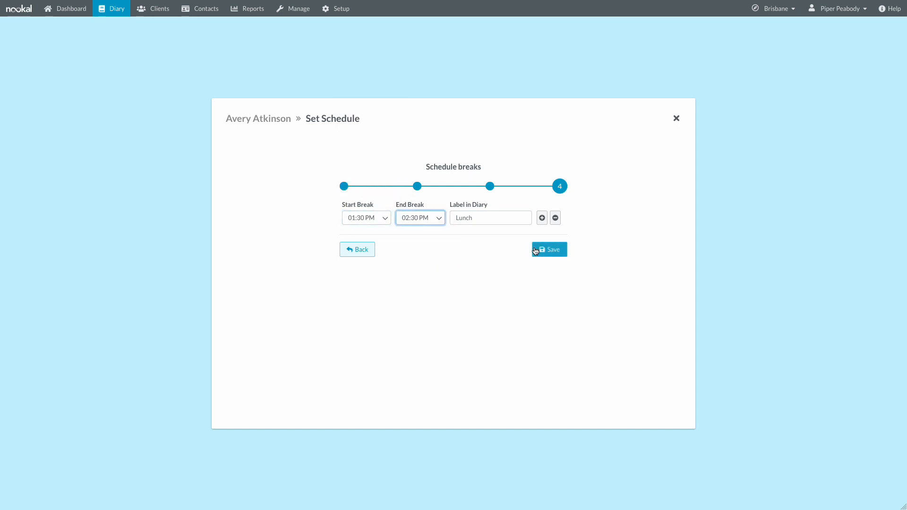
left_click(536, 250)
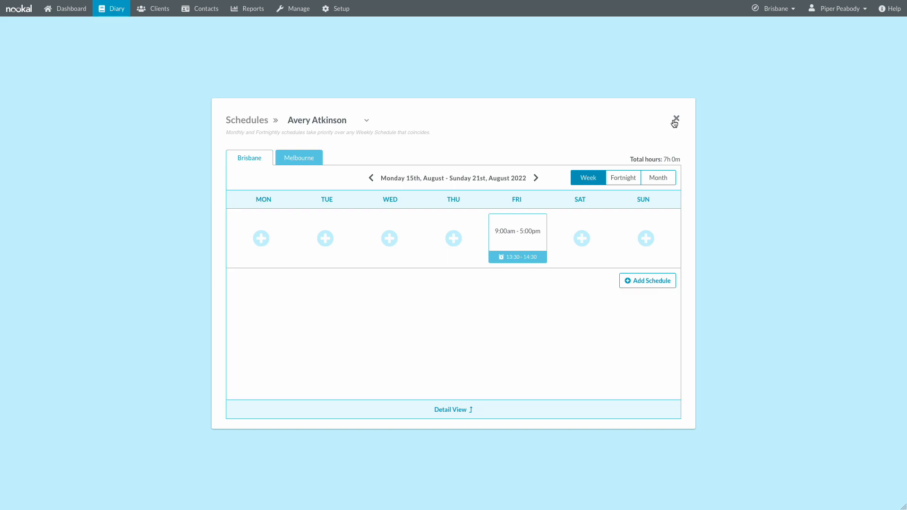
left_click(675, 120)
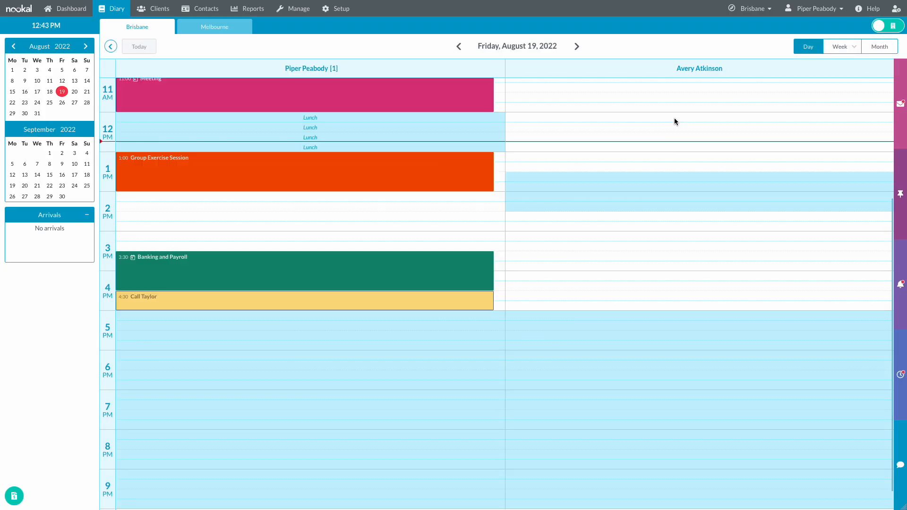
scroll(669, 146, "up", 3)
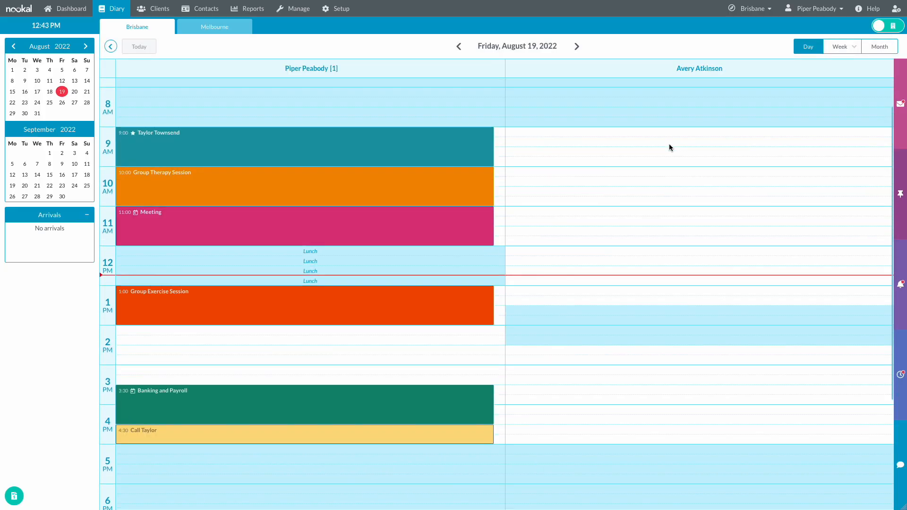
left_click(840, 47)
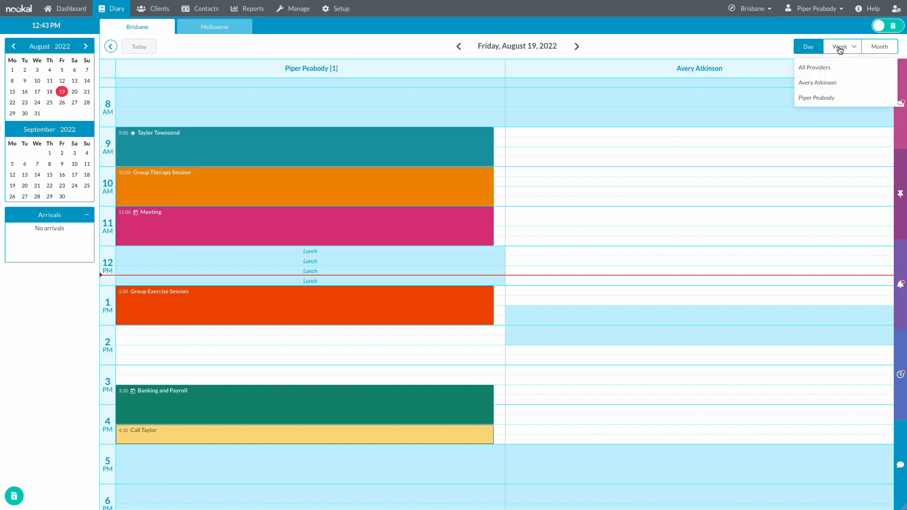
left_click(831, 81)
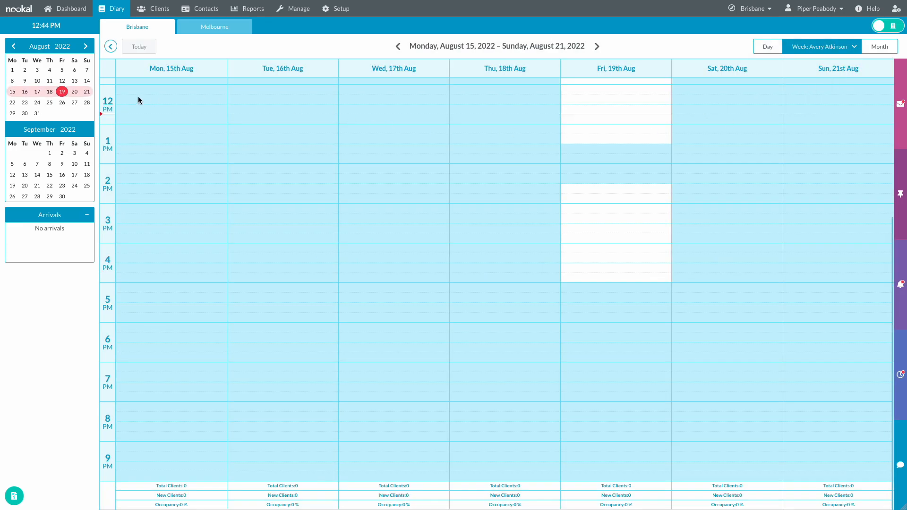
left_click(24, 103)
scroll(158, 180, "up", 5)
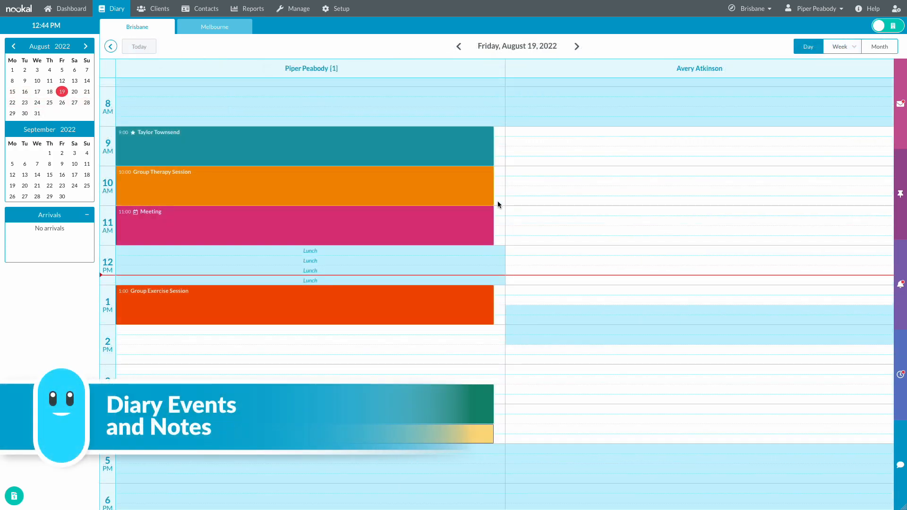
- Create a diary note with welcome text at 9:00 in the second provider's column
left_click(615, 133)
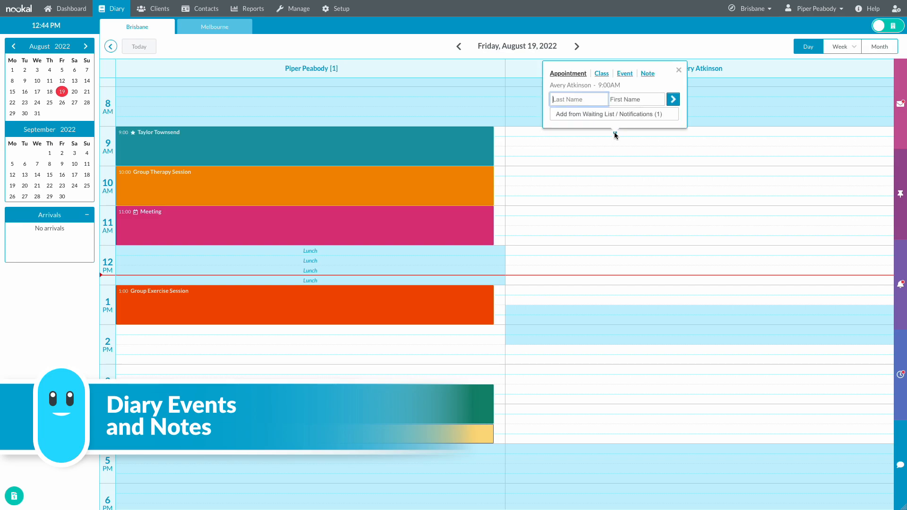
left_click(648, 73)
left_click(634, 98)
type("Wel")
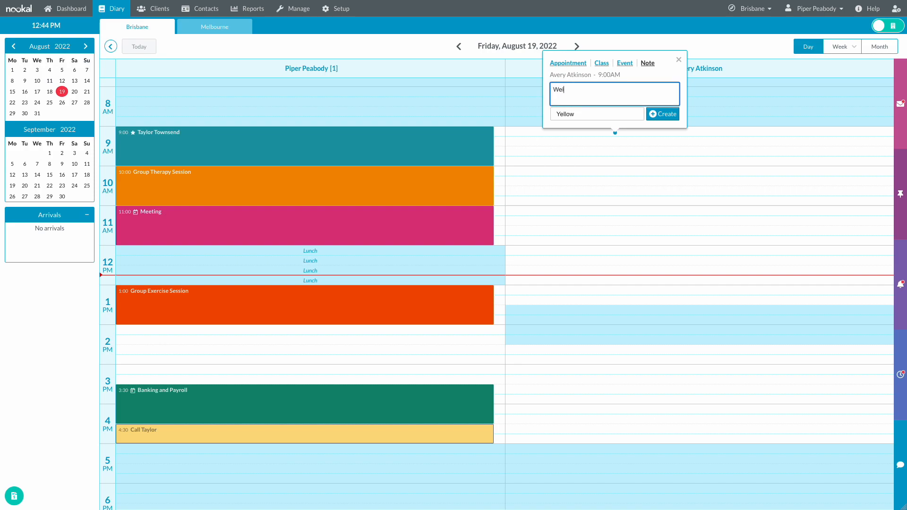
type("come Avery")
left_click(657, 114)
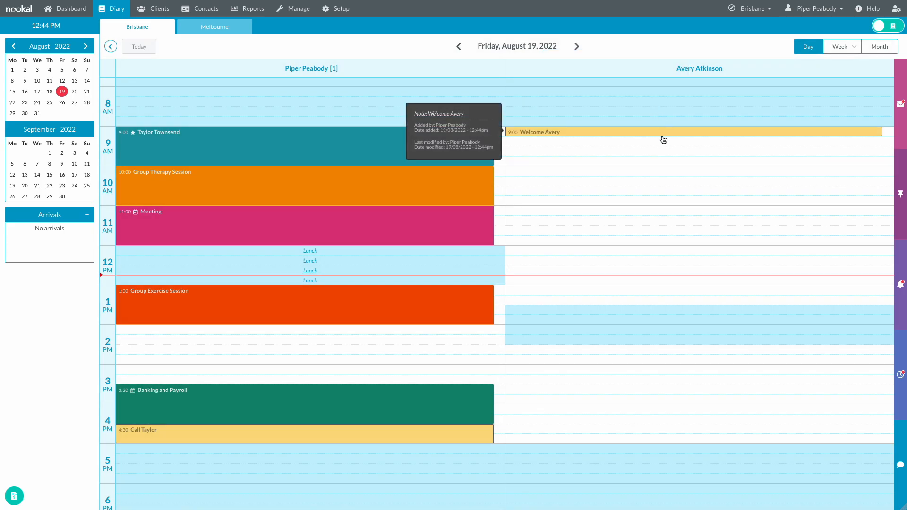
- Stretch and move the welcome note, then return it to its 9:00 position
left_click_drag(663, 136, 660, 162)
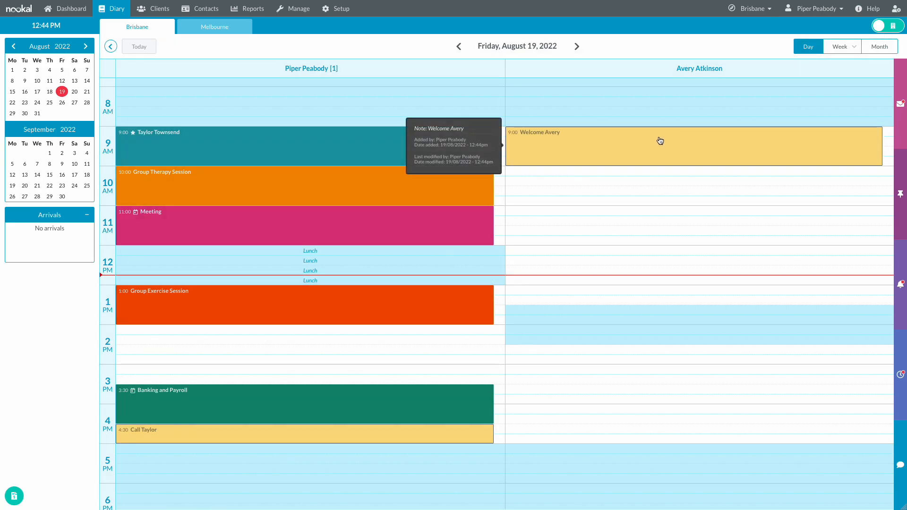
left_click_drag(560, 137, 561, 176)
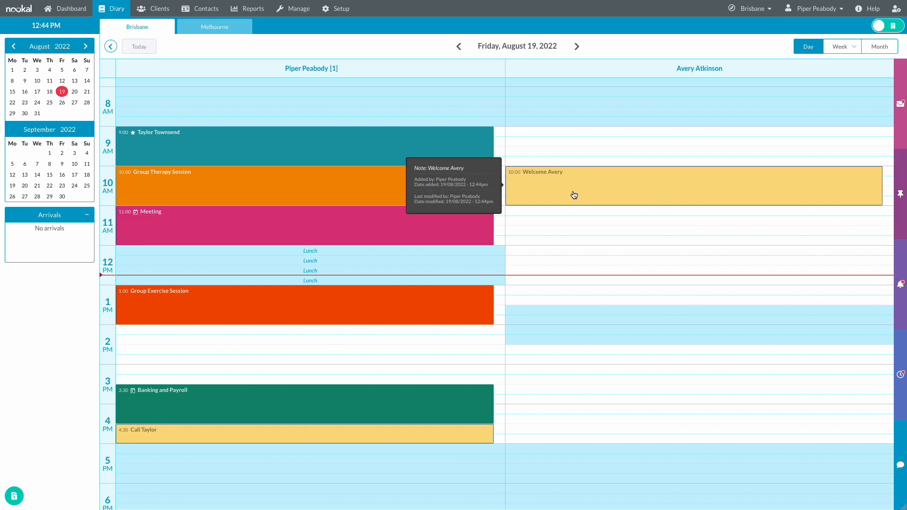
left_click_drag(568, 198, 567, 136)
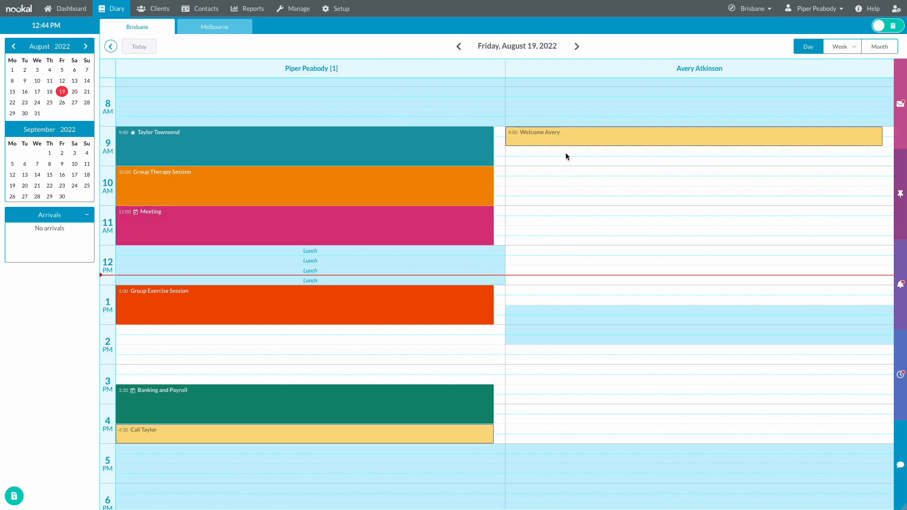
- Create a 9:30–10:30 General-category welcome event with both providers as participants
left_click(566, 152)
left_click(576, 95)
type("Welcome Avery")
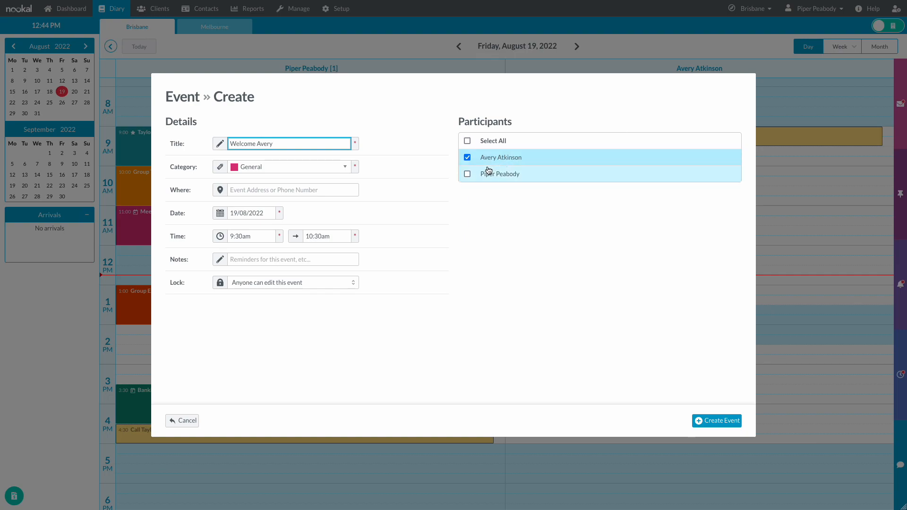
left_click(286, 168)
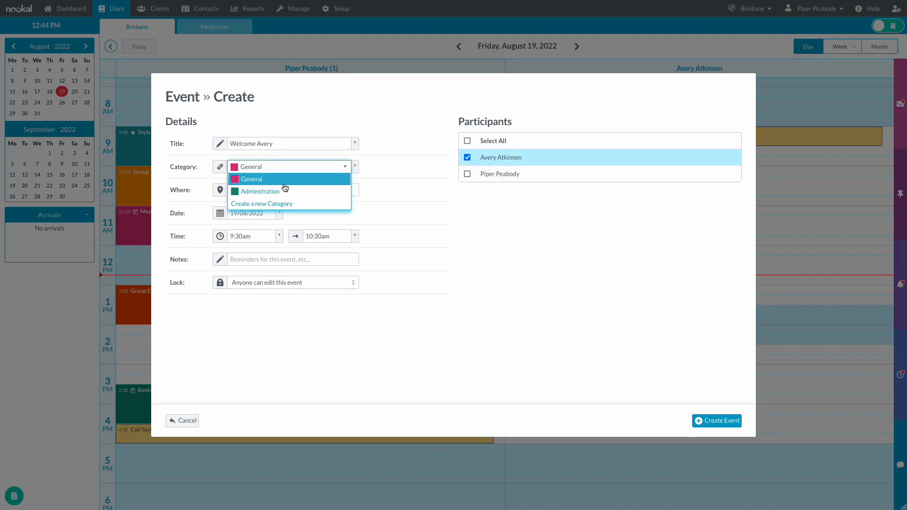
left_click(283, 180)
left_click(468, 174)
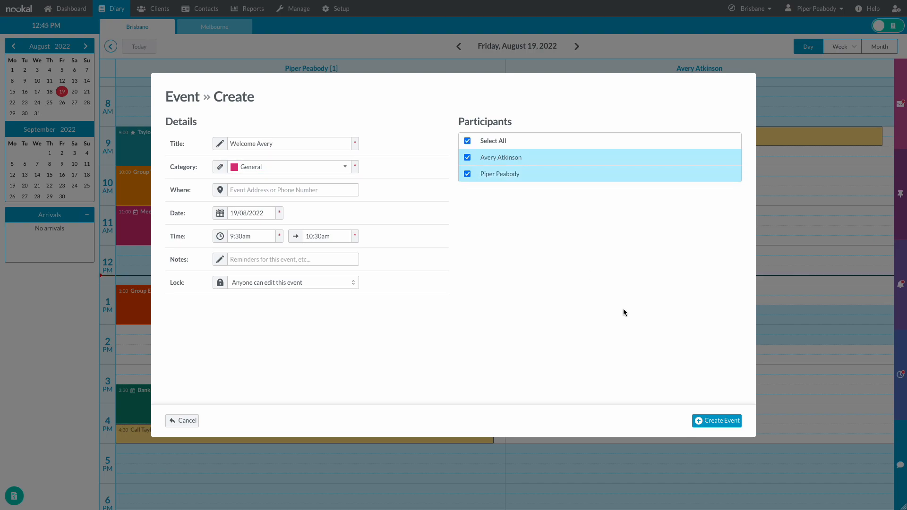
left_click(709, 422)
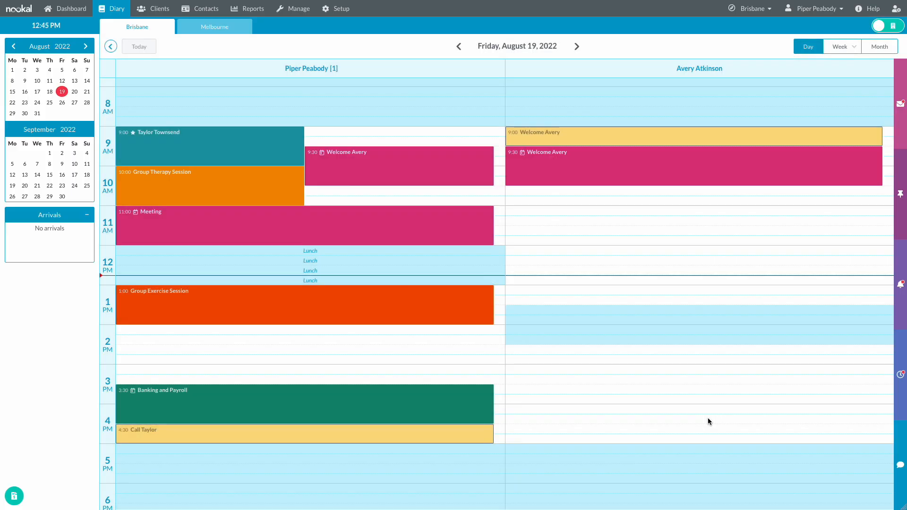
- Drag the welcome event block from 9:30 down to the 2:30 PM slot
mouse_move(578, 156)
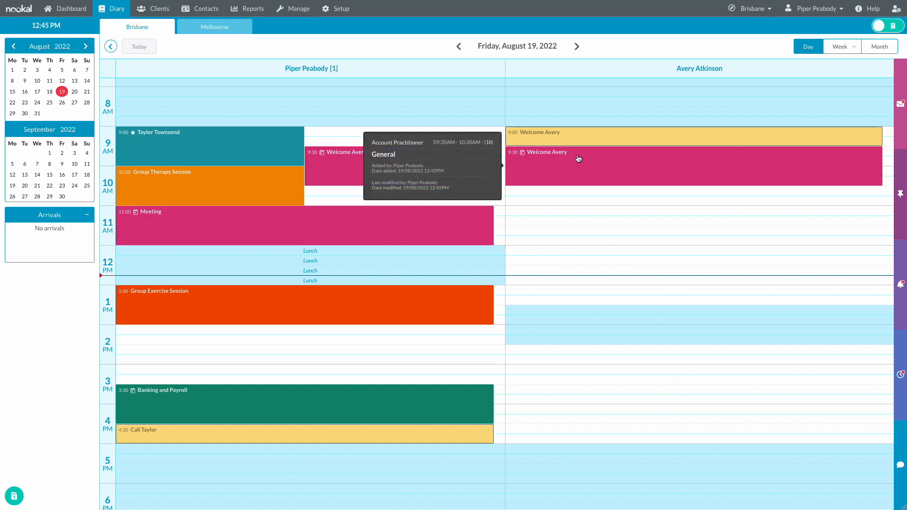
left_click_drag(579, 162, 579, 351)
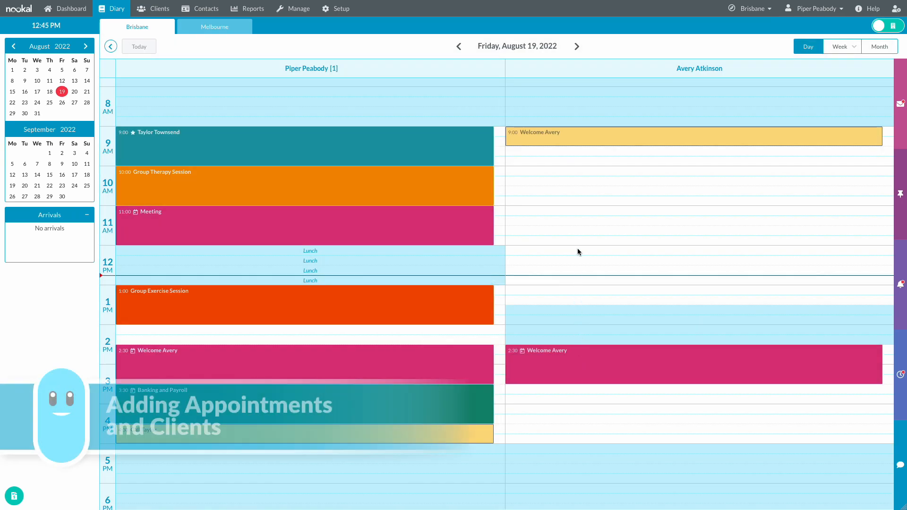
left_click(570, 156)
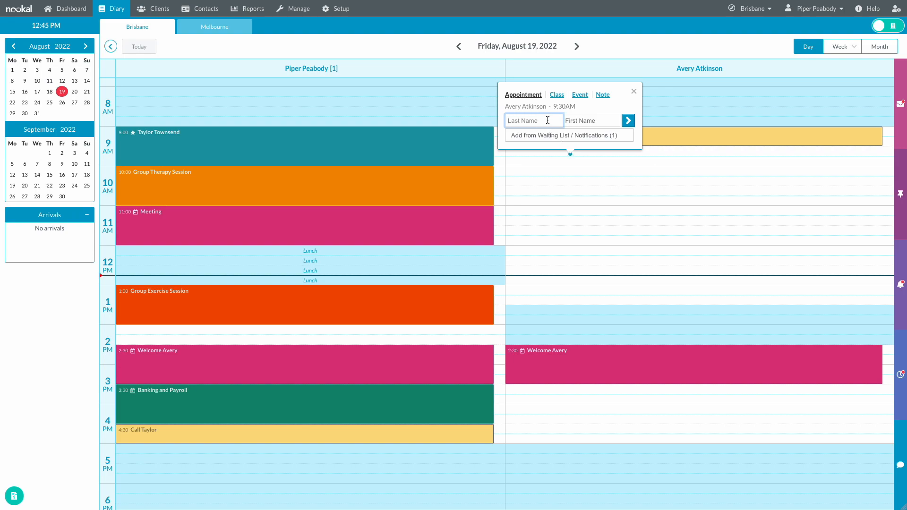
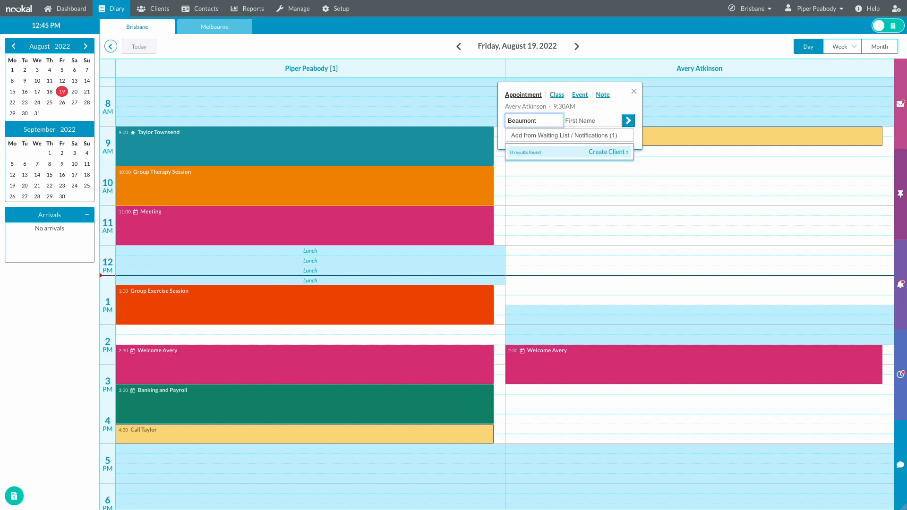
- Search for the client's surname and choose Create Client when nothing matches
left_click(589, 151)
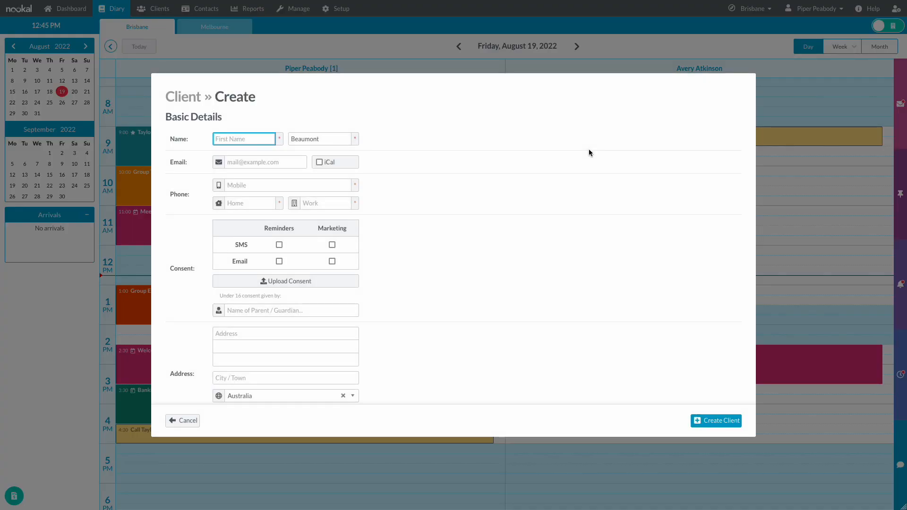
- Enter the client's first name, e-mail and phone, consenting to SMS/e-mail reminders and SMS marketing
key("Tab")
key("Tab")
type("e")
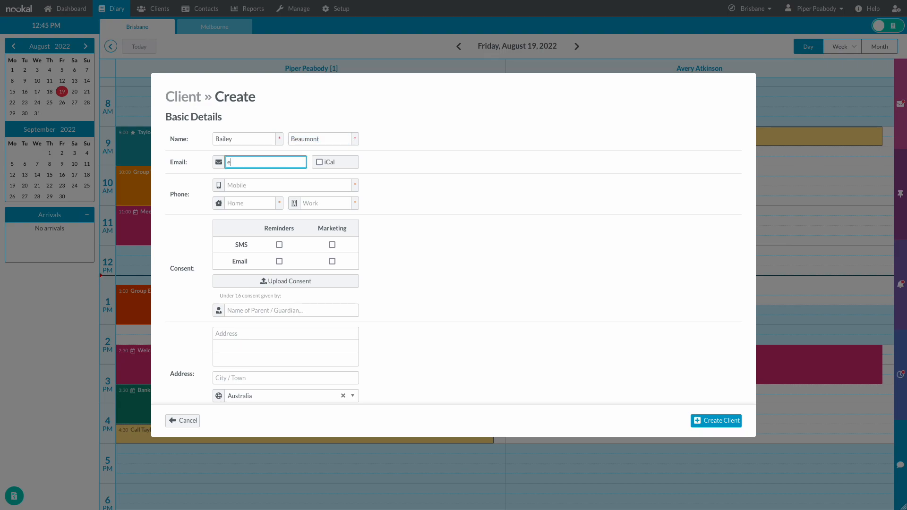
type("xample@nookal.com")
key("Tab")
key("Tab")
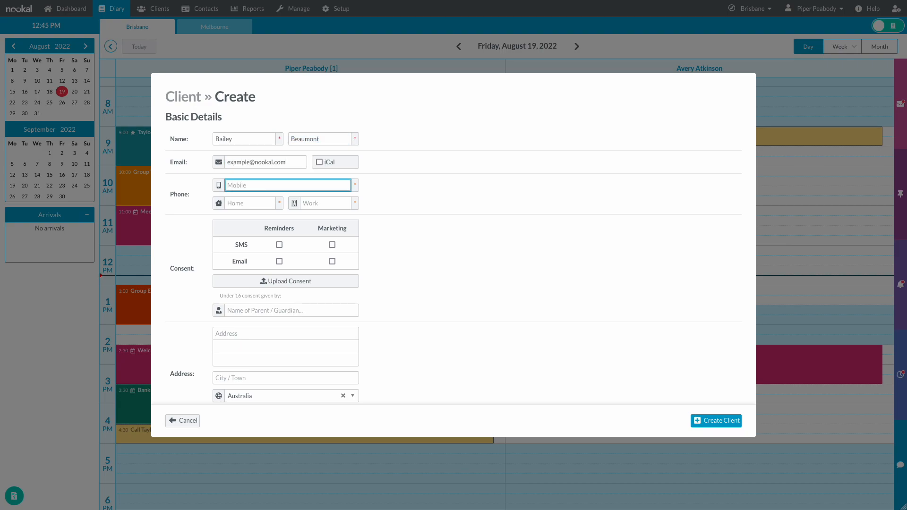
type("0123 456 789")
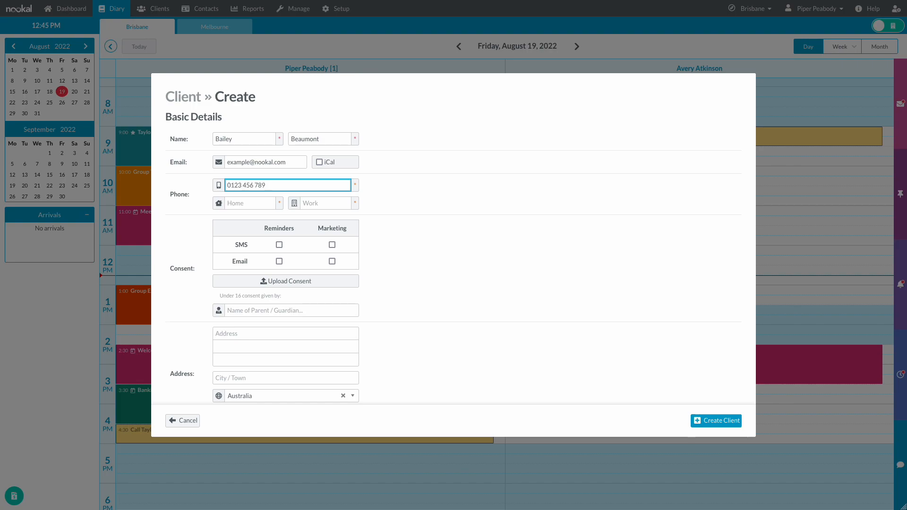
left_click(280, 245)
left_click(280, 261)
left_click(332, 245)
- Fill in the client's street address, city, state and postcode 4000
scroll(389, 285, "down", 2)
left_click(303, 273)
type("123 Example Street")
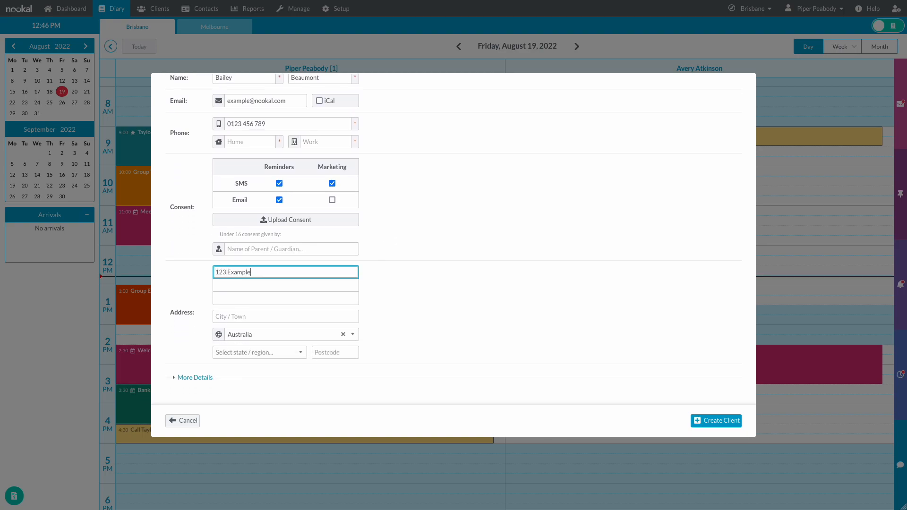
key("Tab")
type("Brisbane")
key("Tab")
type("q")
key("Return")
key("Tab")
type("4000")
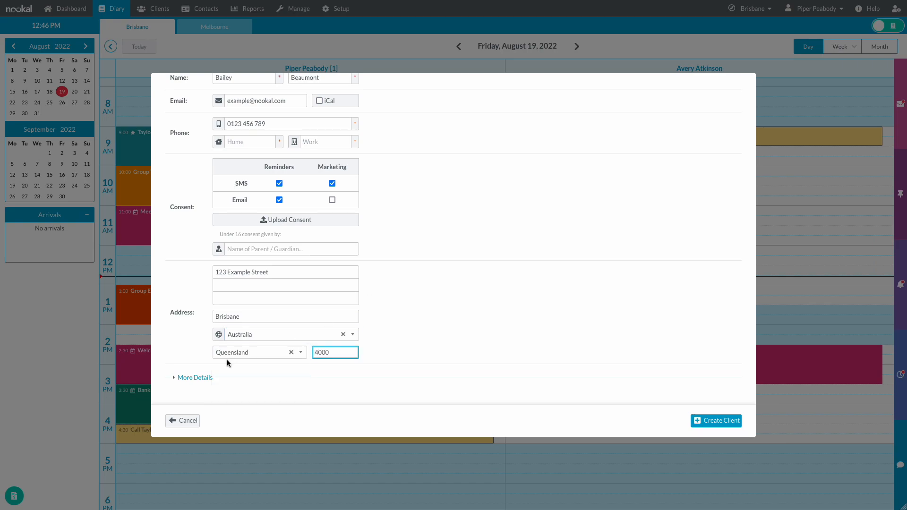
left_click(208, 378)
scroll(211, 376, "down", 5)
left_click(246, 292)
type("12/03/1980")
left_click(255, 269)
left_click(247, 300)
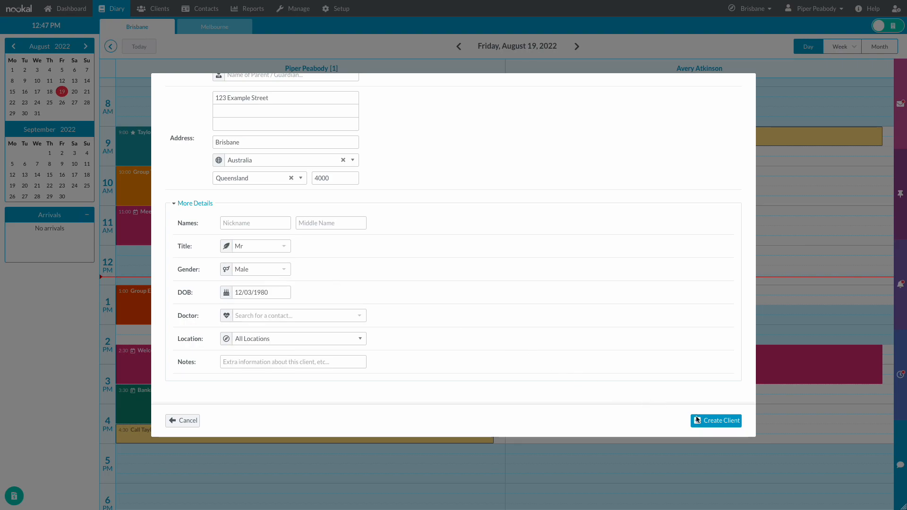
left_click(713, 421)
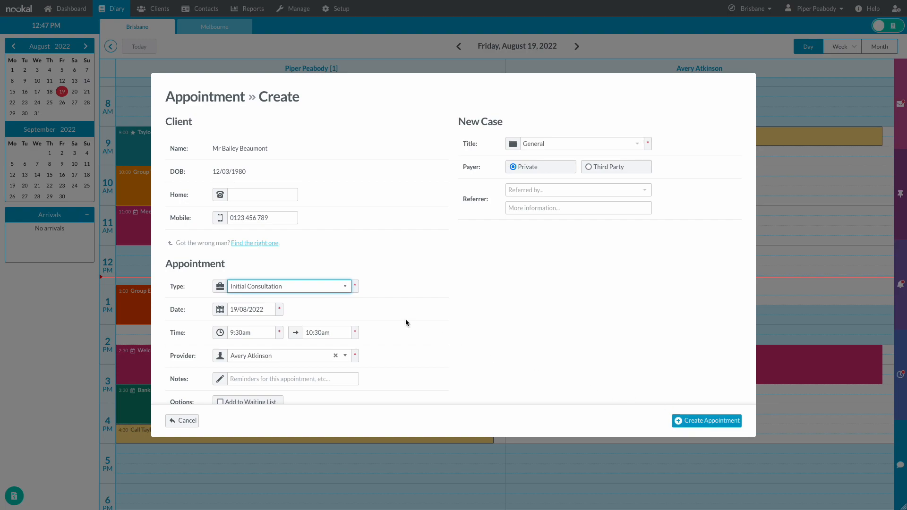
- Set the appointment type to Initial - Allied Health Insurance
scroll(388, 312, "down", 1)
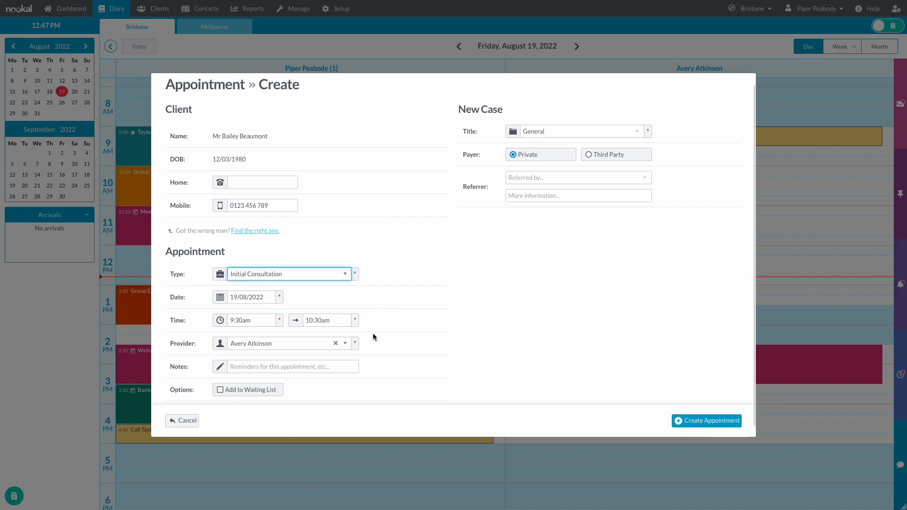
scroll(373, 333, "up", 1)
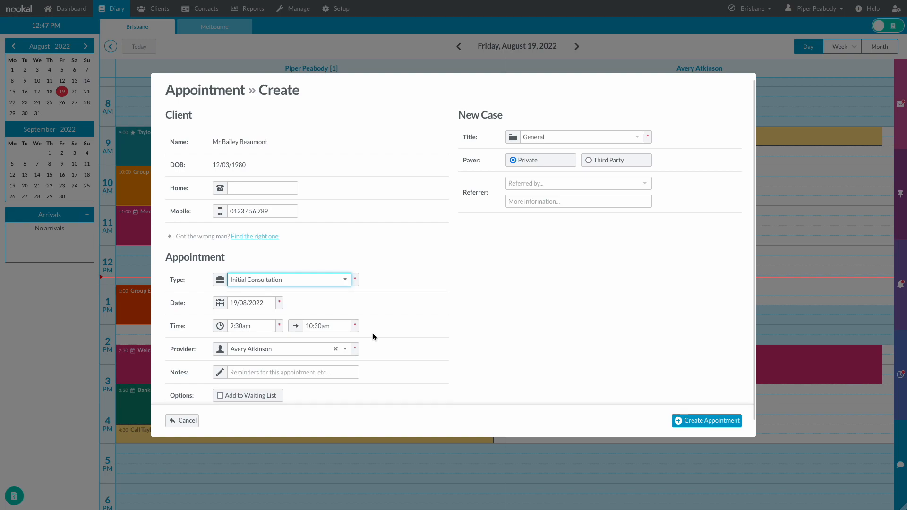
left_click(348, 289)
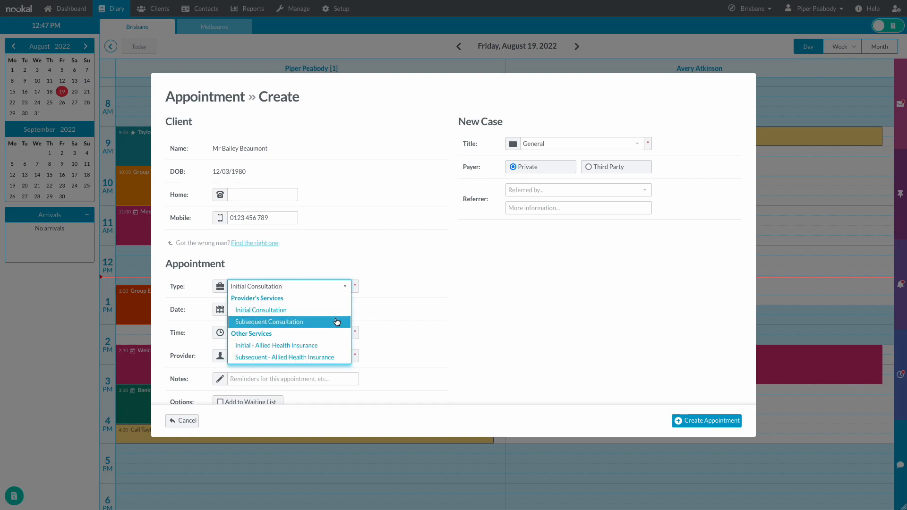
left_click(331, 346)
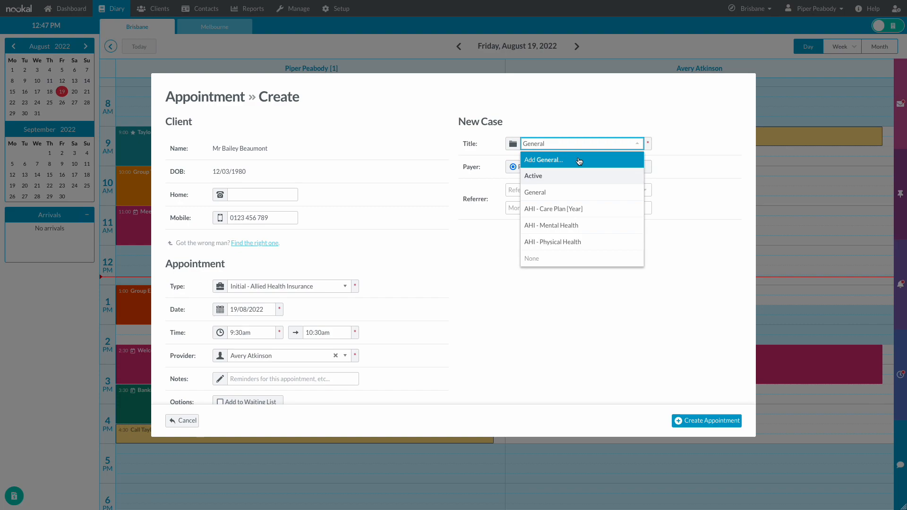
- Title the case 'AHI - Care Plan 2022' with Allied Health Insurance as the third-party payer
left_click(584, 210)
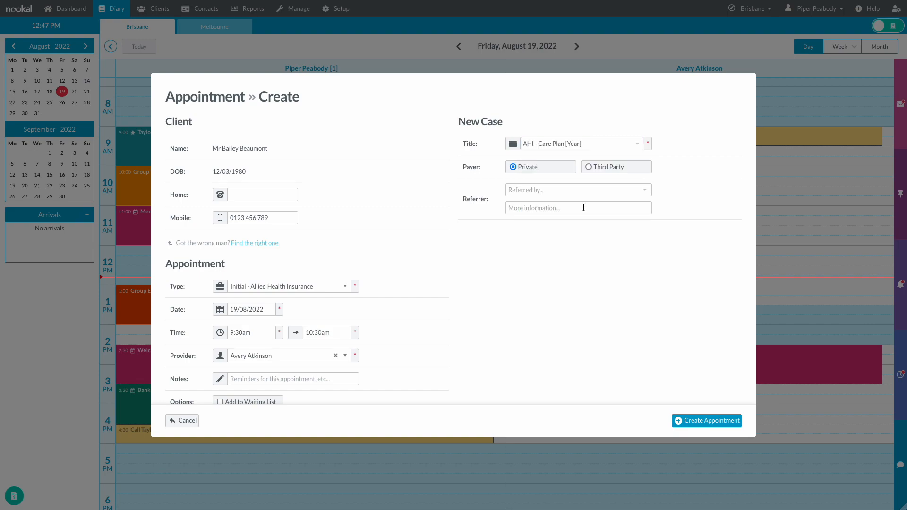
left_click(590, 145)
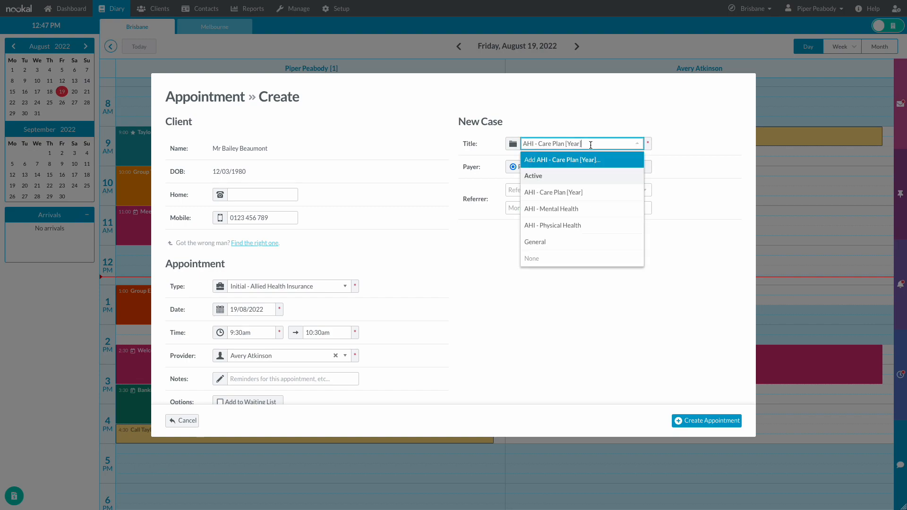
key("BackSpace")
key("BackSpace")
key("BackSpace")
key("BackSpace")
key("BackSpace")
key("BackSpace")
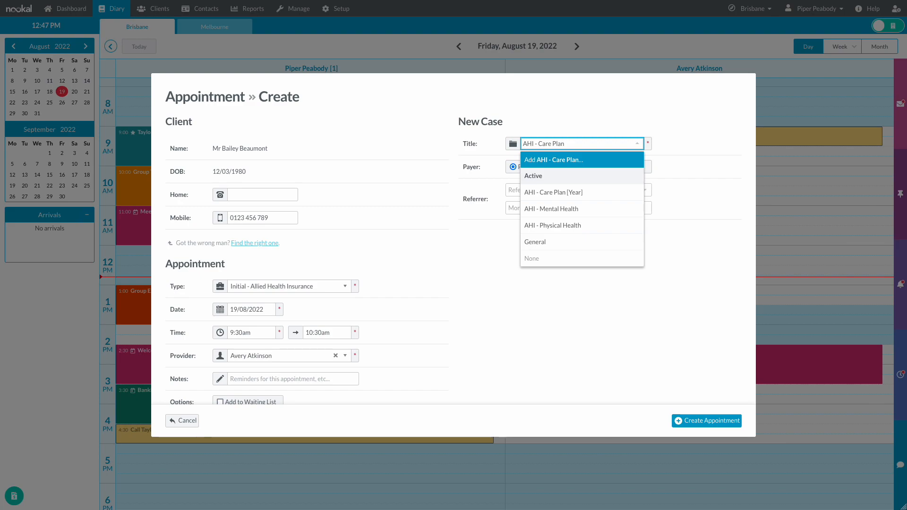
type("2022")
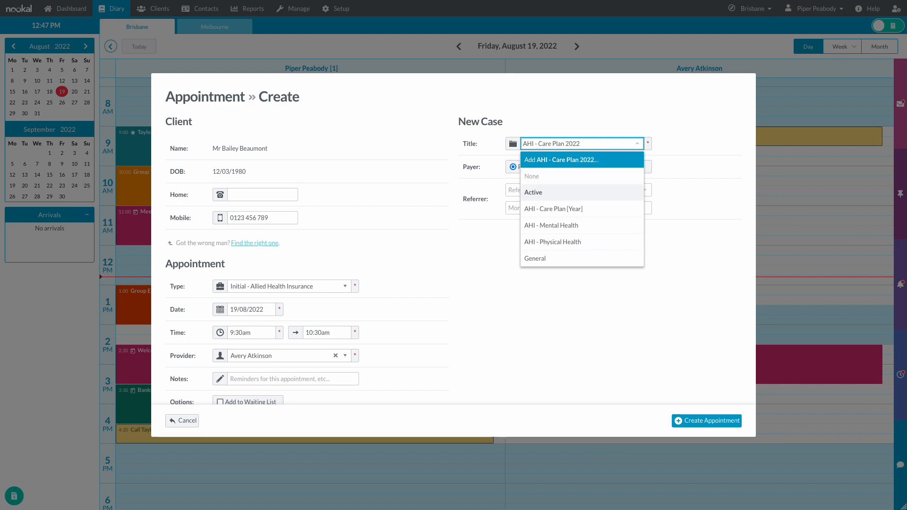
left_click(603, 155)
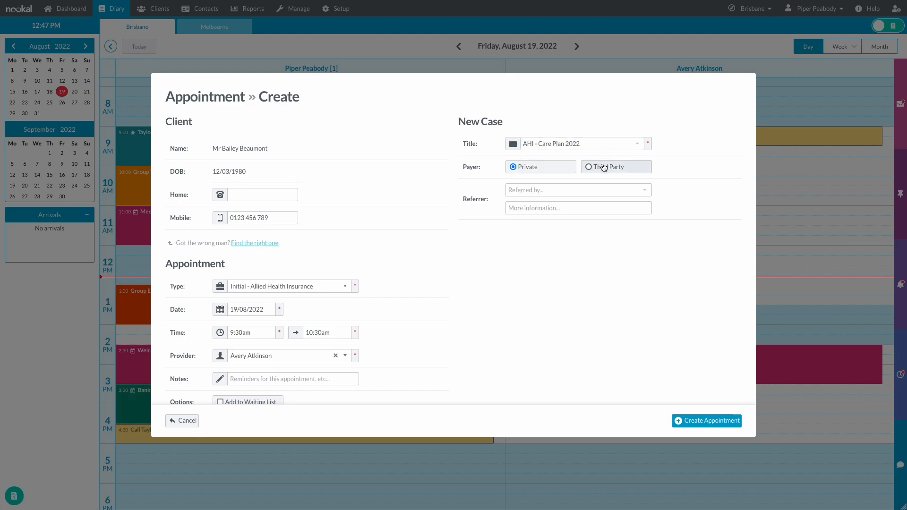
left_click(604, 168)
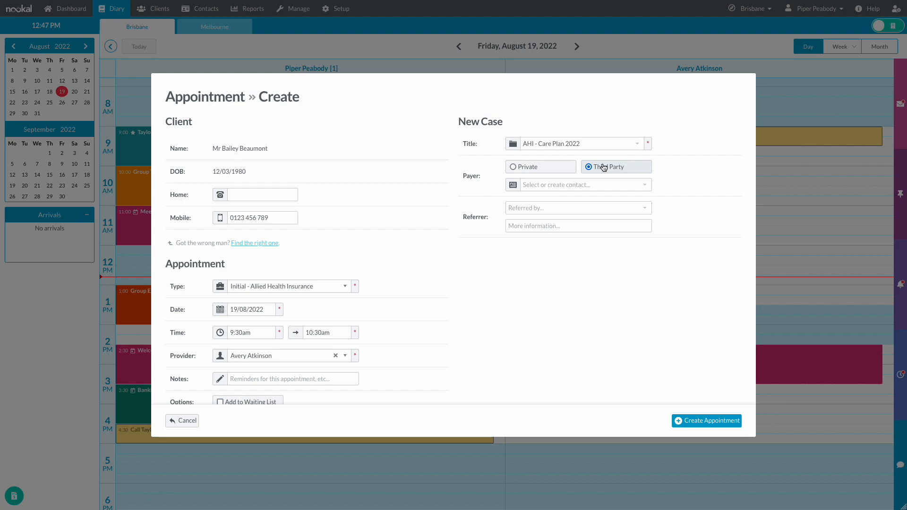
left_click(605, 183)
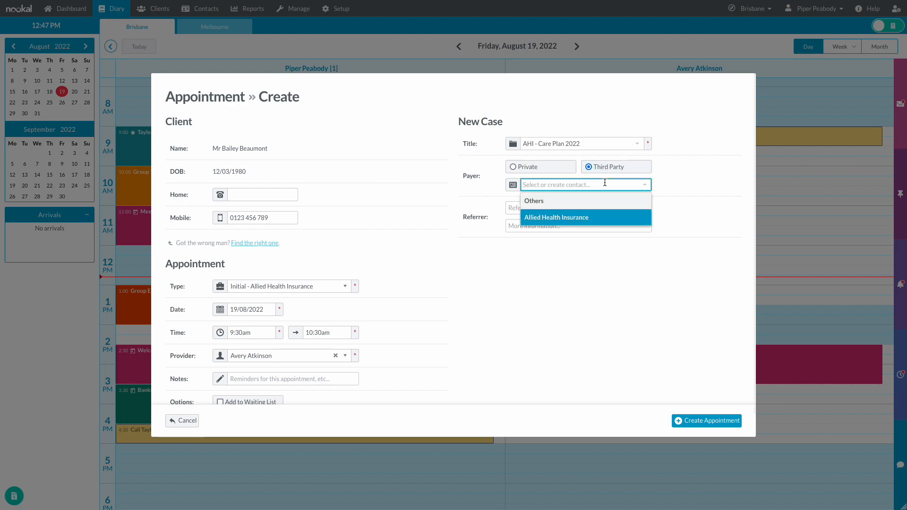
left_click(604, 216)
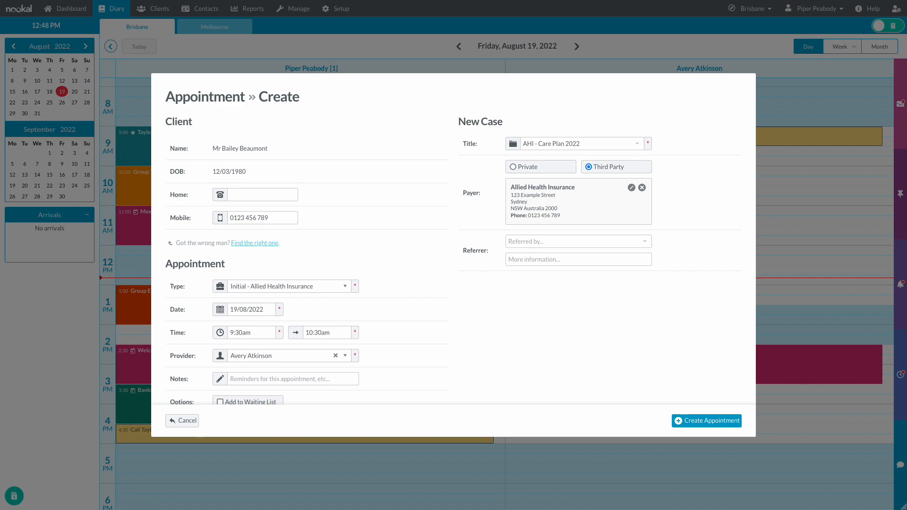
- Set the referral source to Other > Walk-In and create the appointment
left_click(544, 241)
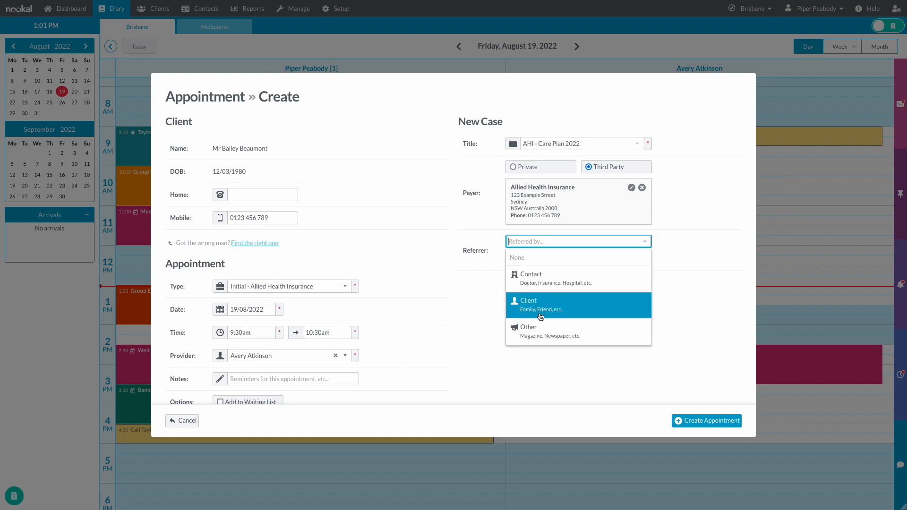
left_click(540, 330)
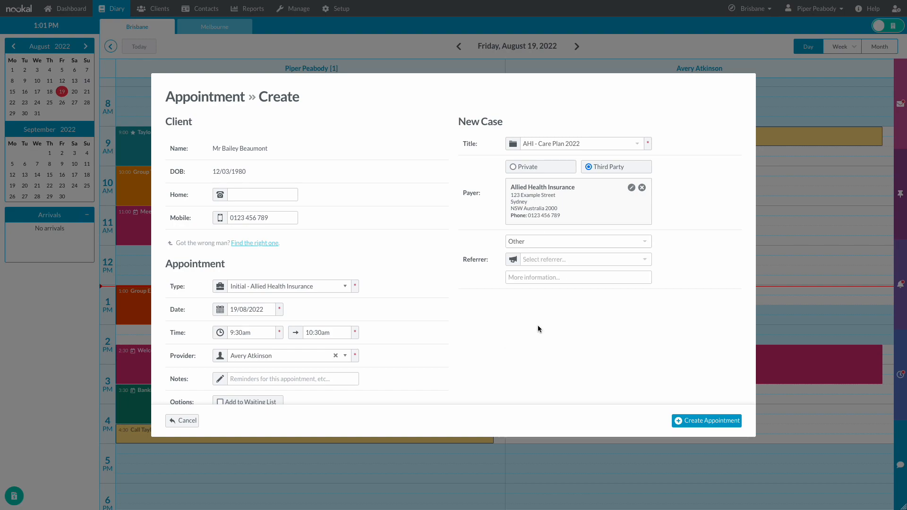
left_click(540, 260)
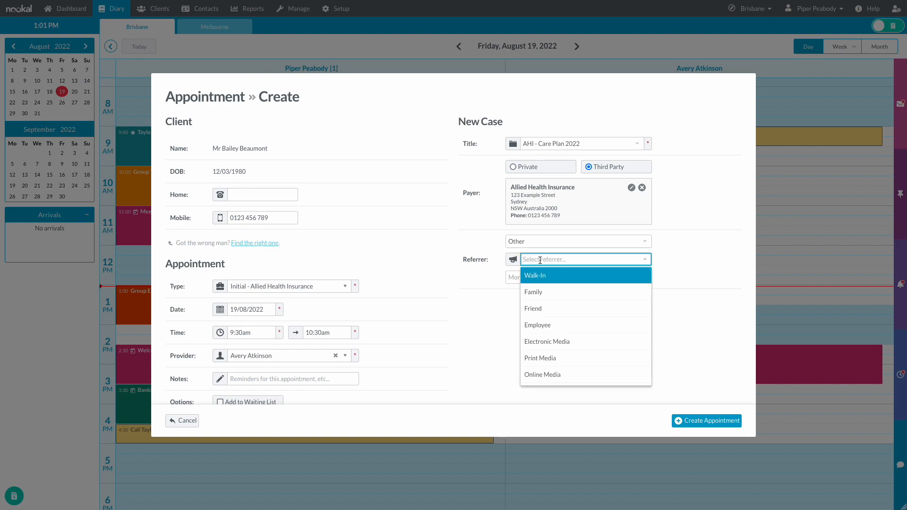
left_click(542, 274)
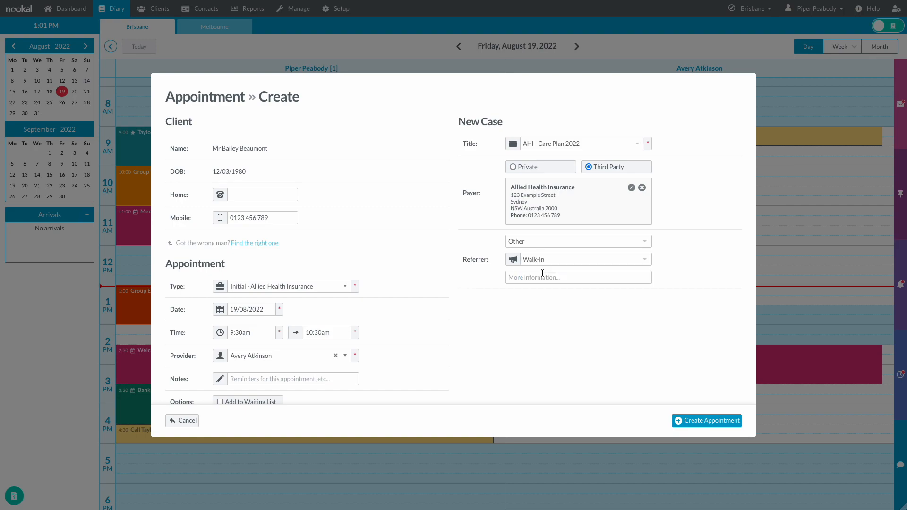
left_click(704, 421)
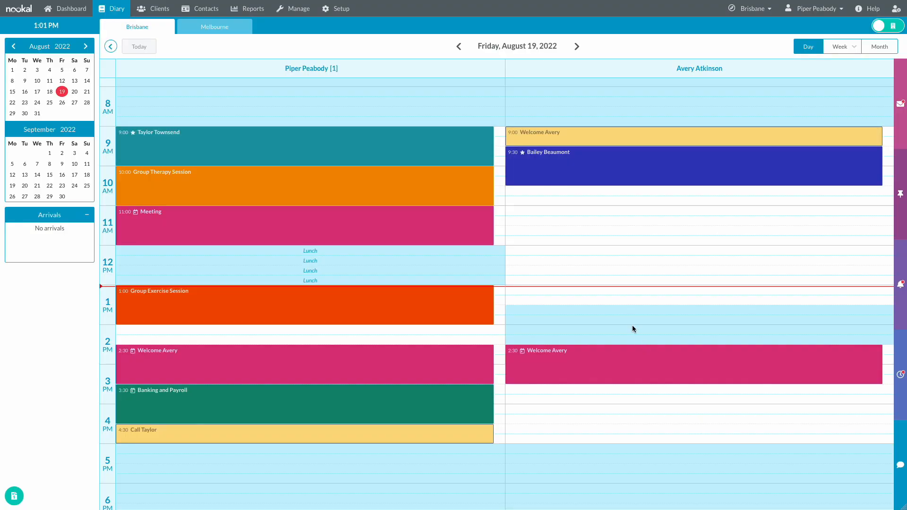
- Open the new 9:30 Allied Health Insurance appointment from the diary
mouse_move(523, 156)
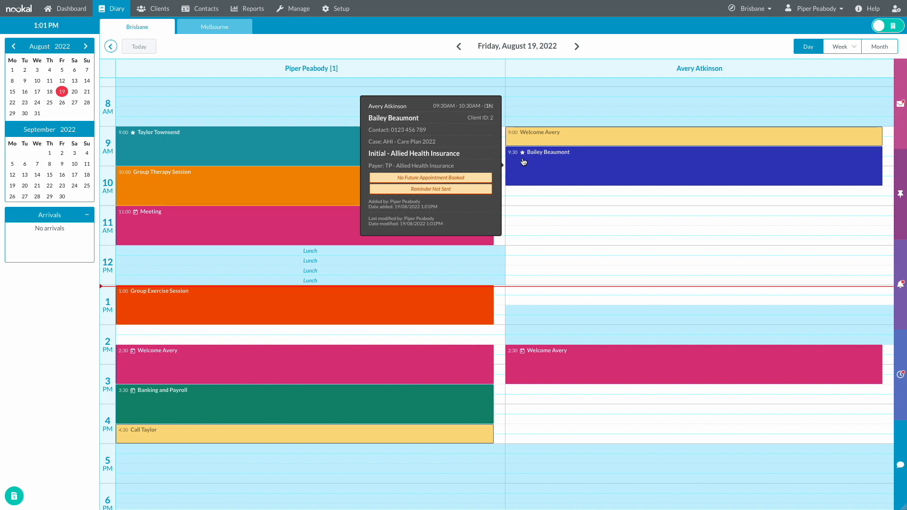
left_click(523, 162)
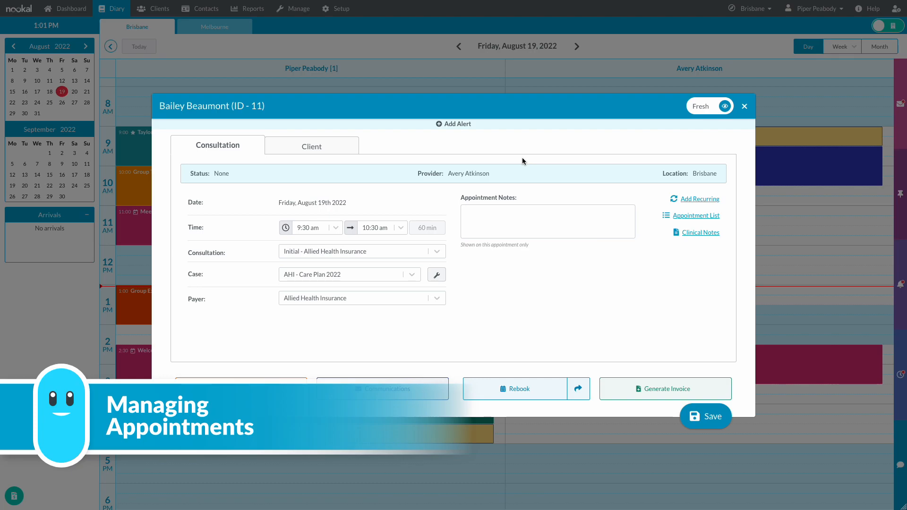
- Check the client's contact details, then set the Fresh/Classic toggle to Classic
left_click(320, 145)
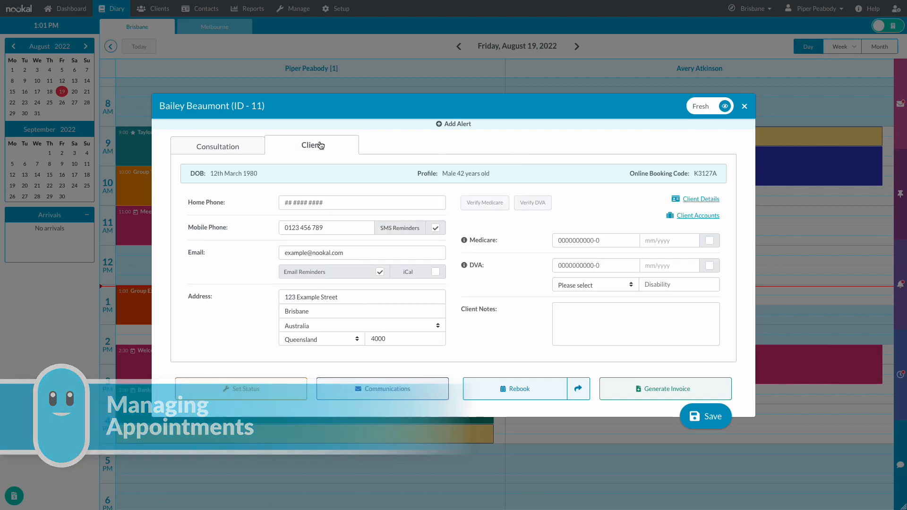
left_click(251, 147)
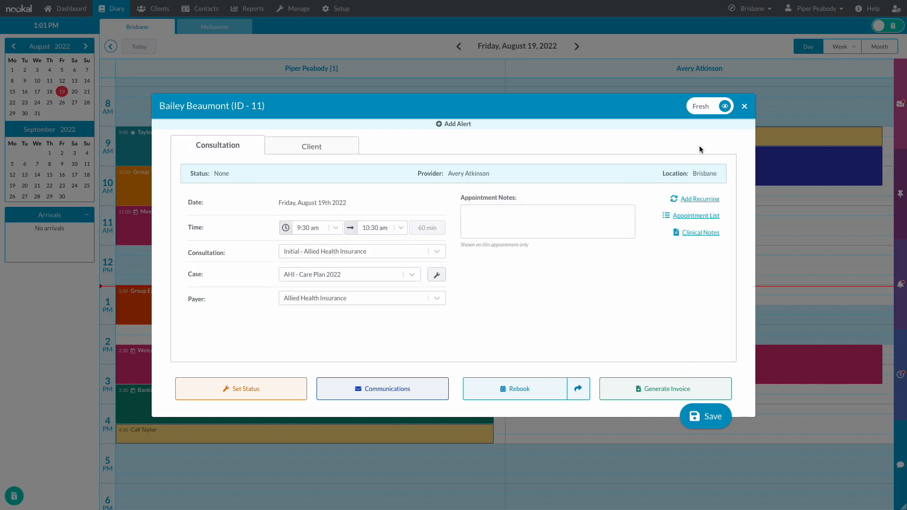
left_click(702, 109)
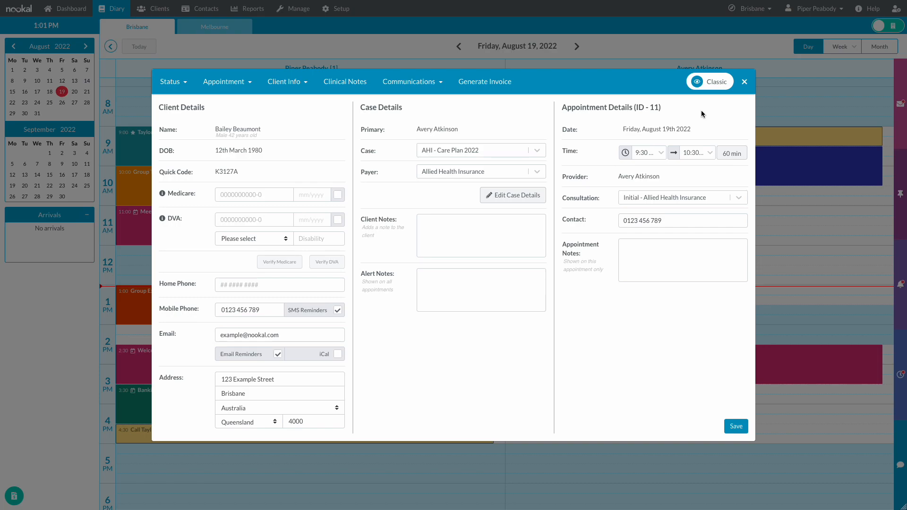
left_click(702, 86)
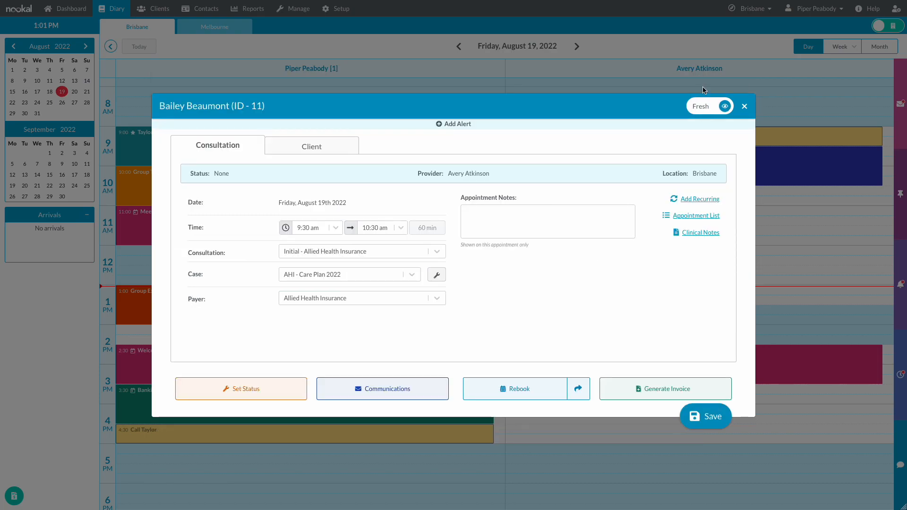
left_click(704, 105)
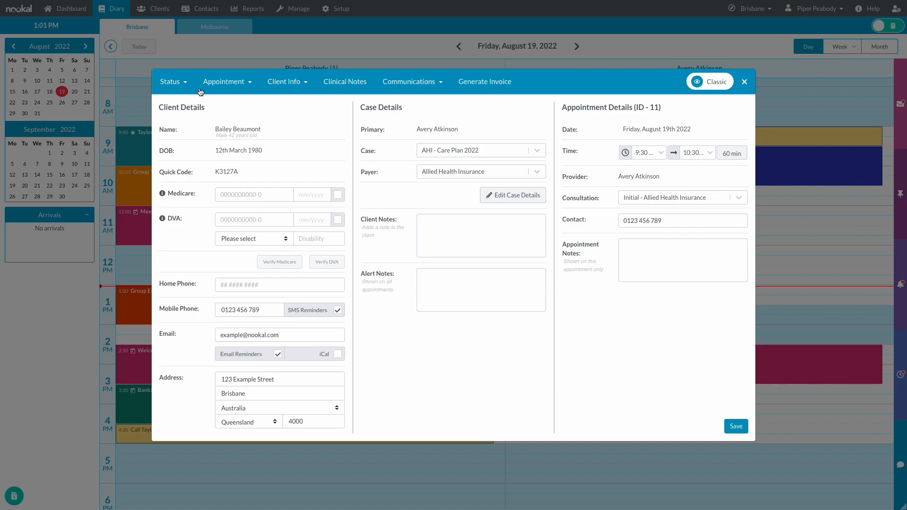
- Browse the Status, Appointment and Client Info menus of the appointment
left_click(179, 82)
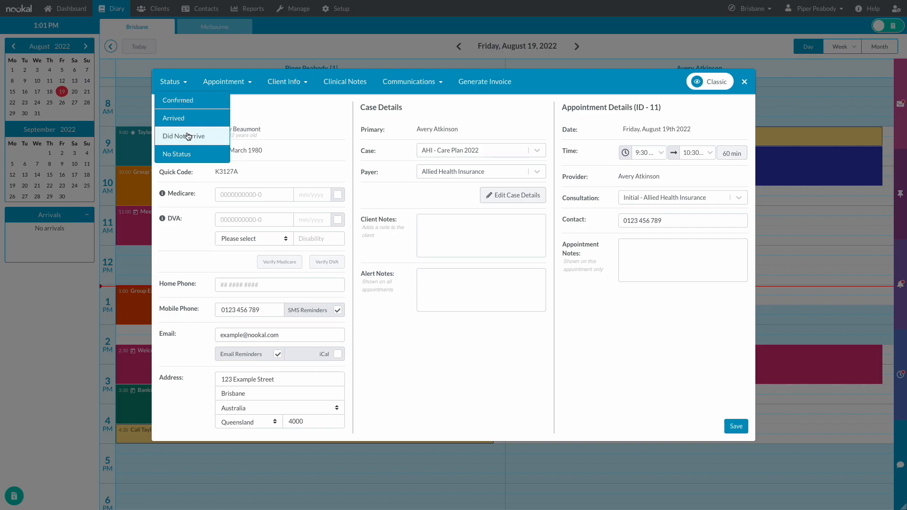
left_click(237, 84)
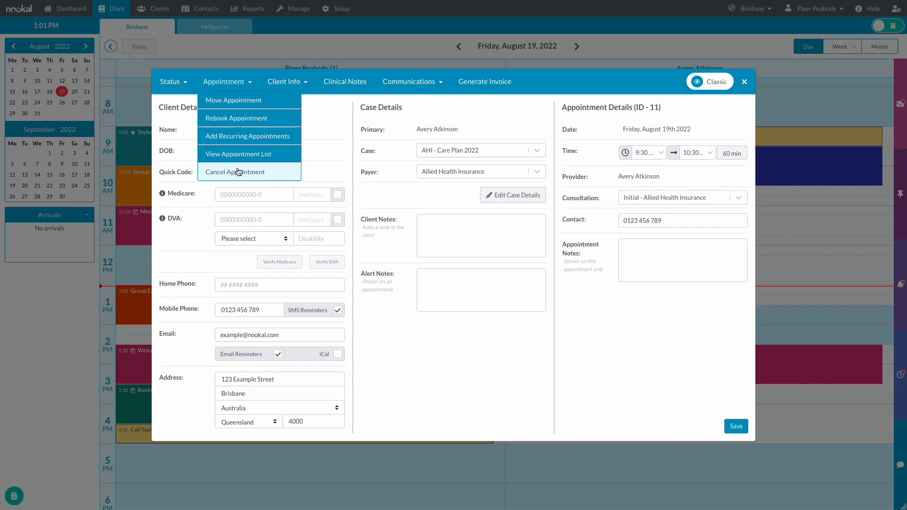
left_click(296, 85)
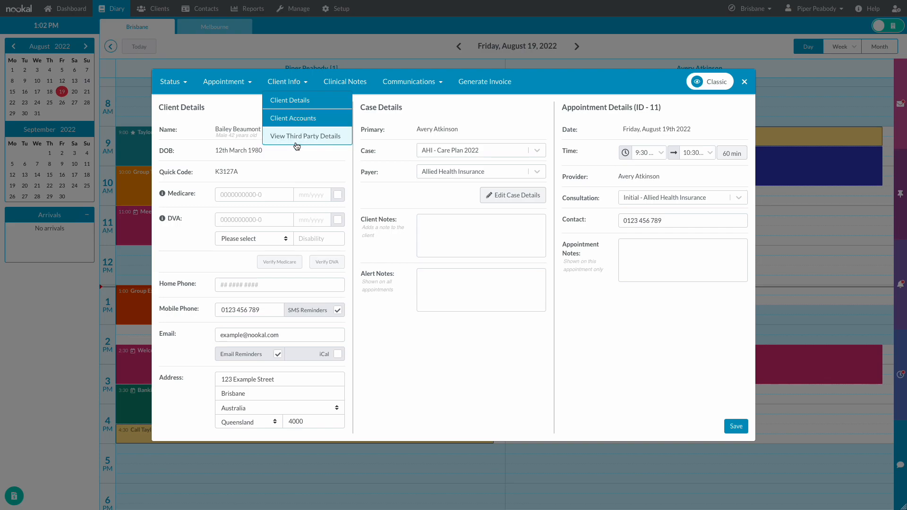
- Mark the client as Arrived from the appointment Status menu
left_click(361, 92)
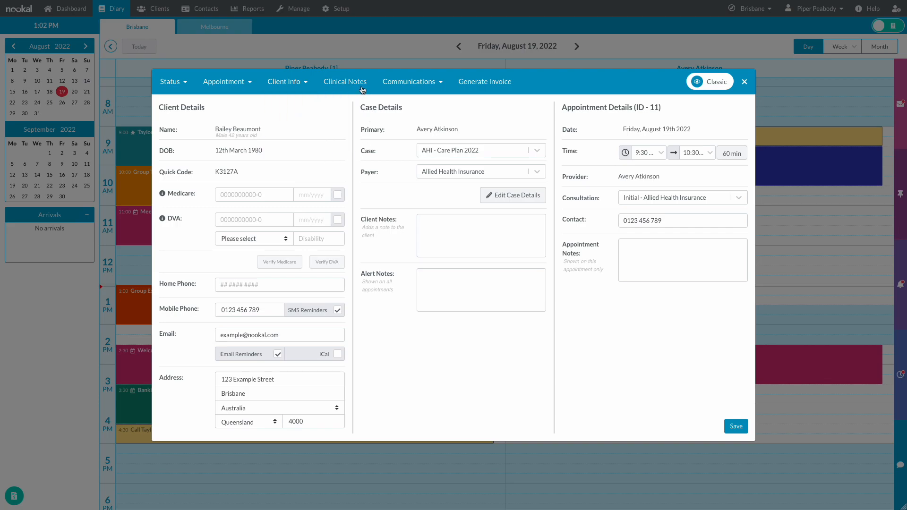
left_click(431, 88)
left_click(171, 82)
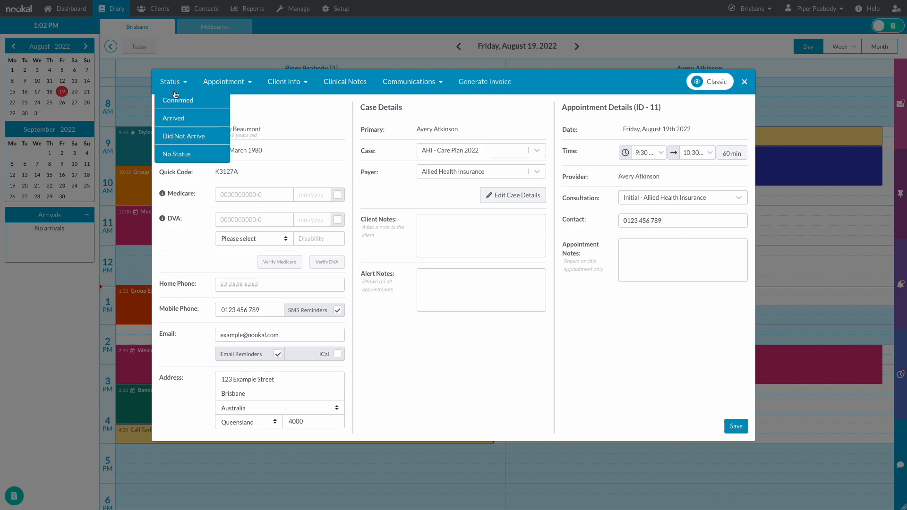
left_click(174, 116)
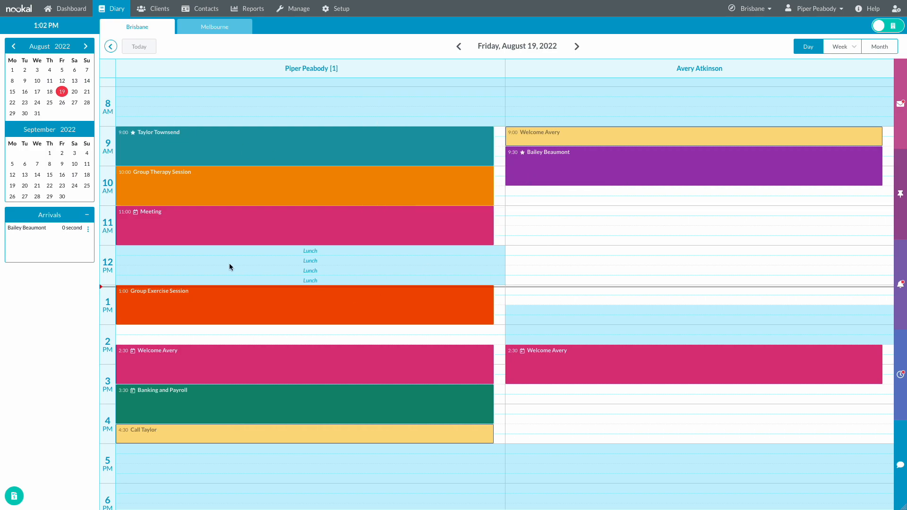
- Set the waiting client In Session from Arrivals and reopen the 9:30 appointment
left_click(89, 230)
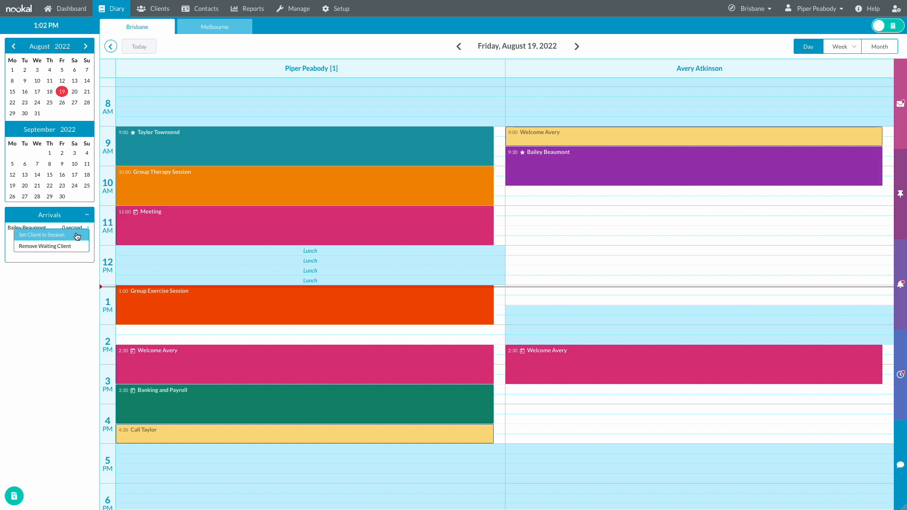
left_click(75, 235)
mouse_move(562, 175)
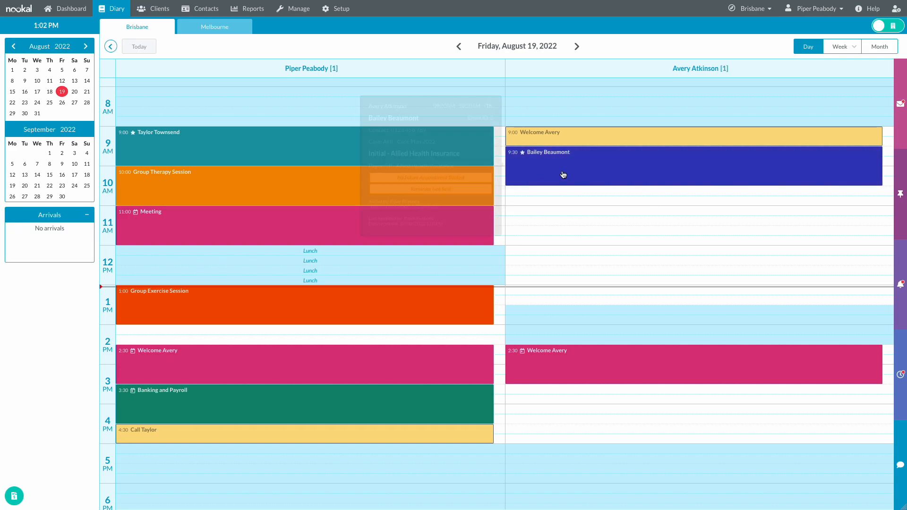
left_click(599, 175)
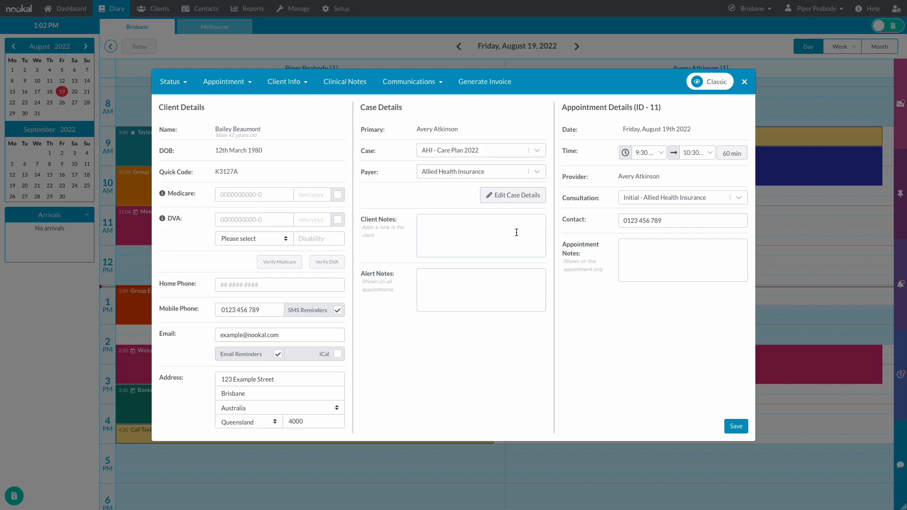
- Add alert 'Needs assistance with stairs.' and appointment note 'Confirm intake form', save, and close
left_click(514, 286)
type("Needs")
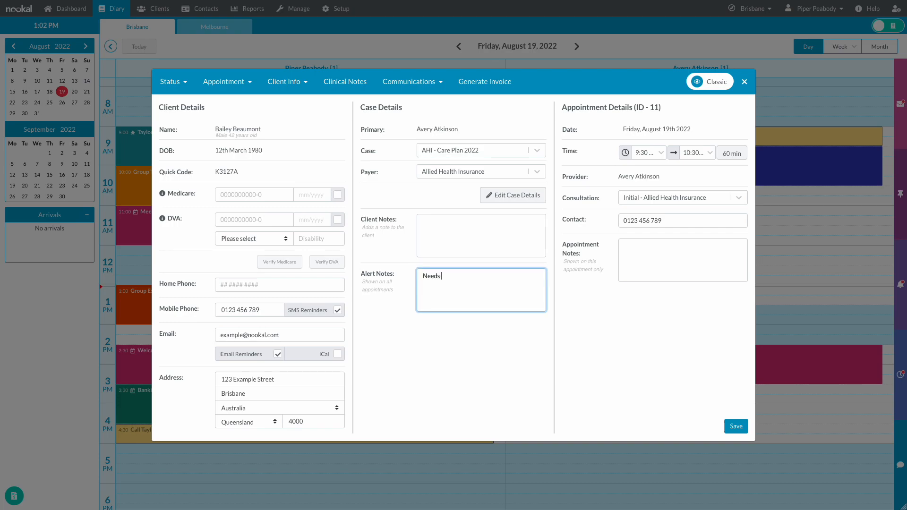
type(" assistance with stairs.")
left_click(677, 270)
type("Confirm in")
type("tak")
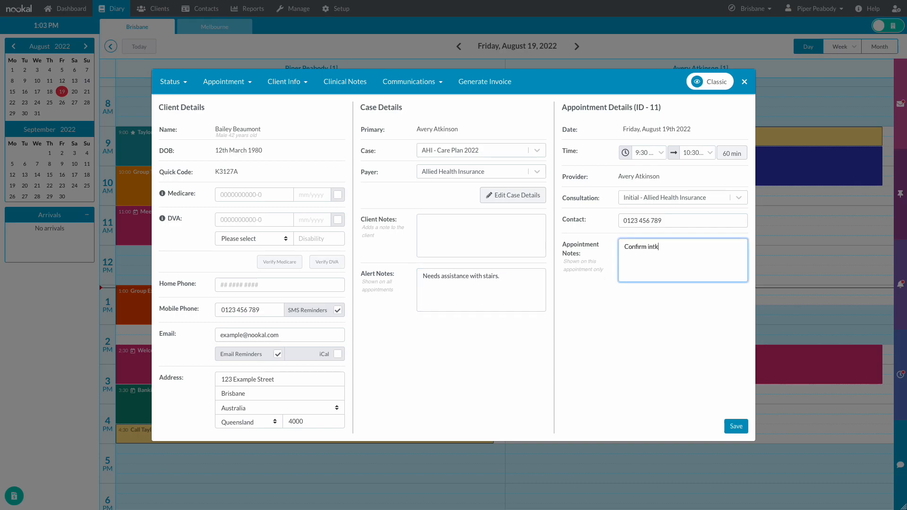
type("e form.")
left_click(736, 426)
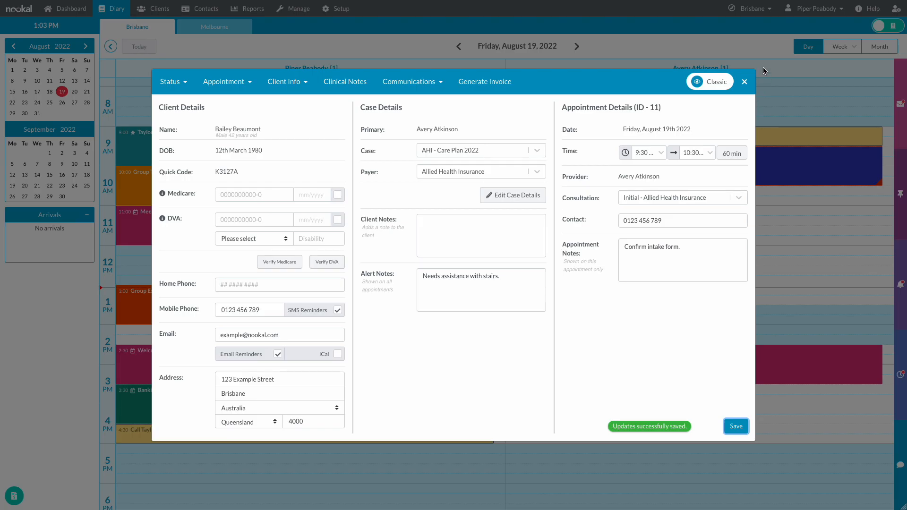
left_click(745, 82)
mouse_move(577, 159)
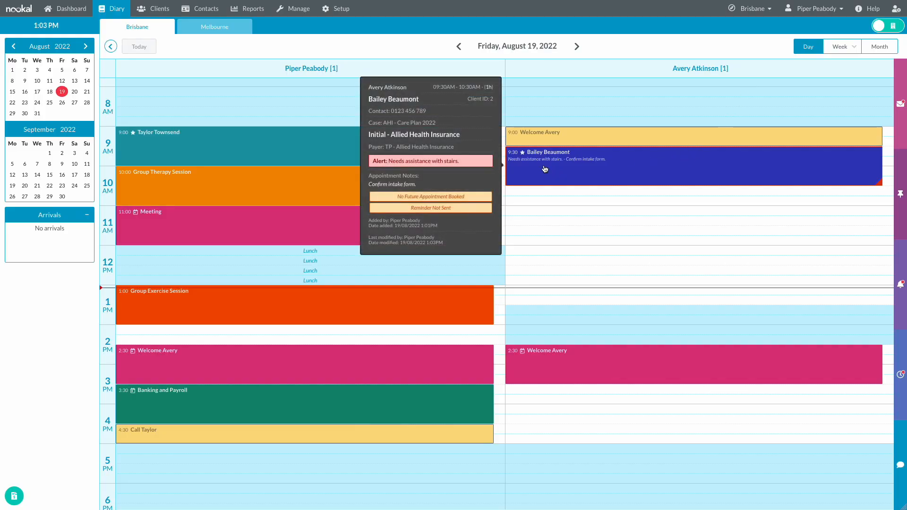
- Edit the case's Allied Health Insurance payer: referrer the doctor, referral date 16/08/2022
left_click(579, 169)
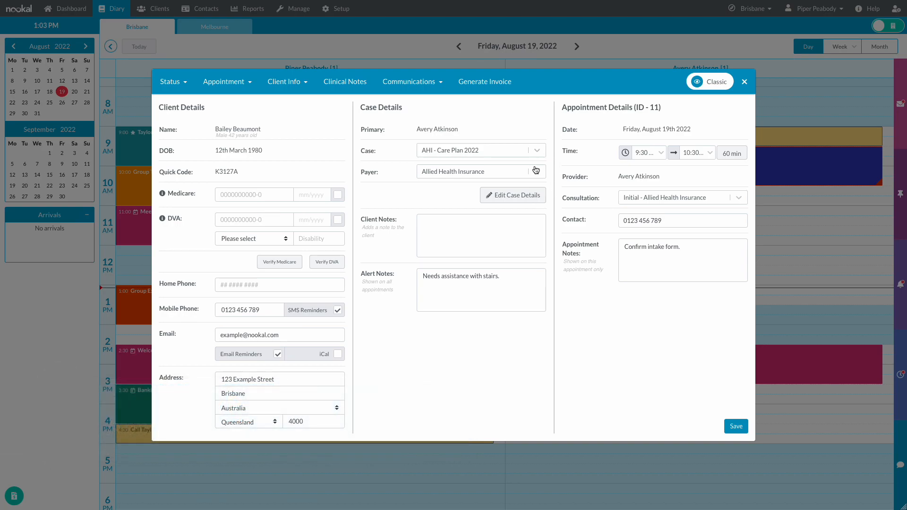
left_click(528, 197)
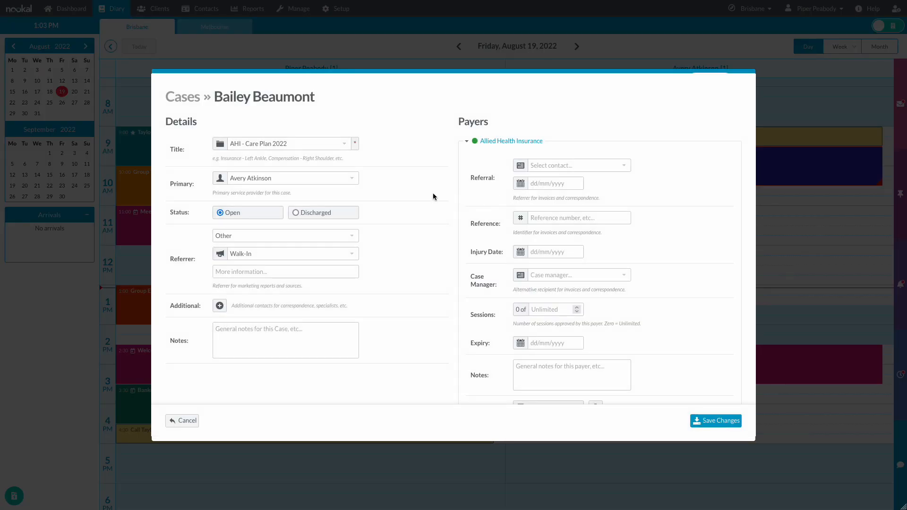
left_click(494, 141)
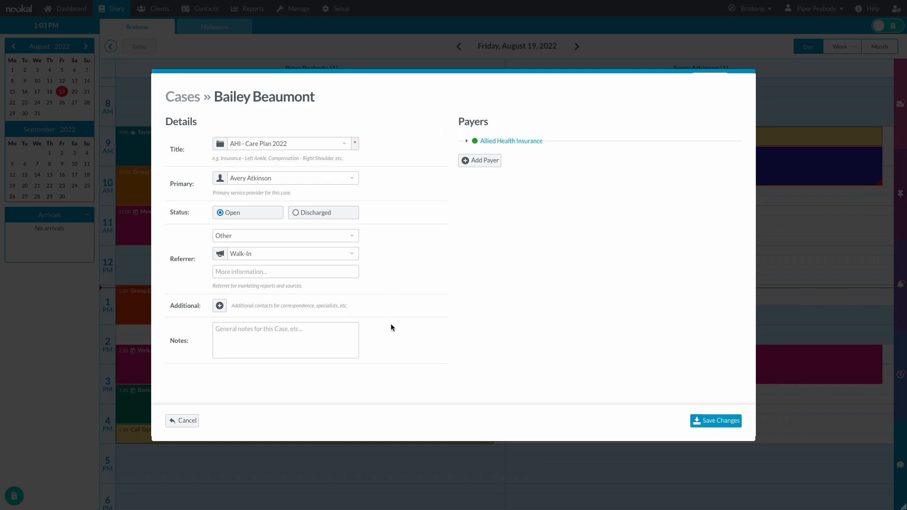
left_click(487, 141)
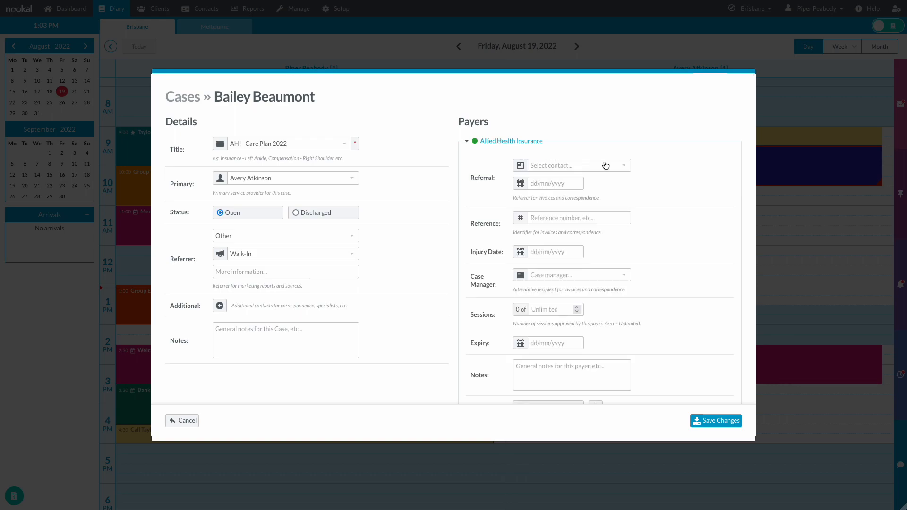
left_click(623, 166)
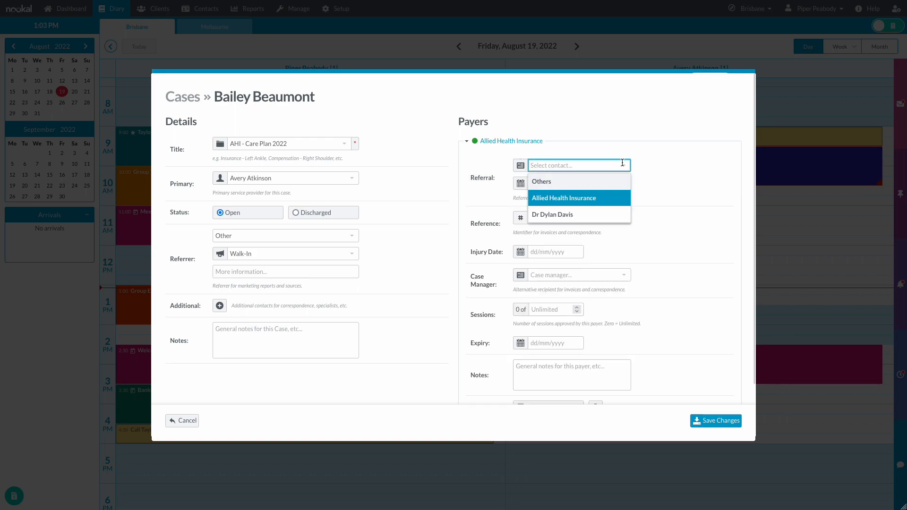
left_click(617, 214)
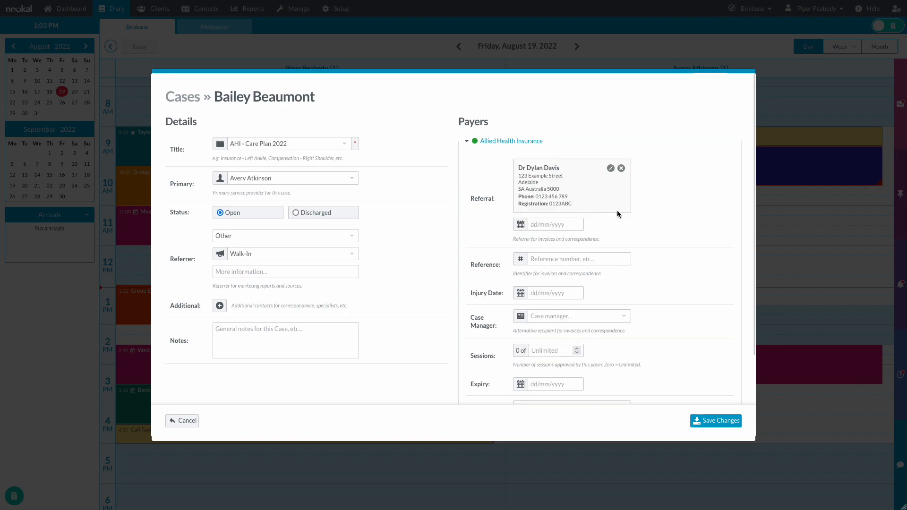
left_click(574, 224)
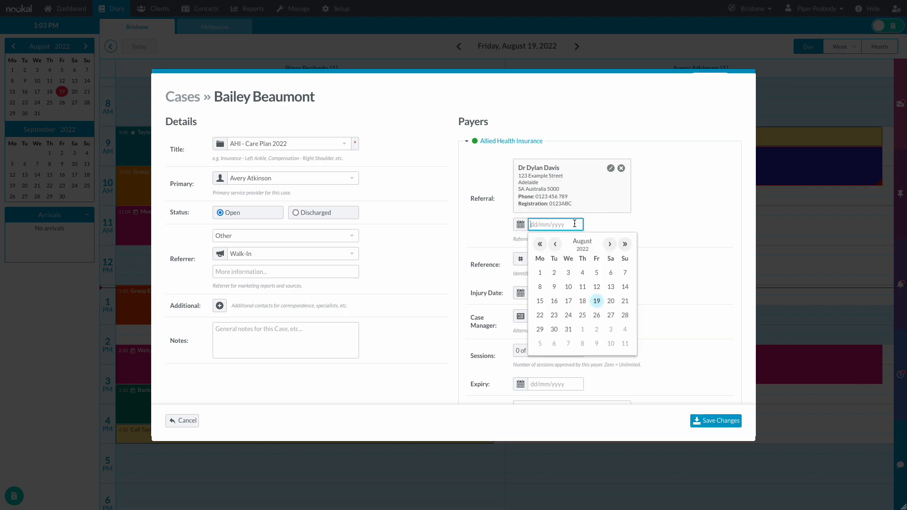
left_click(552, 303)
- Enter the payer reference, injury date 10/08/2022, 5 sessions, expiry 24/08/2023, and save
left_click(572, 262)
type("123456")
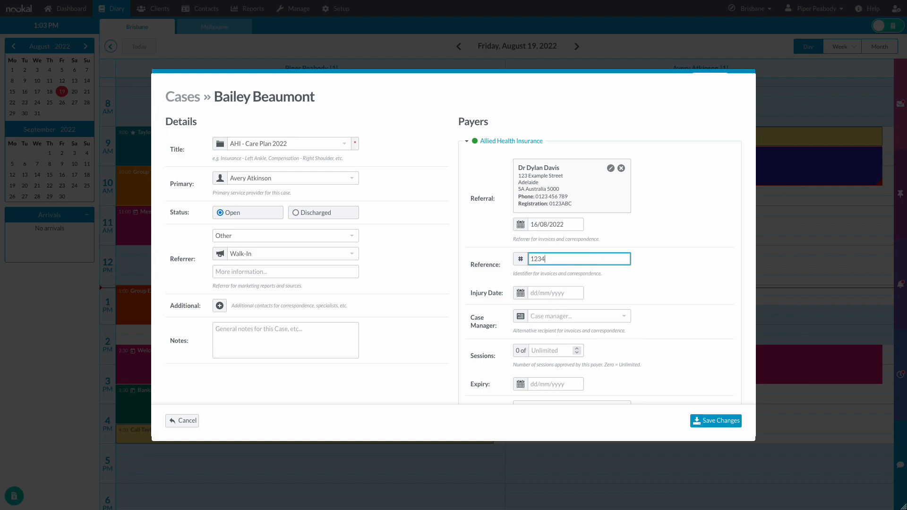
left_click(566, 290)
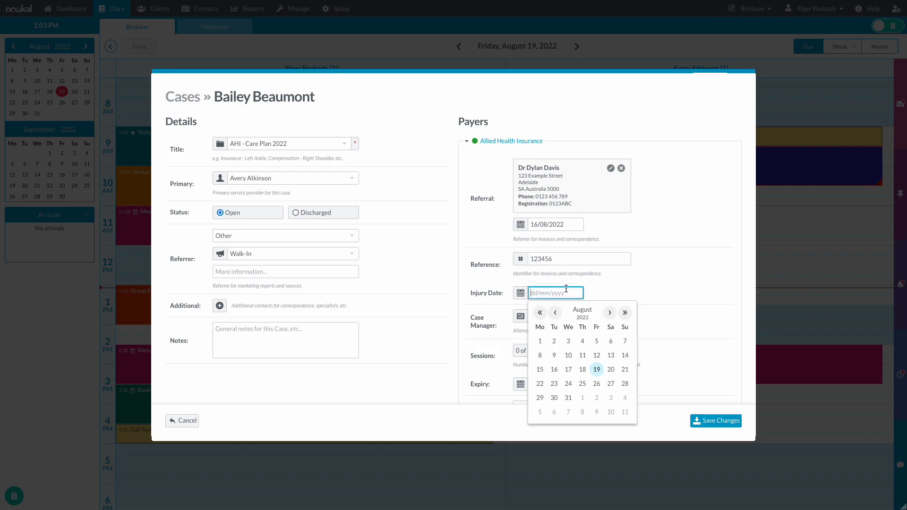
left_click(569, 357)
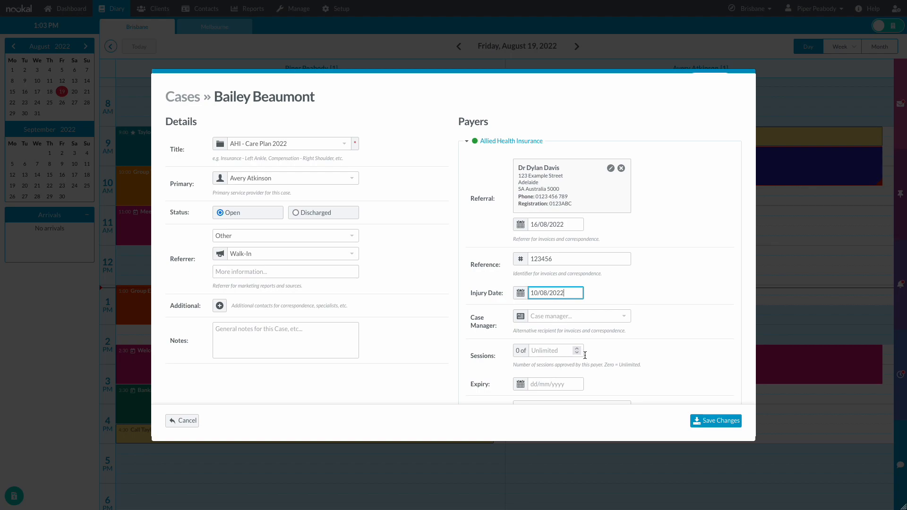
left_click(549, 352)
type("5")
left_click(582, 381)
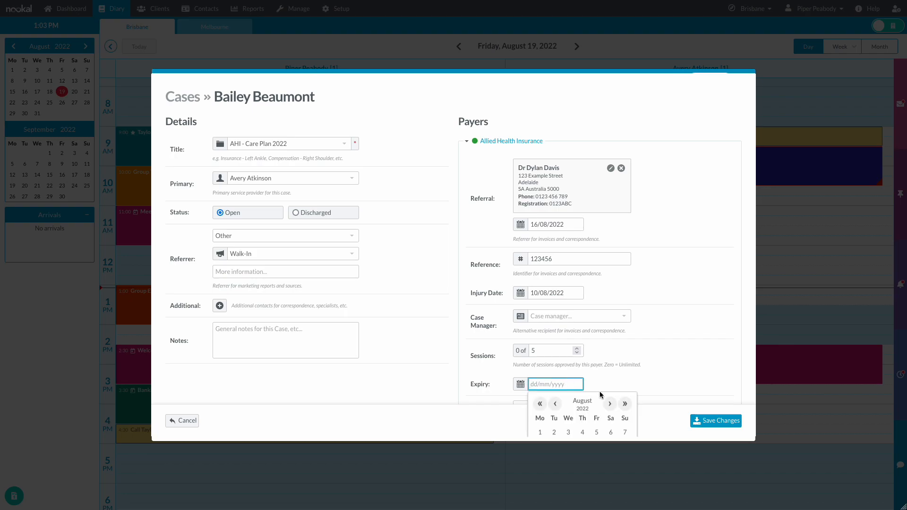
left_click(626, 403)
scroll(623, 403, "down", 2)
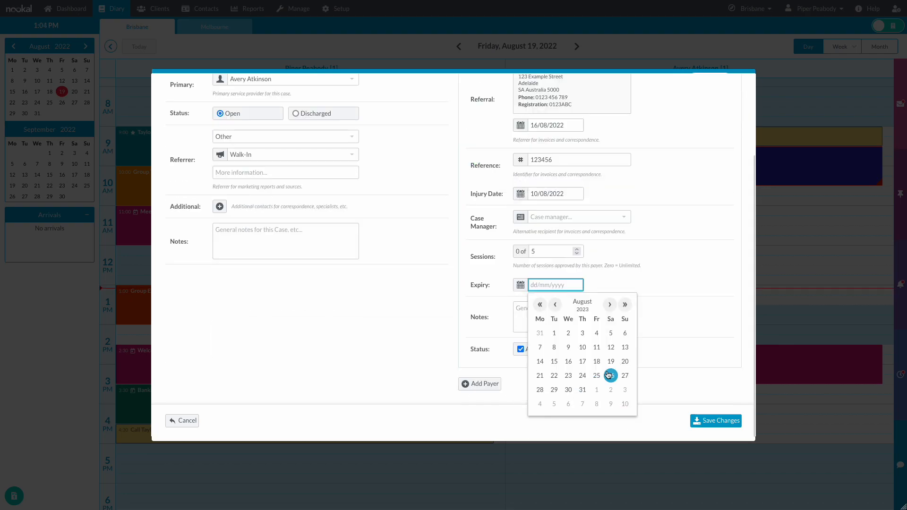
left_click(585, 377)
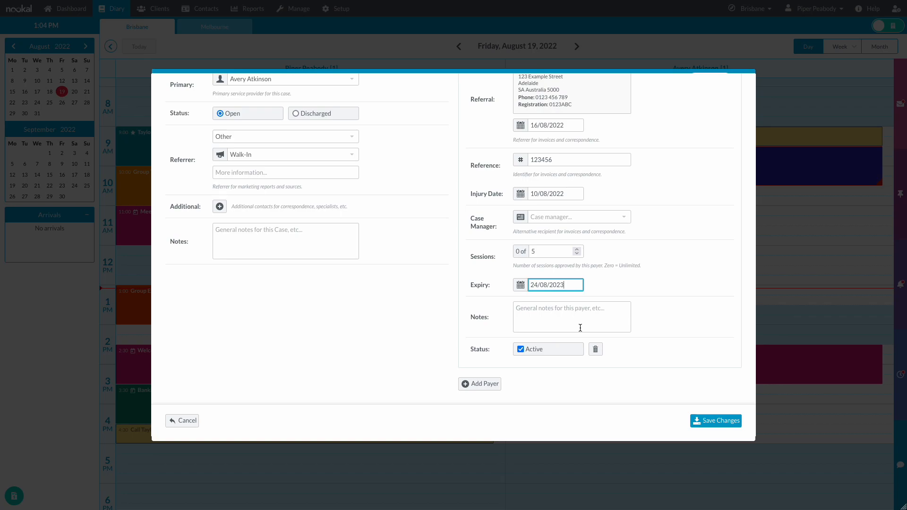
scroll(580, 328, "up", 2)
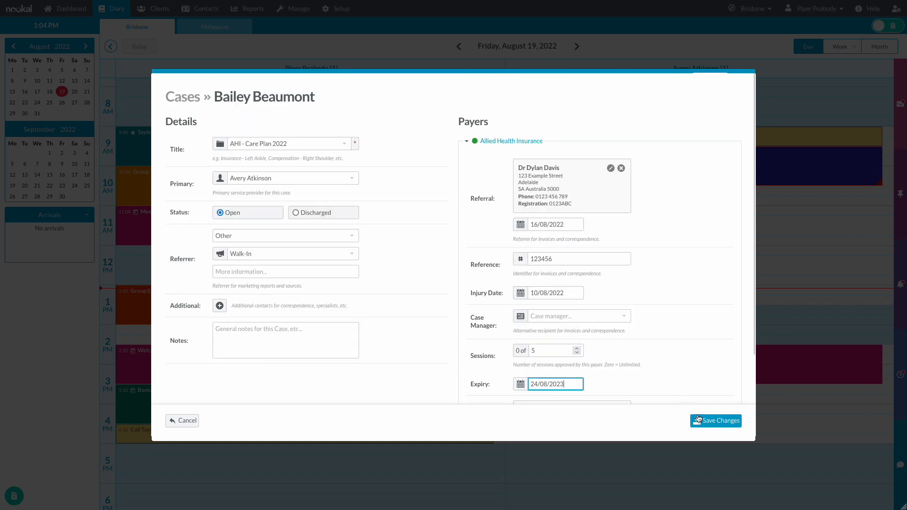
left_click(722, 425)
left_click(726, 427)
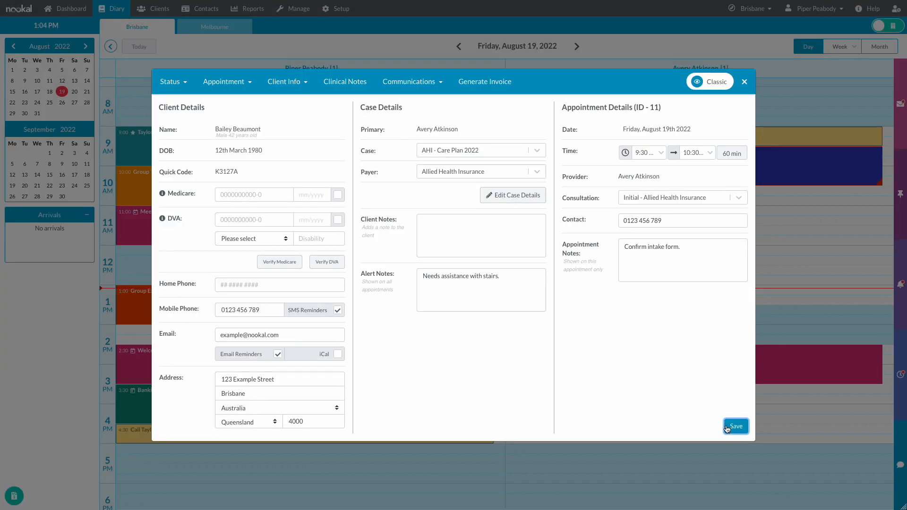
- Rebook the 9:30 client into the 11:00 slot via Appointment > Rebook, declining further rebookings
left_click(745, 82)
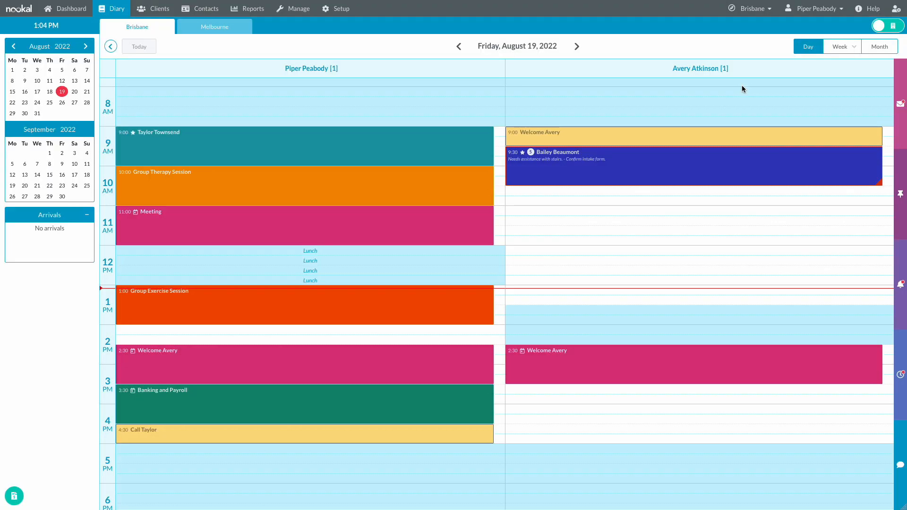
mouse_move(551, 165)
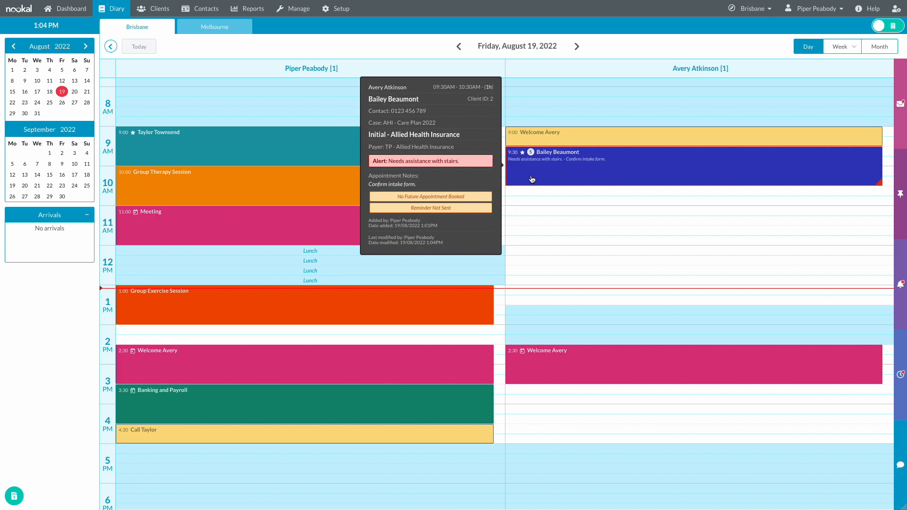
left_click(532, 179)
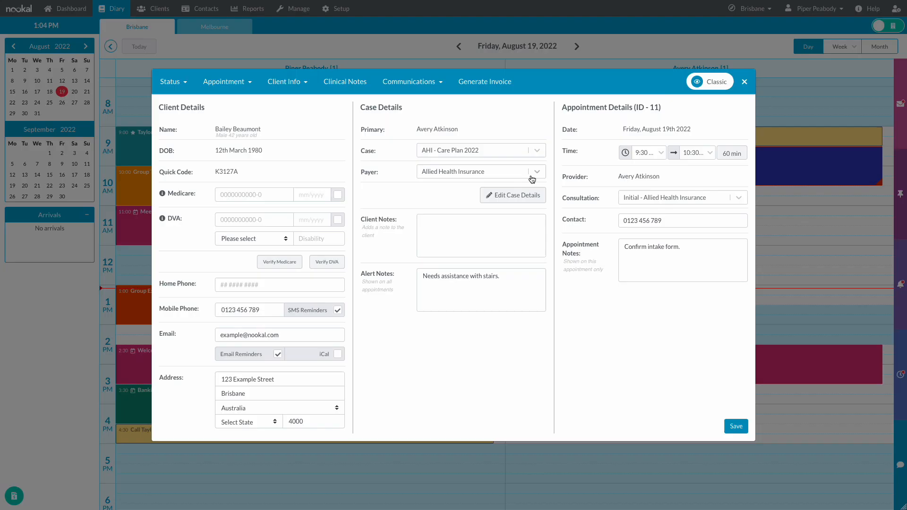
left_click(232, 83)
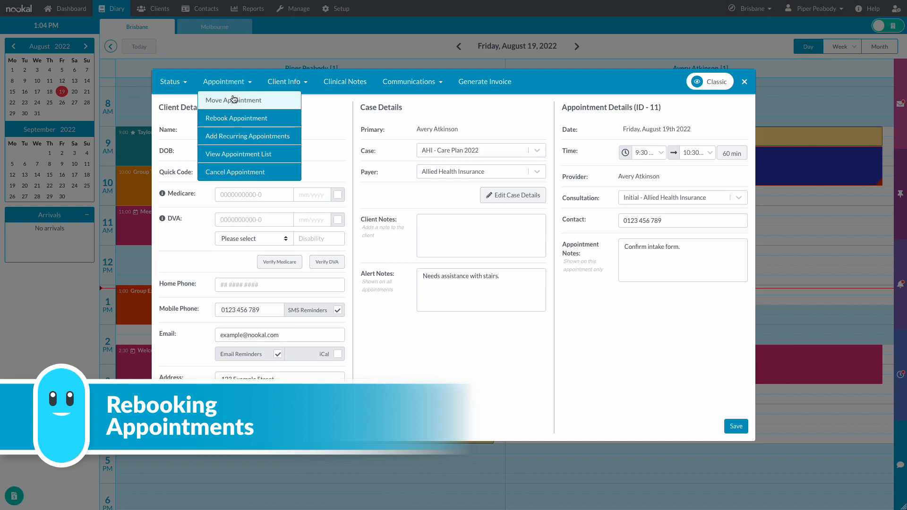
left_click(262, 118)
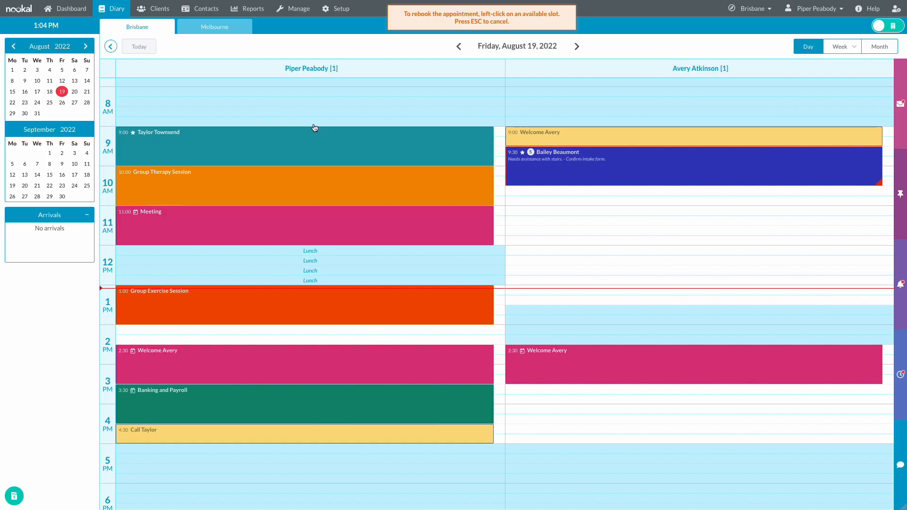
left_click(587, 214)
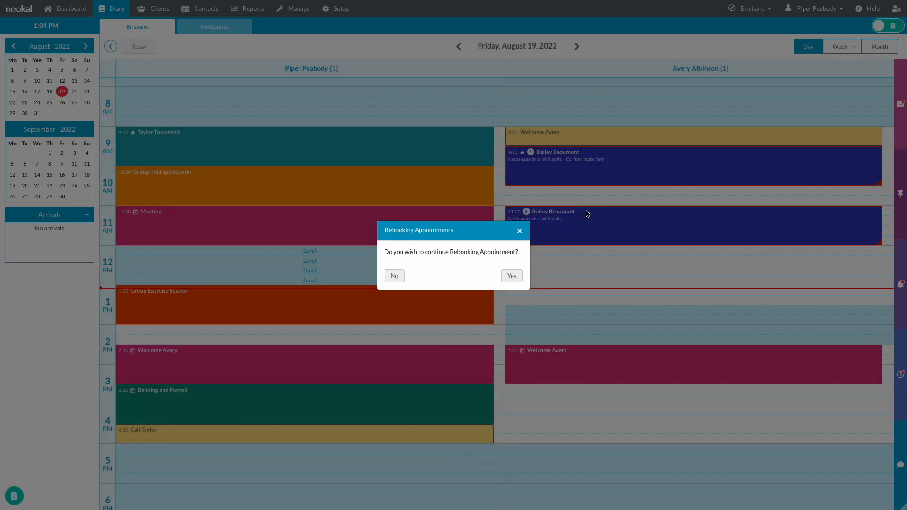
left_click(401, 277)
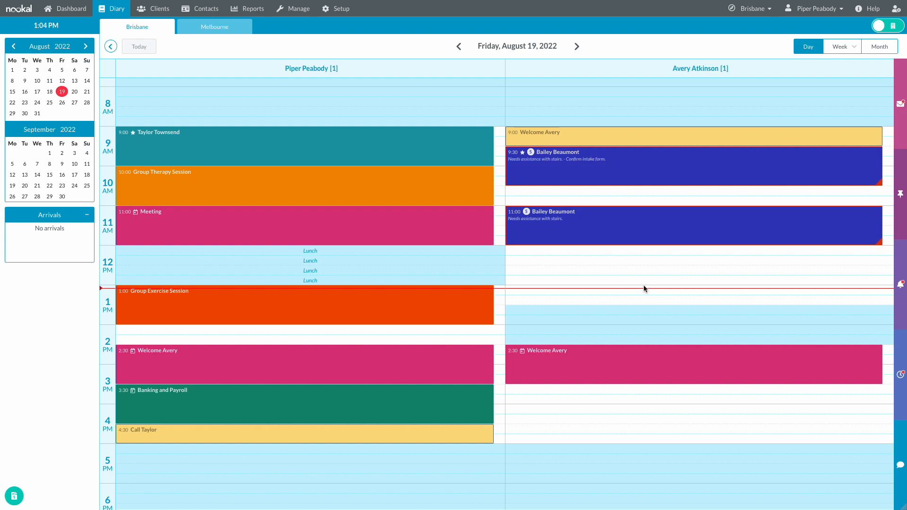
- Start an invoice for the 9:30 appointment and add a Therapy Aid item
left_click(626, 182)
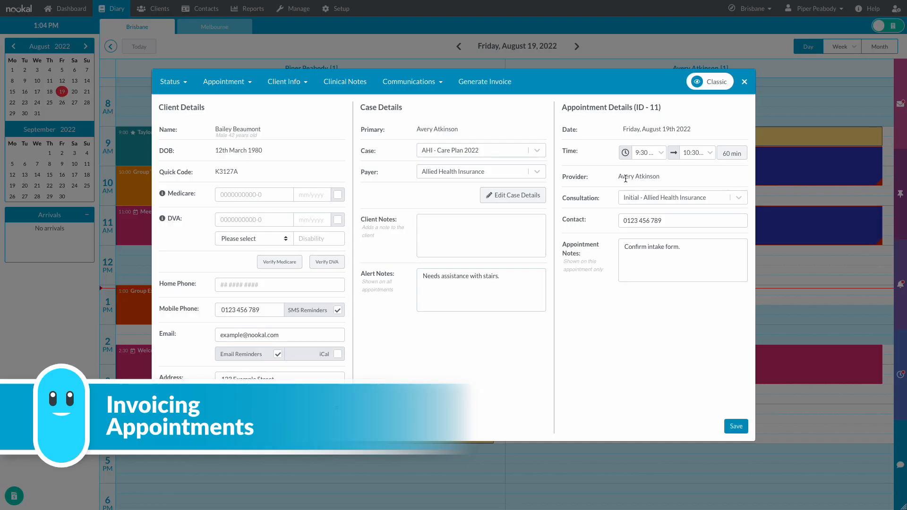
left_click(478, 82)
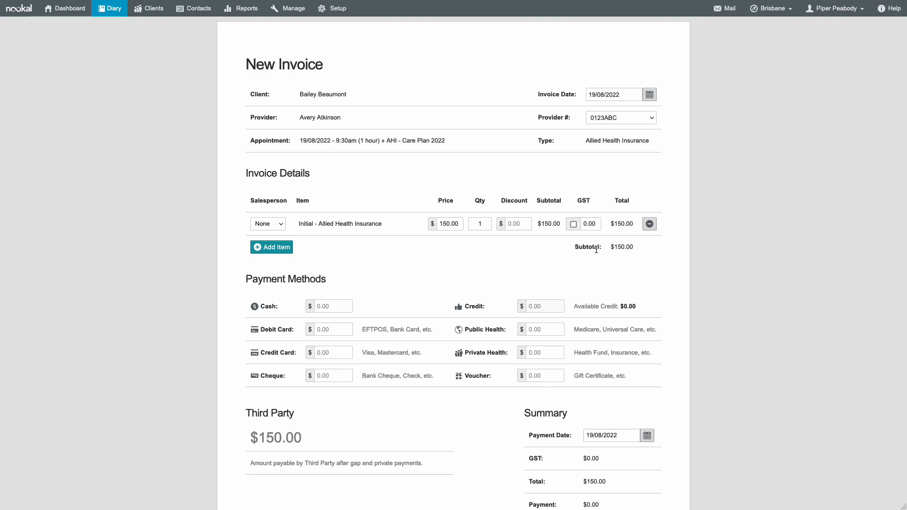
left_click(284, 252)
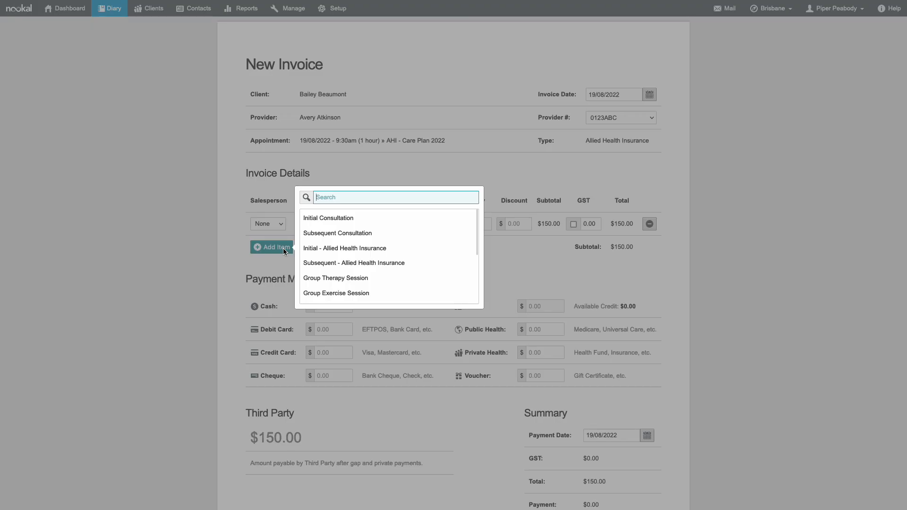
scroll(368, 247, "down", 3)
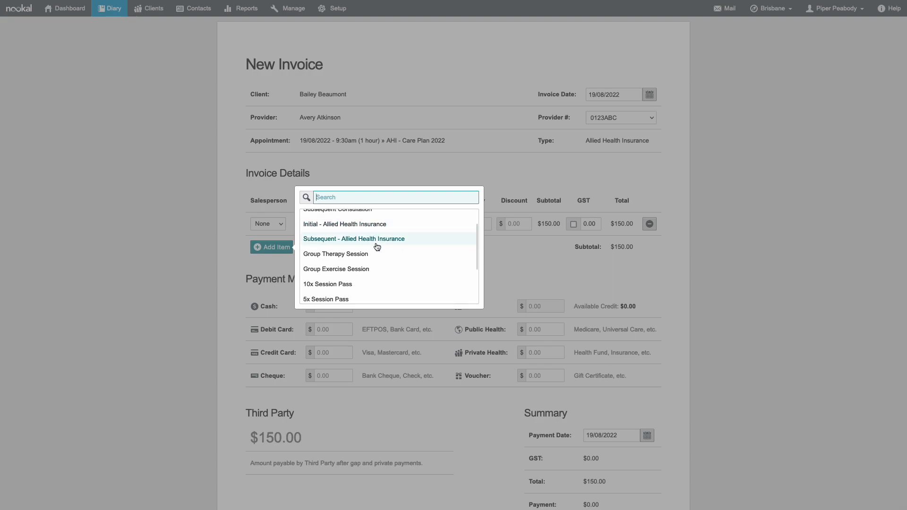
scroll(377, 247, "down", 1)
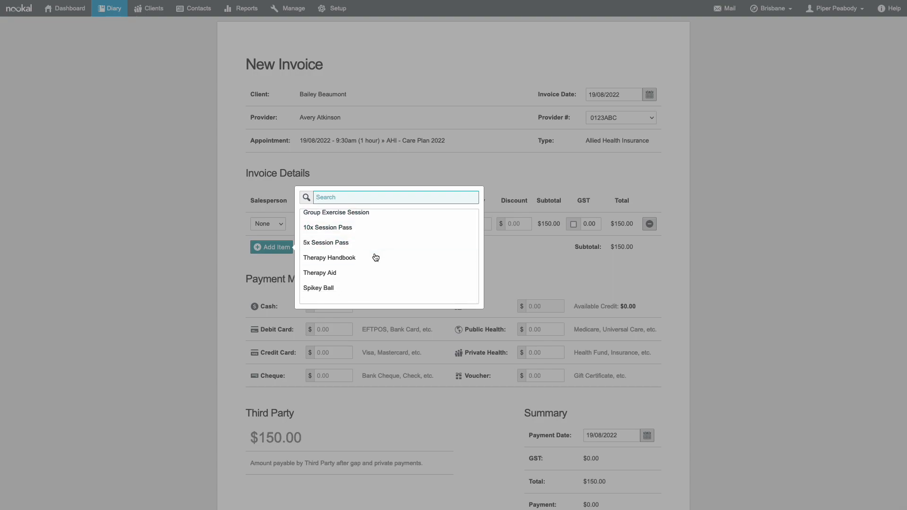
left_click(374, 273)
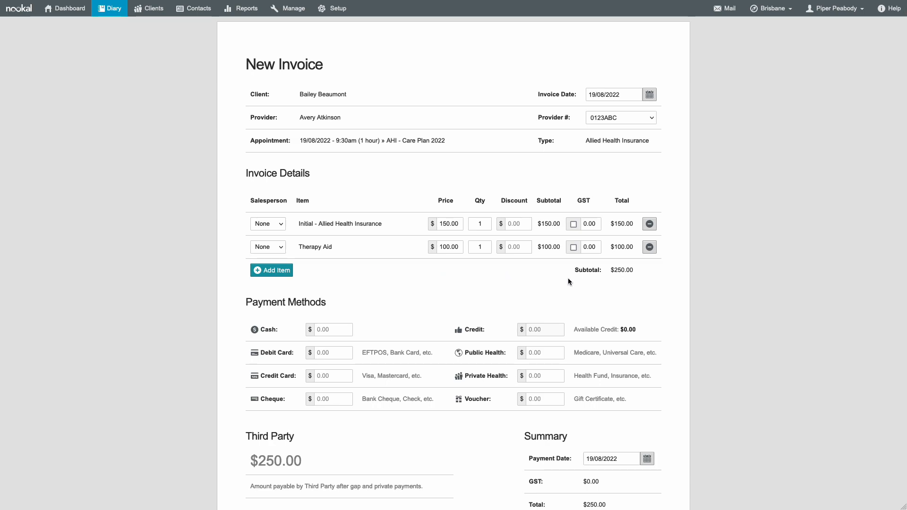
- Enter payment amounts of 50 cash, 100 debit card and 100 credit card
scroll(404, 301, "down", 3)
left_click(333, 246)
type("50")
left_click(334, 268)
type("100")
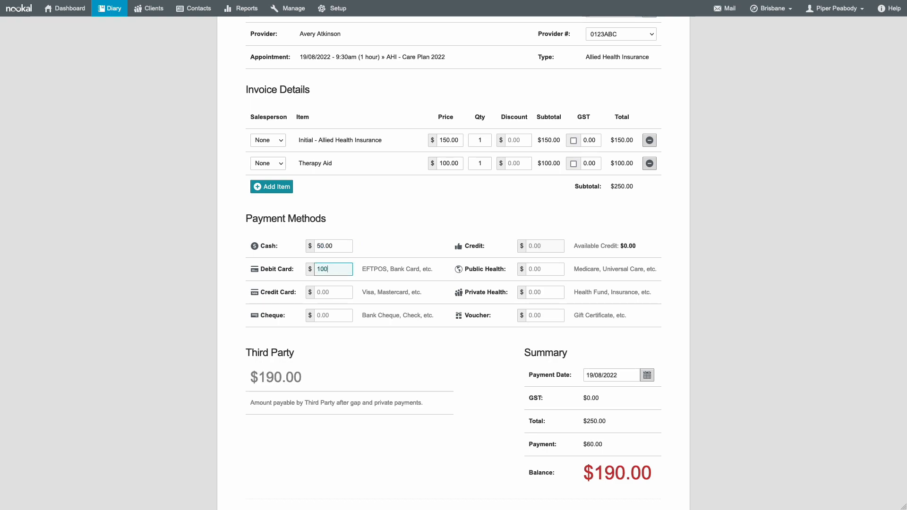
left_click(333, 288)
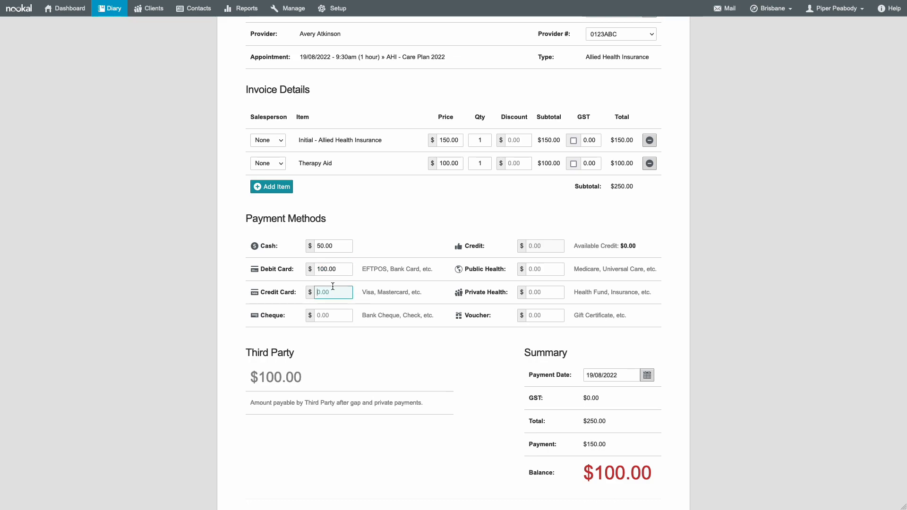
type("100")
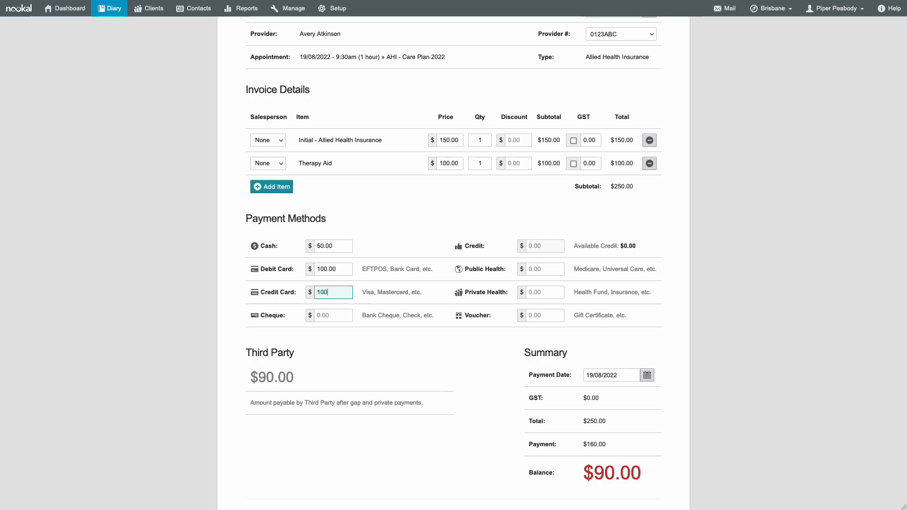
left_click(348, 331)
- Clear all three payment amounts and save the $250 invoice unpaid
scroll(480, 388, "down", 5)
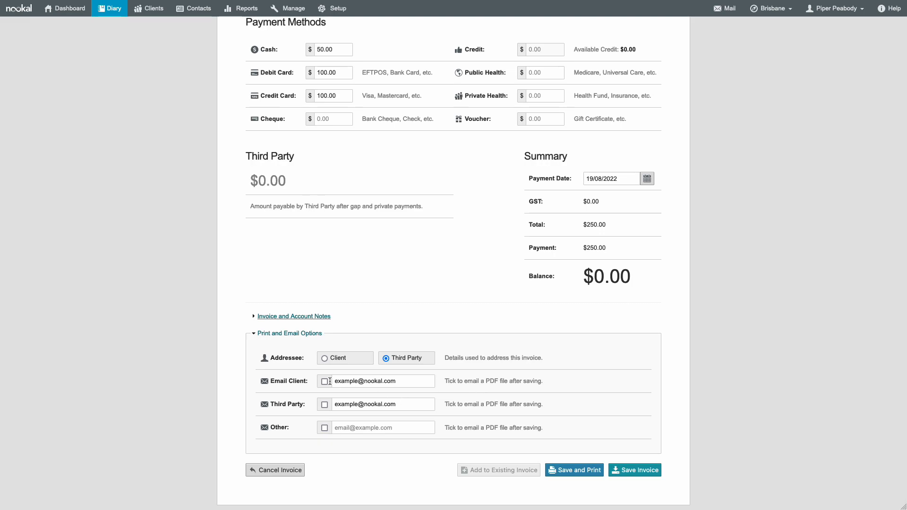
scroll(495, 364, "up", 5)
scroll(495, 364, "up", 1)
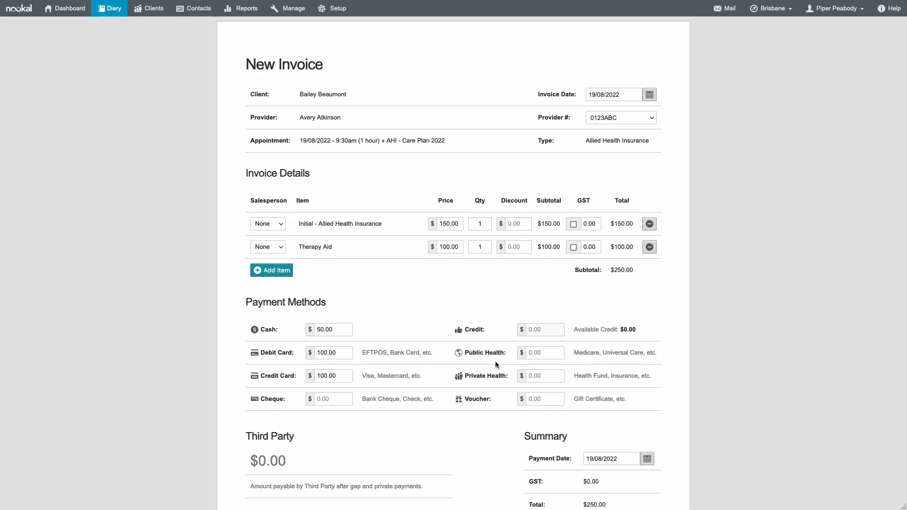
double_click(339, 376)
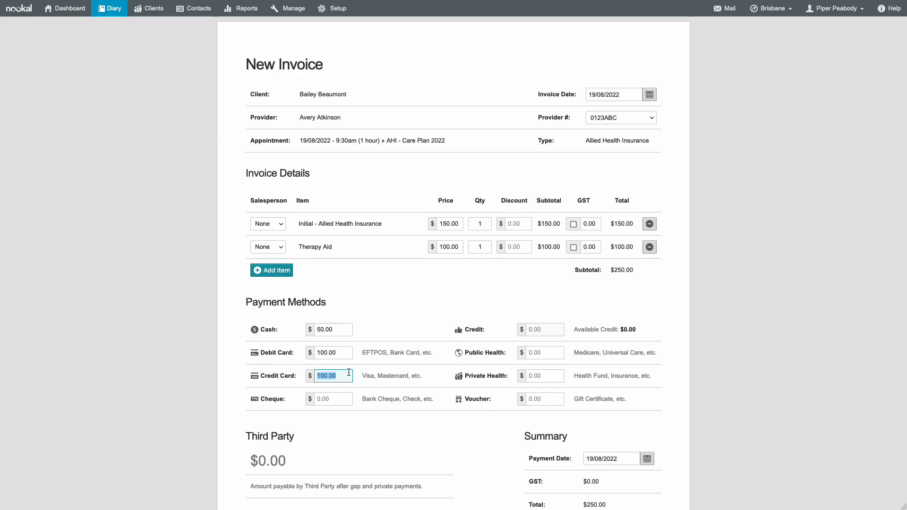
key("BackSpace")
left_click_drag(340, 353, 290, 349)
key("BackSpace")
left_click_drag(336, 330, 306, 326)
key("BackSpace")
left_click(385, 407)
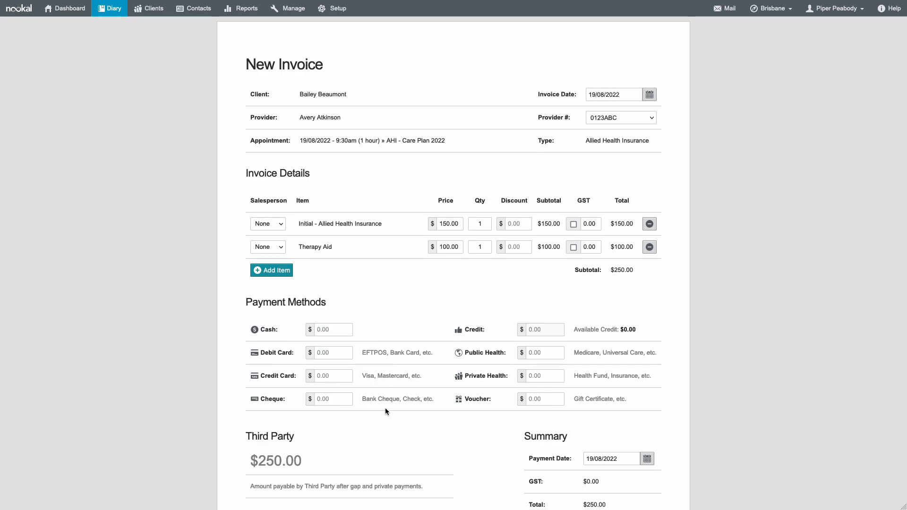
scroll(384, 411, "down", 6)
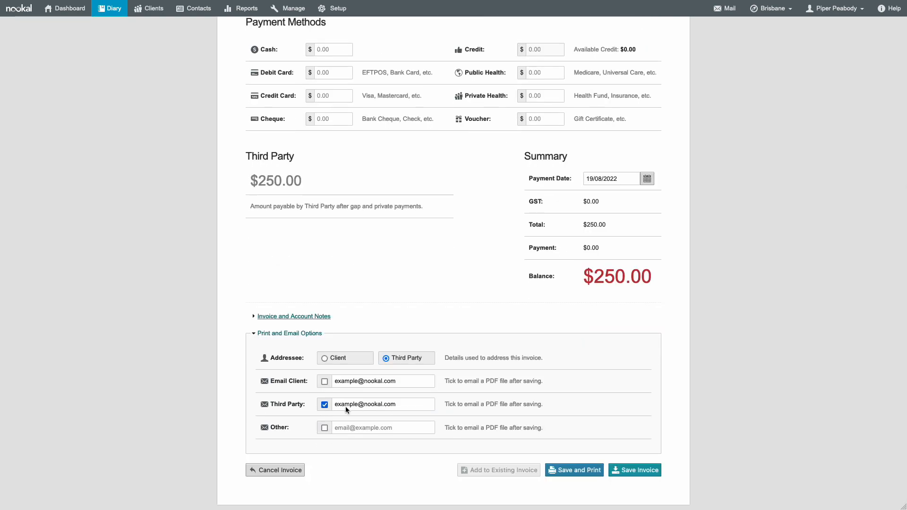
left_click(621, 471)
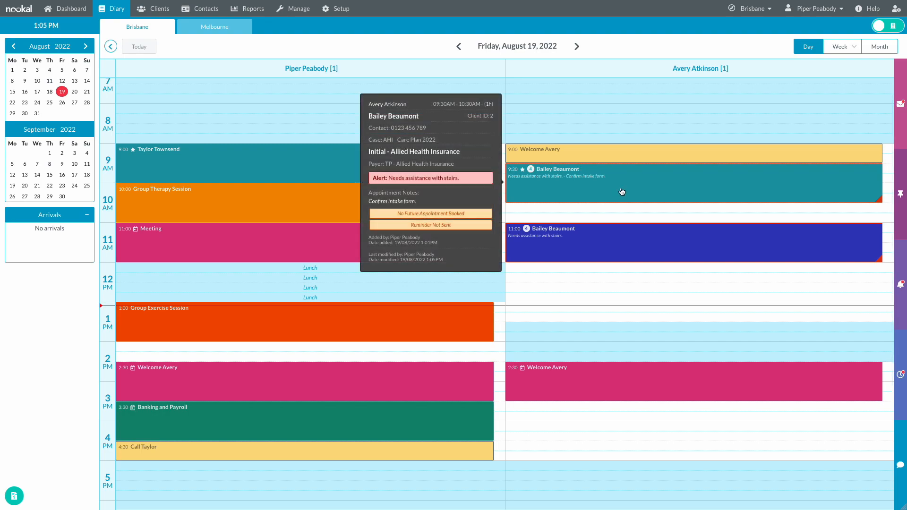
mouse_move(550, 238)
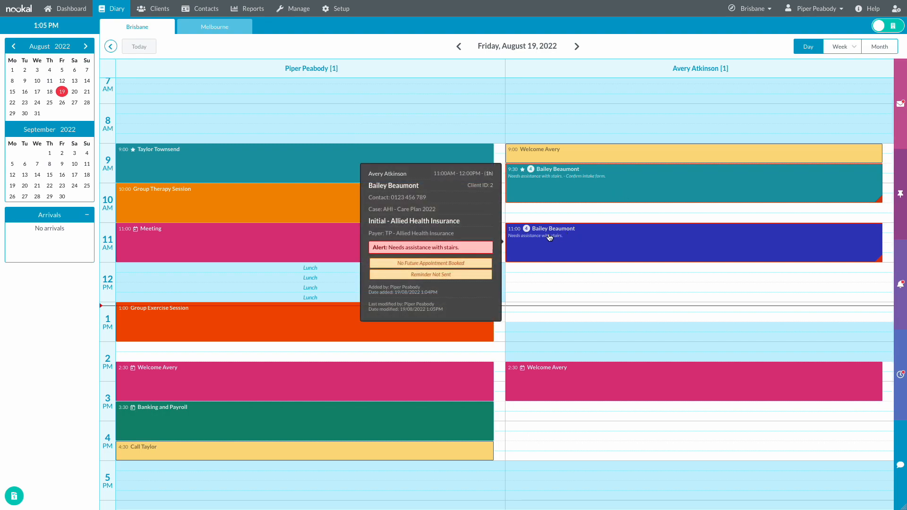
- Generate the 11:00 appointment's invoice, merging its $150 into the existing $250 invoice
left_click(581, 243)
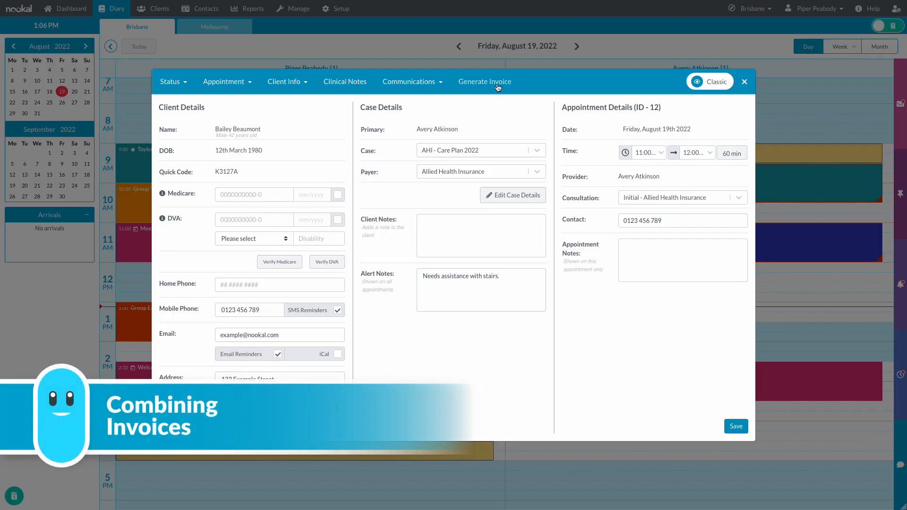
left_click(498, 87)
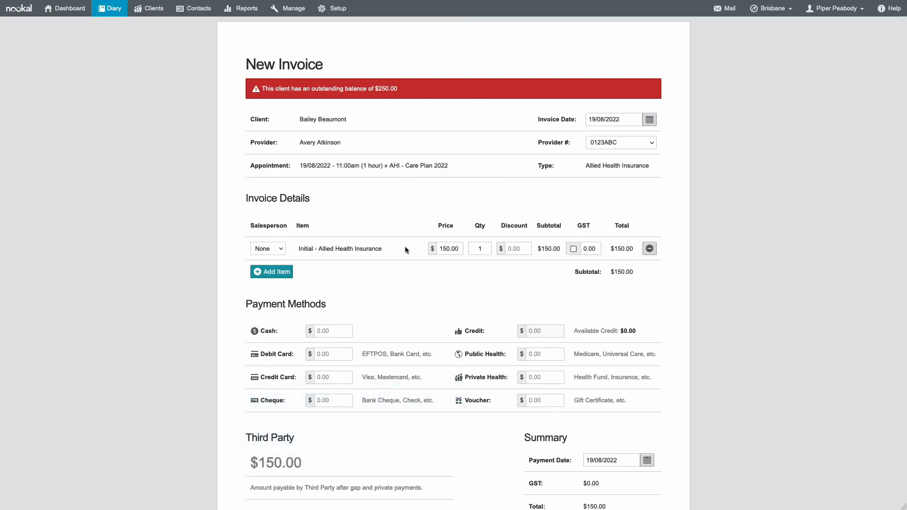
scroll(405, 259, "down", 6)
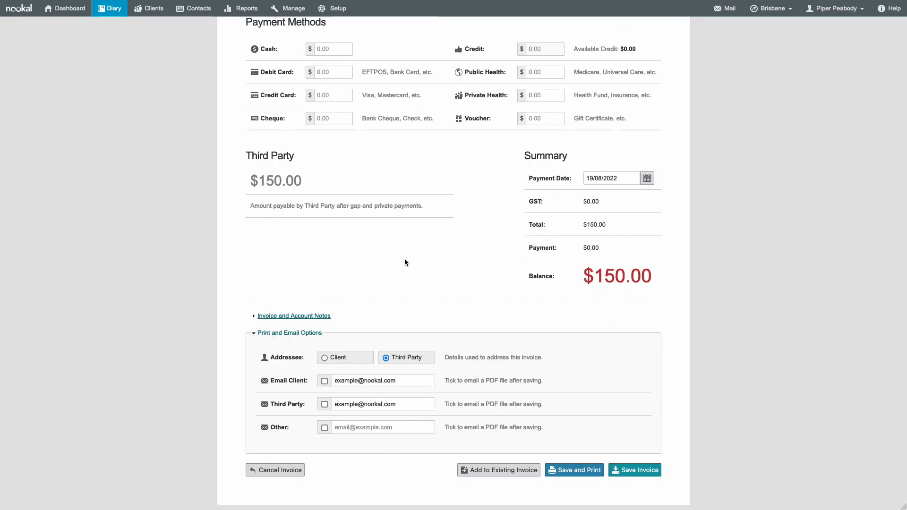
left_click(487, 472)
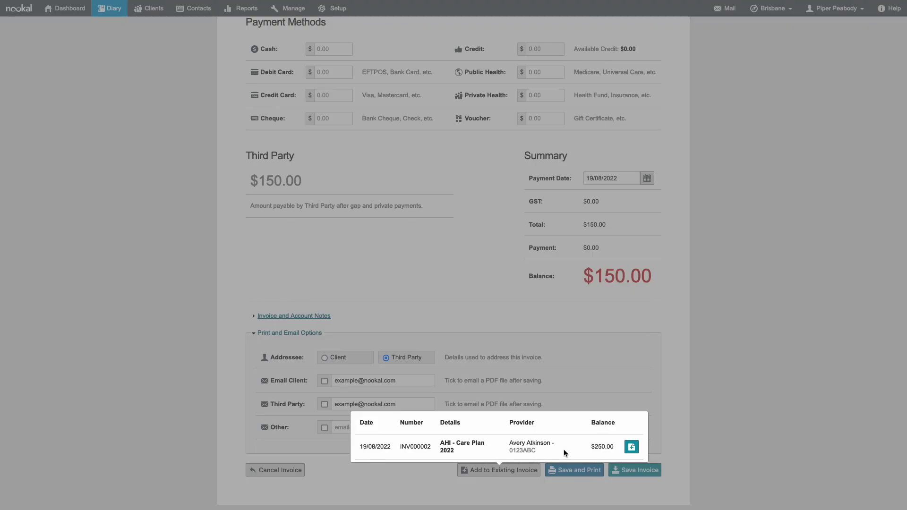
left_click(630, 448)
mouse_move(589, 186)
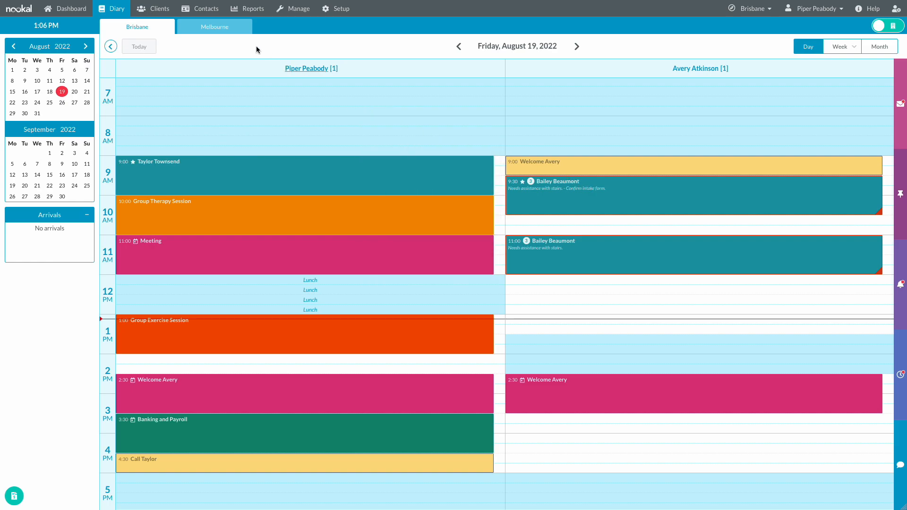
- Search Clients by the client's surname and open their profile
left_click(160, 14)
type("beau")
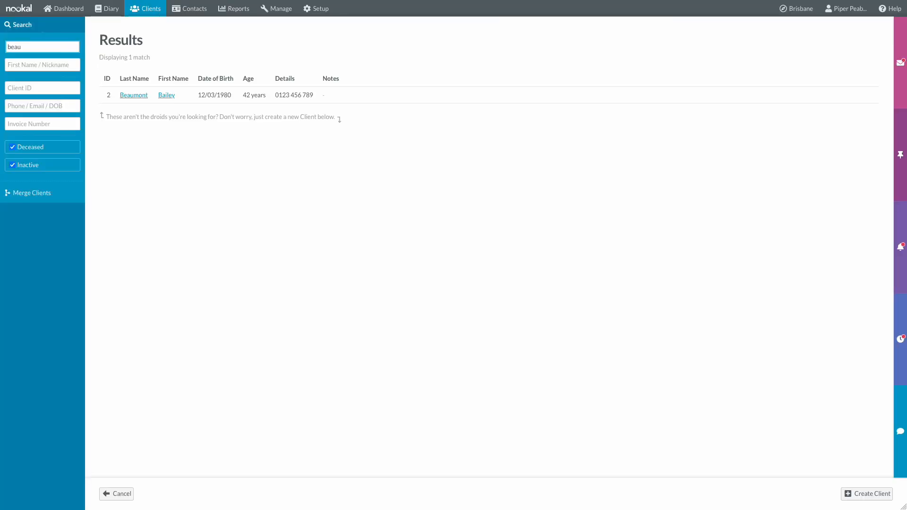
left_click(149, 101)
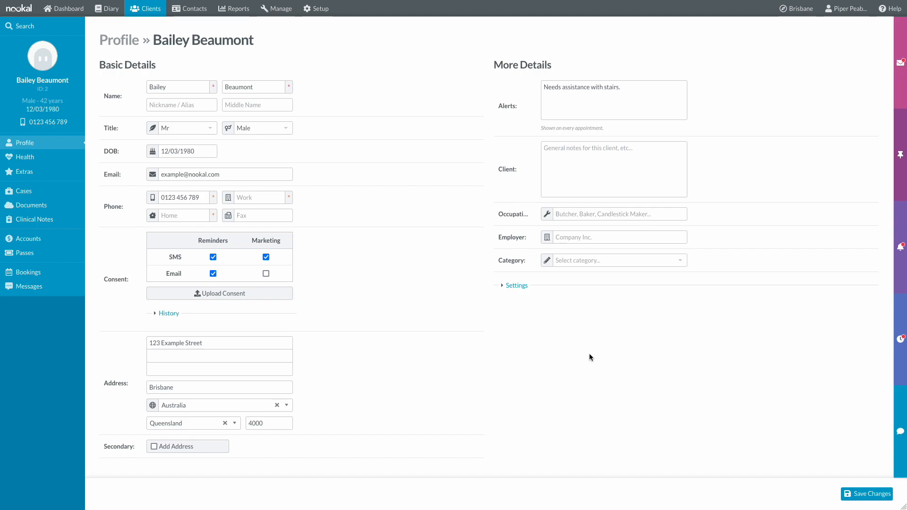
- On the Extras page, enter the membership number and choose Water as drink preference
left_click(45, 160)
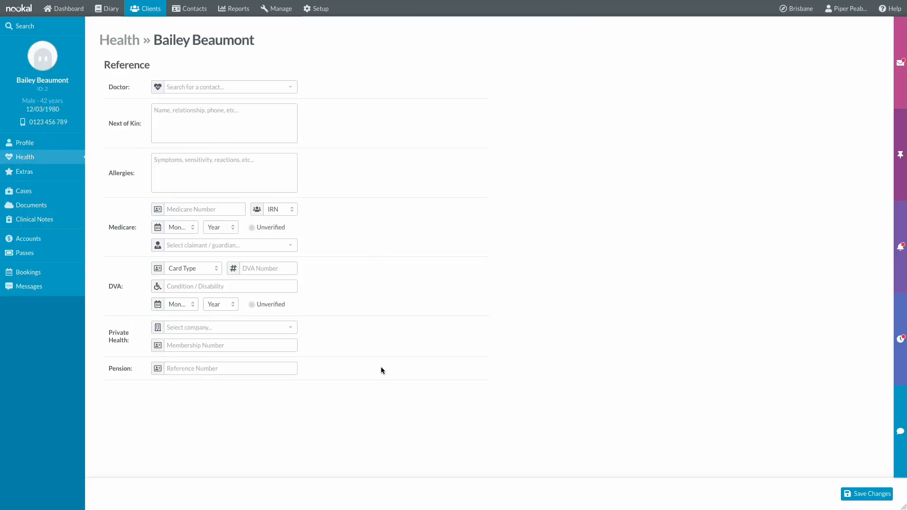
left_click(33, 176)
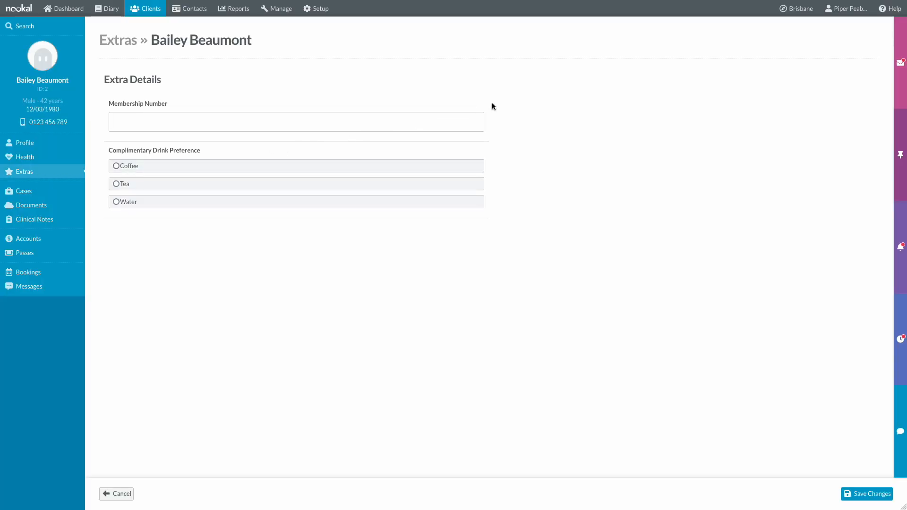
left_click(462, 122)
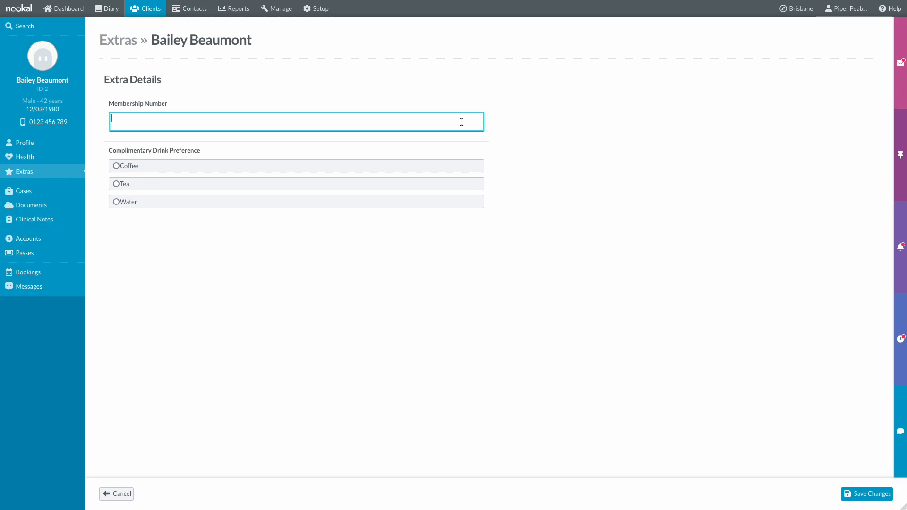
type("0123456789")
left_click(274, 206)
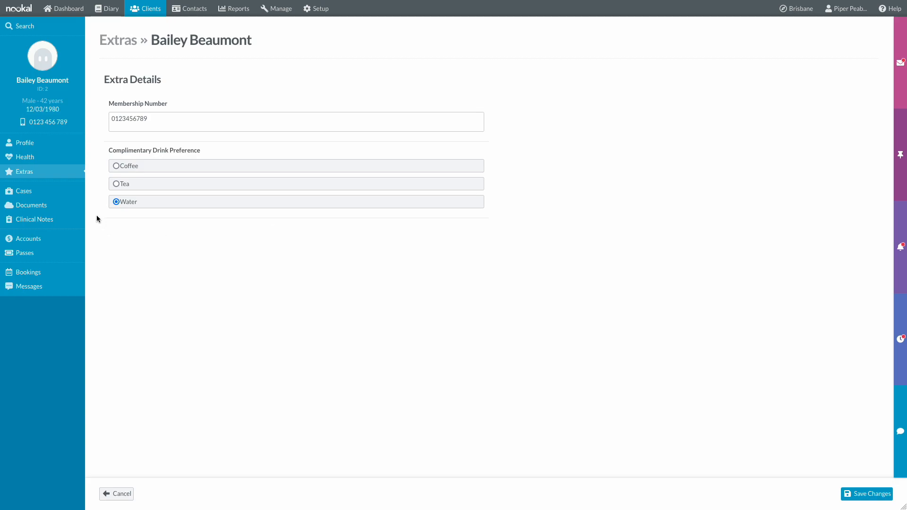
- Upload xray.jpg in Documents and move it into the AHI - Care Plan 2022 folder
left_click(33, 190)
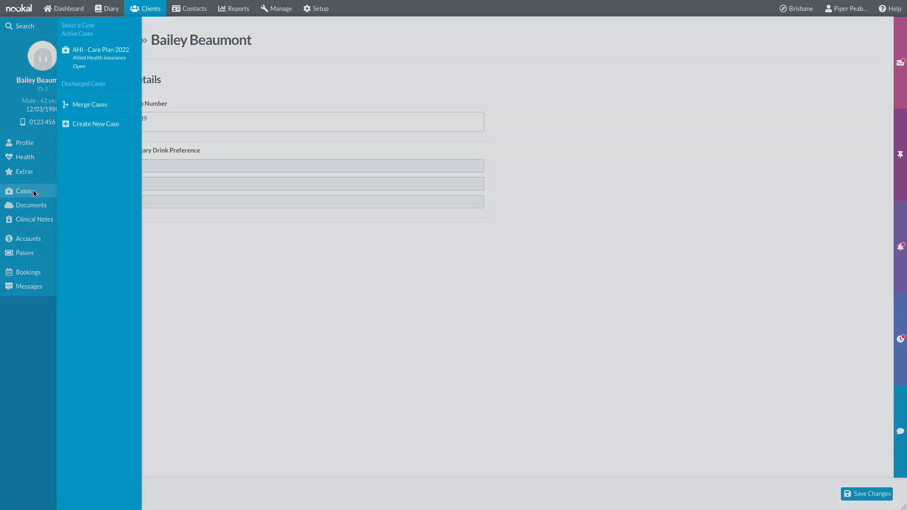
left_click(109, 67)
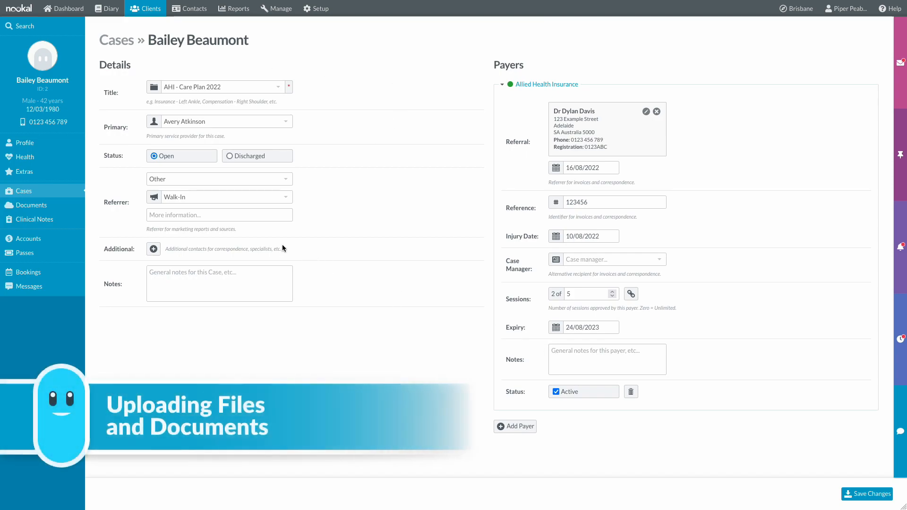
left_click(31, 206)
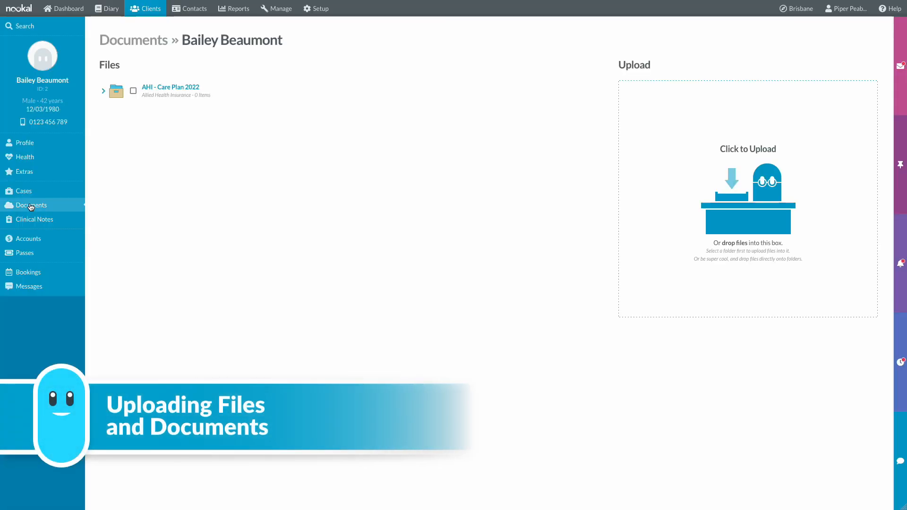
left_click(102, 92)
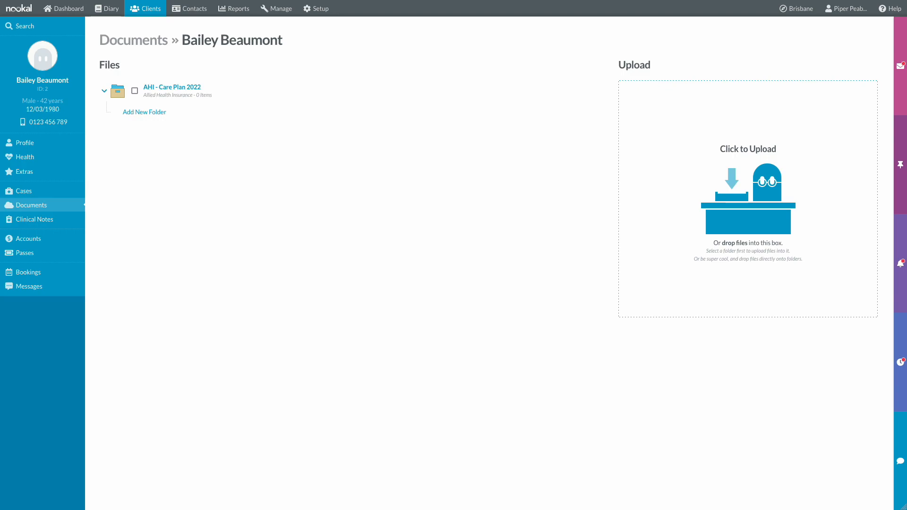
left_click_drag(702, 115, 699, 136)
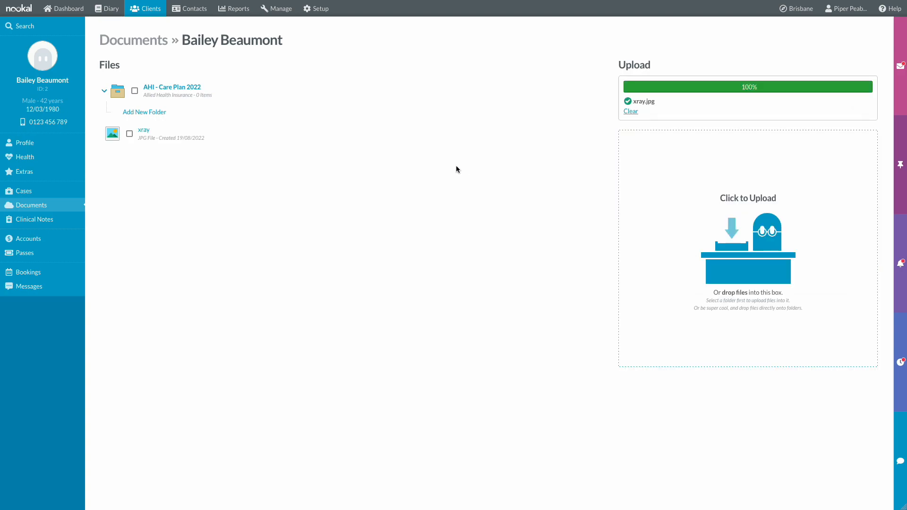
left_click_drag(171, 141, 171, 93)
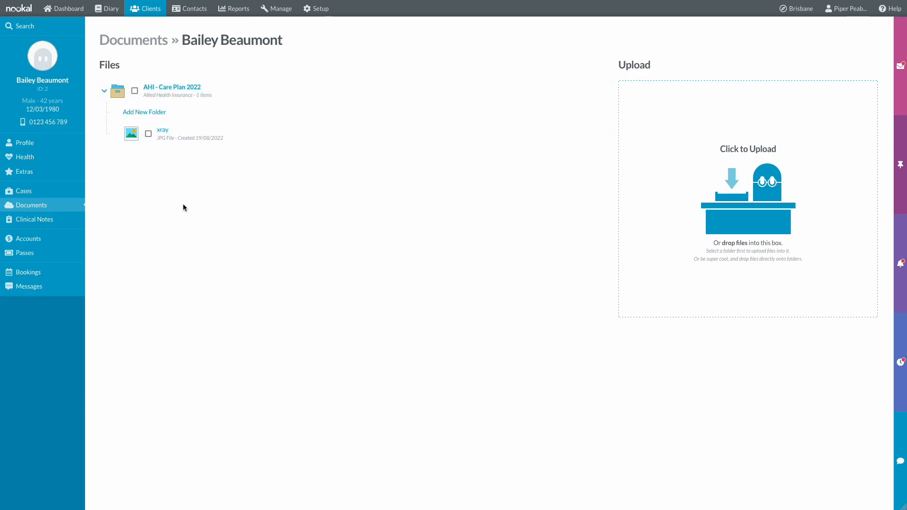
left_click(147, 134)
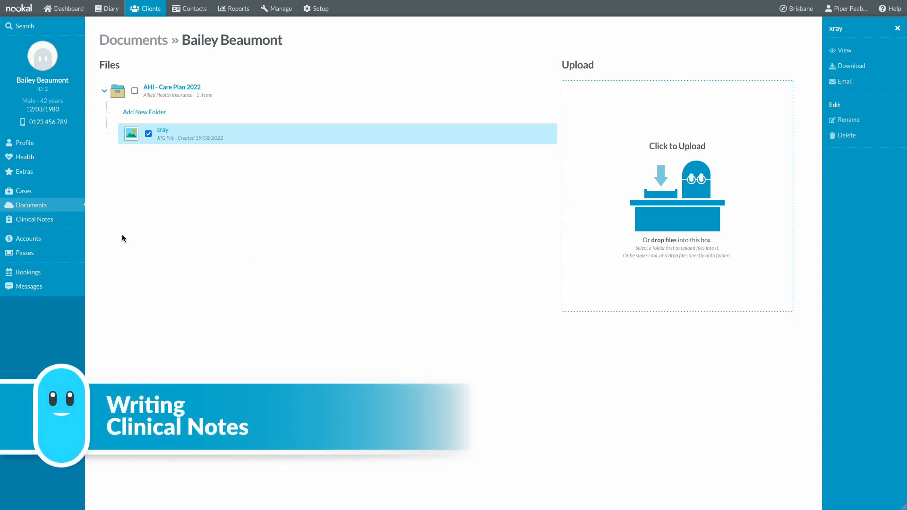
- Start a blank SOAP Notes template in the AHI - Care Plan 2022 case's clinical notes
left_click(52, 227)
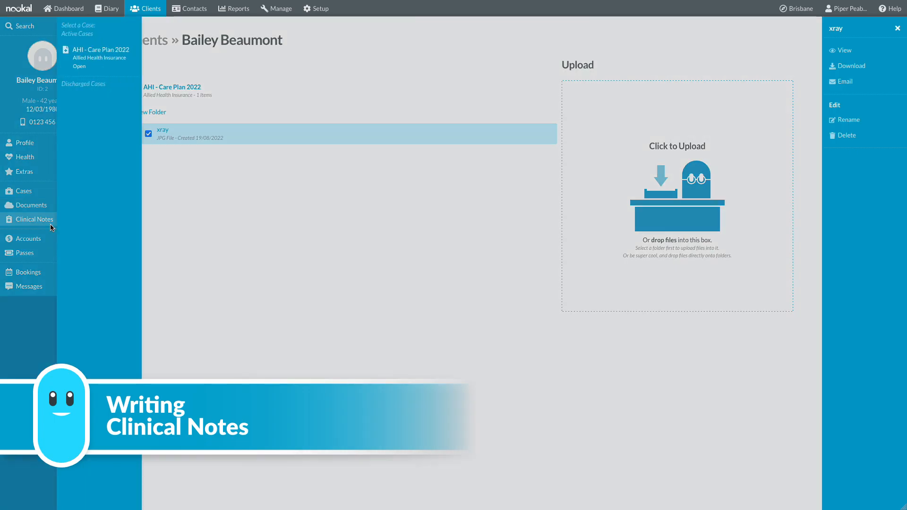
left_click(105, 68)
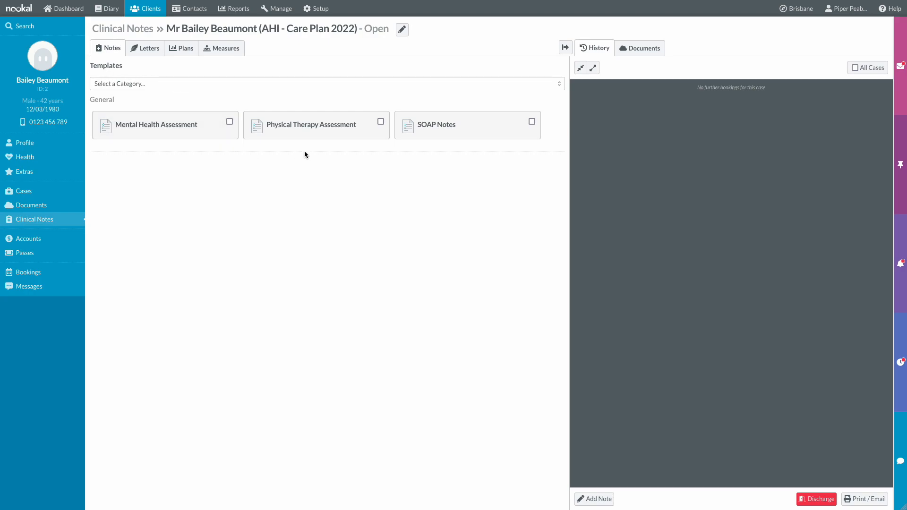
left_click(501, 133)
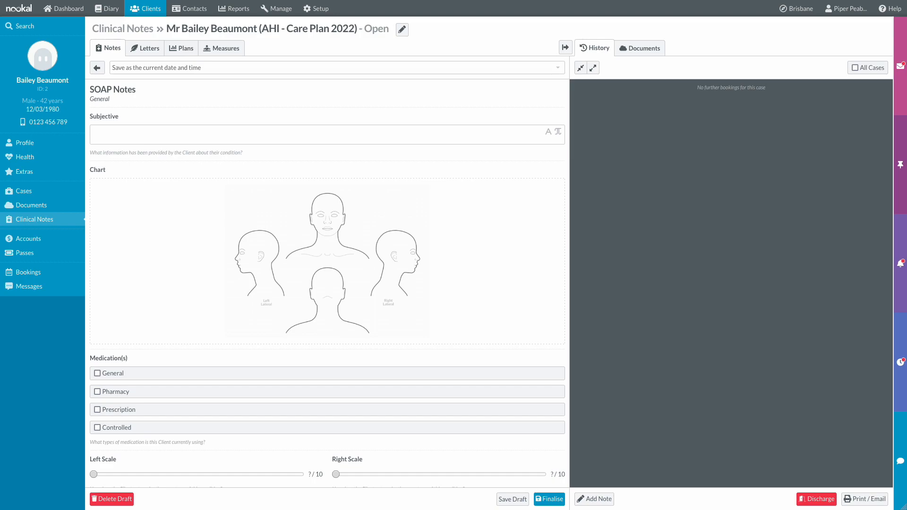
- Paste the sample paragraph twice into the Subjective section
left_click(232, 136)
type("Sed posuere consectetur est at lobortis. Duis mollis, est non commodo luctus, nisi erat porttitor ligula, eget lacinia odio sem nec elit. Maecenas faucibus mollis interdum. Lorem ipsum dolor sit amet, consectetur adipiscing elit. Cum sociis natoque penatibus et magnis dis parturient montes, nascetur ridiculus mus. Cum sociis natoque penatibus et magnis dis parturient montes, nascetur ridiculus mus.")
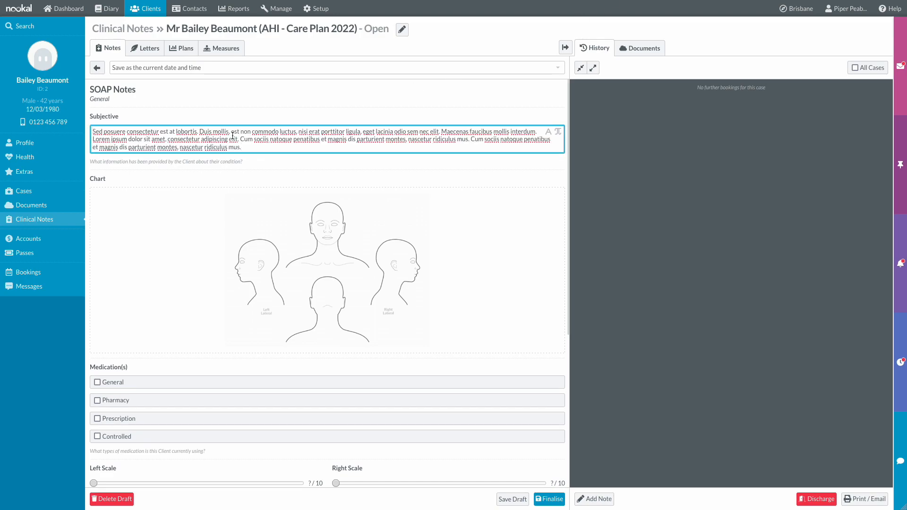
type("Sed posuere consectetur est at lobortis. Duis mollis, est non commodo luctus, nisi erat porttitor ligula, eget lacinia odio sem nec elit. Maecenas faucibus mollis interdum. Lorem ipsum dolor sit amet, consectetur adipiscing elit. Cum sociis natoque penatibus et magnis dis parturient montes, nascetur ridiculus mus. Cum sociis natoque penatibus et magnis dis parturient montes, nascetur ridiculus mus.")
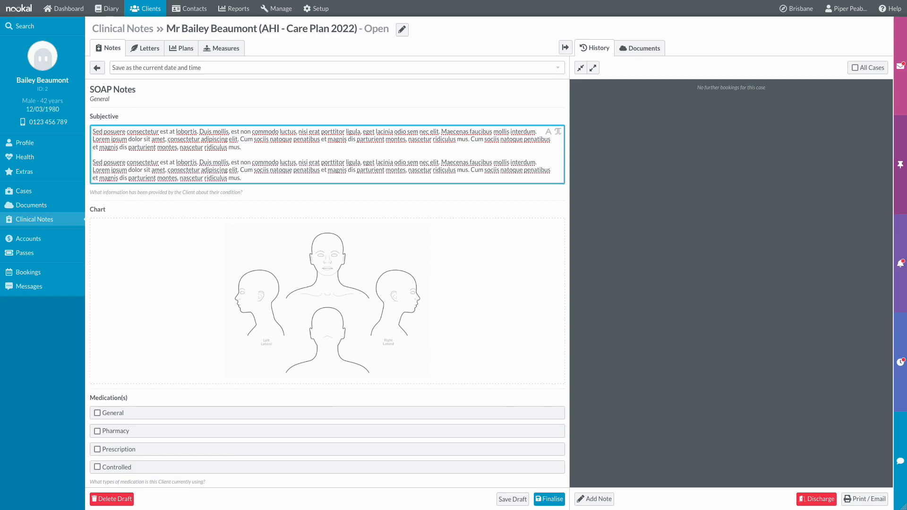
left_click(225, 203)
- Mark the back of the left-lateral head on the body chart with a red highlight and a circle
mouse_move(229, 245)
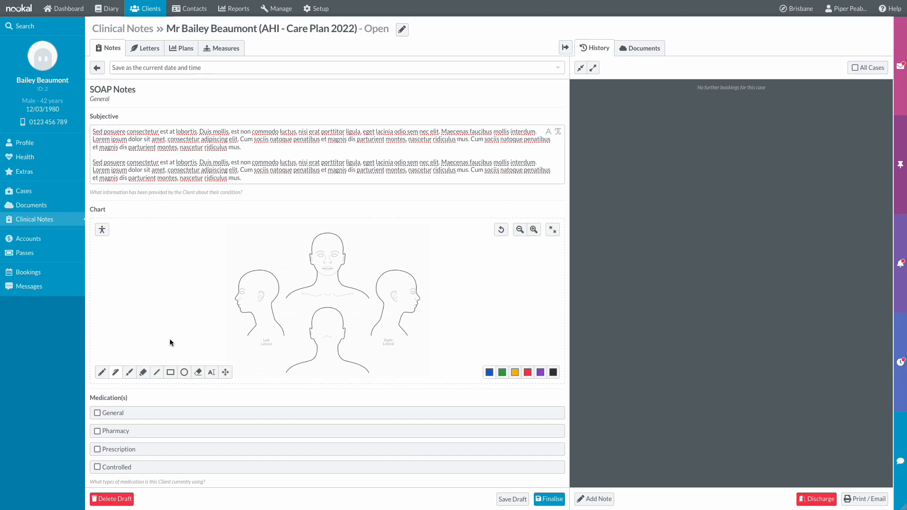
left_click(143, 373)
left_click(528, 372)
mouse_move(267, 273)
left_mouse_down()
mouse_move(274, 298)
mouse_move(284, 271)
left_mouse_up()
left_click(157, 372)
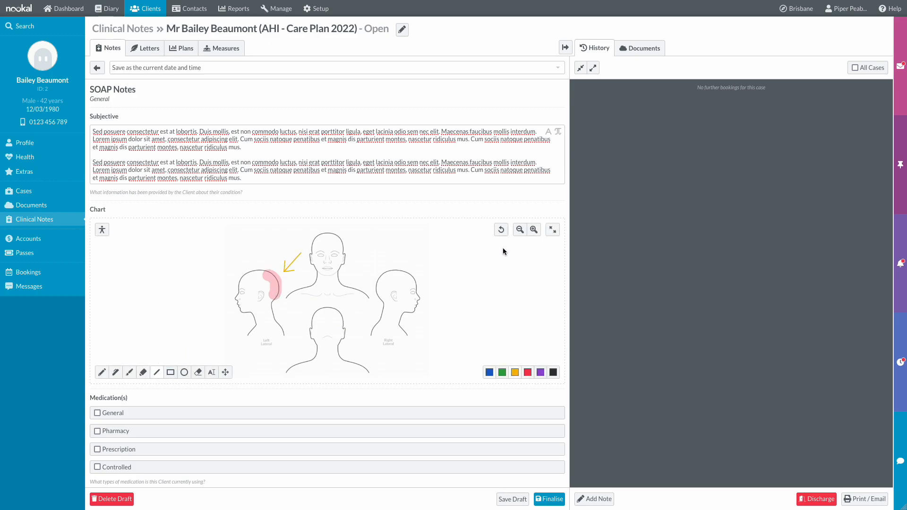
left_click(553, 229)
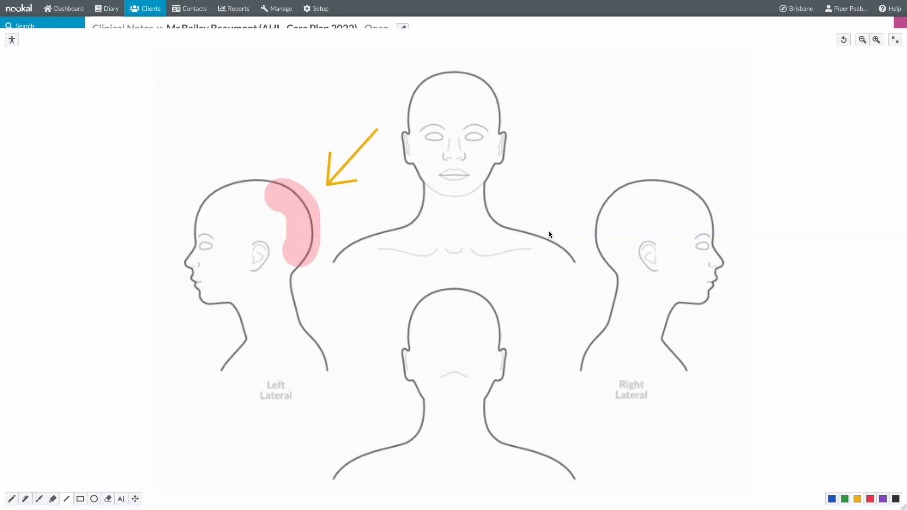
left_click(12, 500)
left_click_drag(283, 186, 318, 218)
left_click(895, 40)
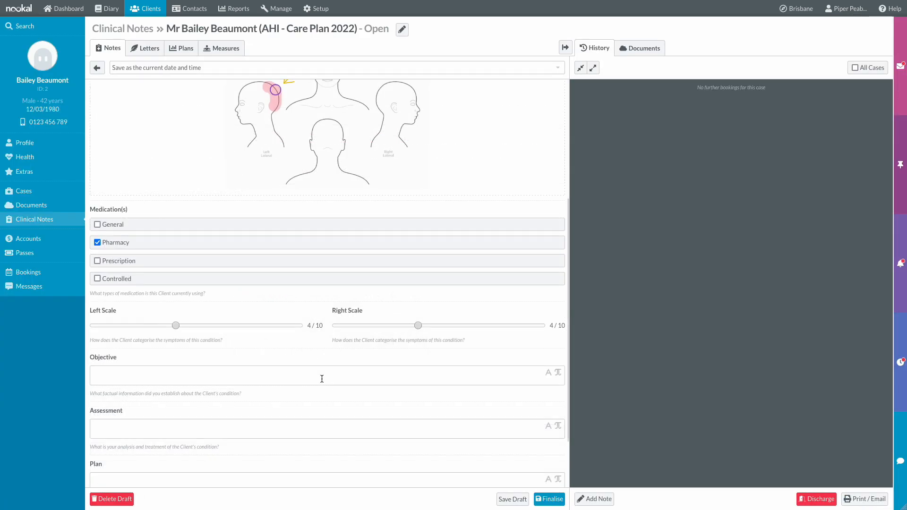
- Insert the Vitals and Participation/Mood/Status checklist snippets into Assessment
scroll(322, 376, "down", 1)
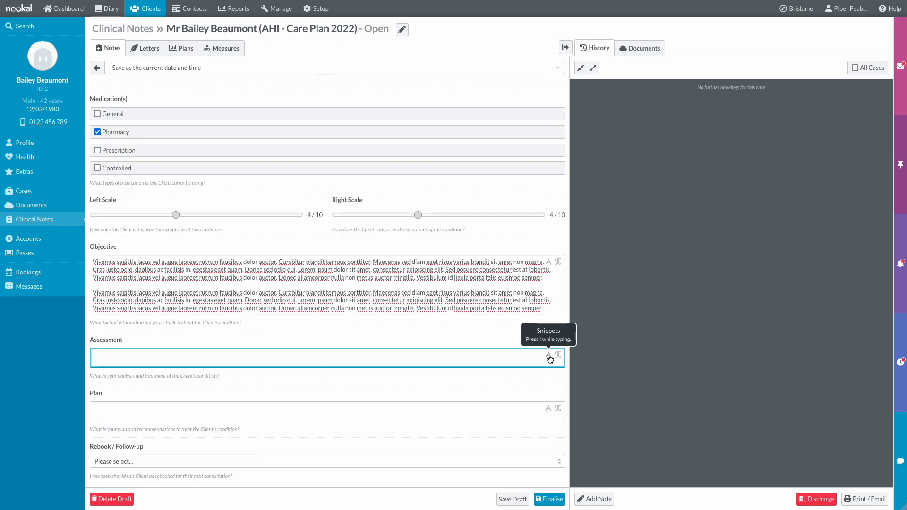
left_click(548, 356)
left_click(78, 415)
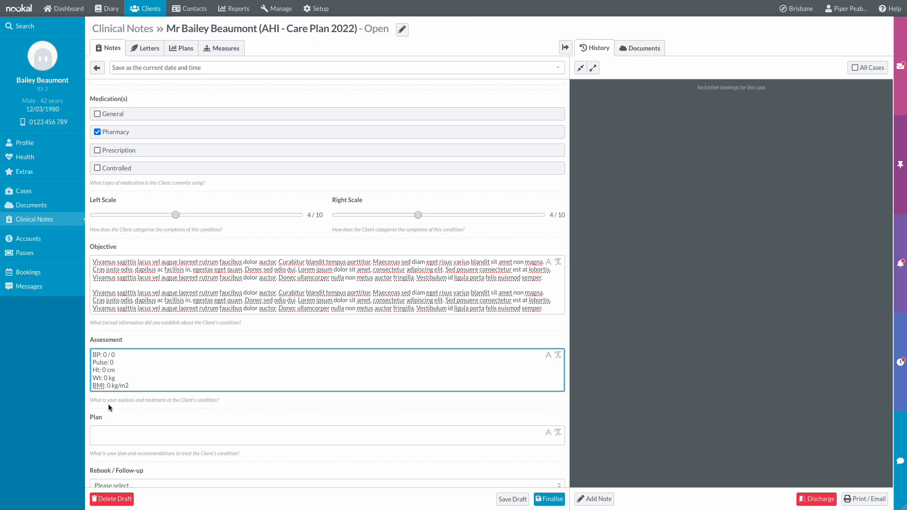
key("Return")
key("Return")
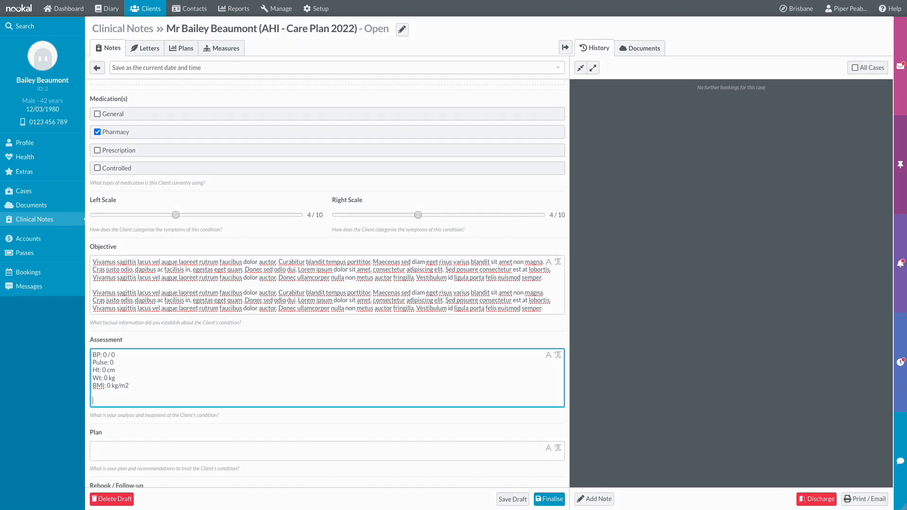
key("ctrl+space")
key("Down")
key("Down")
key("Return")
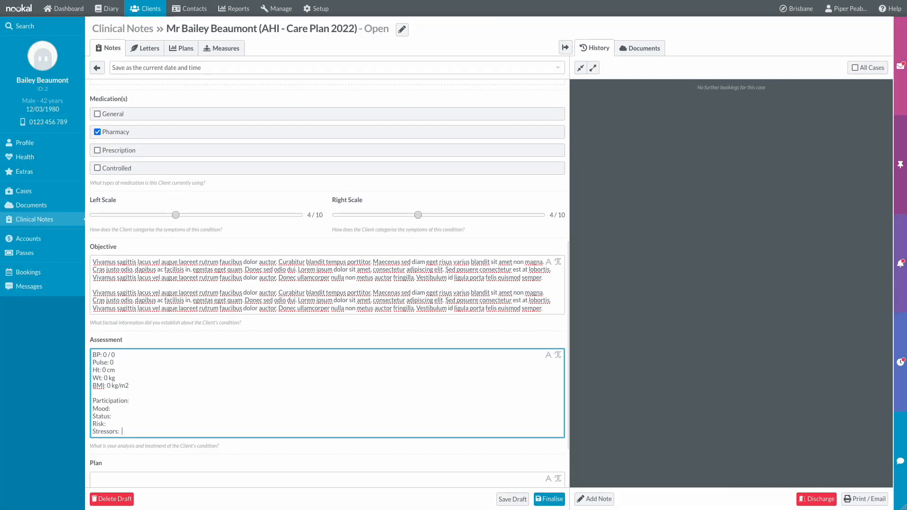
- Fill the checklist: Participation Active, Mood Low, Status High, Risk Low, Stressors Non
scroll(327, 283, "down", 1)
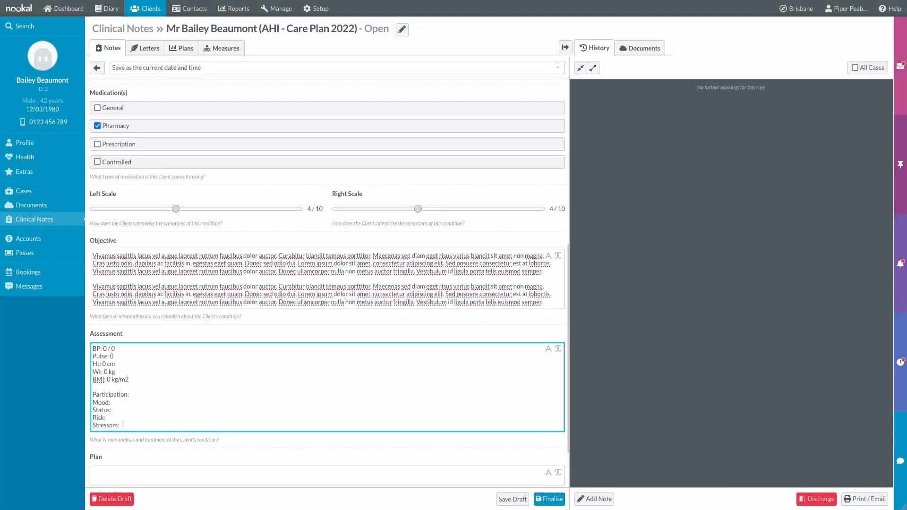
scroll(327, 284, "down", 1)
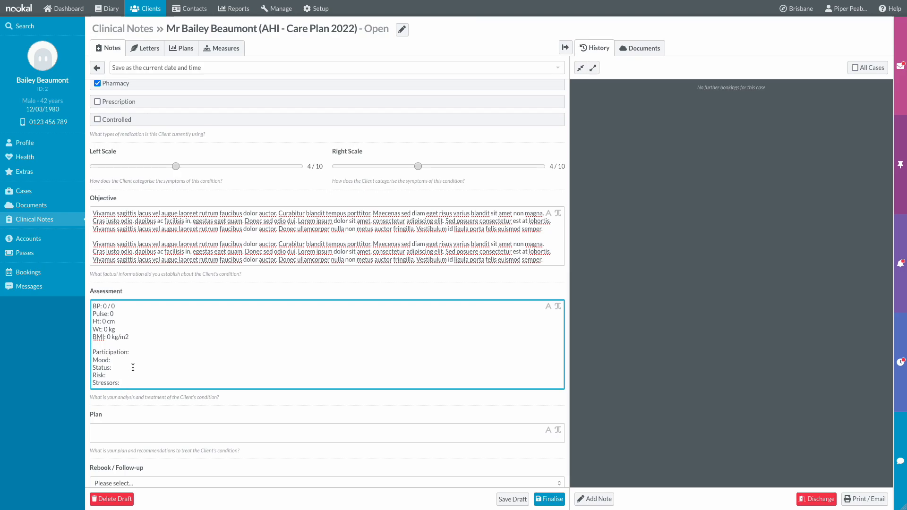
left_click(136, 352)
type("Active")
left_click(112, 360)
type("S")
key("BackSpace")
type("Low")
key("Down")
type("High")
key("Down")
type("Low")
key("Down")
type("Non")
- Paste the Plan paragraph, add symbol lines '90x 3' and '30x 4', and finalise the note
scroll(418, 406, "down", 1)
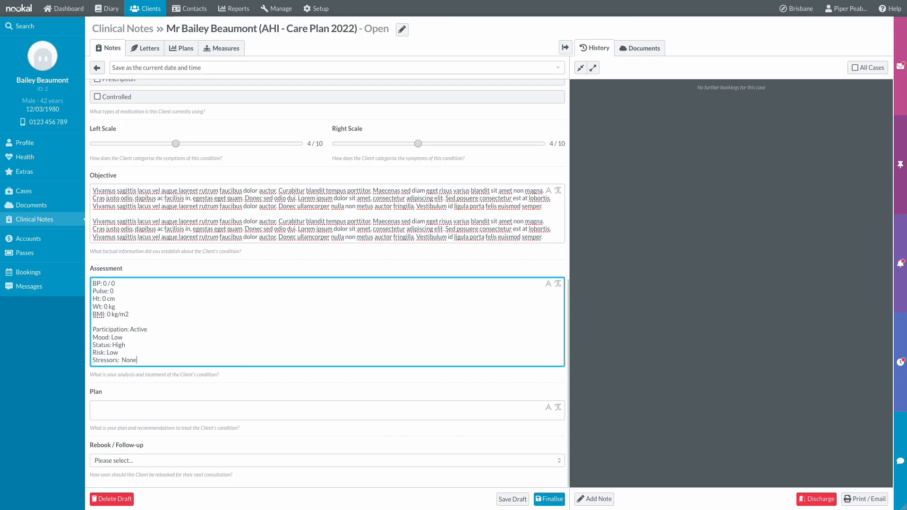
left_click(418, 406)
type("Vivamus sagittis lacus vel augue laoreet rutrum faucibus dolor auctor. Curabitur blandit tempus porttitor. Maecenas sed diam eget risus varius blandit sit amet non magna. Cras justo odio, dapibus ac facilisis in, egestas eget quam. Donec sed odio dui. Lorem ipsum dolor sit amet, consectetur adipiscing elit. Sed posuere consectetur est at lobortis. Vivamus sagittis lacus vel augue laoreet rutrum faucibus dolor auctor. Donec ullamcorper nulla non metus auctor fringilla. Vestibulum id ligula porta felis euismod semper.")
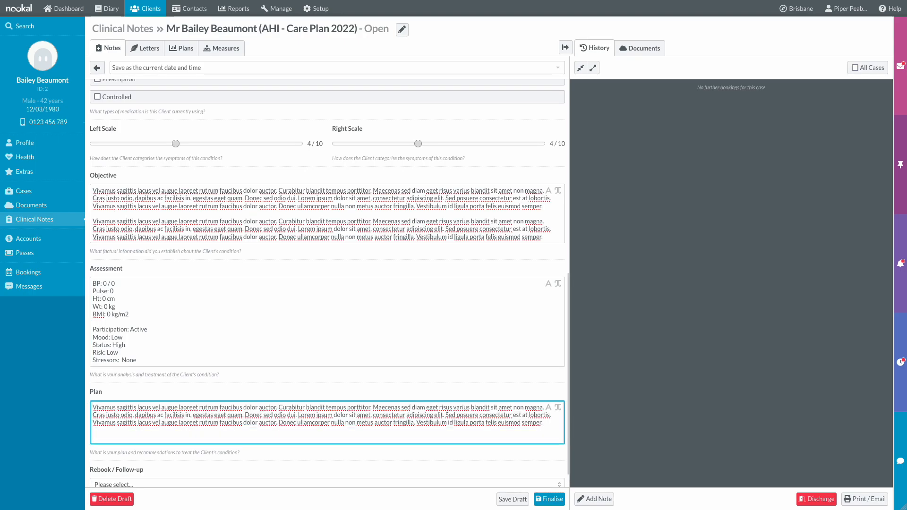
left_click(558, 409)
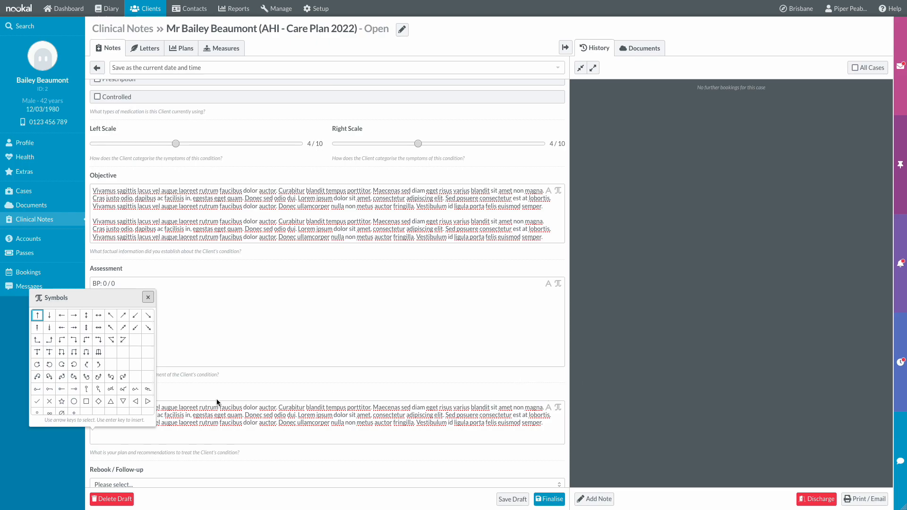
left_click(99, 390)
type("90x")
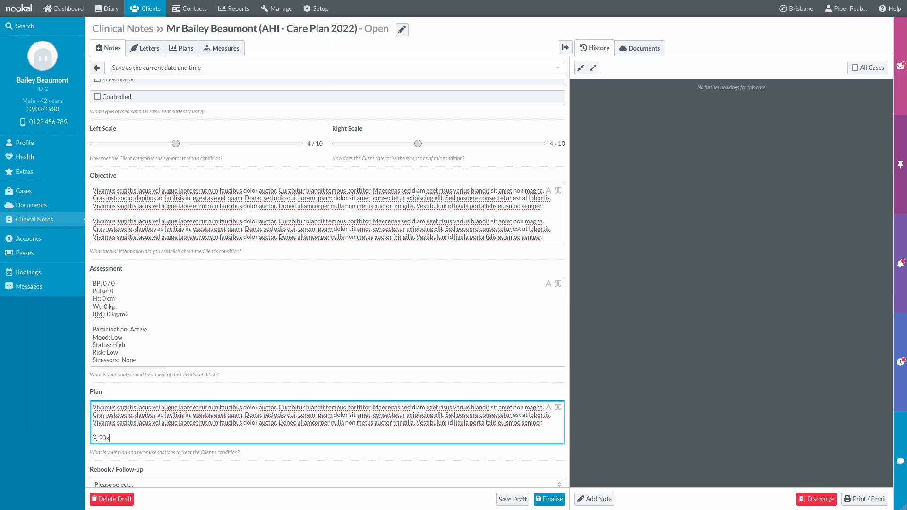
type(" 3")
key("Return")
left_click(558, 407)
left_click(111, 398)
type("30x 4")
scroll(543, 429, "down", 1)
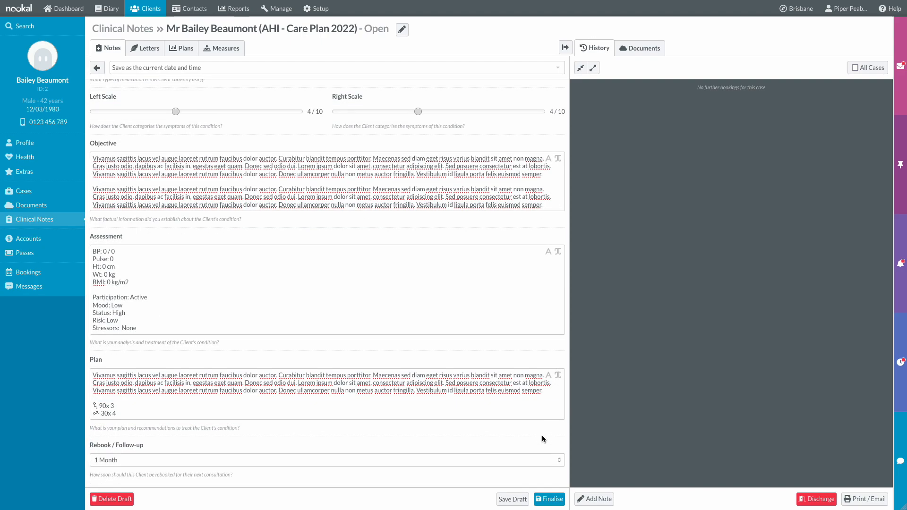
left_click(548, 500)
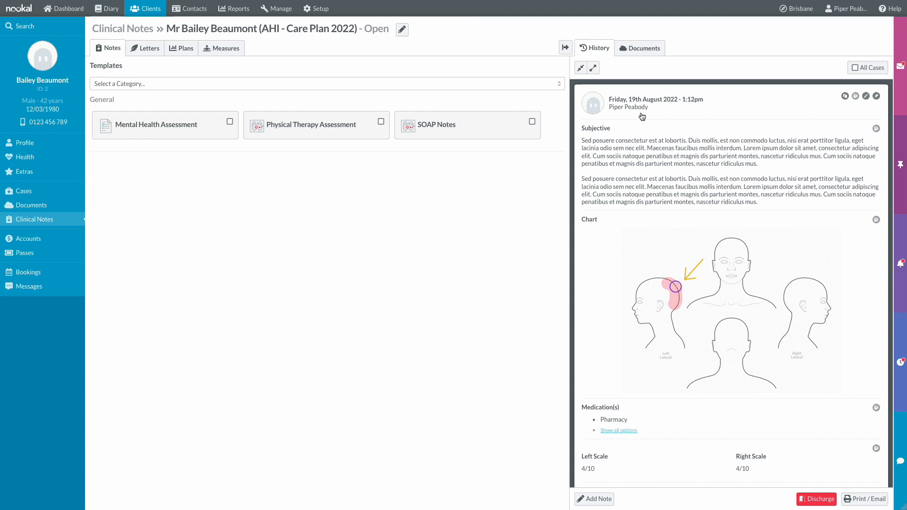
- Copy the earlier note into a finalised note for the 19 August 2022 9:30am appointment
left_click(119, 11)
left_click(575, 180)
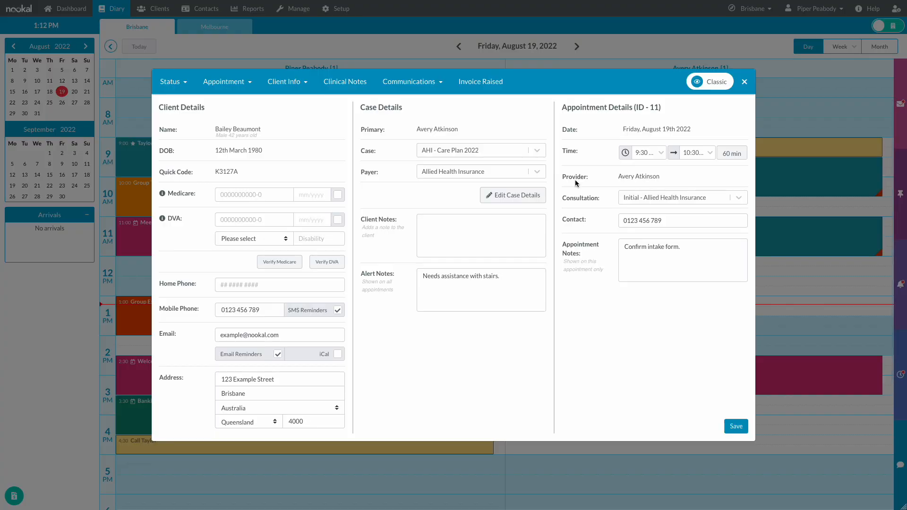
left_click(345, 82)
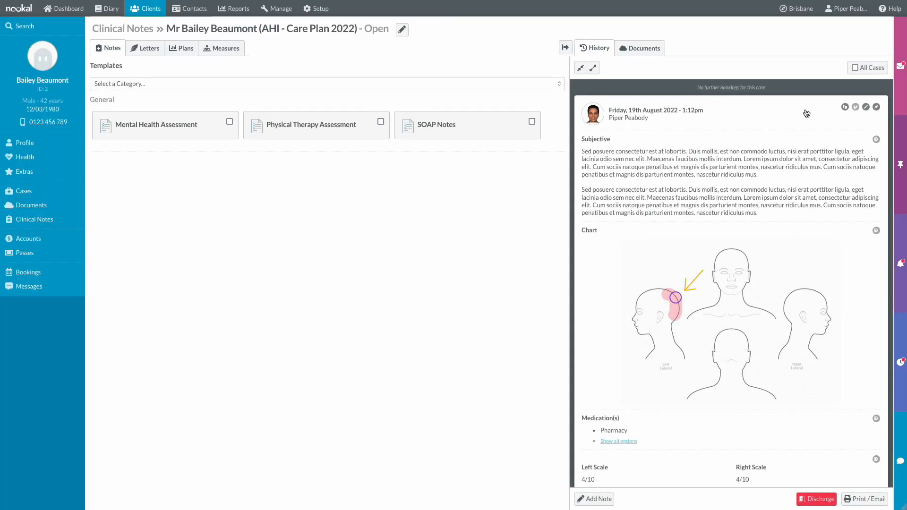
left_click(844, 107)
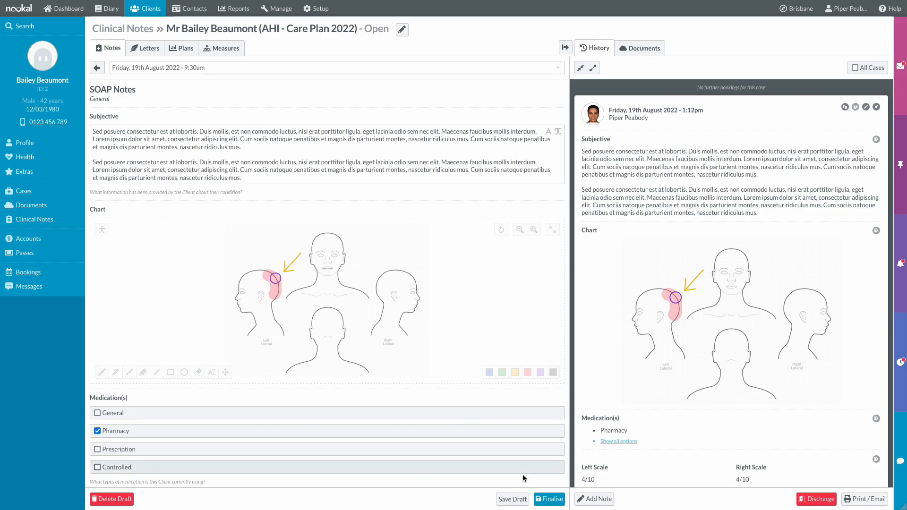
left_click(540, 498)
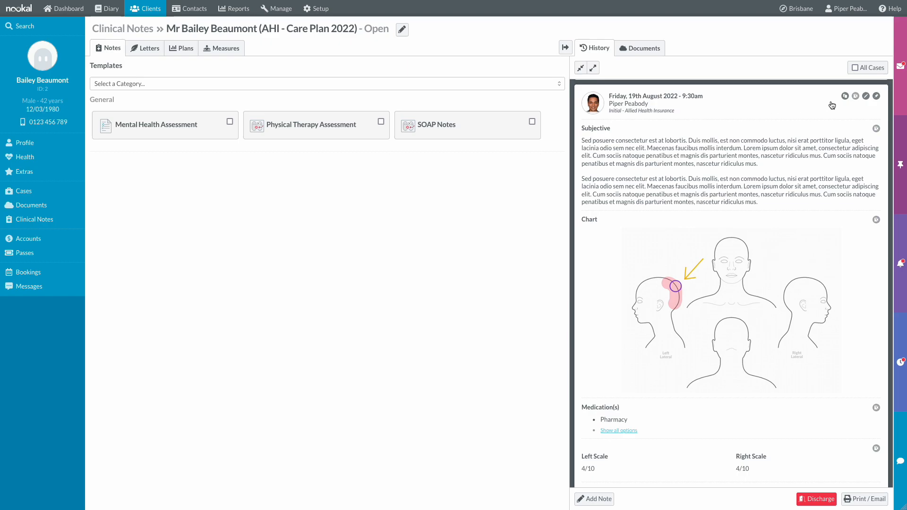
- View the note's Move/Delete options, then go back to the 19 August 2022 diary
left_click(865, 98)
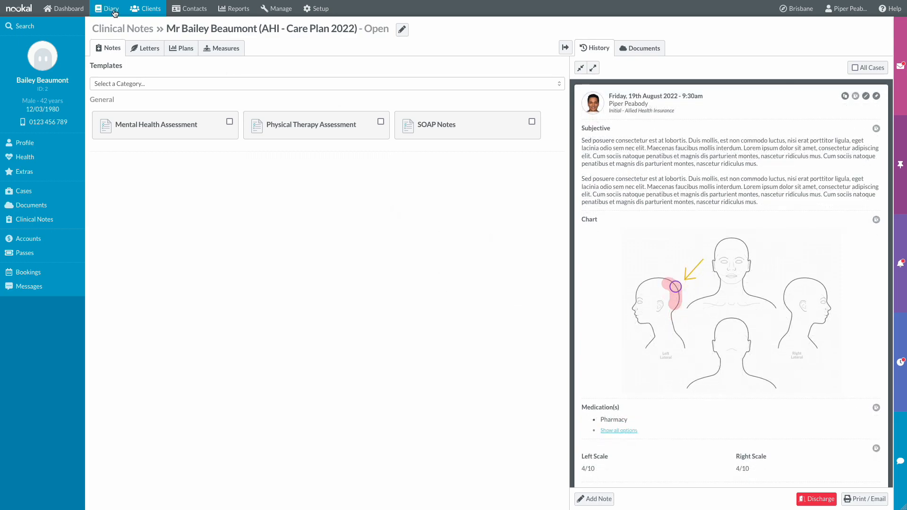
left_click(114, 11)
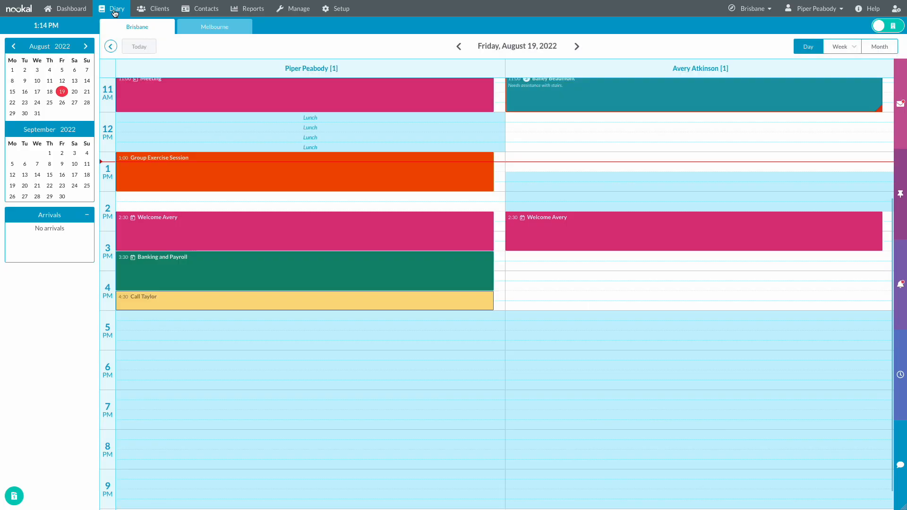
scroll(582, 136, "up", 2)
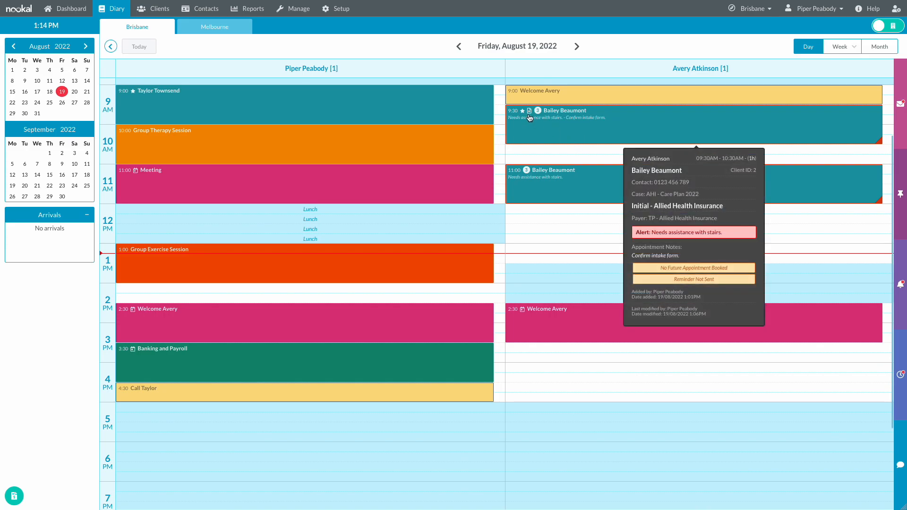
- Copy the earlier note into a new 11:00am note and trim Subjective's trailing empty line
mouse_move(534, 180)
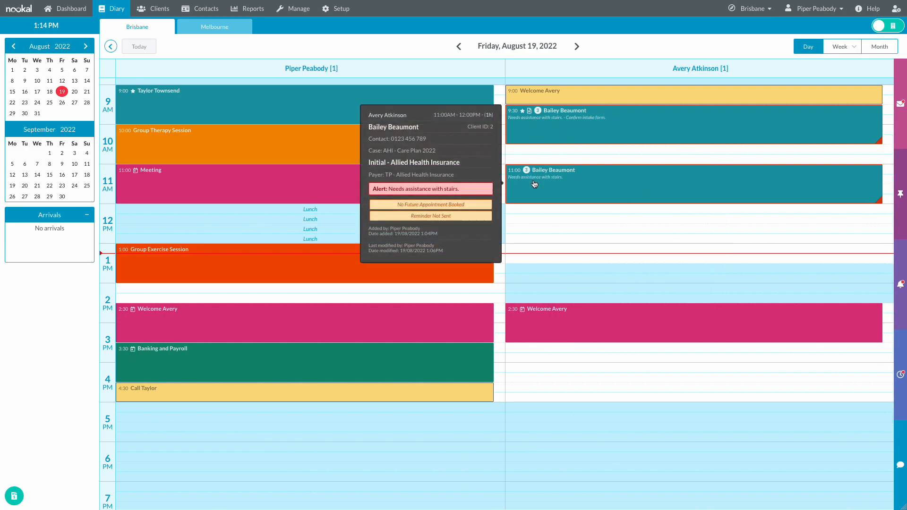
left_click(534, 188)
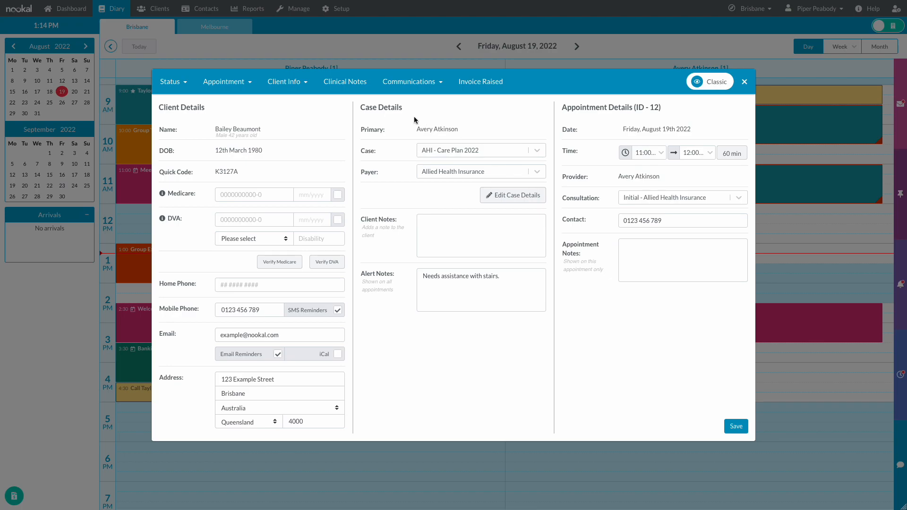
left_click(356, 84)
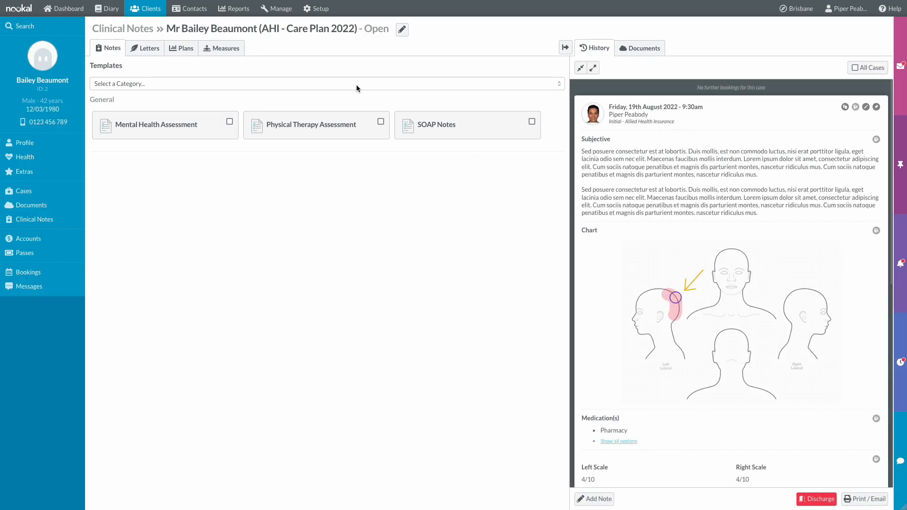
left_click(846, 108)
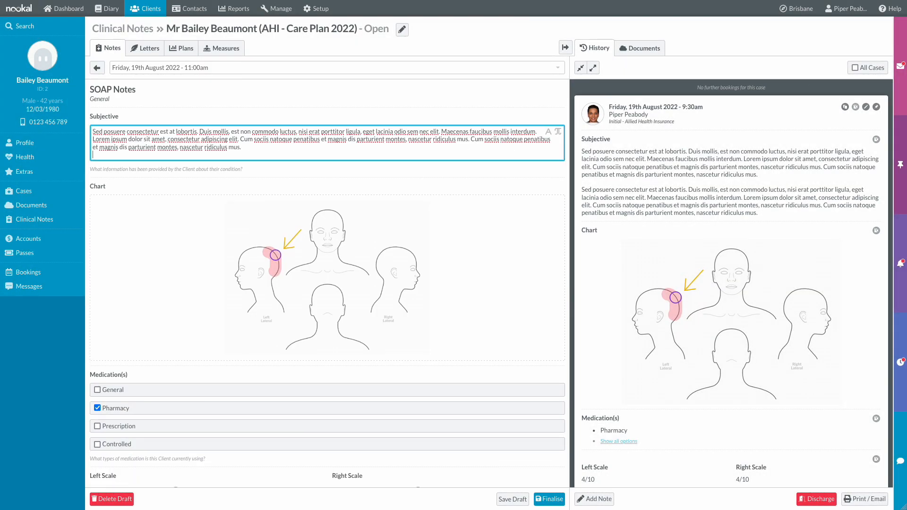
key("BackSpace")
- Reset the body chart, highlight the head in yellow, and set both scales to 2/10
left_click(102, 199)
left_click(93, 243)
left_click(135, 348)
left_click_drag(278, 242, 275, 261)
scroll(325, 307, "down", 3)
left_click(135, 369)
left_click_drag(418, 369, 376, 369)
scroll(387, 295, "down", 3)
- Delete Objective's second paragraph and the vitals lines from Assessment
left_click_drag(544, 283, 542, 313)
key("BackSpace")
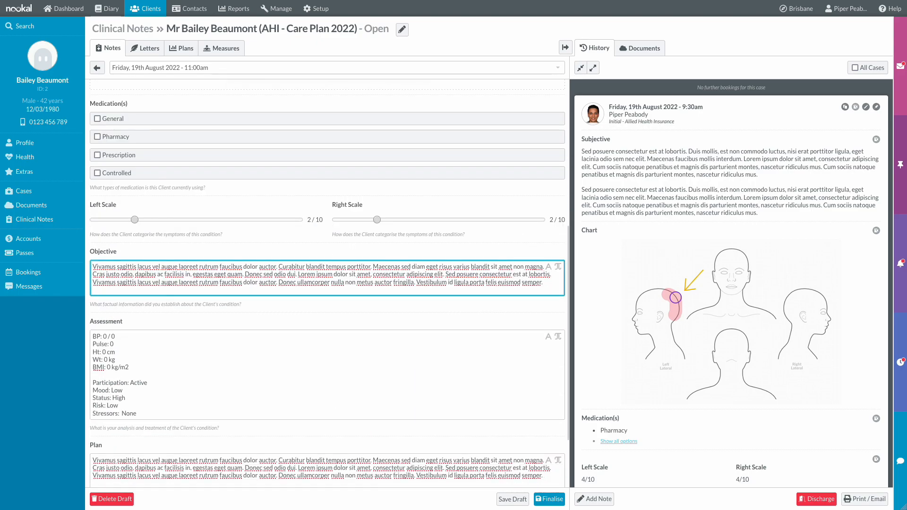
left_click_drag(92, 334, 93, 383)
key("BackSpace")
scroll(156, 413, "down", 1)
- Change the Plan quantities to 2 and 3, keep follow-up at 1 Month, and finalise
left_click(140, 427)
key("Left")
key("Left")
key("Left")
key("Left")
key("BackSpace")
type("2")
key("Up")
key("BackSpace")
type("3")
scroll(164, 430, "down", 1)
left_click(163, 461)
left_click(164, 461)
left_click(542, 499)
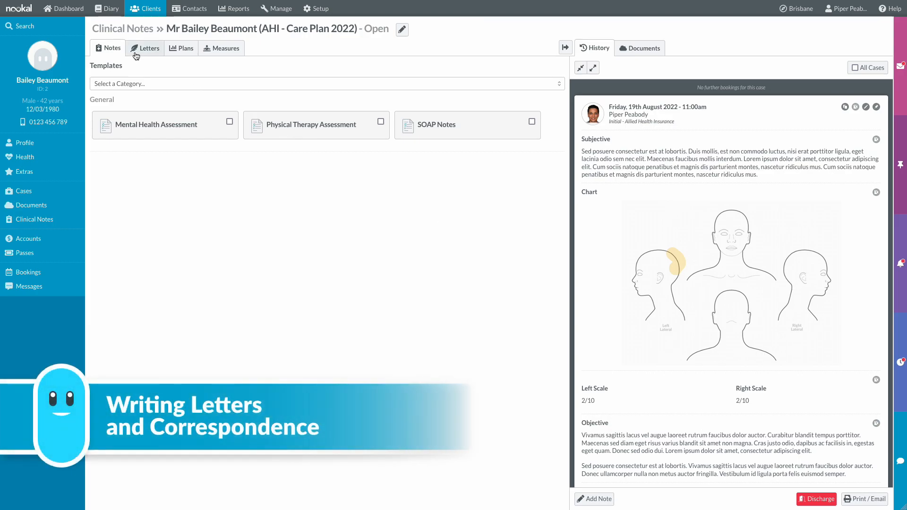
- Browse the AHI - Care Plan 2022 documents folder, then start a new Doctor's Letter
left_click(634, 54)
left_click(623, 69)
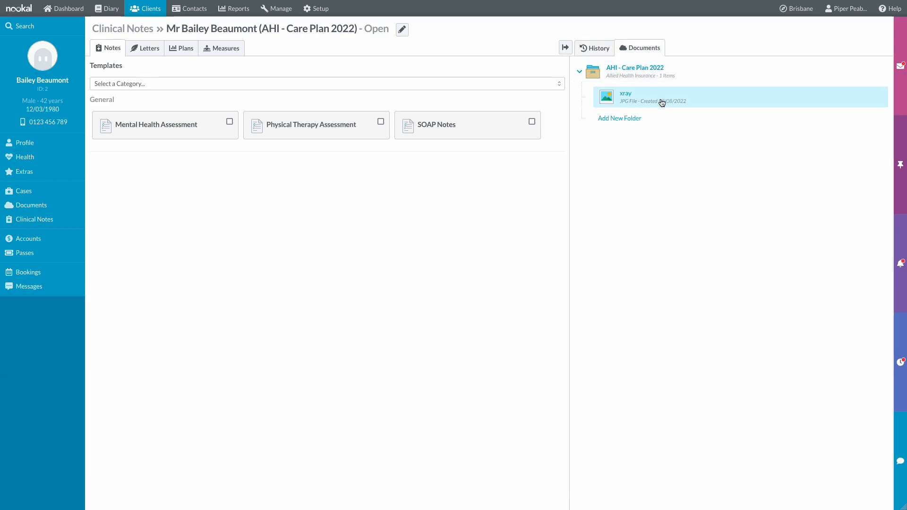
left_click(600, 49)
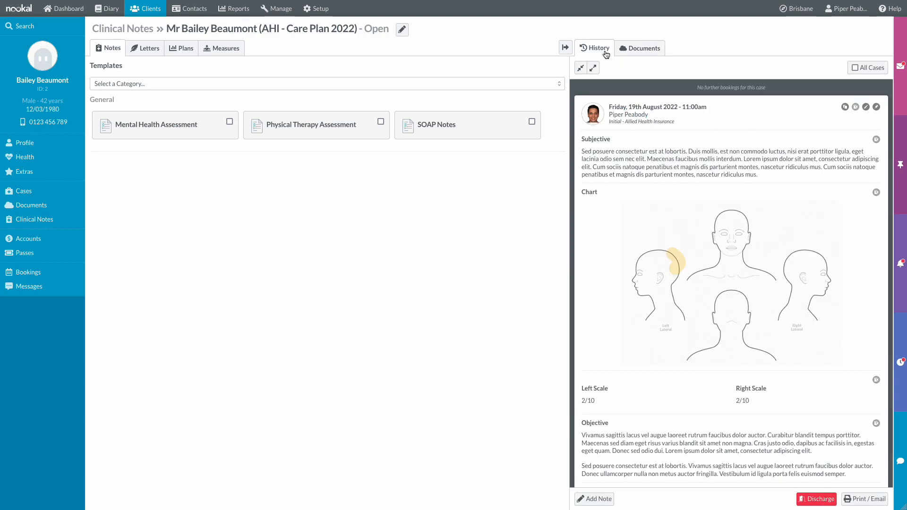
left_click(154, 57)
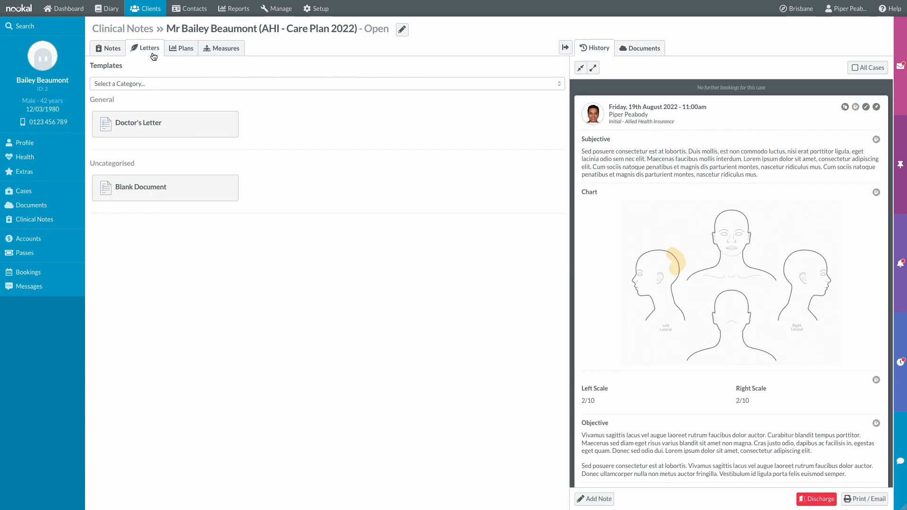
left_click(159, 139)
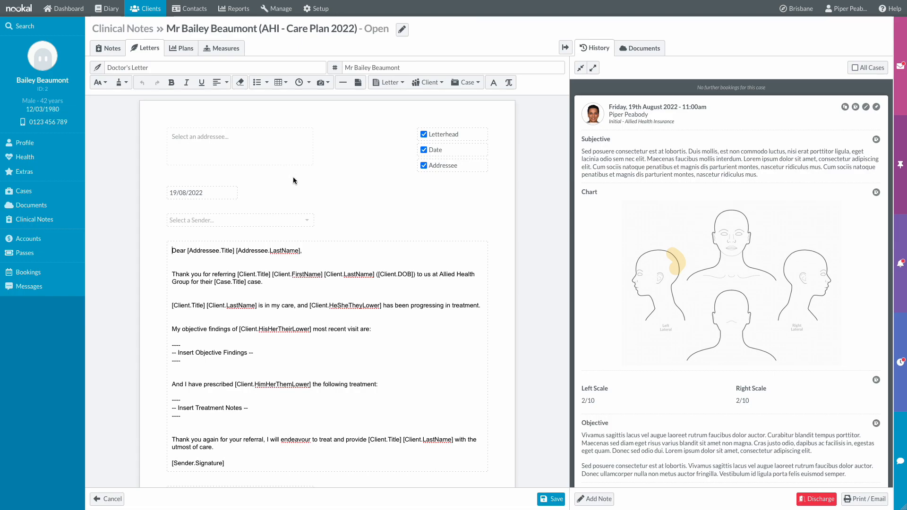
- Address the letter to the referring doctor, sent from the treating practitioner
left_click(289, 157)
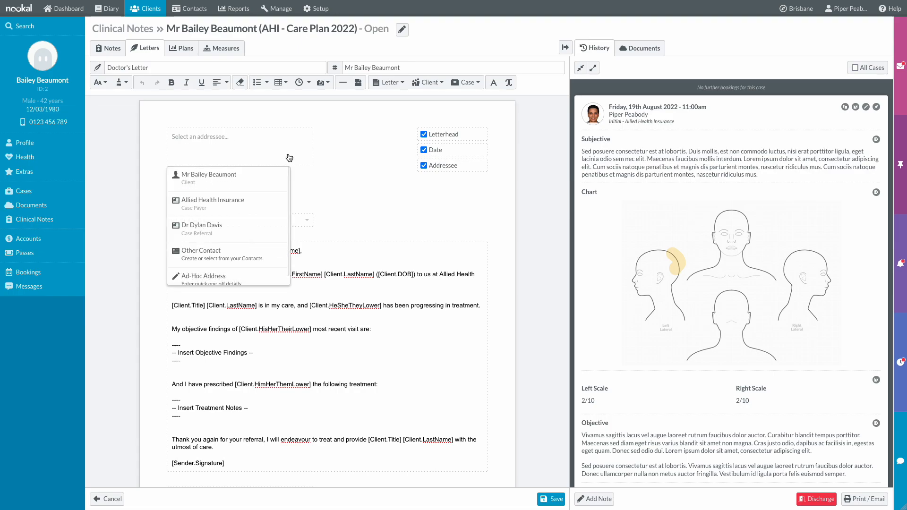
left_click(268, 238)
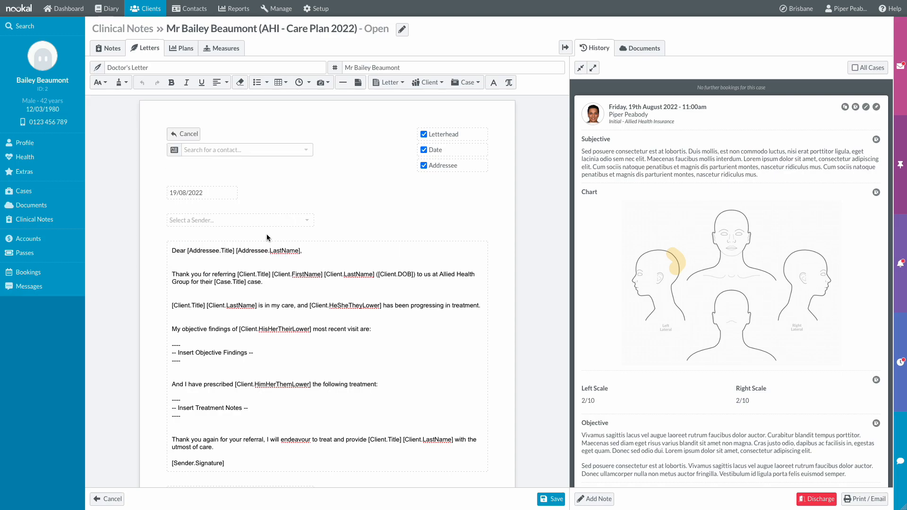
scroll(345, 225, "down", 1)
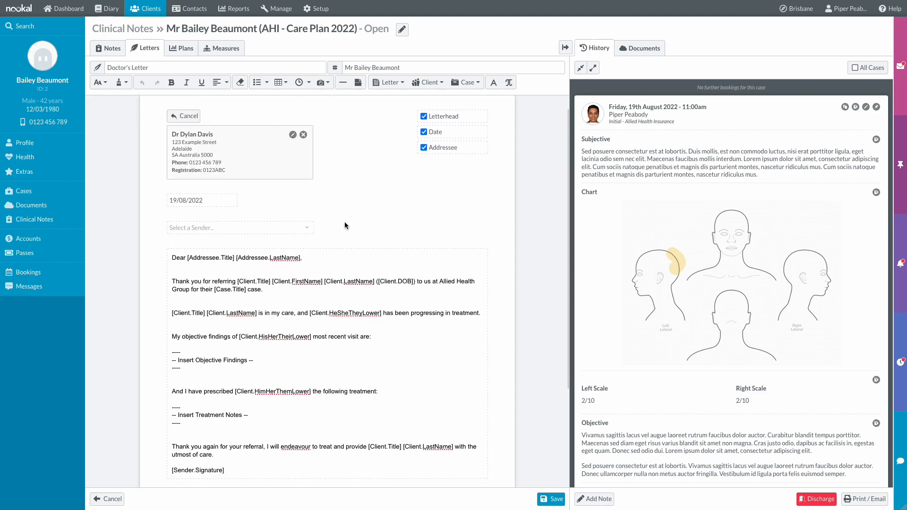
left_click(309, 228)
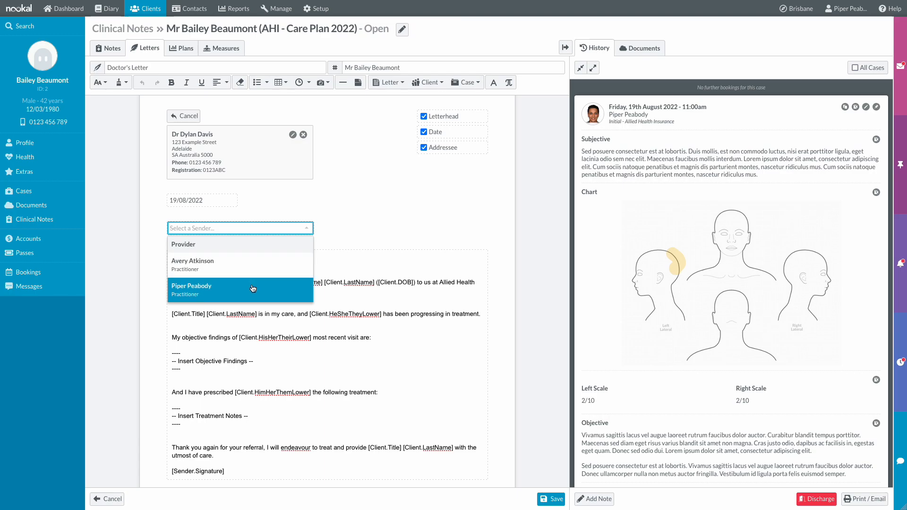
left_click(253, 288)
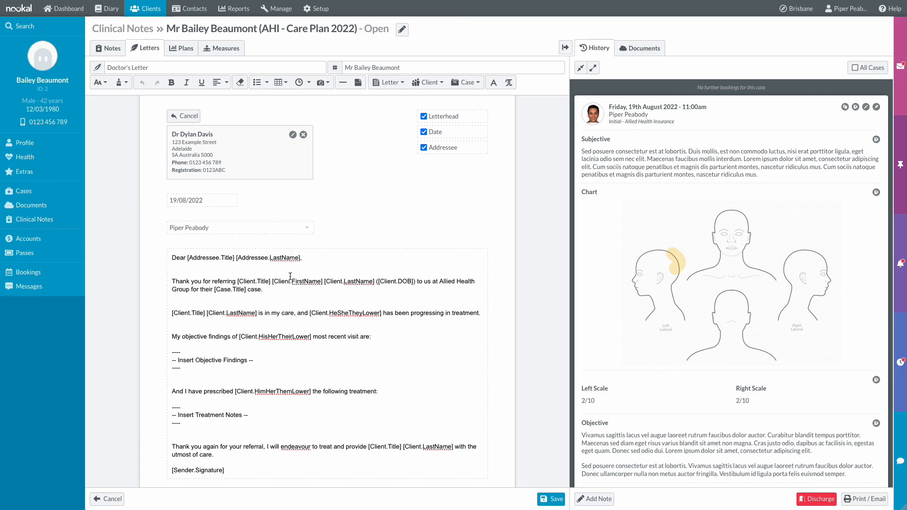
scroll(290, 276, "down", 1)
scroll(290, 277, "down", 3)
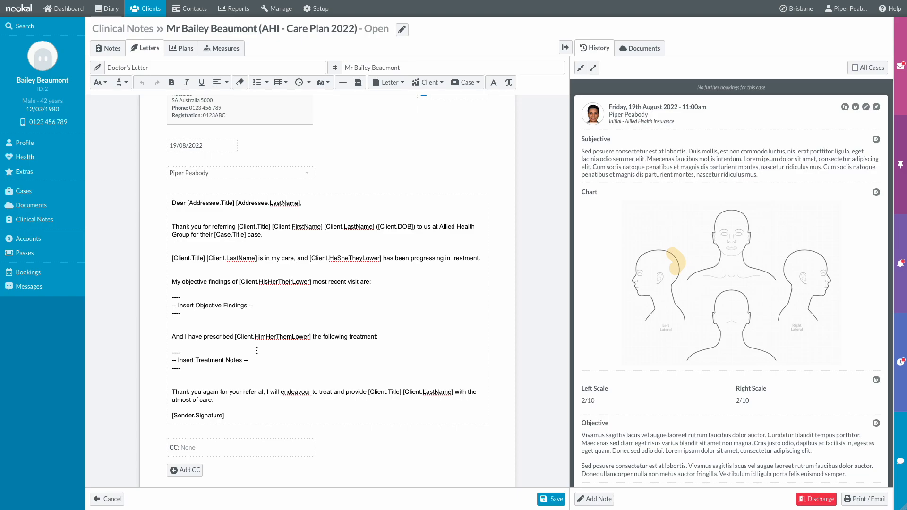
- Replace the placeholders with the latest note's Objective and Plan sections and save the letter
left_click_drag(180, 314, 171, 299)
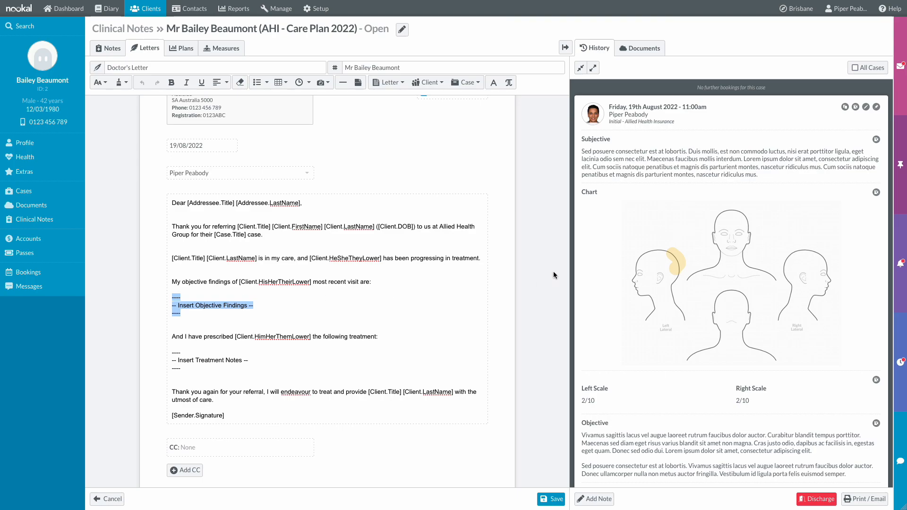
left_click(876, 424)
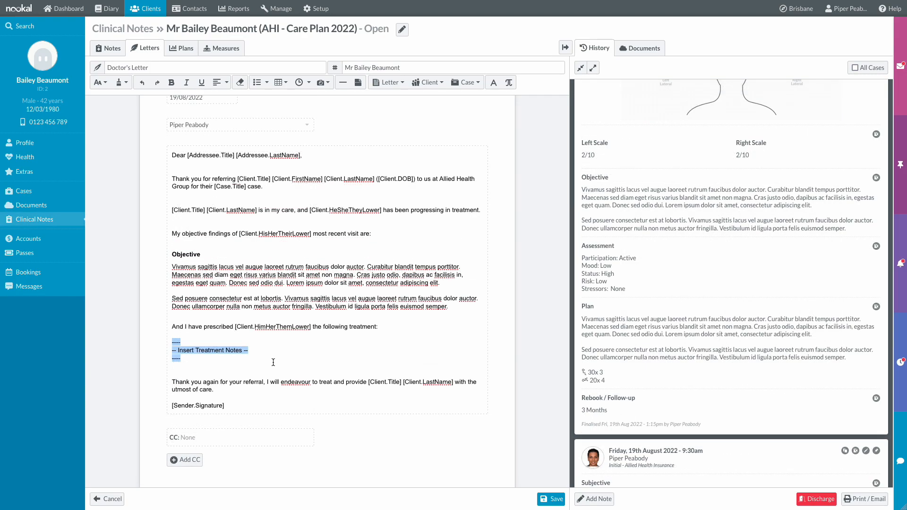
left_click_drag(189, 361, 166, 345)
key("Delete")
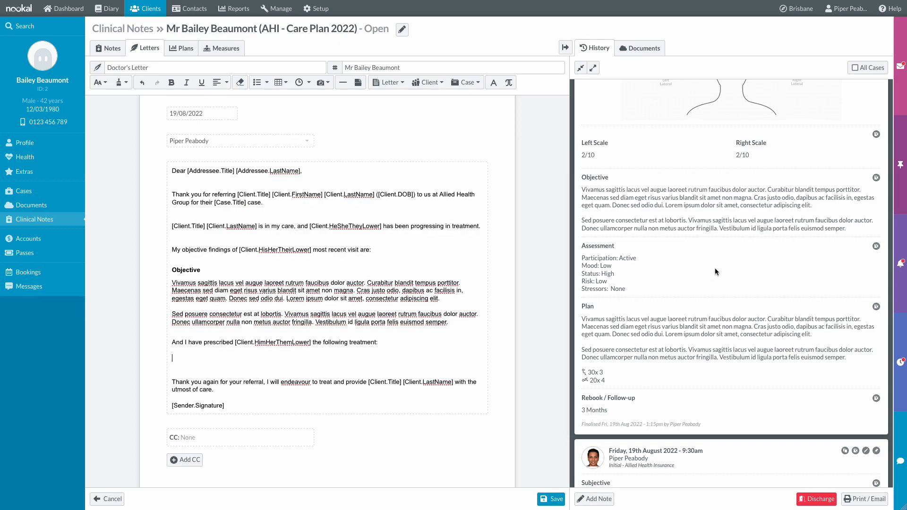
left_click(876, 307)
left_click(555, 500)
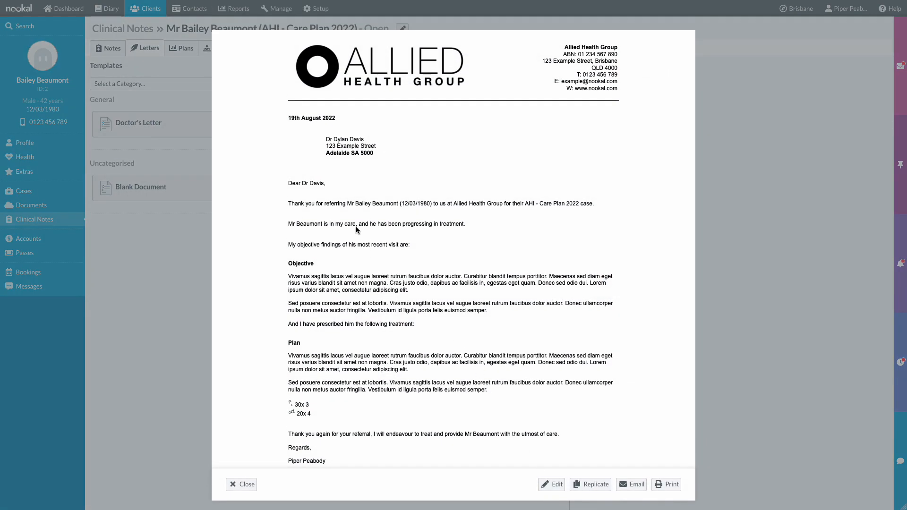
- Email Doctor's Letter.pdf to the referring doctor with the practitioner as reply-to
scroll(416, 216, "down", 1)
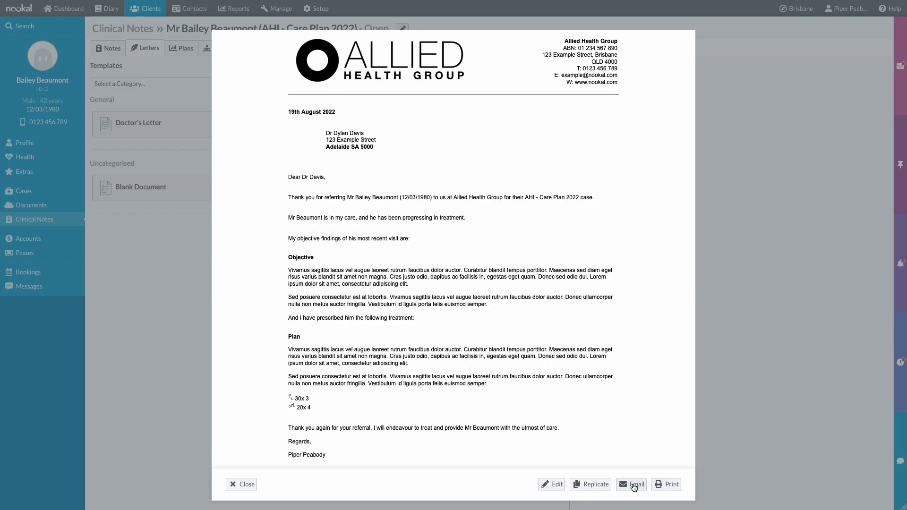
left_click(632, 484)
left_click(331, 71)
left_click(326, 154)
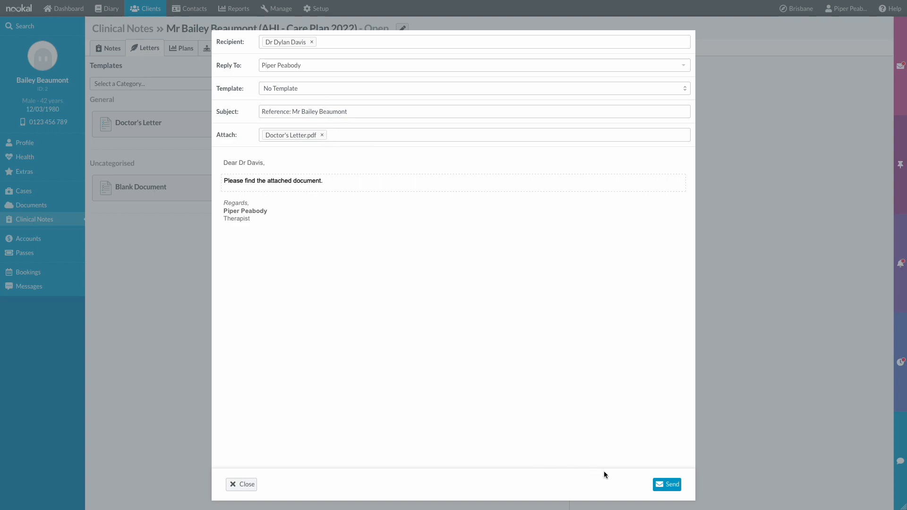
left_click(659, 483)
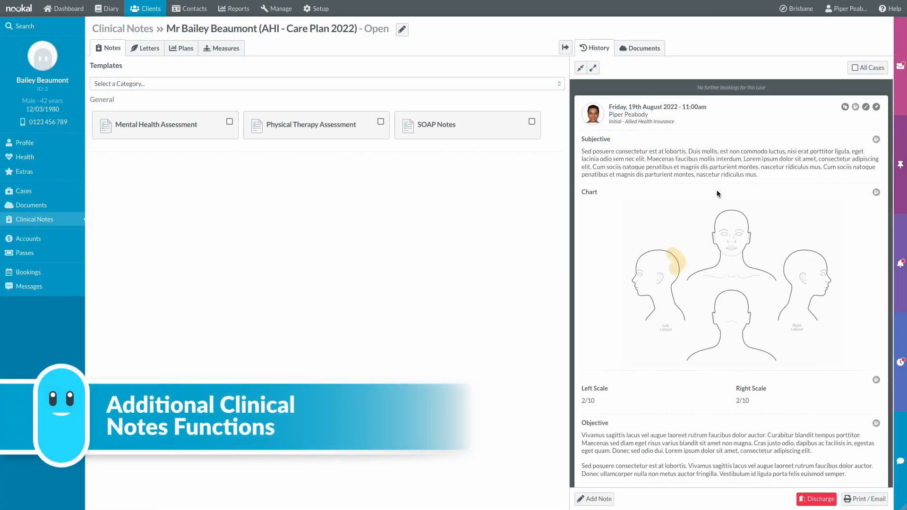
- Add a 'Sensitivity to Gel' note to the history and pin it to the top
left_click(599, 499)
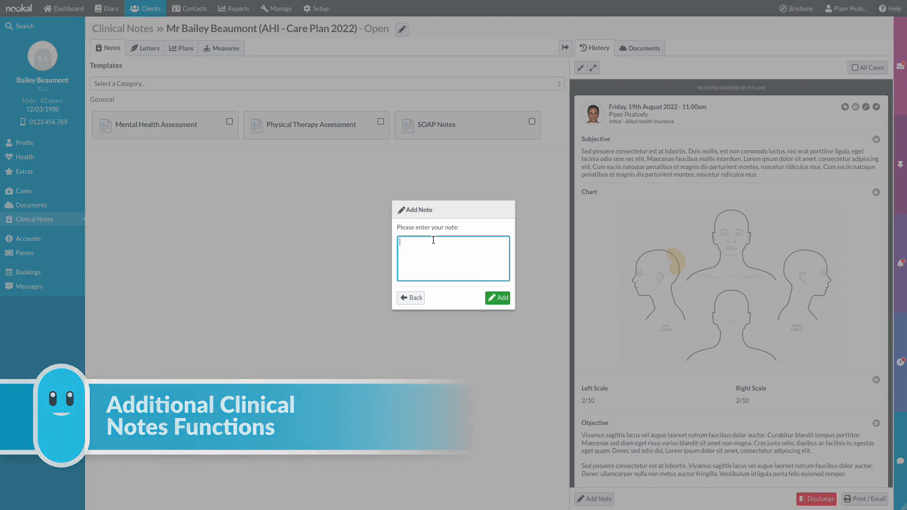
left_click(433, 240)
type("Sensitivity to Gel")
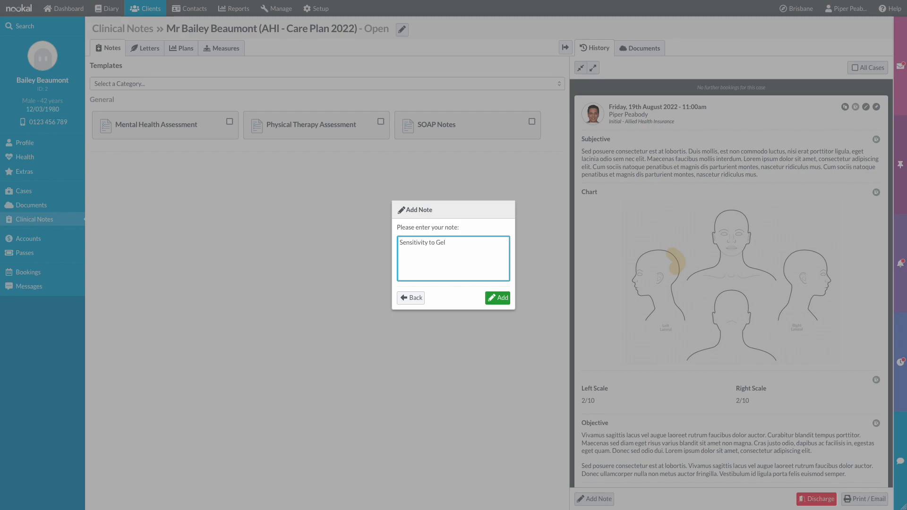
left_click(500, 300)
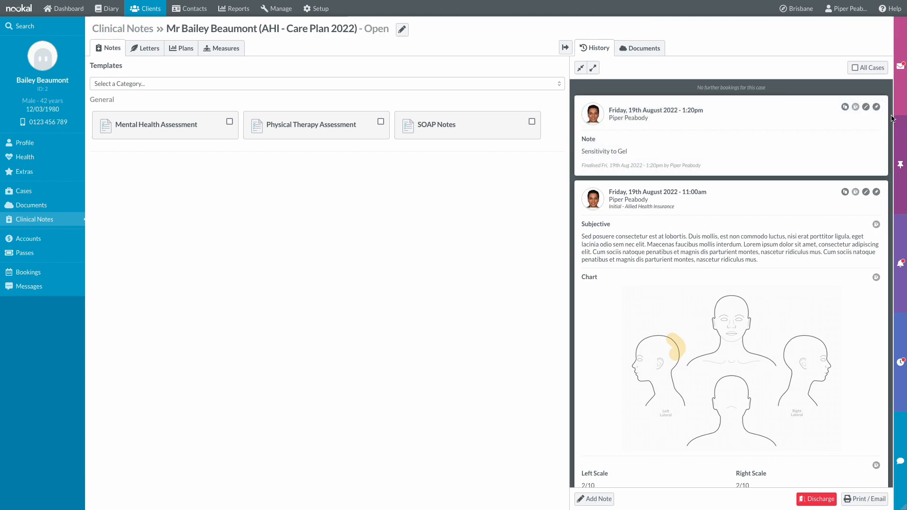
left_click(878, 107)
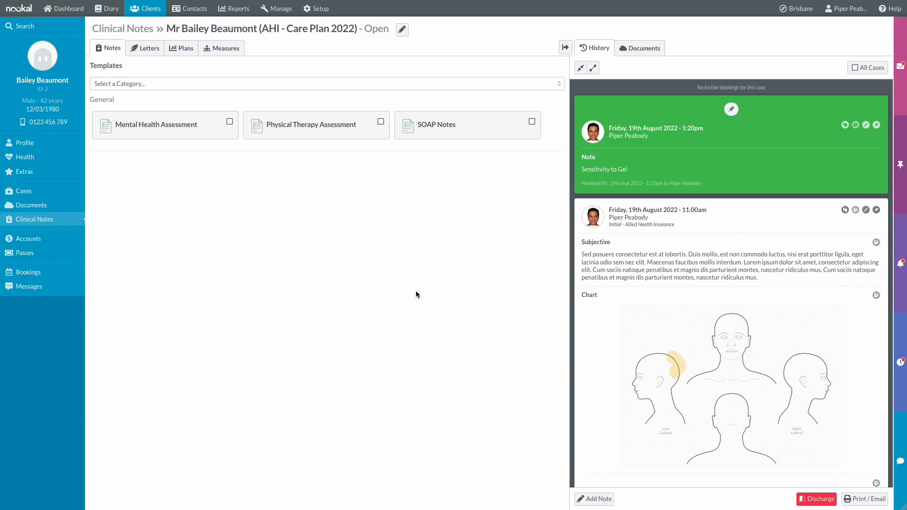
- Open invoice INV000002 from Accounts, toggle its 11:00am and 9:30am items, then close it
left_click(65, 245)
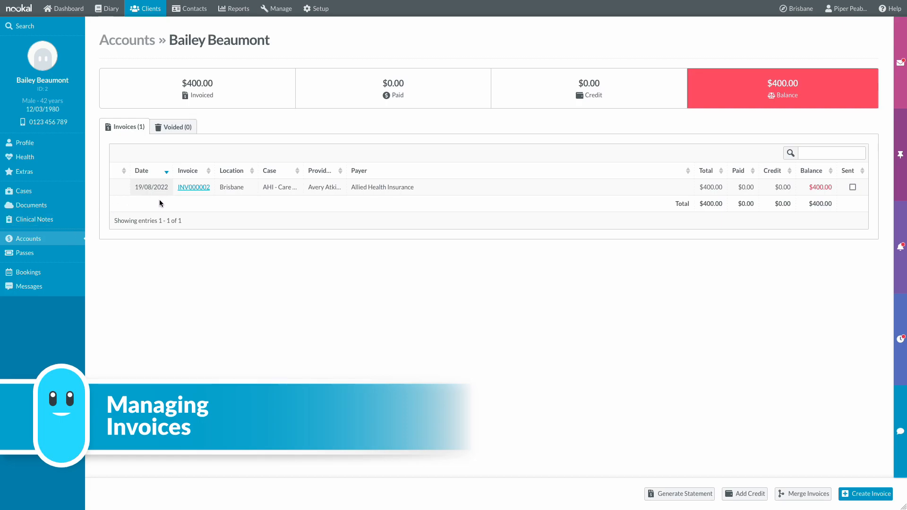
left_click(208, 188)
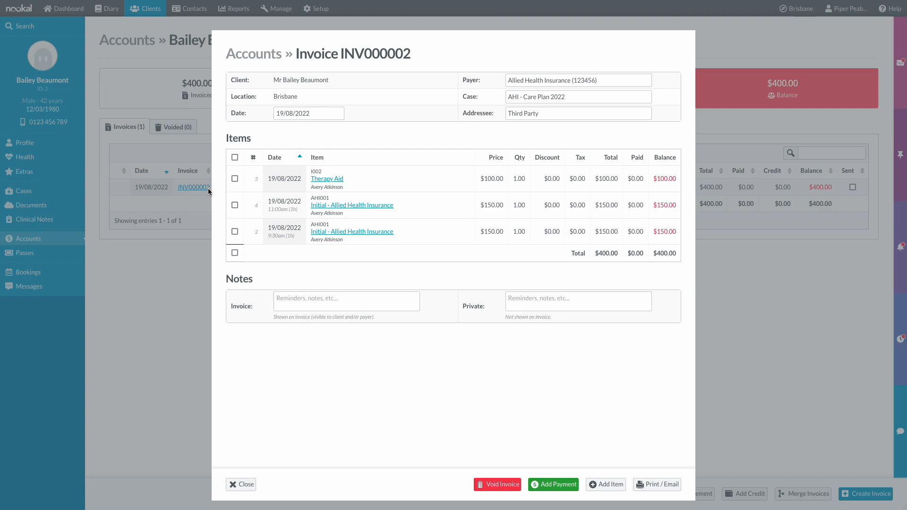
left_click(238, 205)
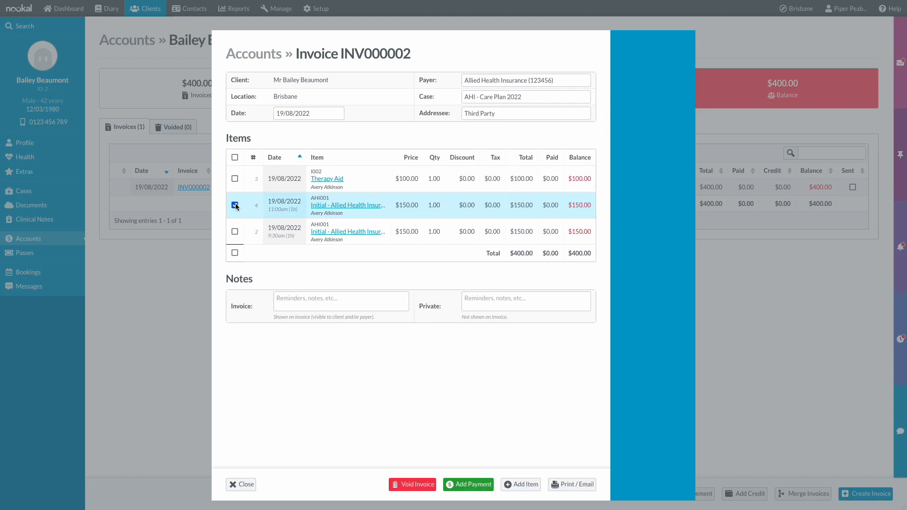
left_click(236, 231)
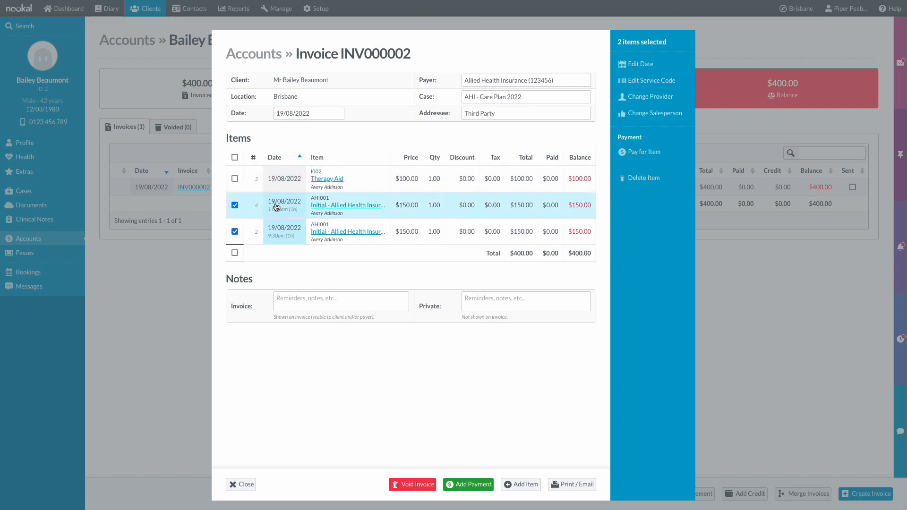
left_click(235, 232)
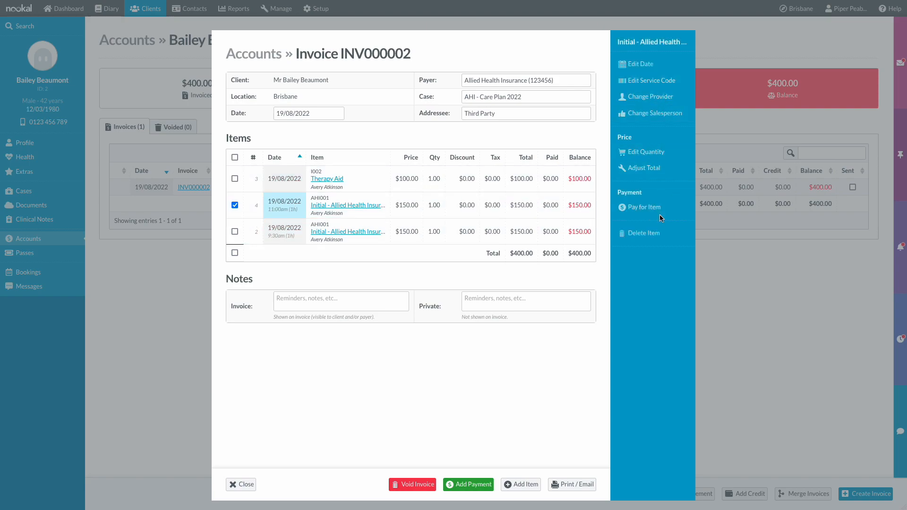
left_click(234, 206)
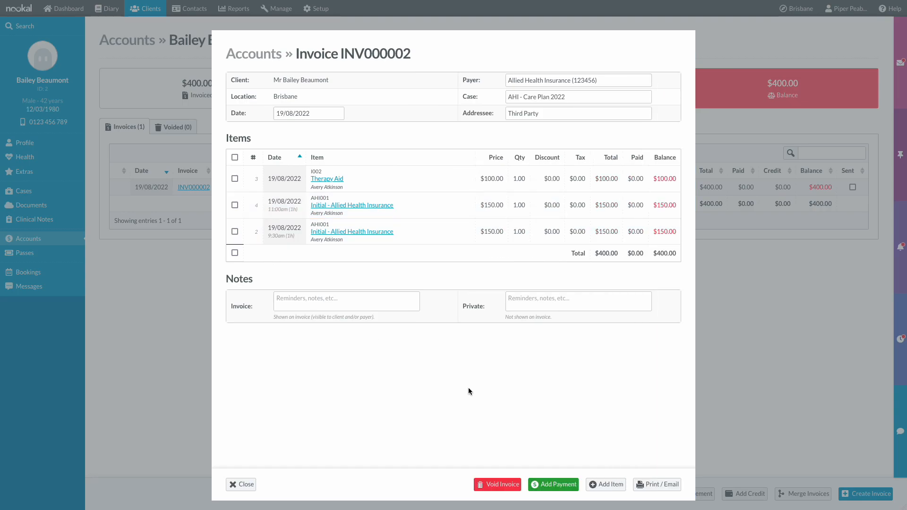
left_click(242, 484)
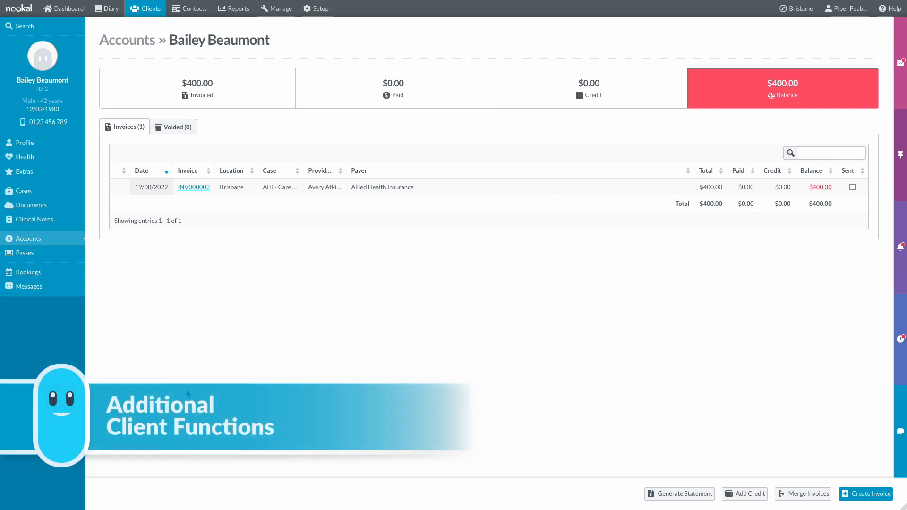
- Review the client's passes and bookings, then list their two sent emails from 19/08/2022
left_click(59, 260)
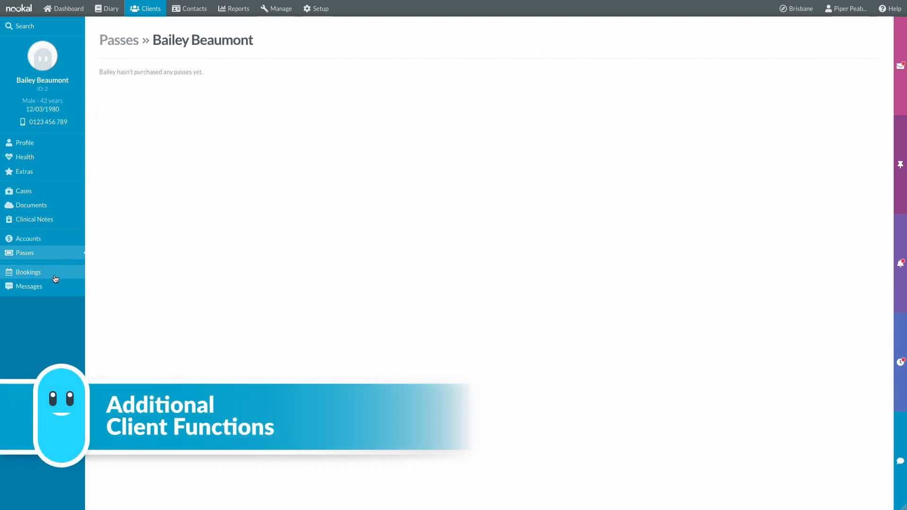
left_click(56, 276)
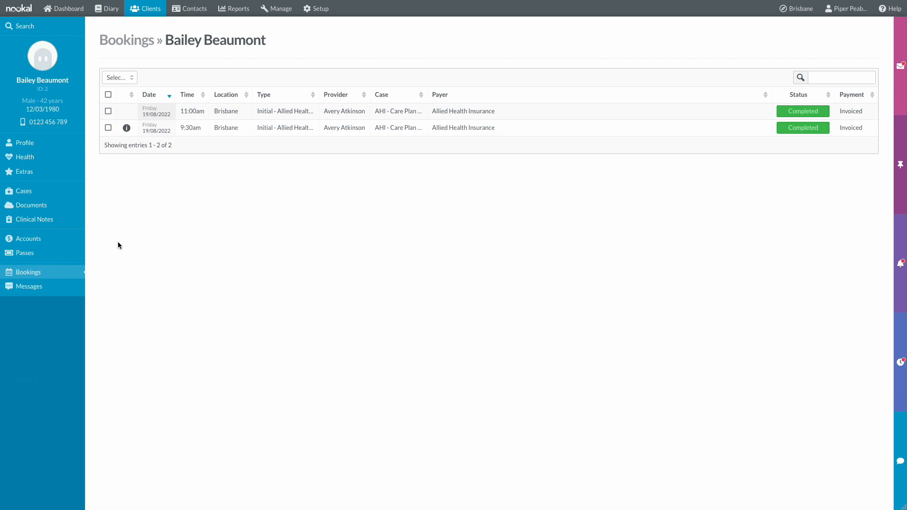
left_click(108, 111)
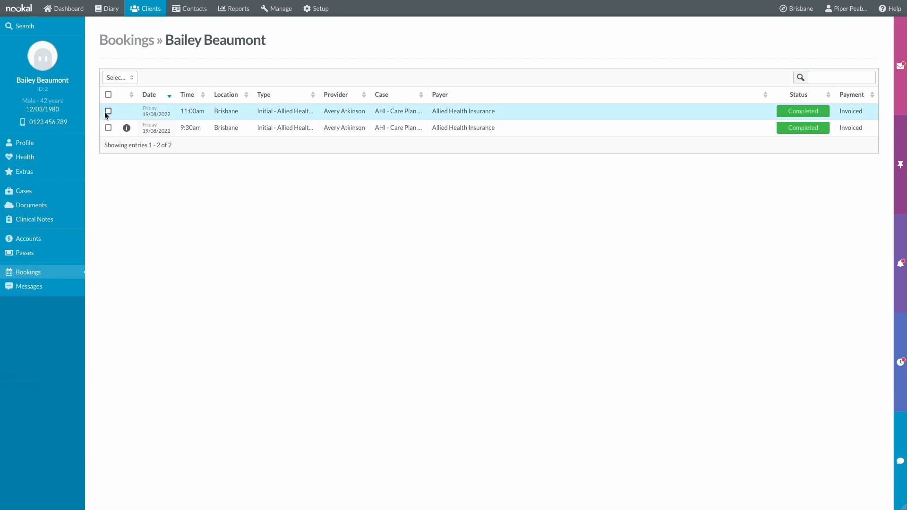
left_click(109, 127)
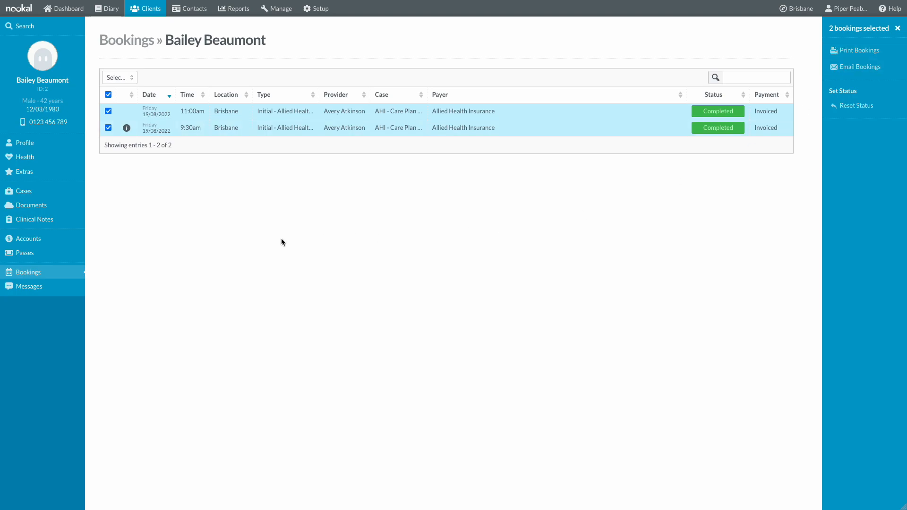
left_click(33, 287)
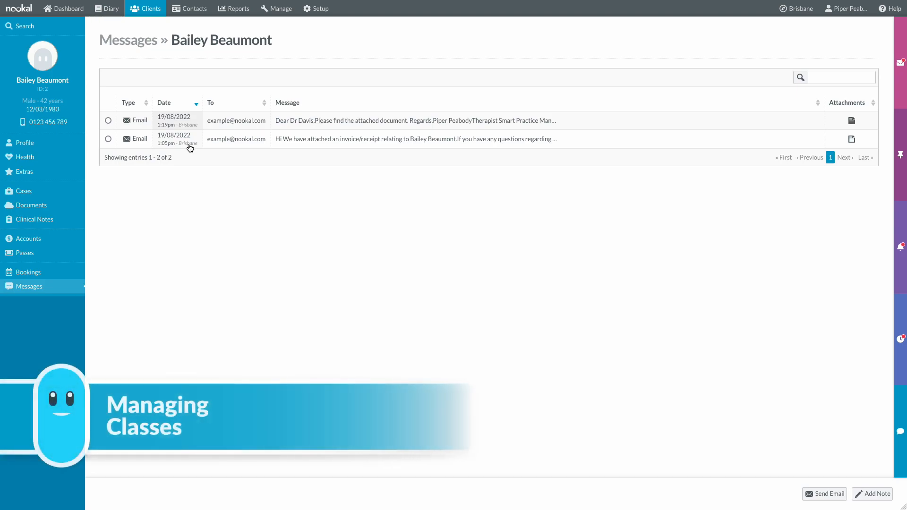
- Create a recurring 4 PM Group Therapy Session class on four Fridays in the diary
left_click(112, 8)
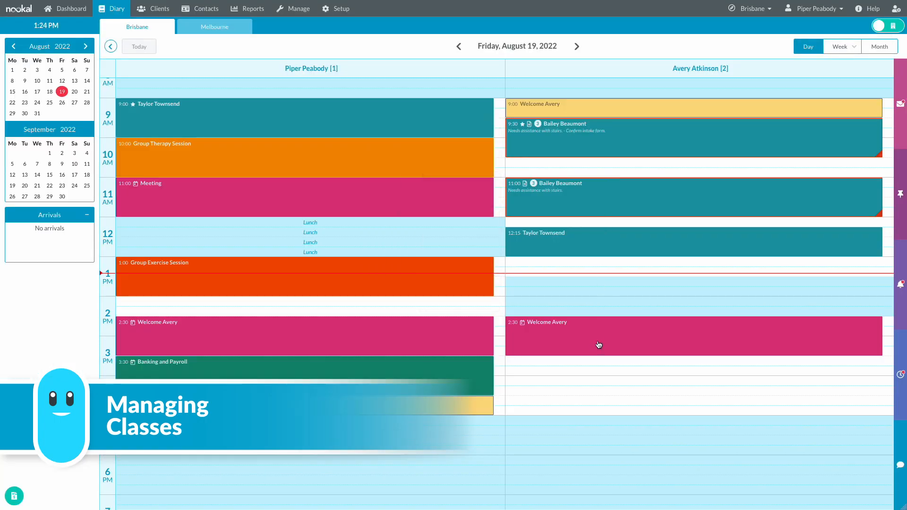
left_click(600, 382)
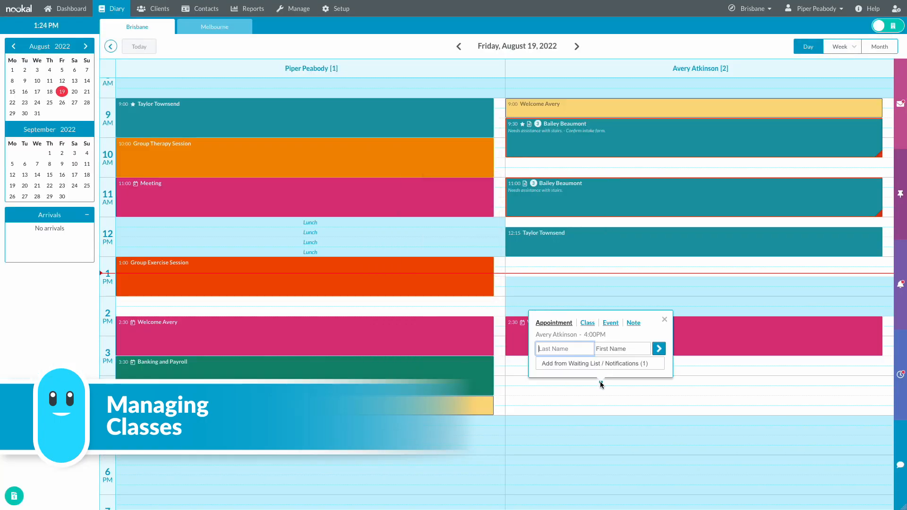
left_click(590, 325)
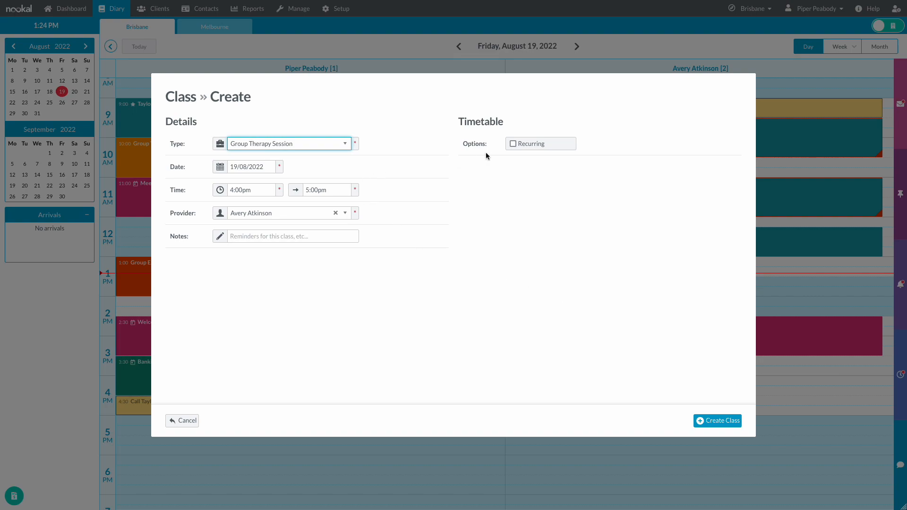
left_click(528, 145)
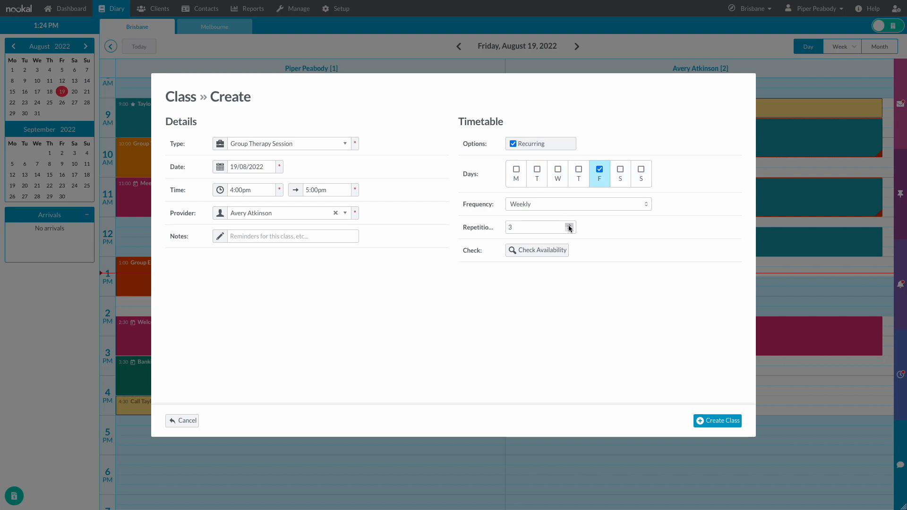
left_click(555, 251)
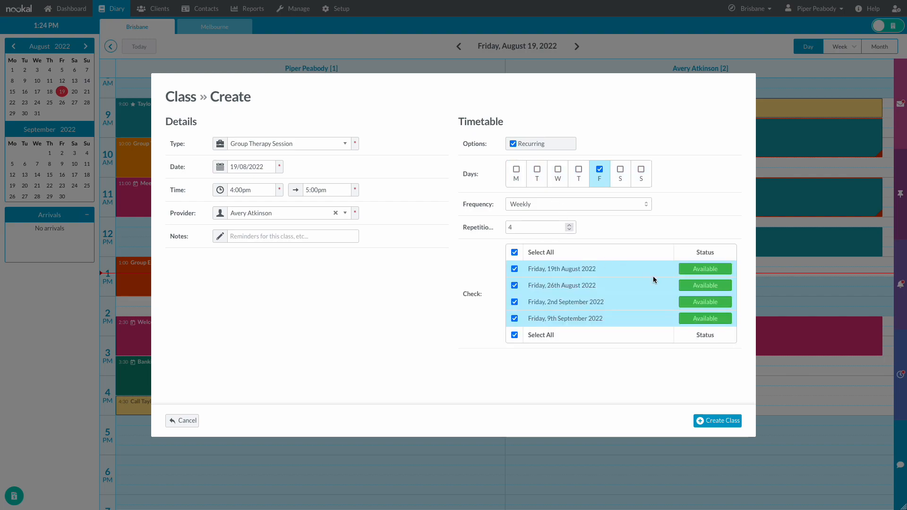
left_click(707, 419)
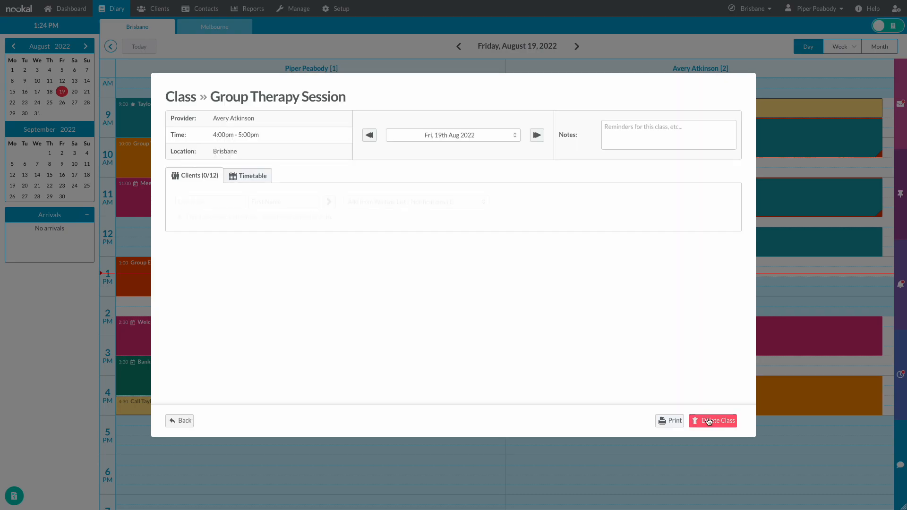
- Enrol the first client, found by surname, at $50.00 in all four class dates
left_click(224, 203)
type("b")
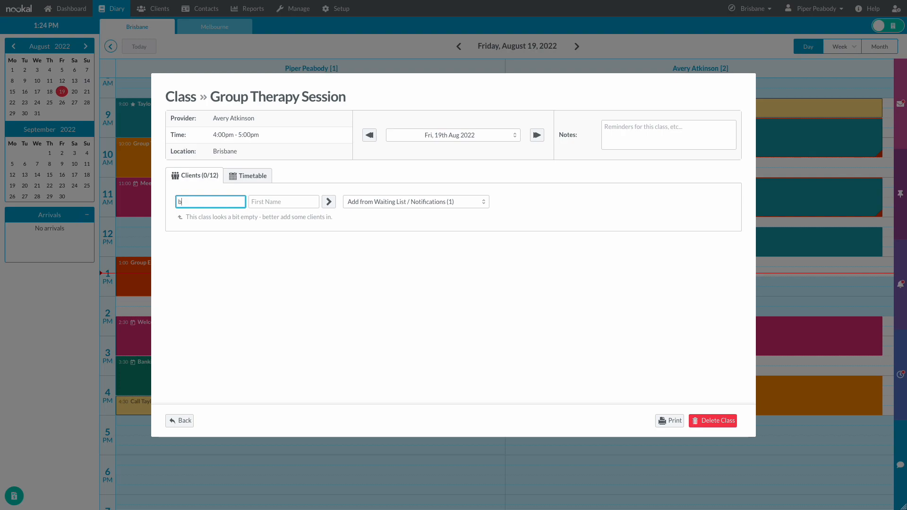
type("eau")
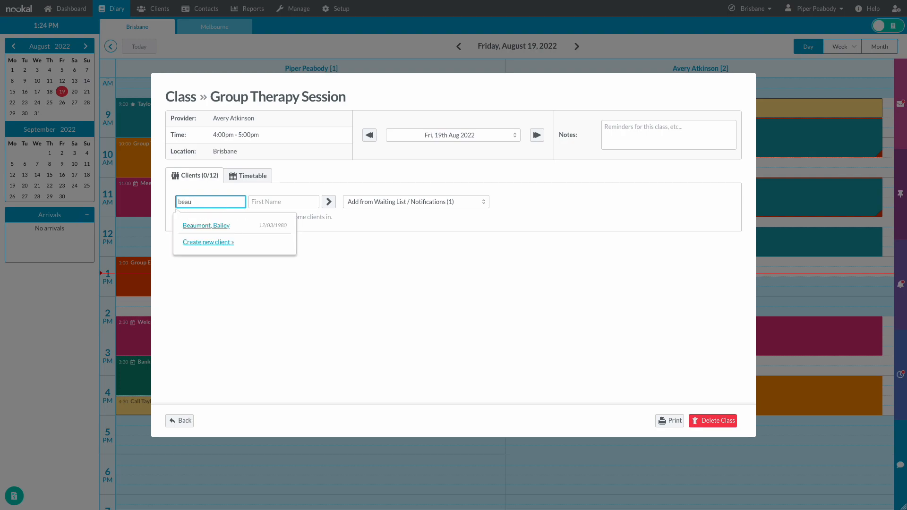
left_click(220, 224)
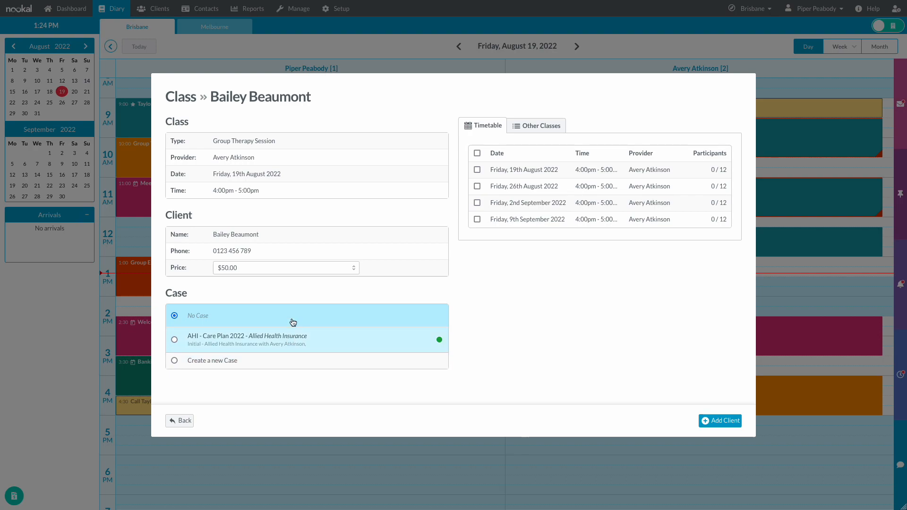
left_click(290, 272)
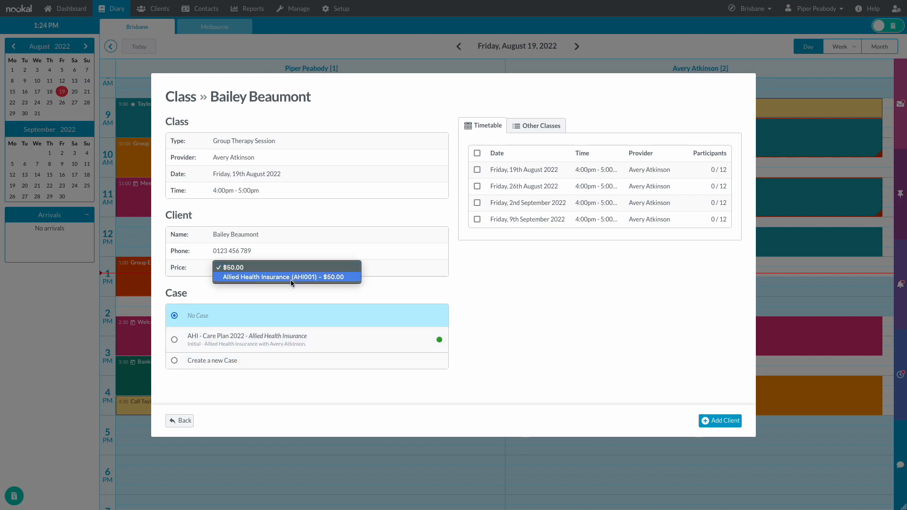
left_click(353, 290)
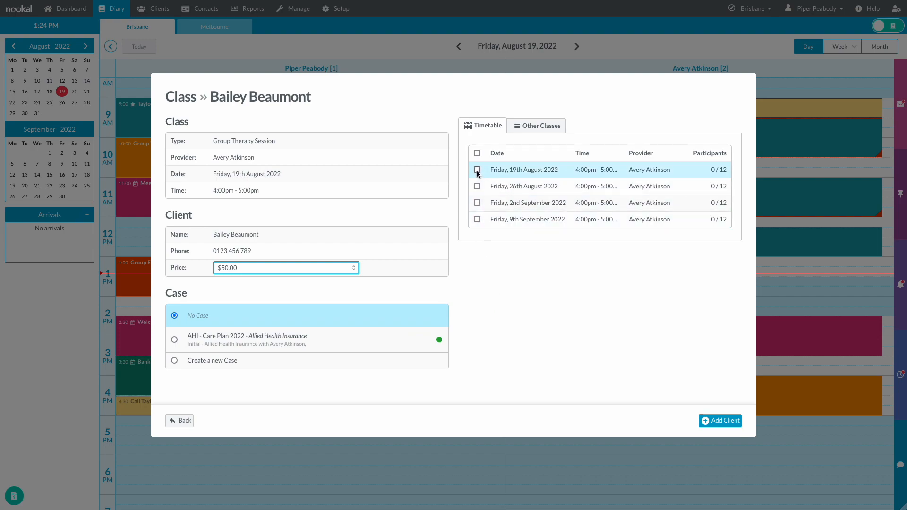
left_click(477, 153)
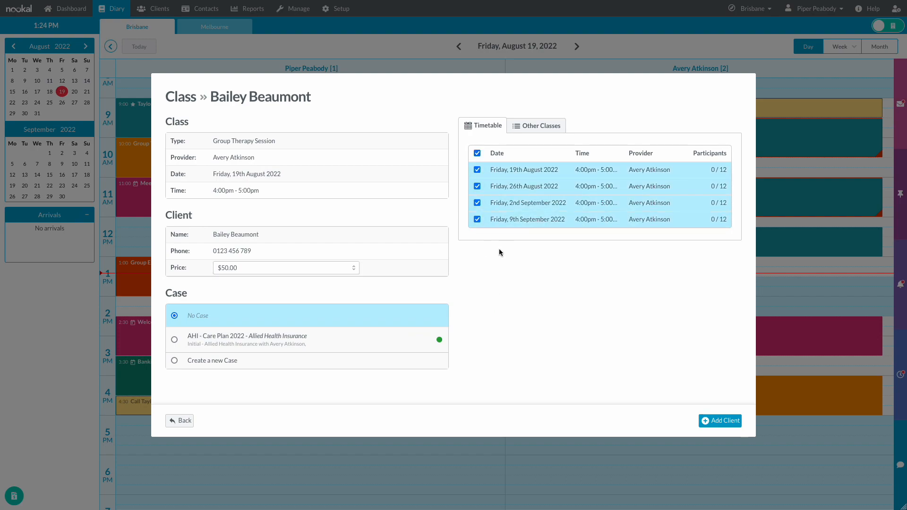
left_click(714, 422)
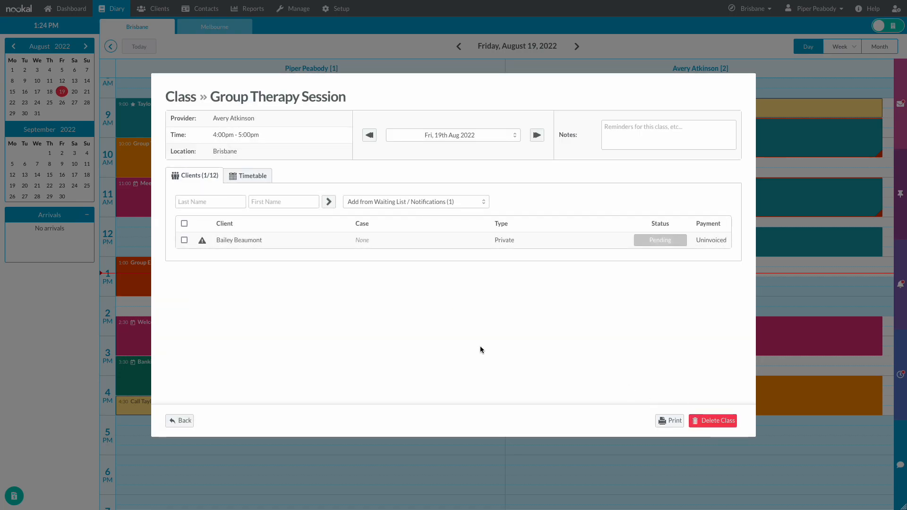
- Enrol the second client, found by surname, in all four class dates
left_click(211, 202)
type("Towns")
left_click(222, 225)
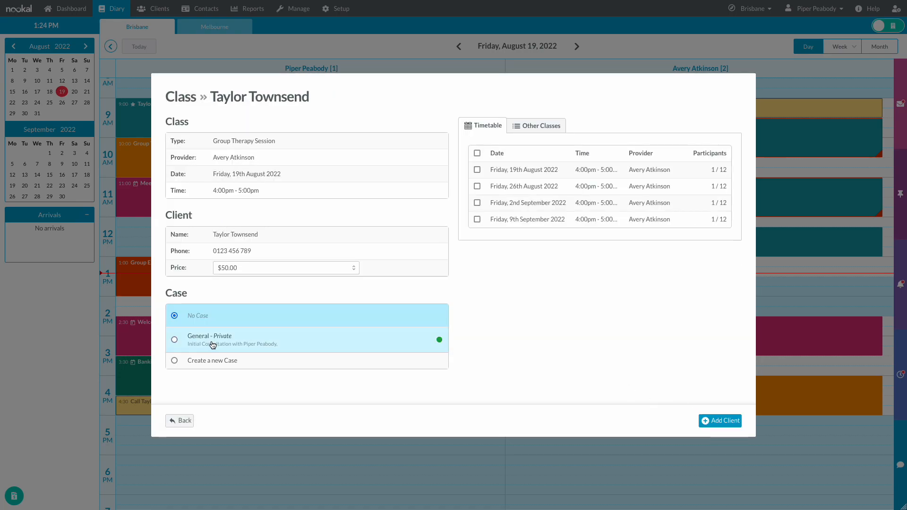
left_click(477, 154)
left_click(720, 421)
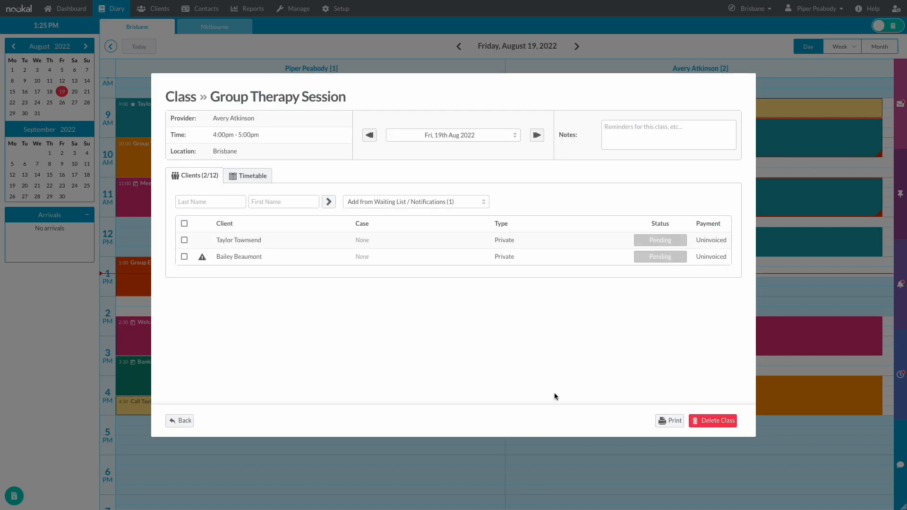
- Pay for the first client's class with a $50.00 credit card invoice and save it
left_click(183, 243)
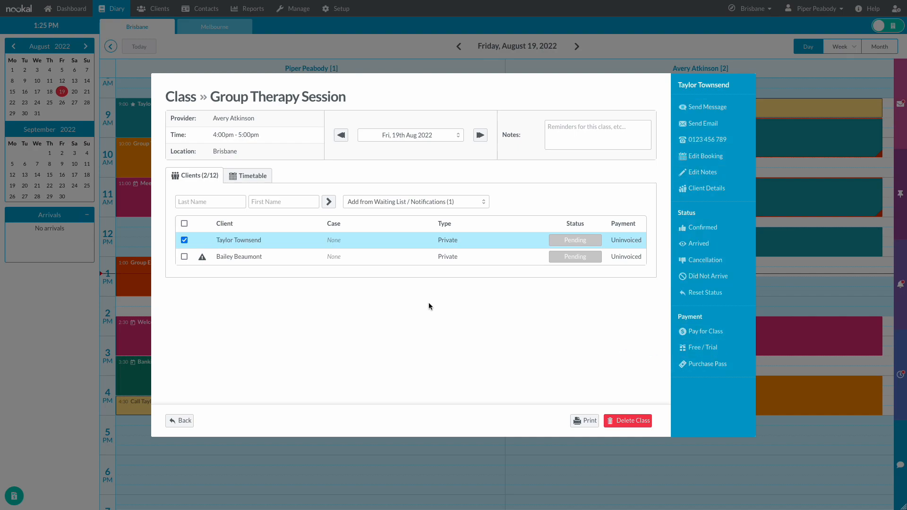
left_click(184, 256)
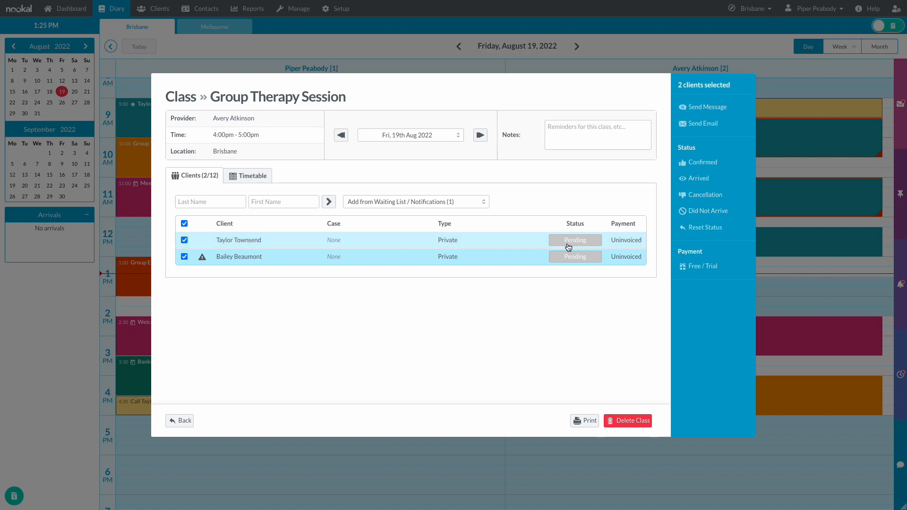
left_click(183, 256)
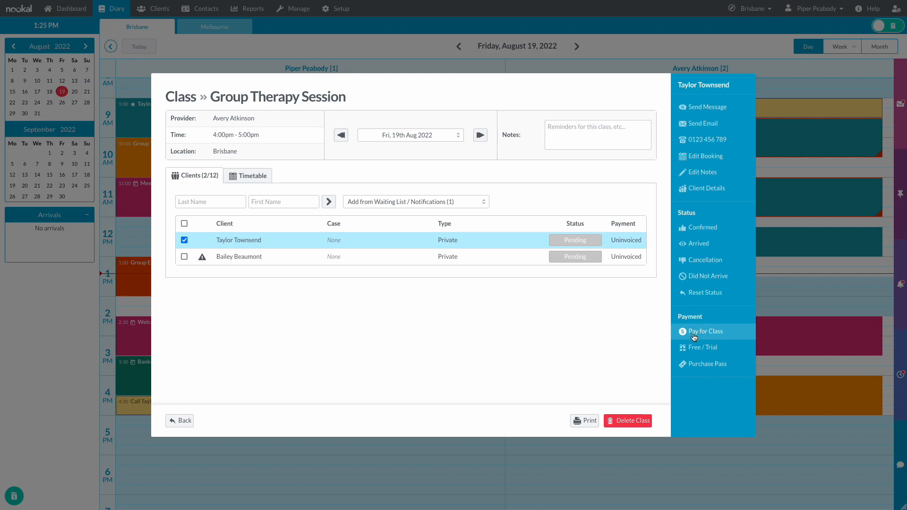
left_click(694, 335)
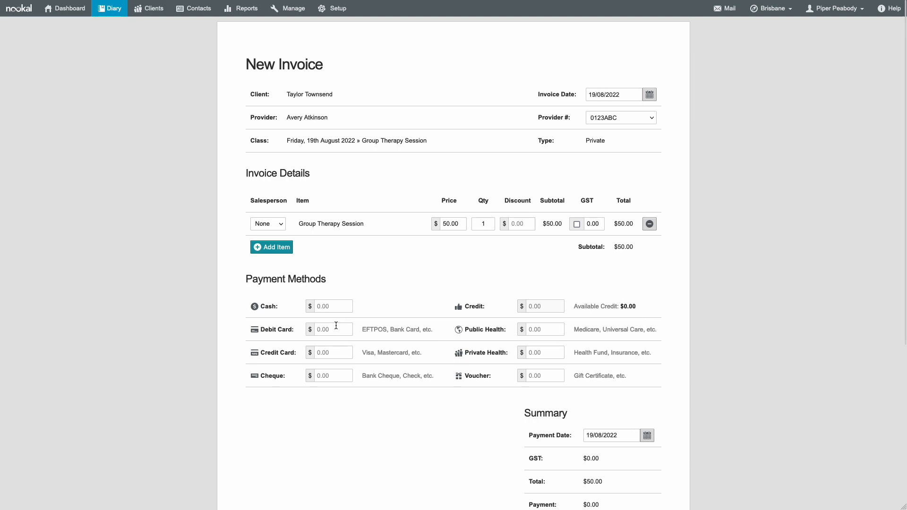
left_click(332, 350)
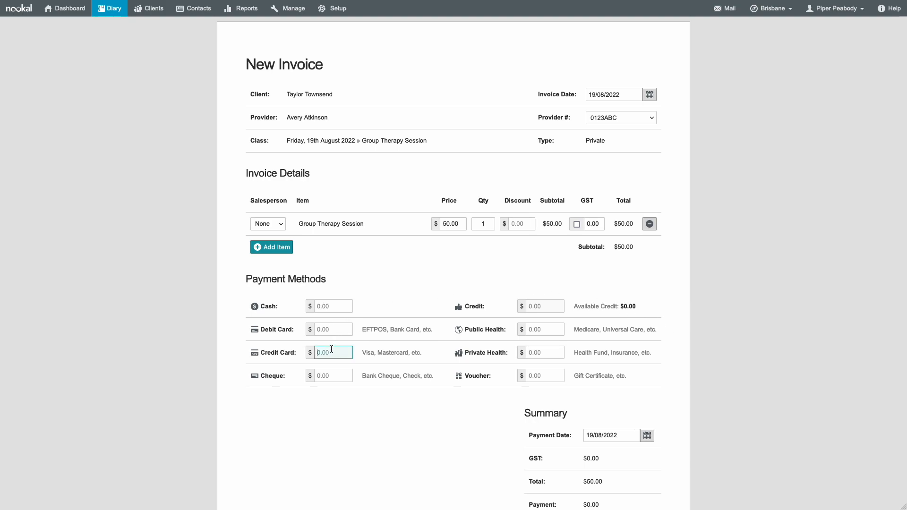
type("50")
left_click(353, 407)
scroll(353, 407, "down", 5)
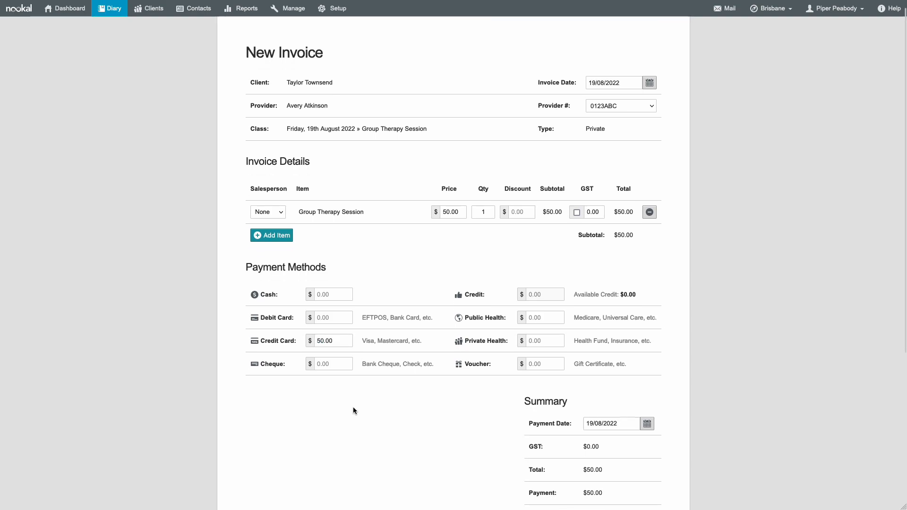
left_click(623, 472)
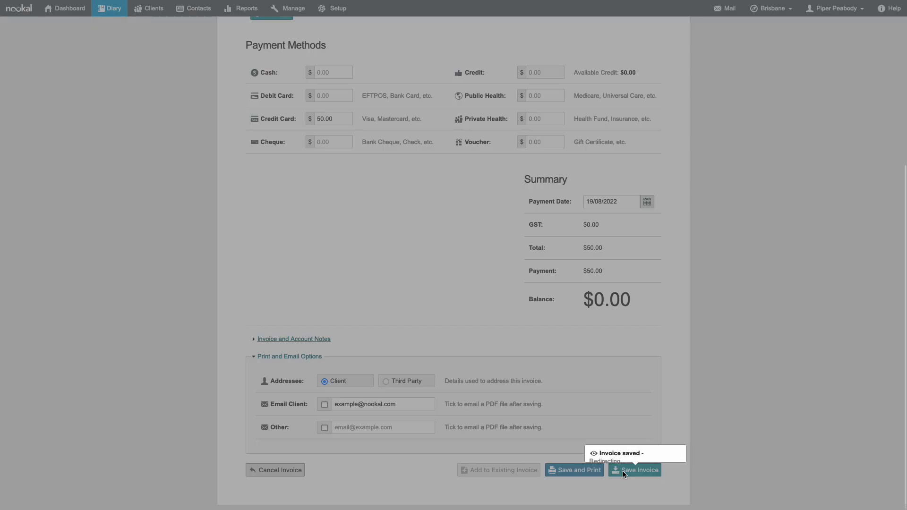
left_click(567, 301)
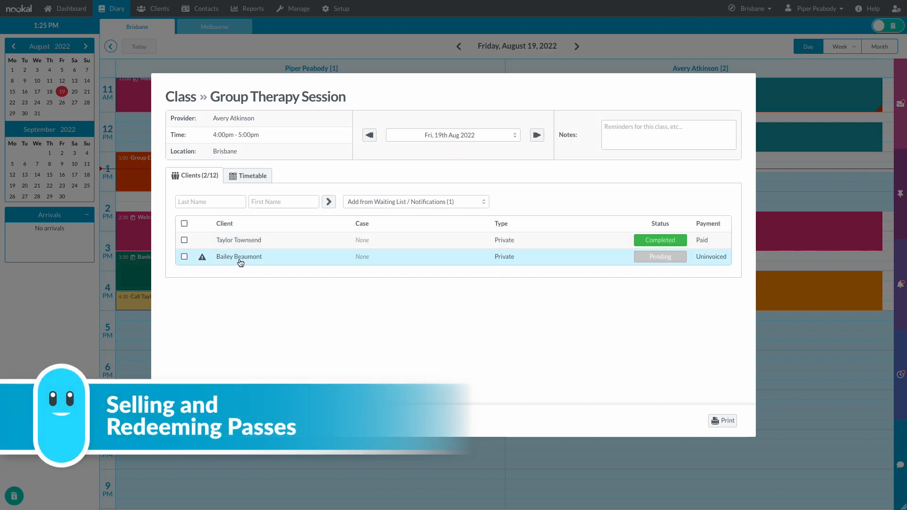
- Sell the second client a 5x Session Pass paid $500.00 by debit card and save the invoice
left_click(184, 257)
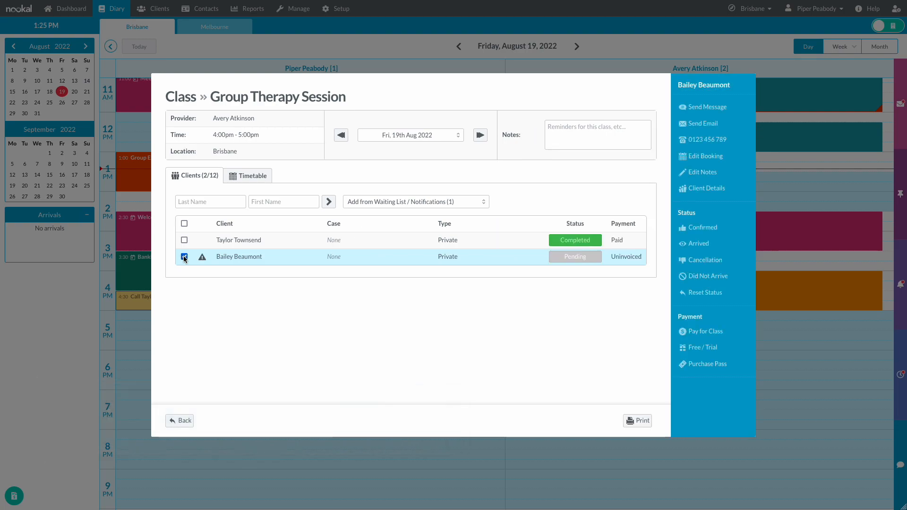
left_click(693, 365)
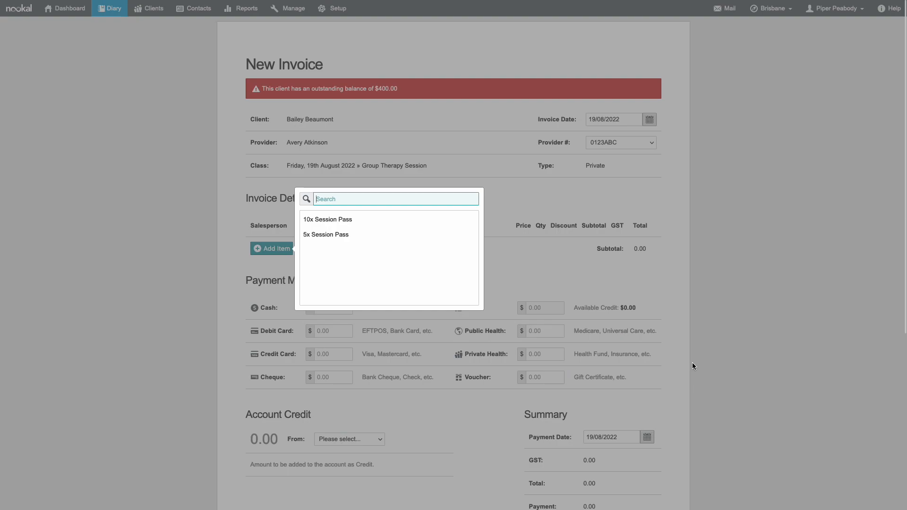
left_click(378, 236)
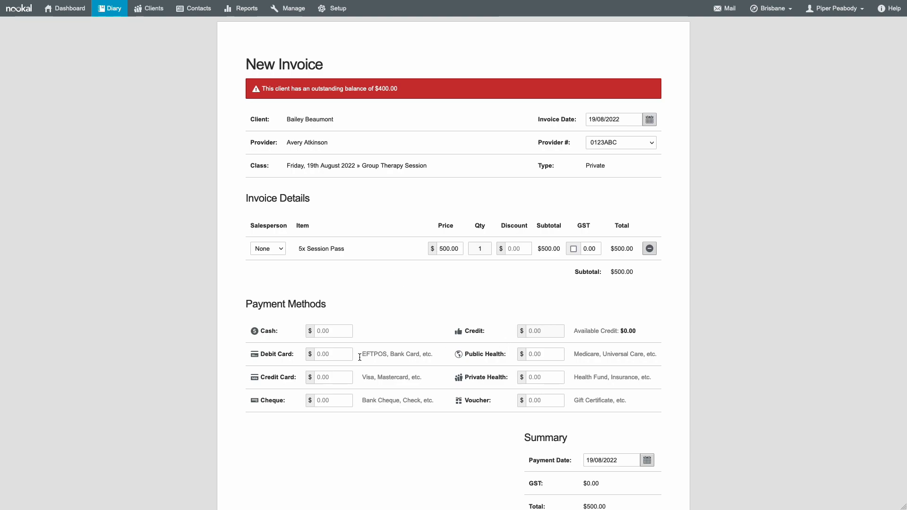
left_click(328, 355)
type("500")
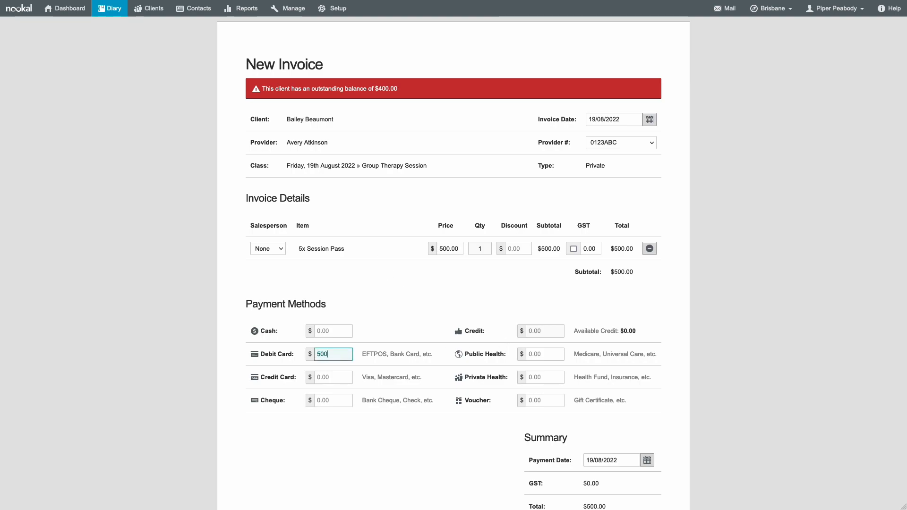
left_click(391, 340)
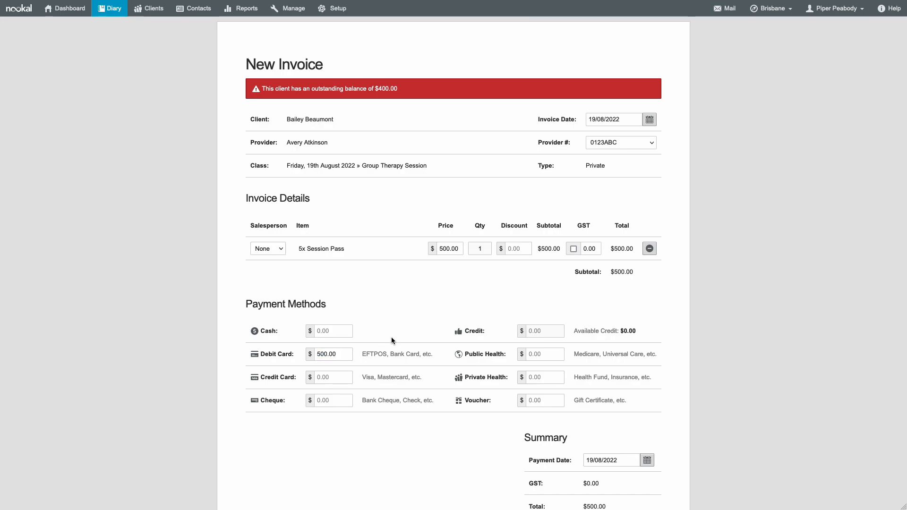
scroll(391, 340, "down", 6)
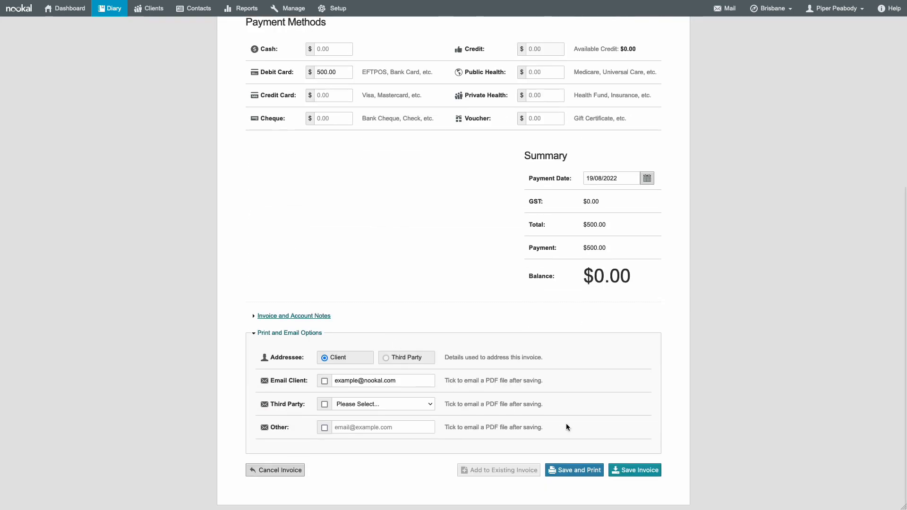
left_click(614, 473)
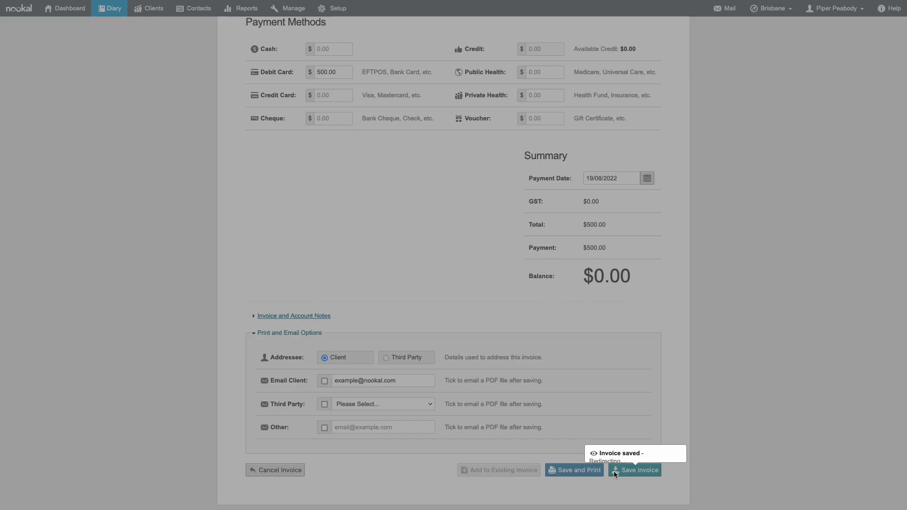
left_click(574, 308)
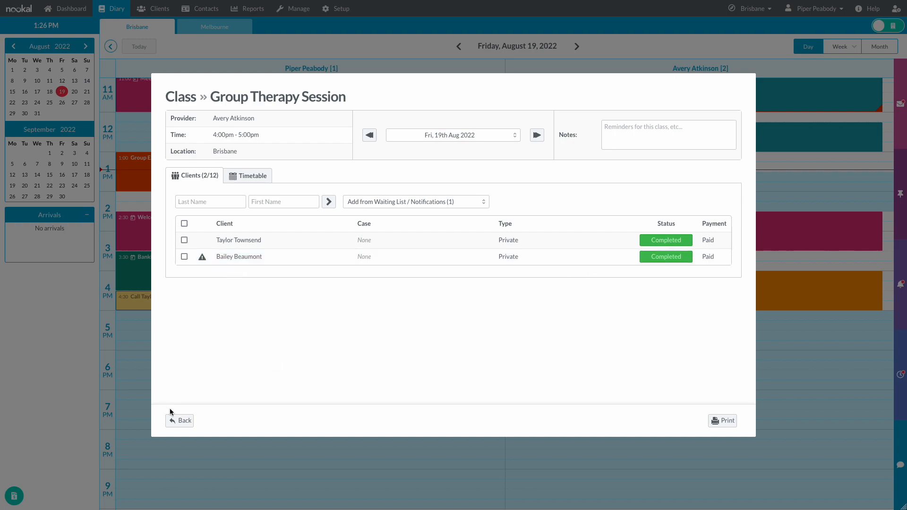
- Redeem the second client's 5x Session Pass for the 26 August Group Therapy Session
left_click(178, 421)
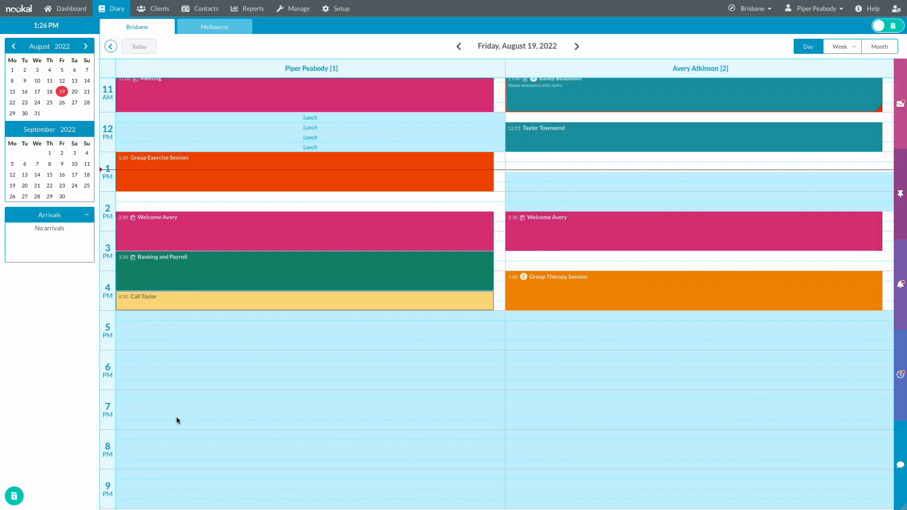
left_click(62, 105)
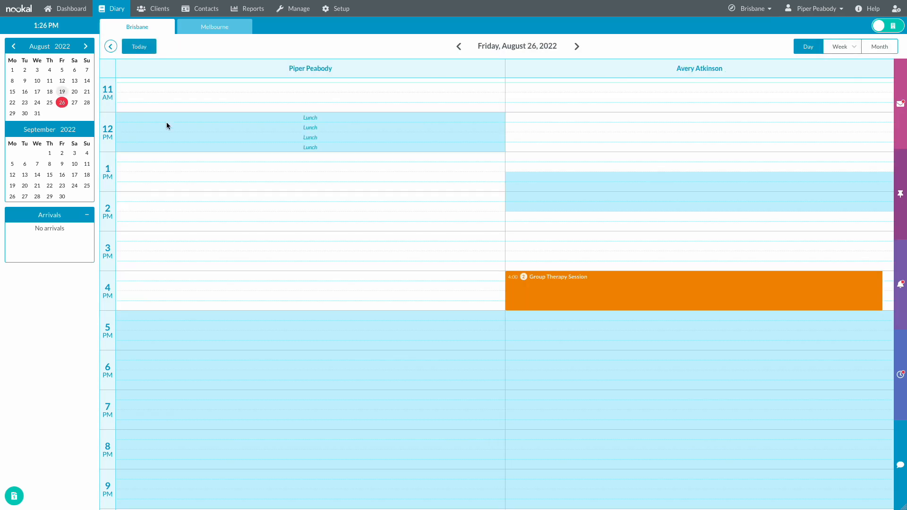
left_click(568, 285)
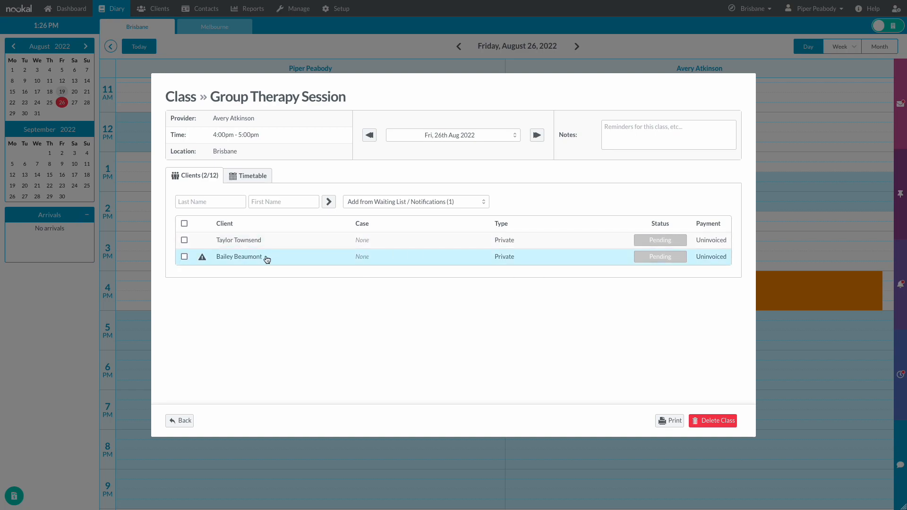
left_click(265, 259)
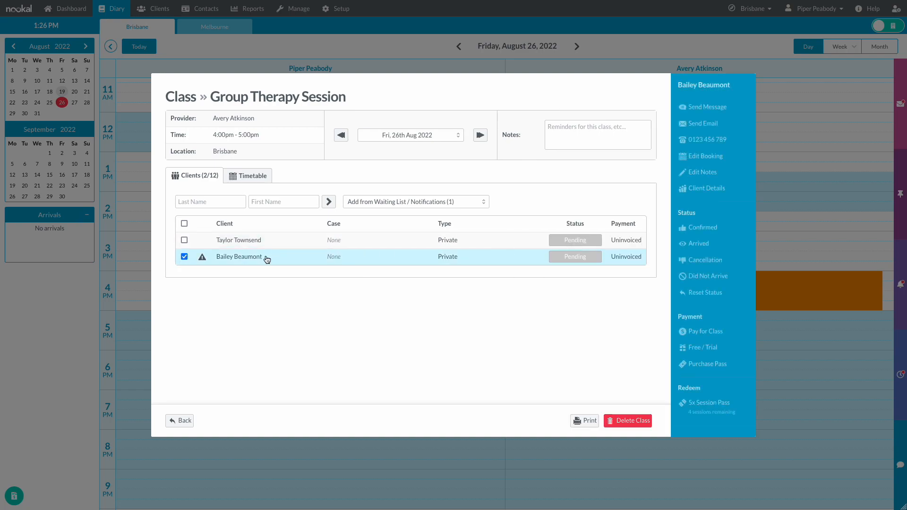
left_click(748, 406)
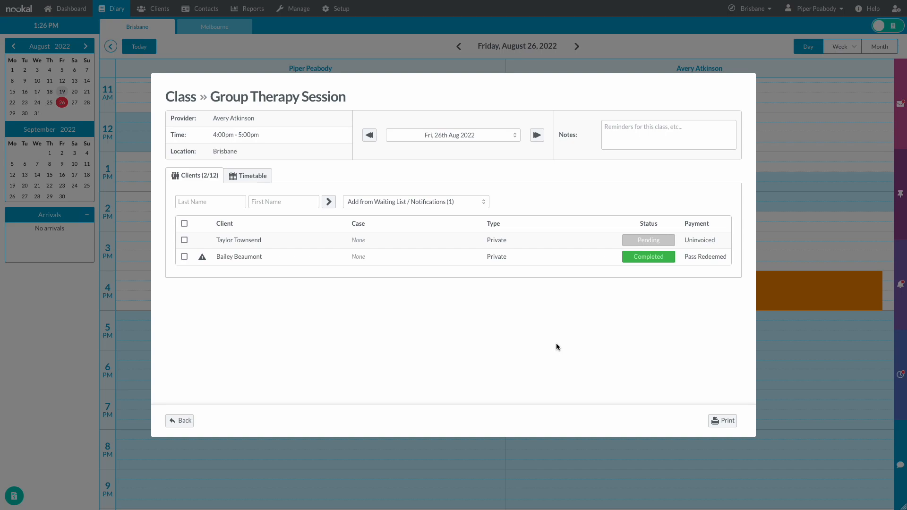
- Check the second client in the 2 September class, then close it back to the diary
left_click(512, 141)
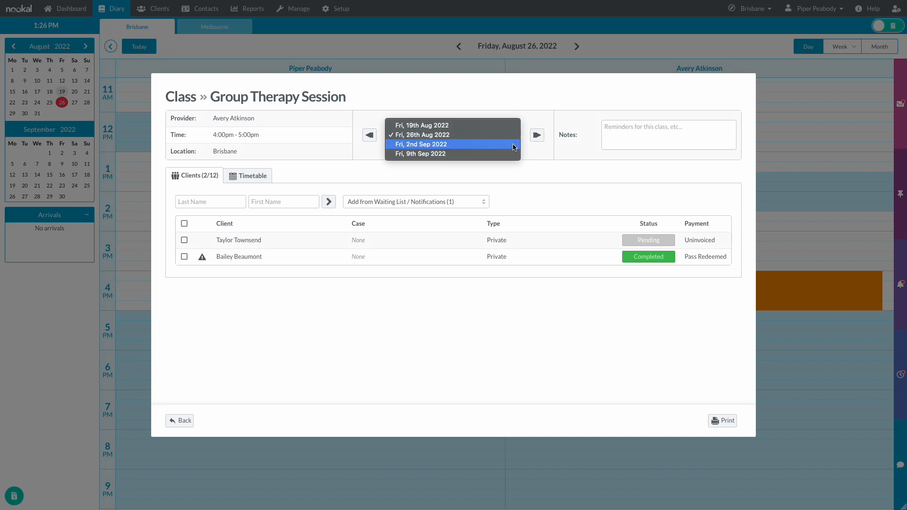
left_click(514, 145)
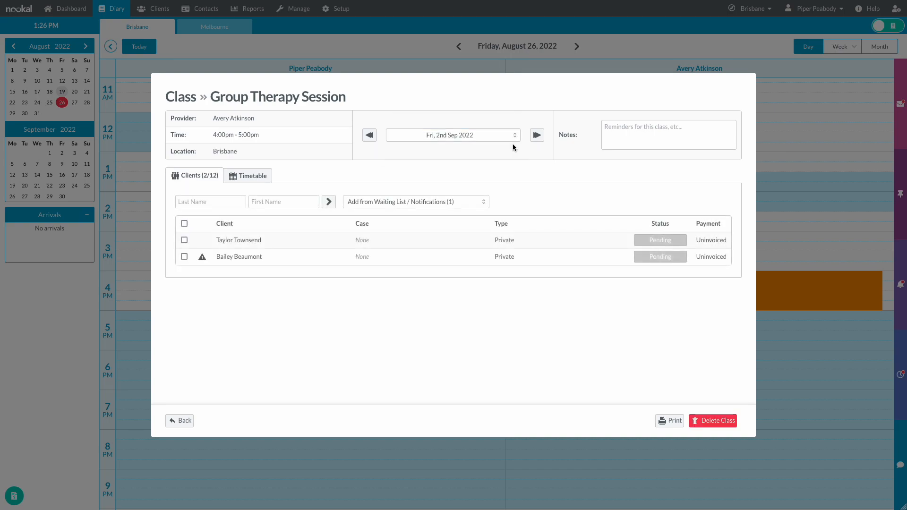
left_click(520, 258)
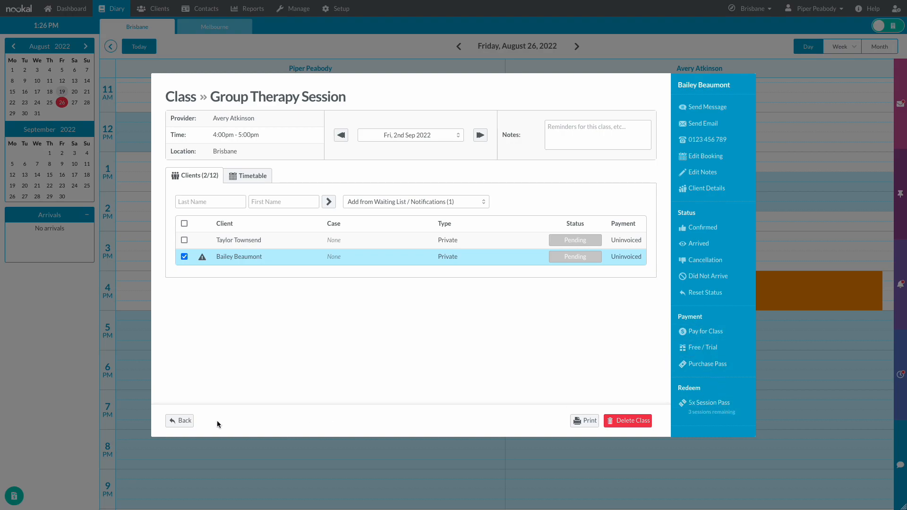
left_click(189, 422)
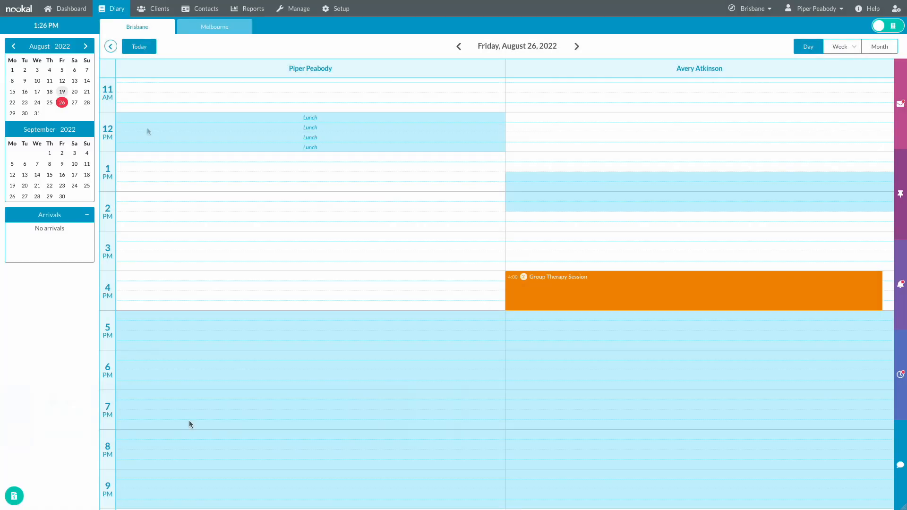
- From today's 4:00 Group Therapy Session, open the second client's Client Details profile
left_click(139, 48)
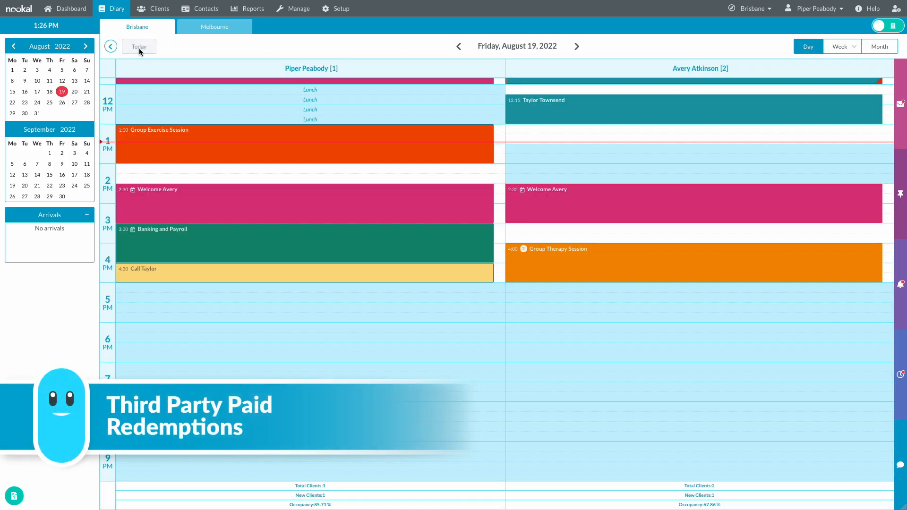
scroll(511, 298, "up", 3)
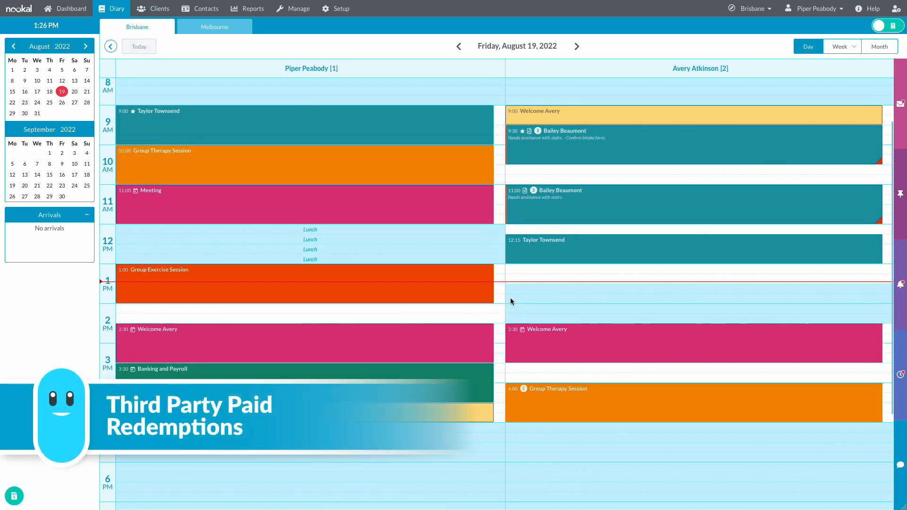
mouse_move(561, 389)
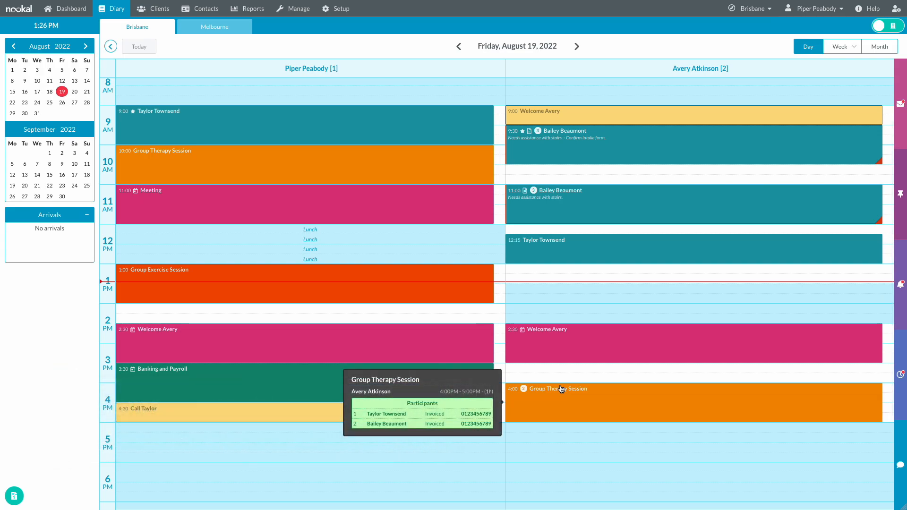
left_click(561, 389)
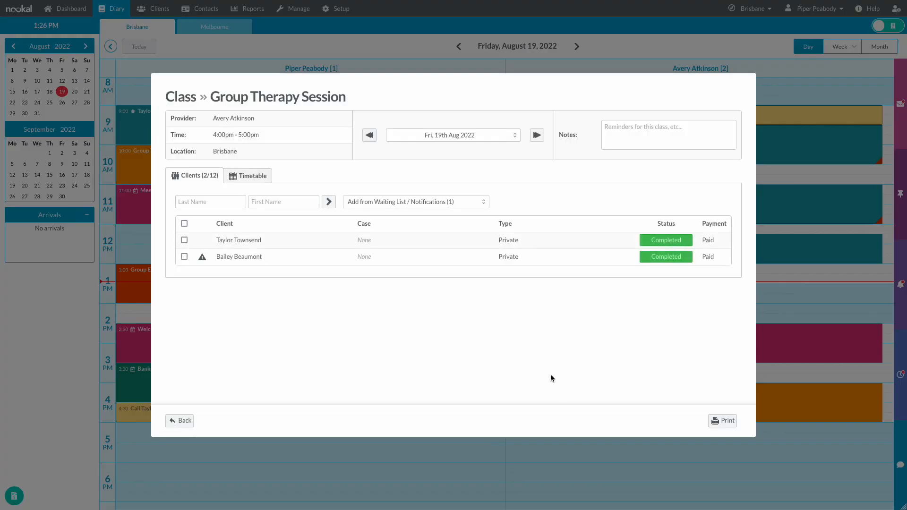
left_click(307, 263)
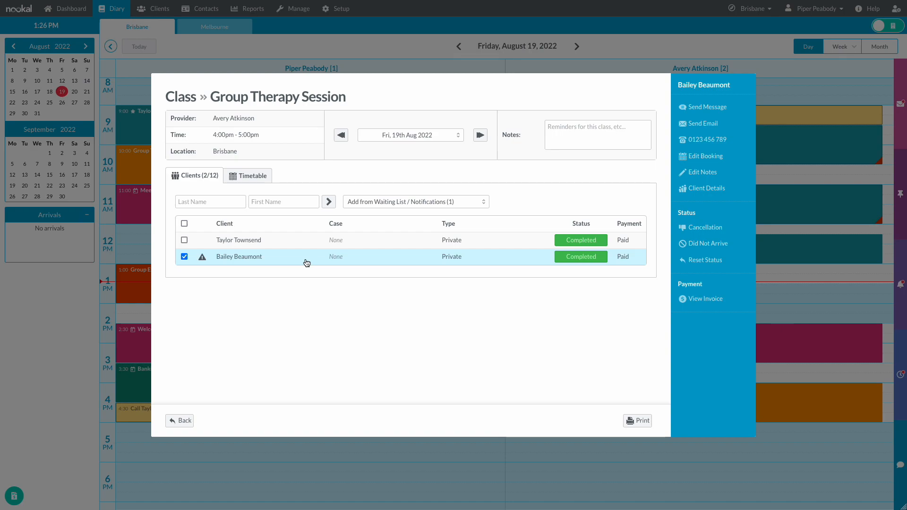
left_click(743, 189)
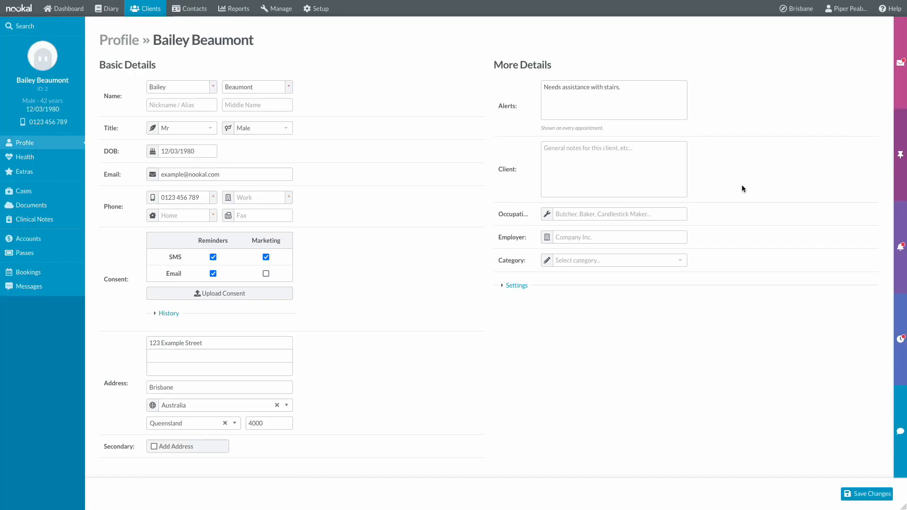
- Print the attendance redemption list for the client's 5x Session Pass, then close the preview
left_click(61, 250)
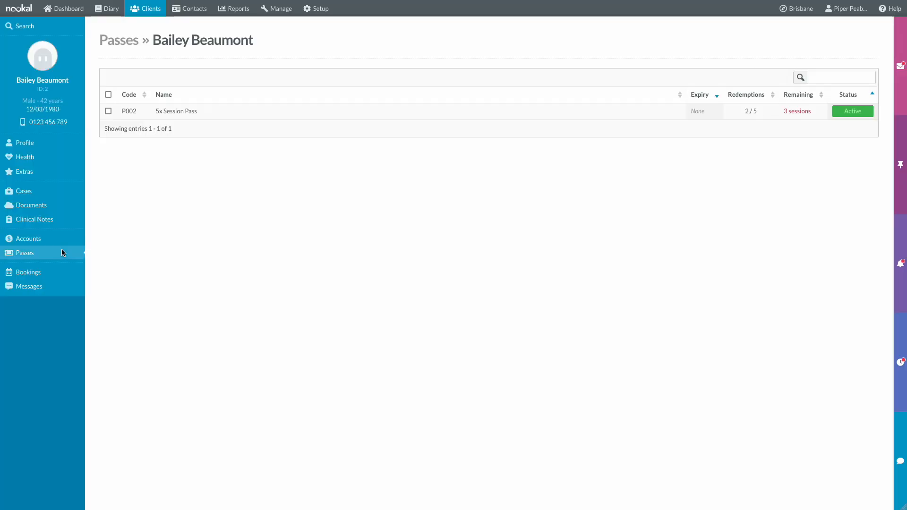
left_click(229, 113)
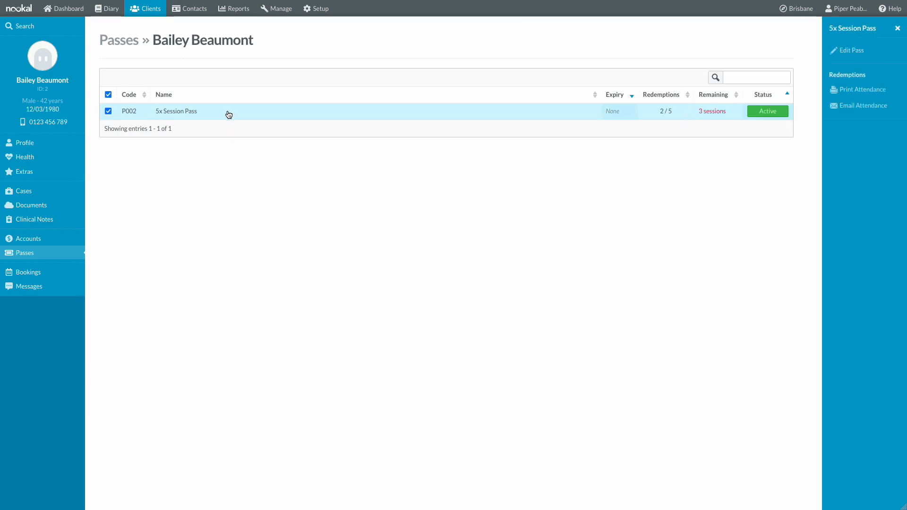
left_click(863, 90)
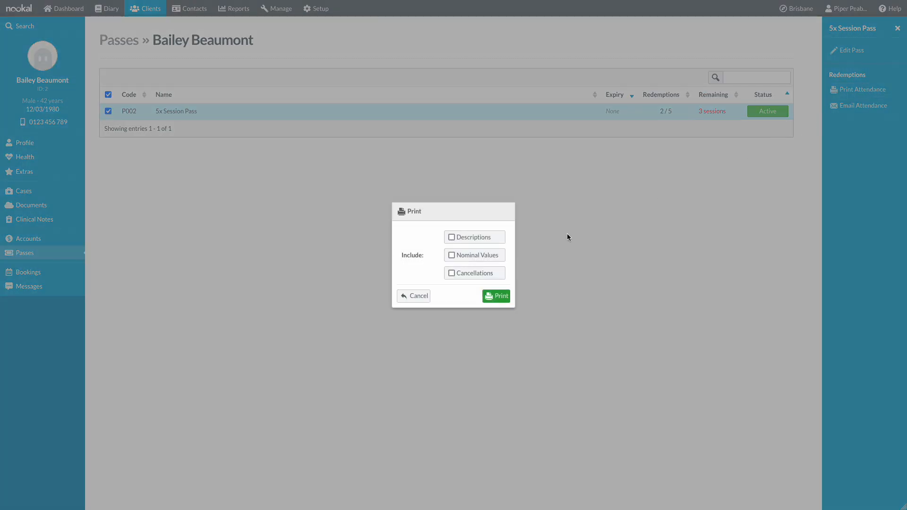
left_click(502, 294)
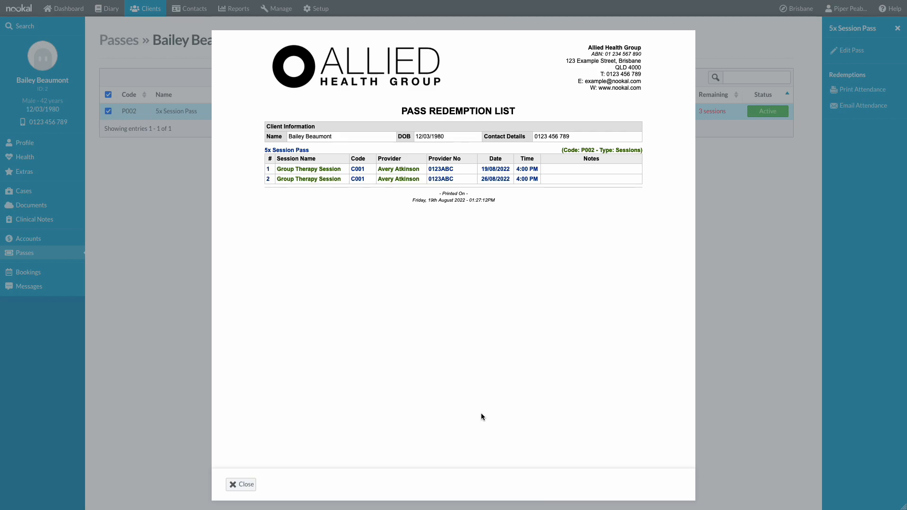
left_click(241, 485)
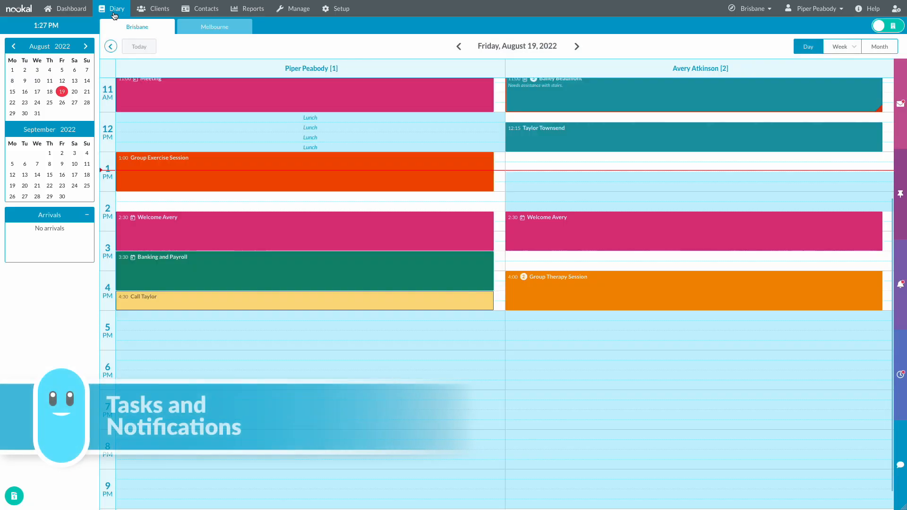
mouse_move(613, 302)
scroll(613, 301, "up", 3)
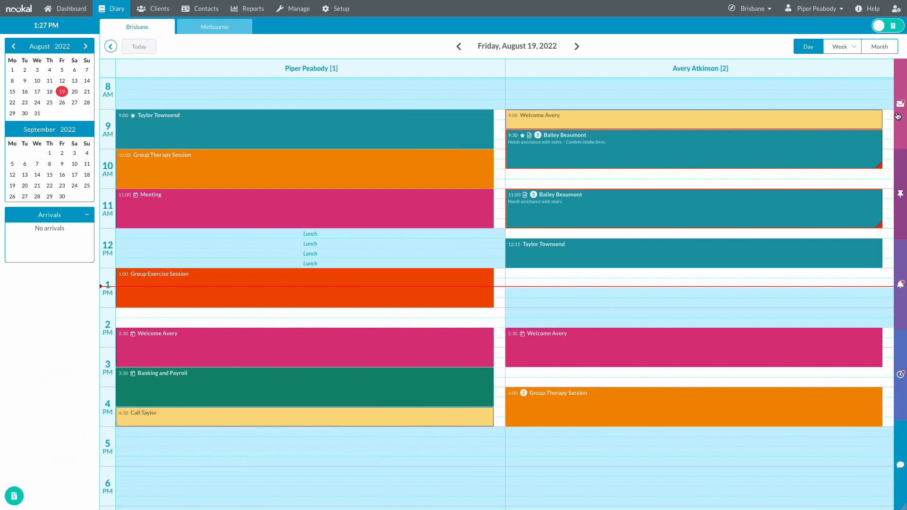
- Check the sidebar Mail and Tasks, then show the Notifications list
left_click(899, 116)
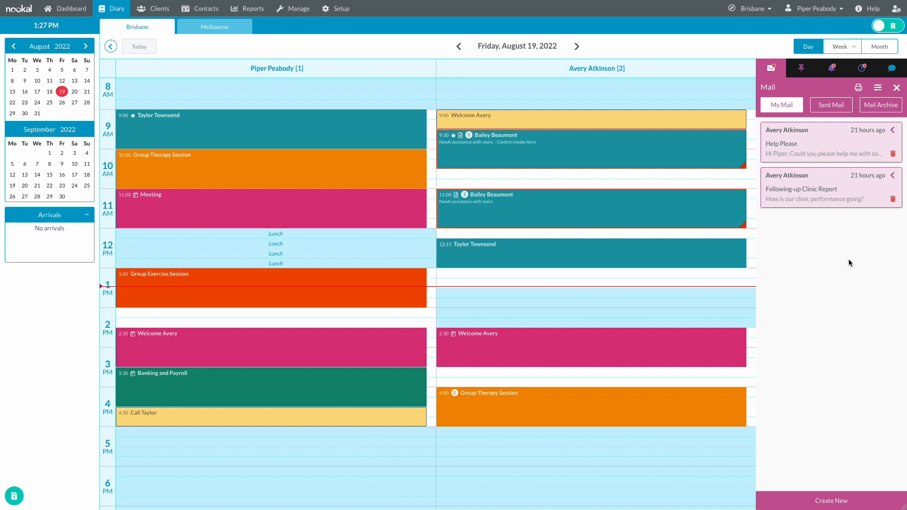
left_click(798, 68)
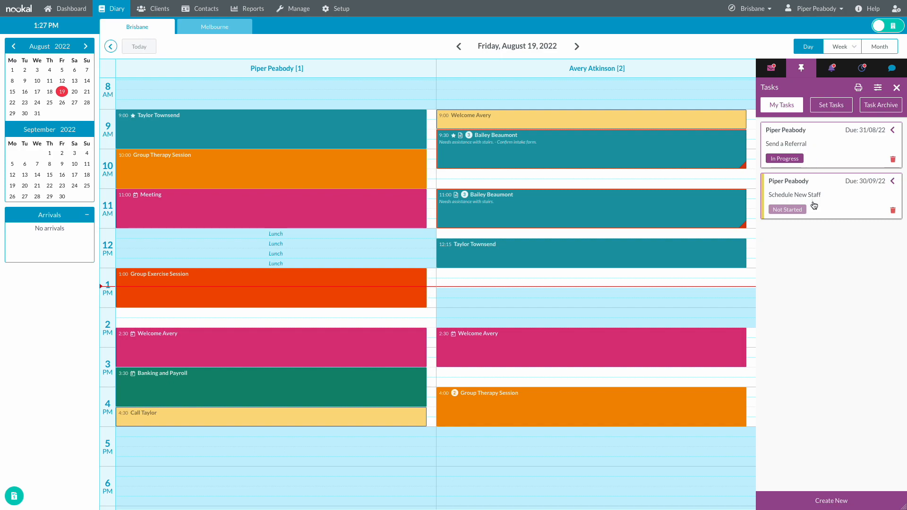
left_click(833, 72)
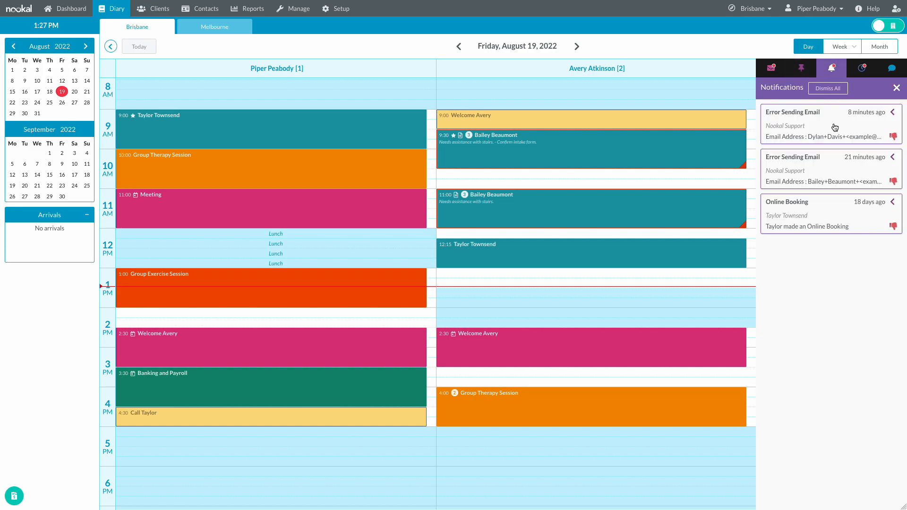
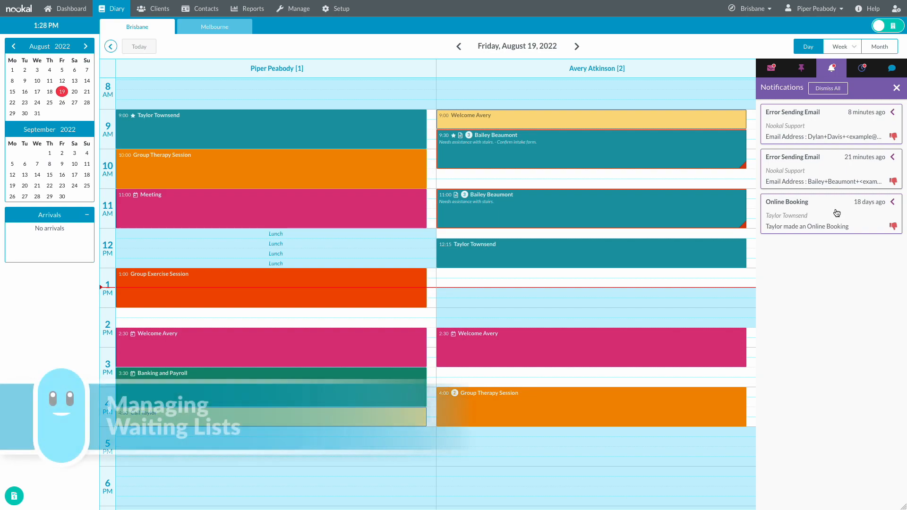
- Start a new waiting-list entry for the client found by searching 'beau'
left_click(861, 73)
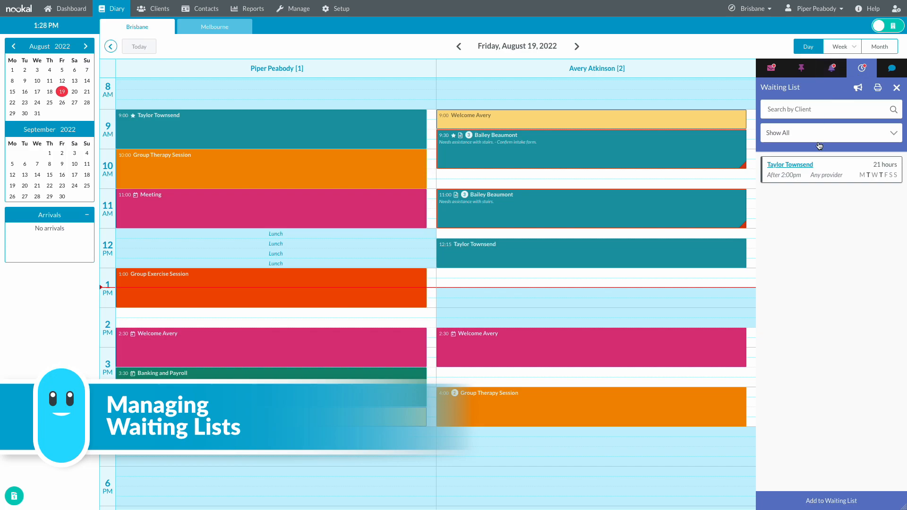
mouse_move(825, 166)
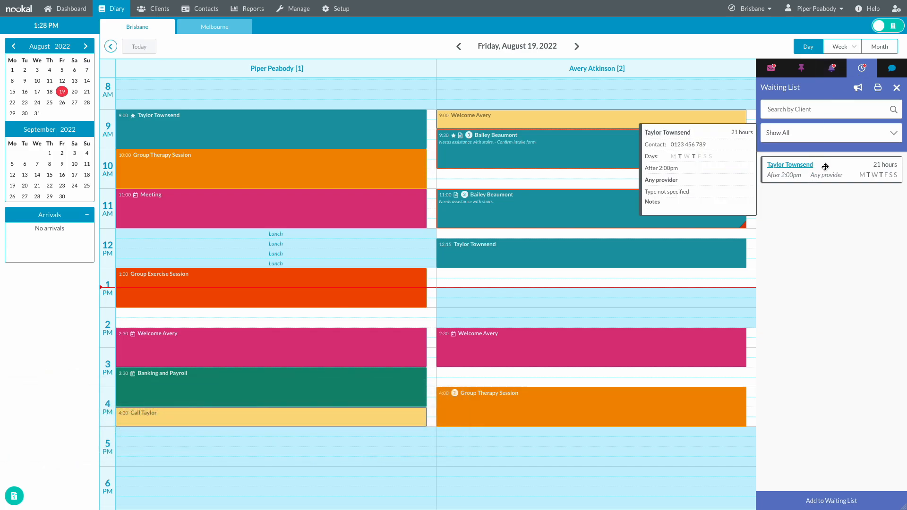
left_click(829, 499)
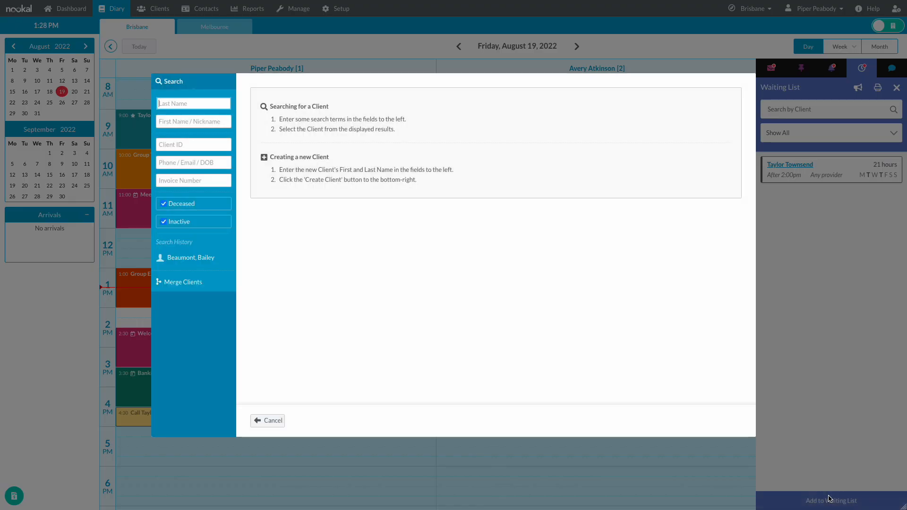
type("beau")
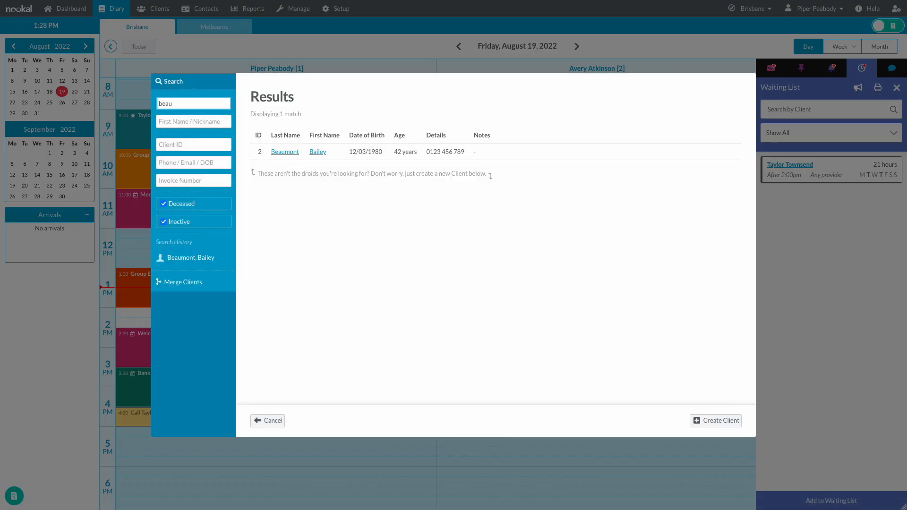
left_click(320, 151)
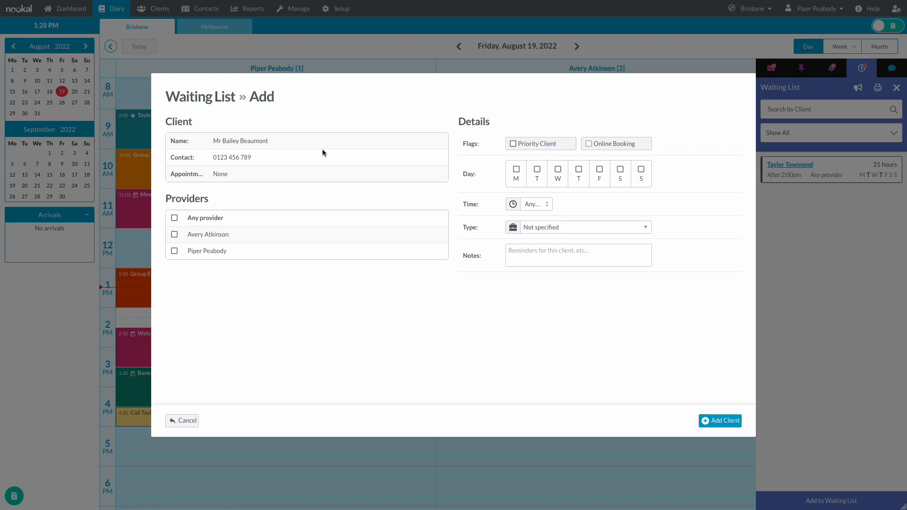
- List the client for the second provider, Fridays before 12:30pm, Subsequent - Allied Health Insurance, then start a 1:30 PM booking
left_click(225, 234)
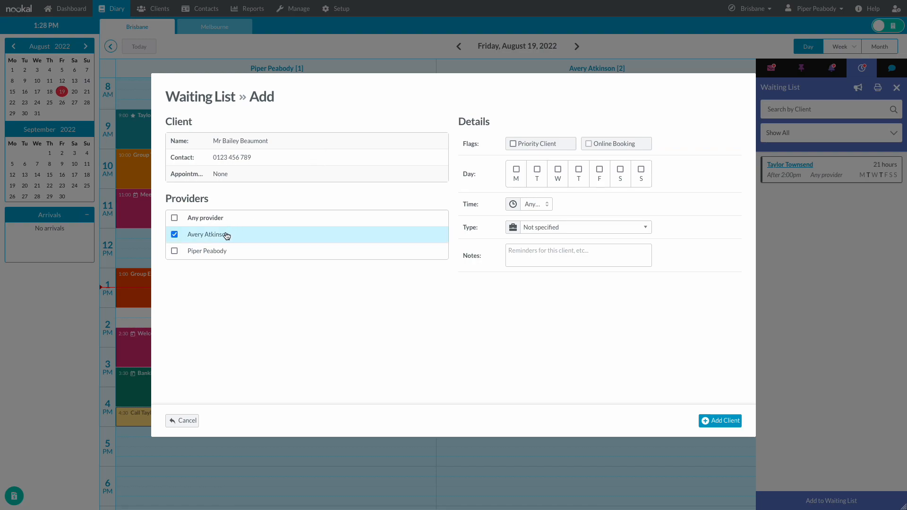
left_click(600, 179)
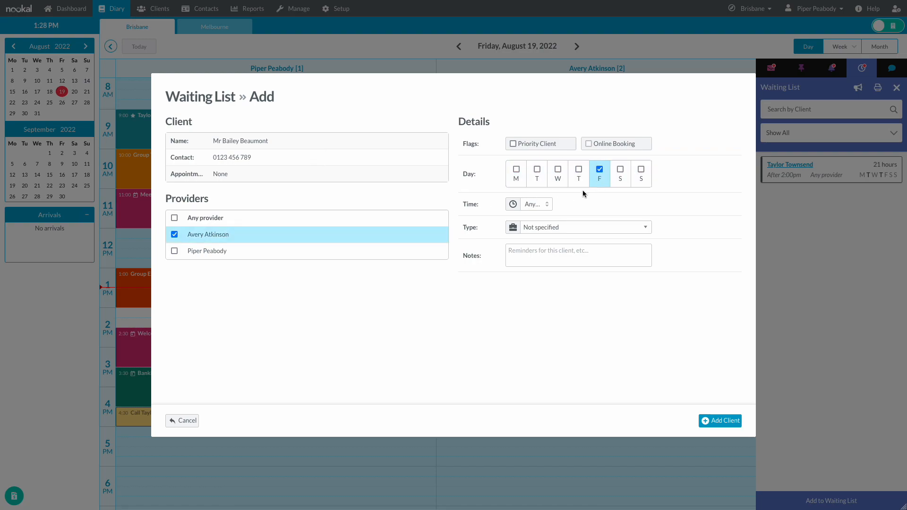
left_click(547, 205)
left_click(544, 223)
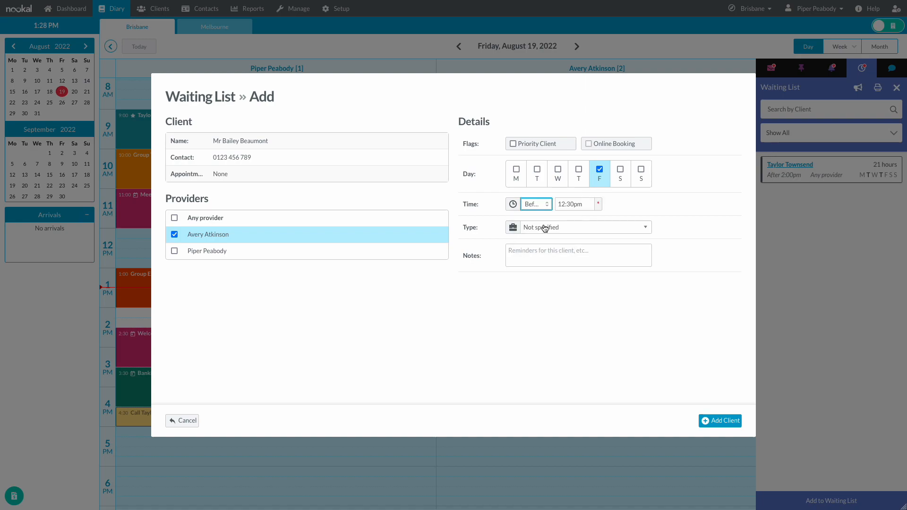
left_click(543, 227)
left_click(592, 298)
left_click(720, 420)
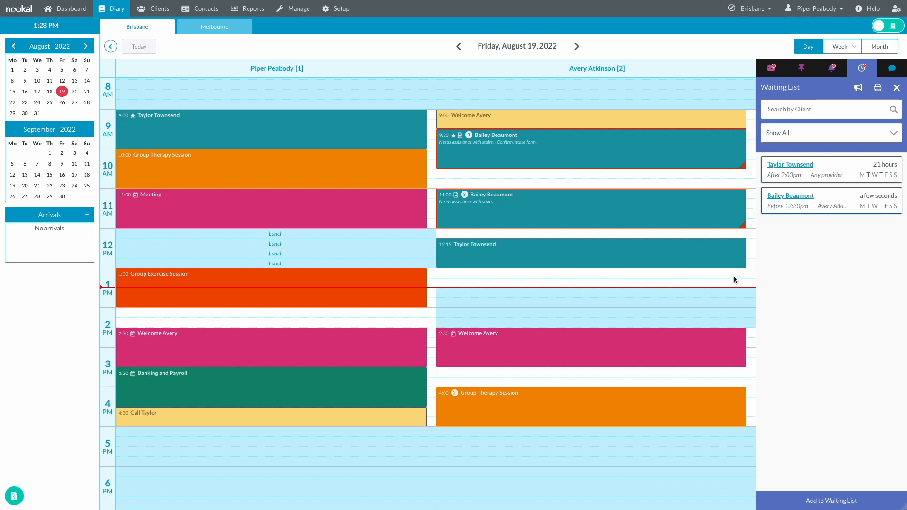
left_click(638, 293)
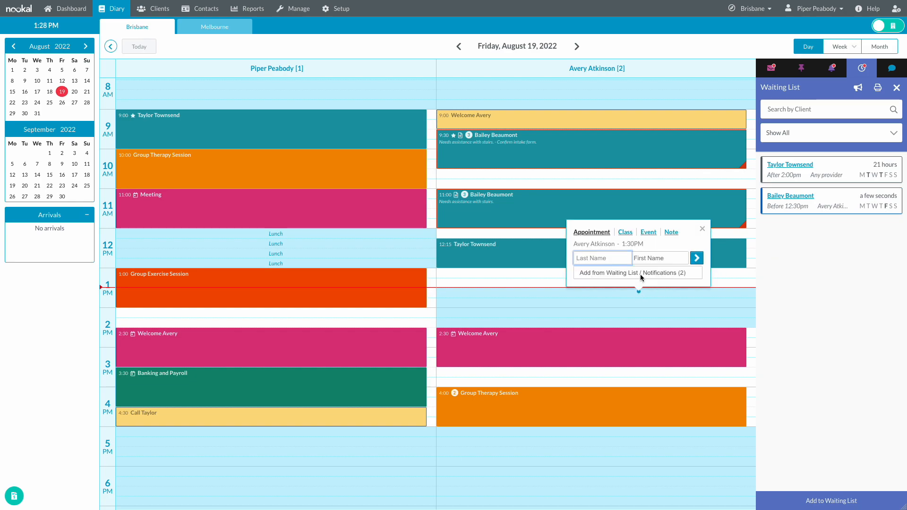
left_click(641, 275)
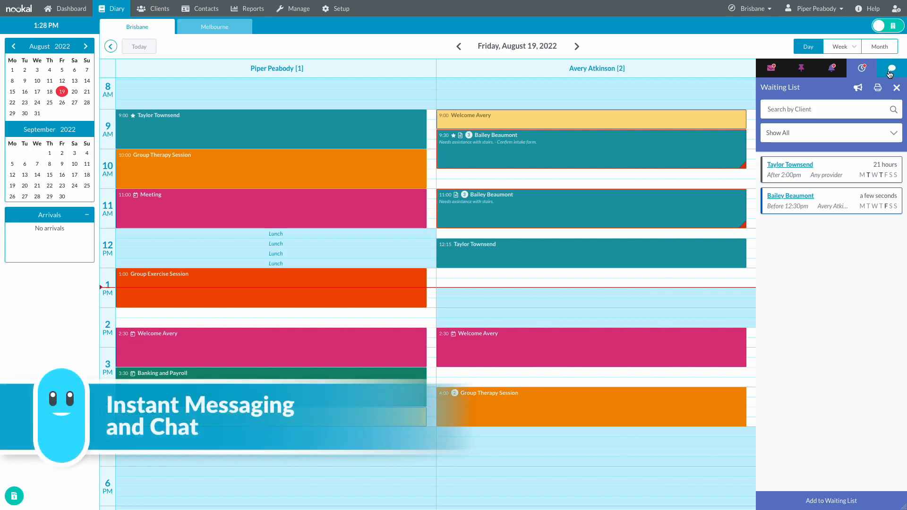
- Send a greeting to a colleague and 'How are you?' in the team chat, then close it
left_click(892, 68)
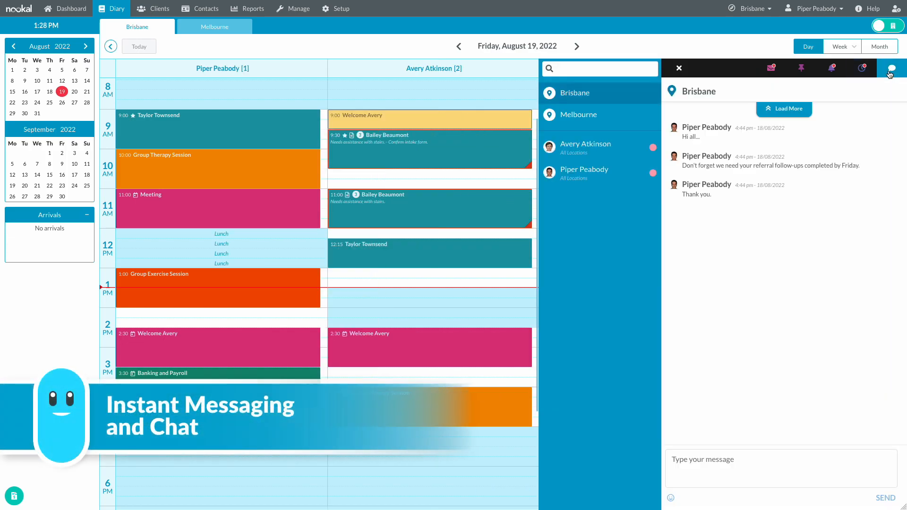
left_click(728, 463)
type("Hi Avery")
key("Return")
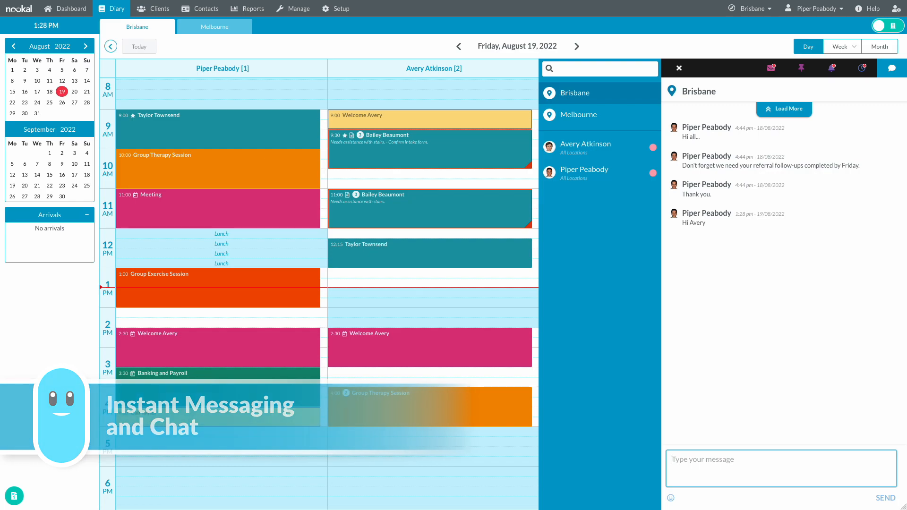
type("How are yo")
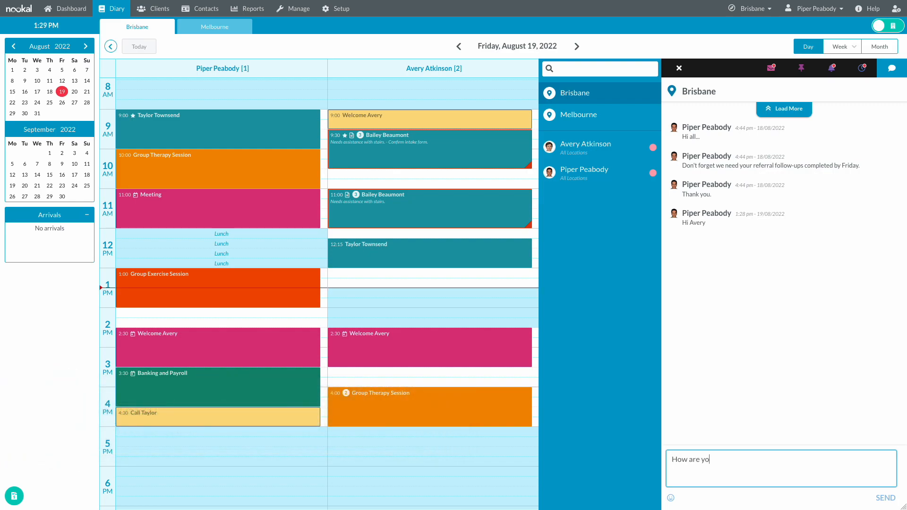
type("u?")
key("Return")
left_click(679, 69)
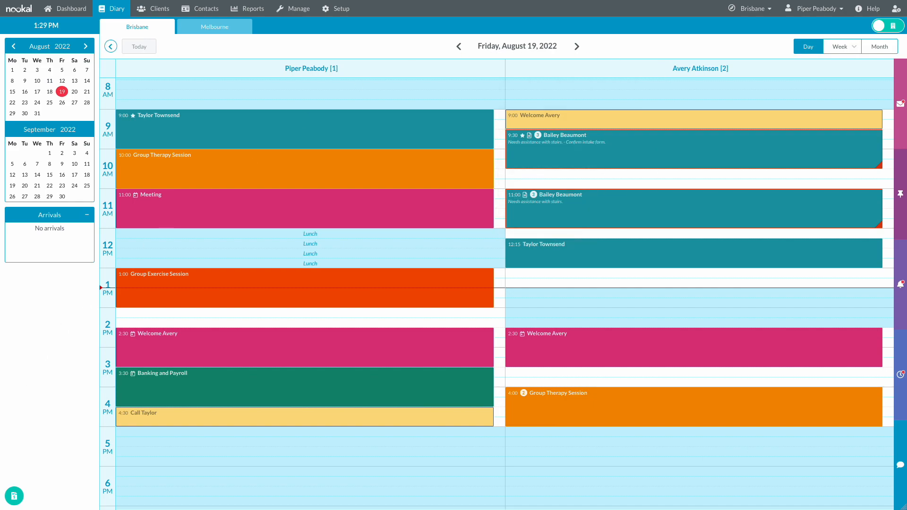
- Save an ad-hoc invoice for the client found via 'bea': one Spikey Ball, $27 paid in cash
left_click(15, 496)
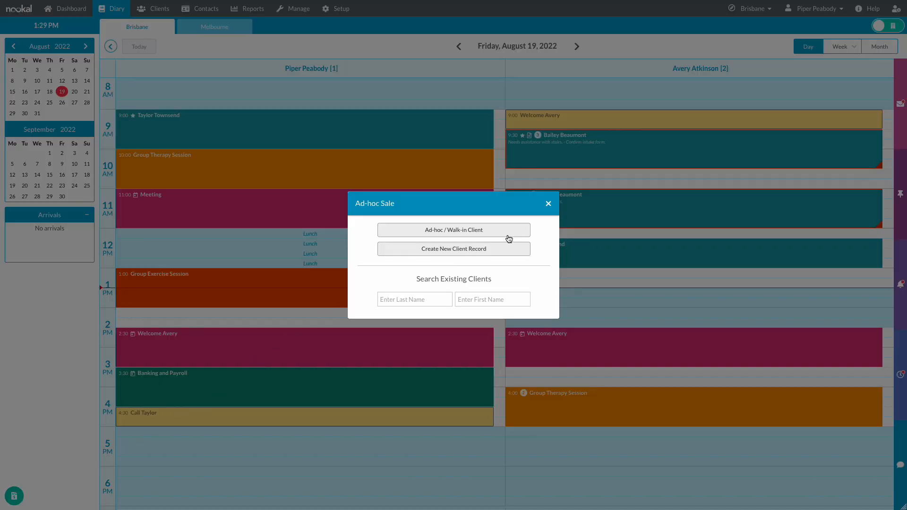
left_click(428, 297)
type("beau")
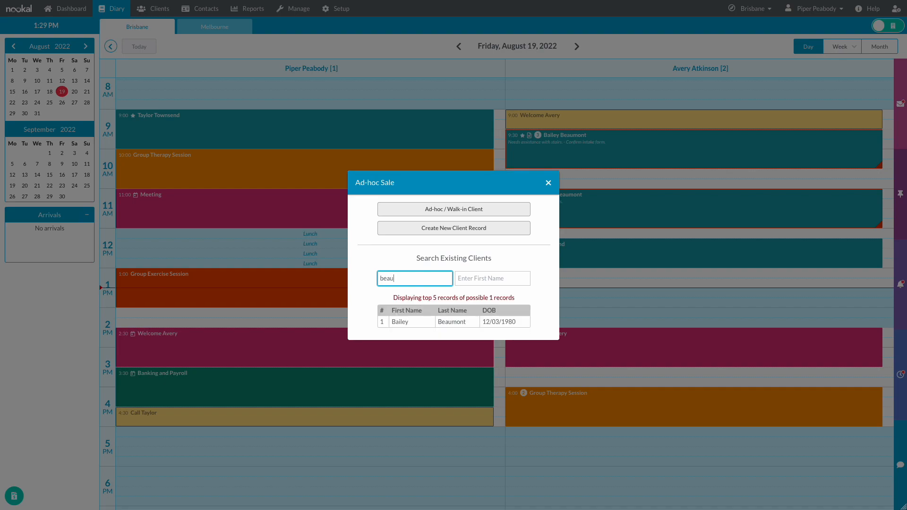
left_click(440, 322)
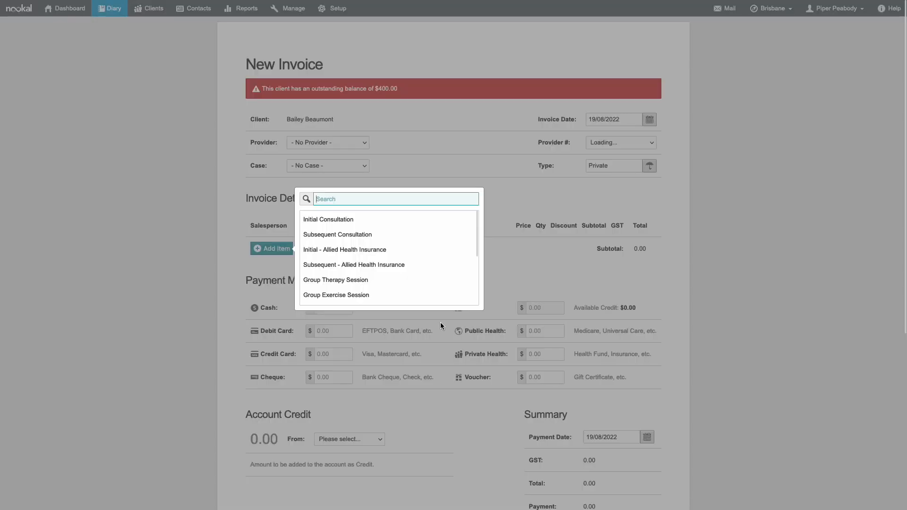
scroll(419, 265, "down", 3)
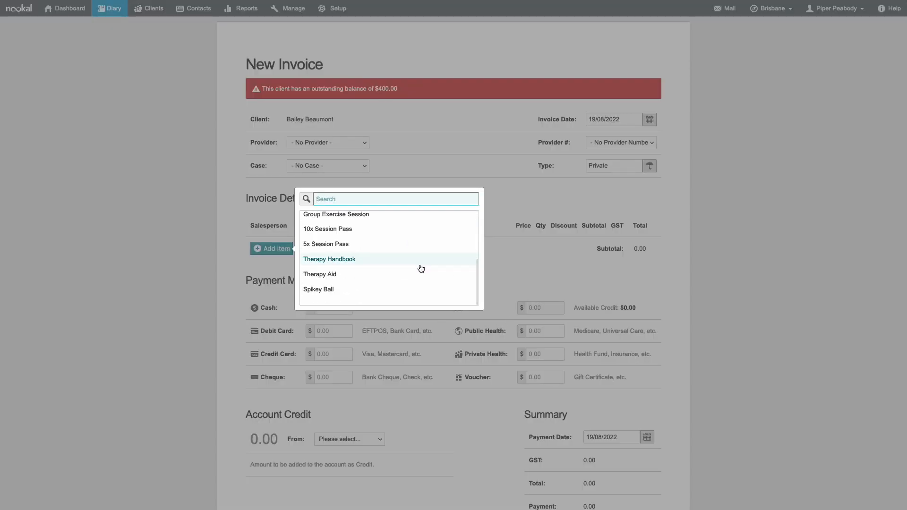
left_click(348, 289)
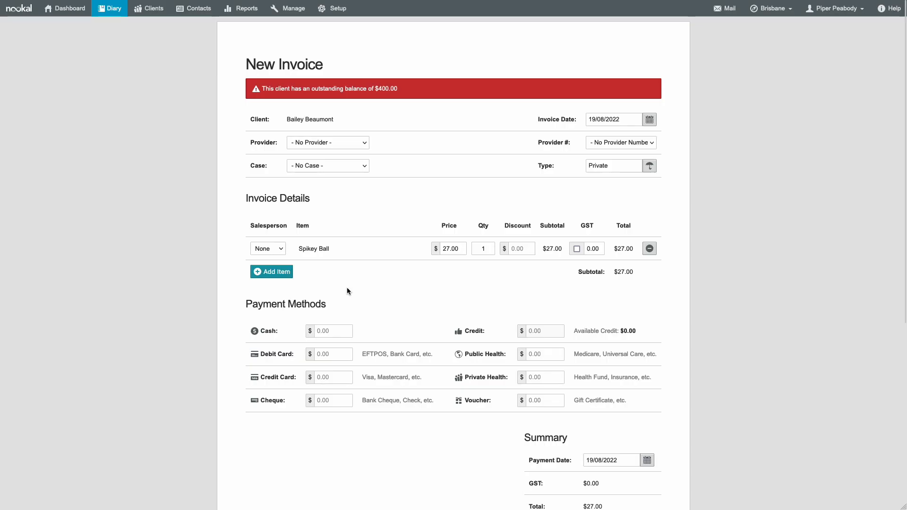
scroll(410, 285, "down", 1)
left_click(352, 313)
type("27")
scroll(614, 456, "down", 5)
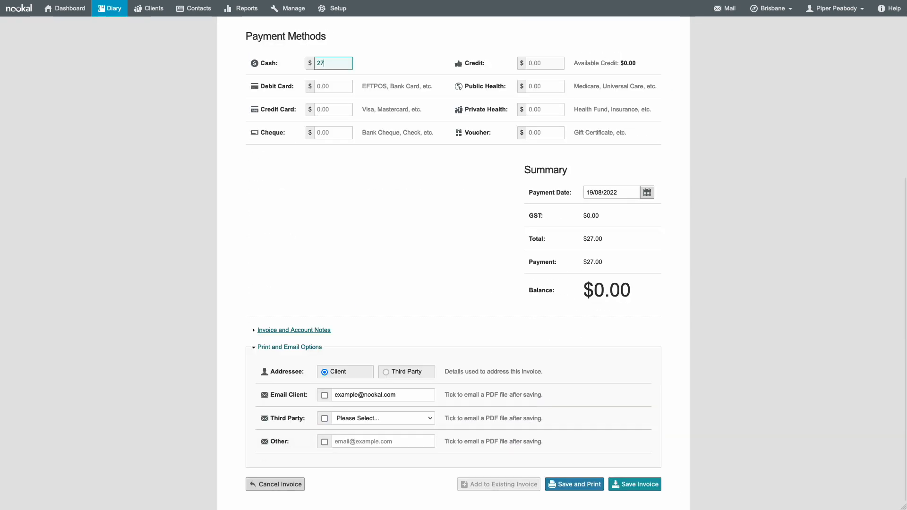
left_click(621, 468)
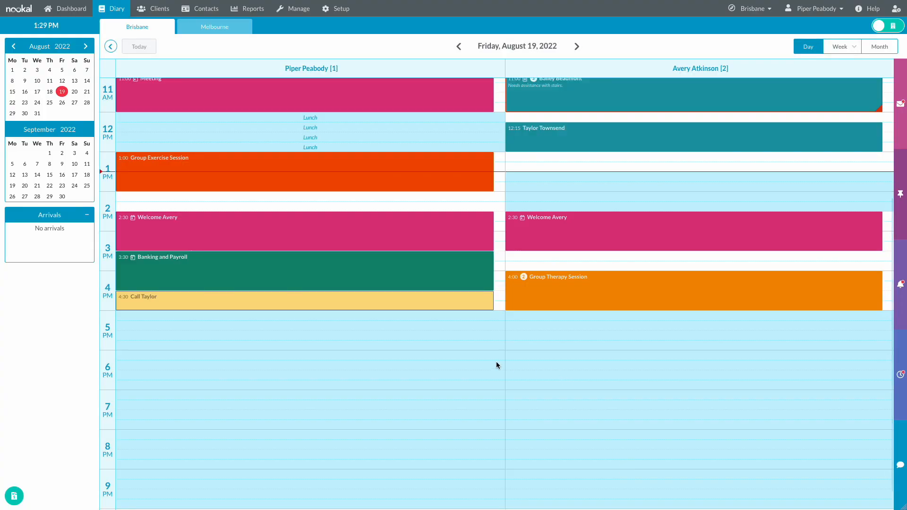
- In Contacts, inspect the Allied Health Insurance contact's payer option and leave without saving
scroll(496, 362, "up", 4)
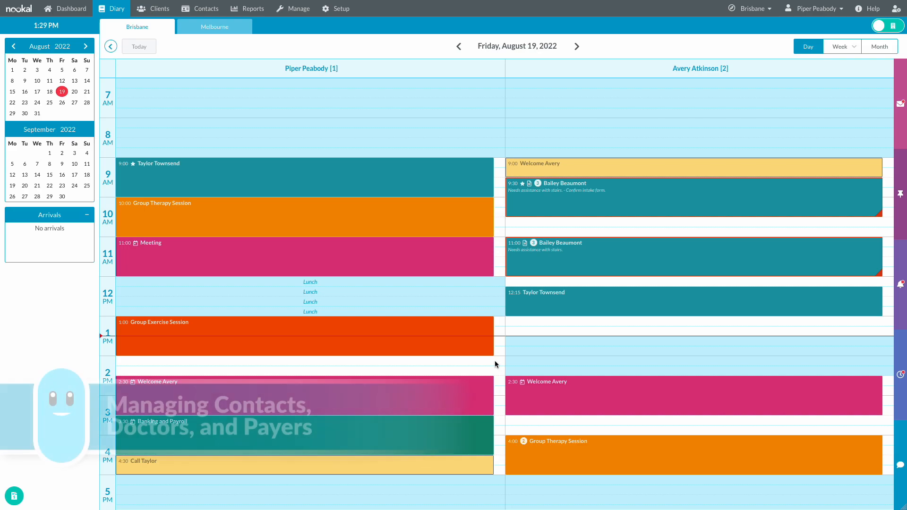
left_click(210, 12)
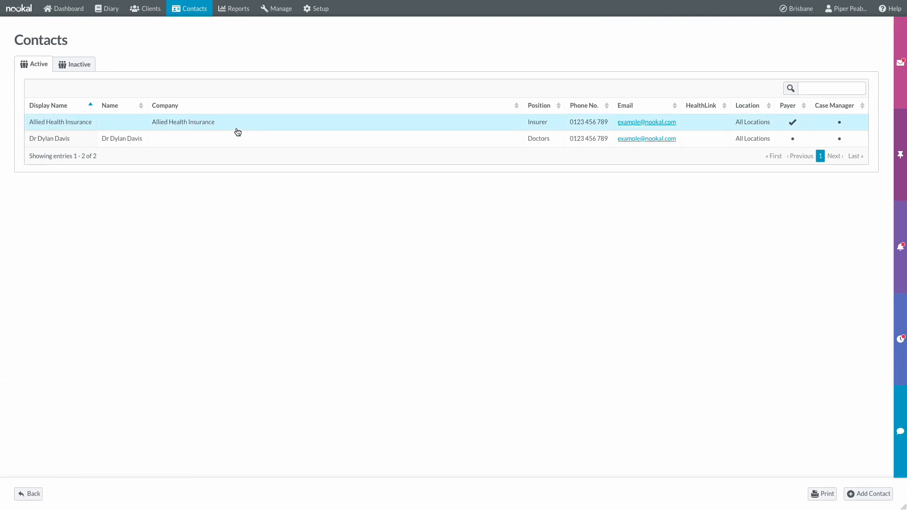
left_click(237, 131)
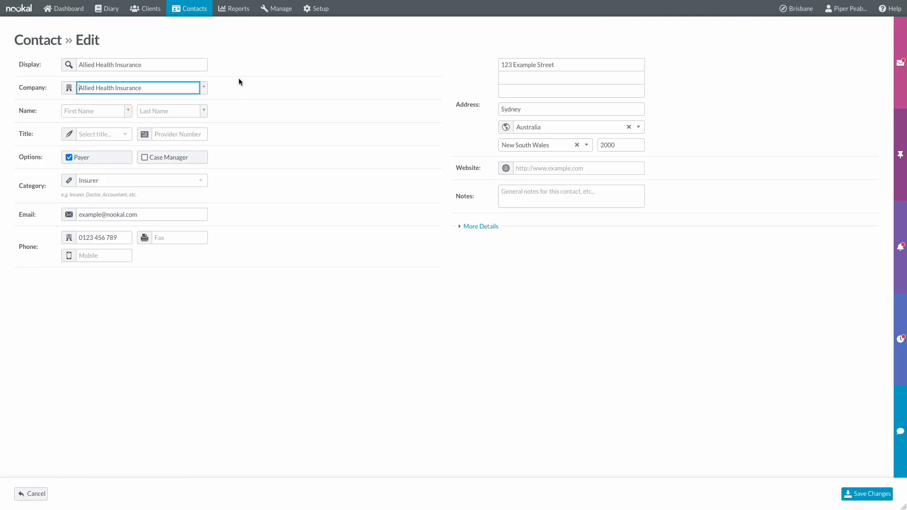
double_click(119, 163)
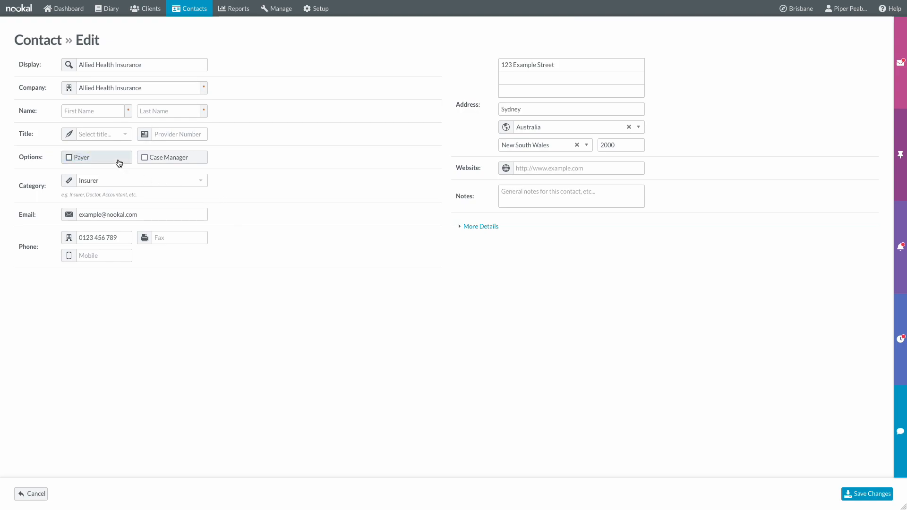
left_click(31, 494)
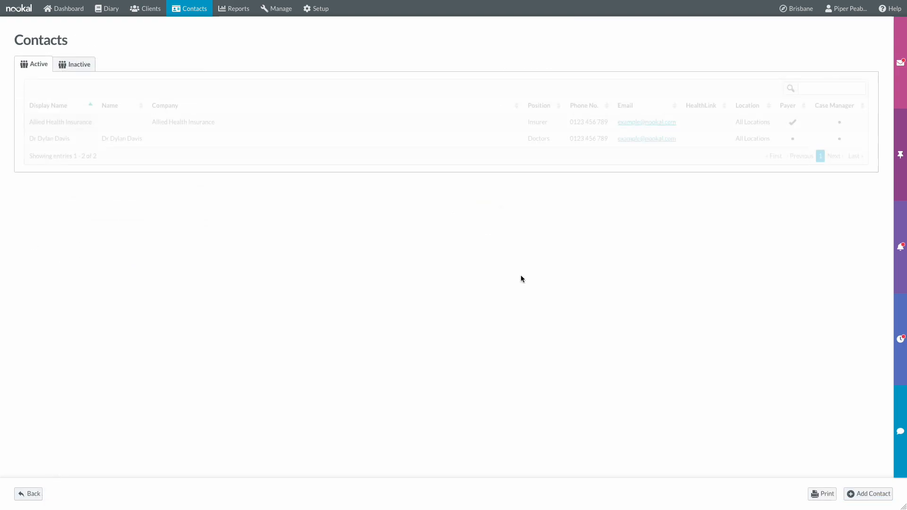
- Look at the doctor's contact provider number without saving, then go to the Reports overview
left_click(193, 137)
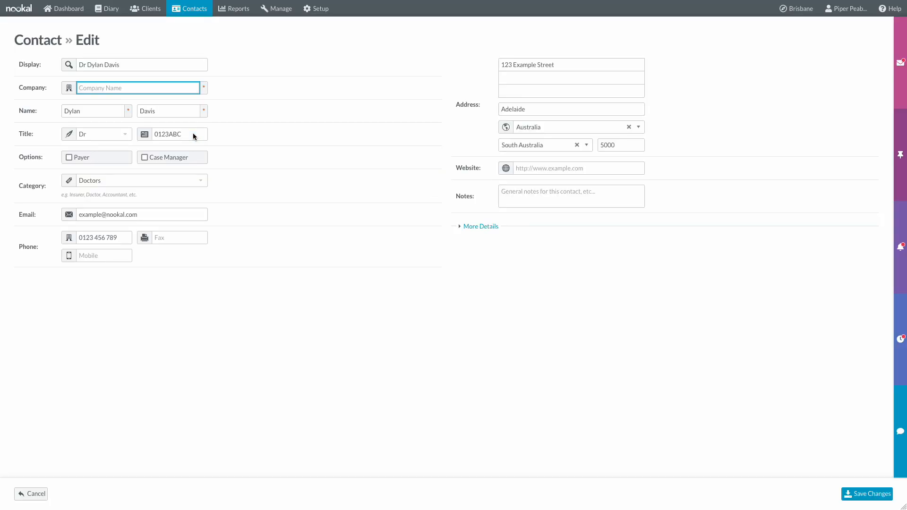
left_click_drag(198, 134, 151, 132)
left_click(282, 161)
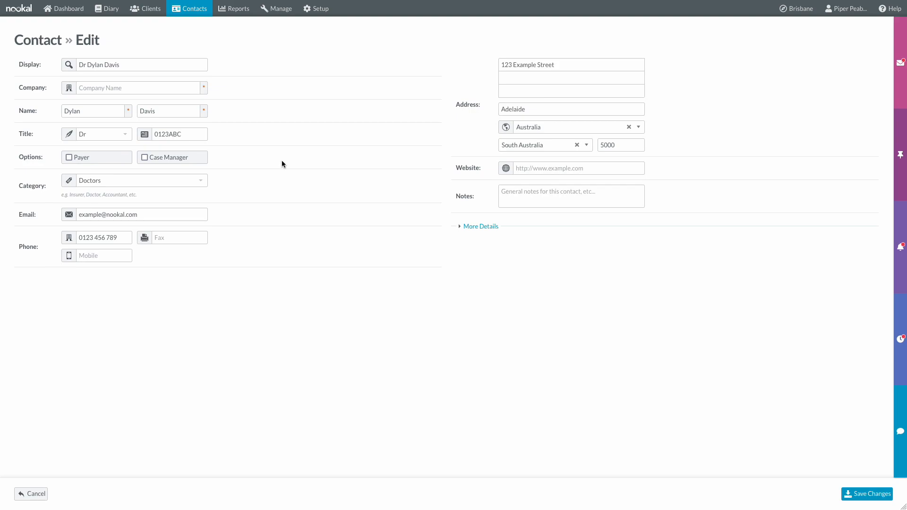
left_click(28, 494)
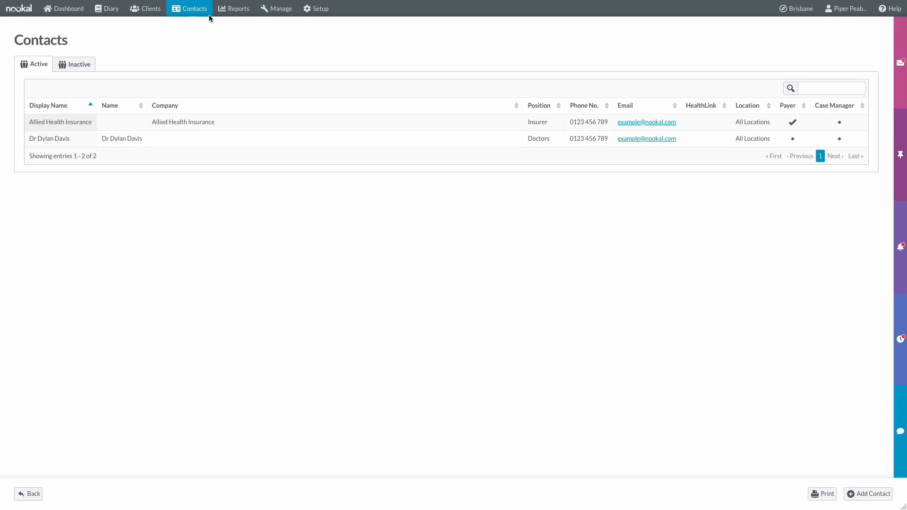
left_click(241, 10)
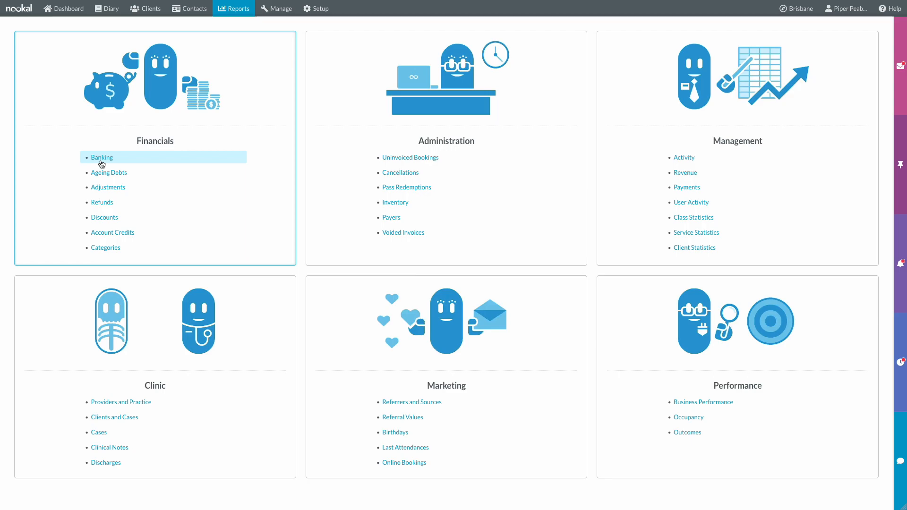
left_click(102, 159)
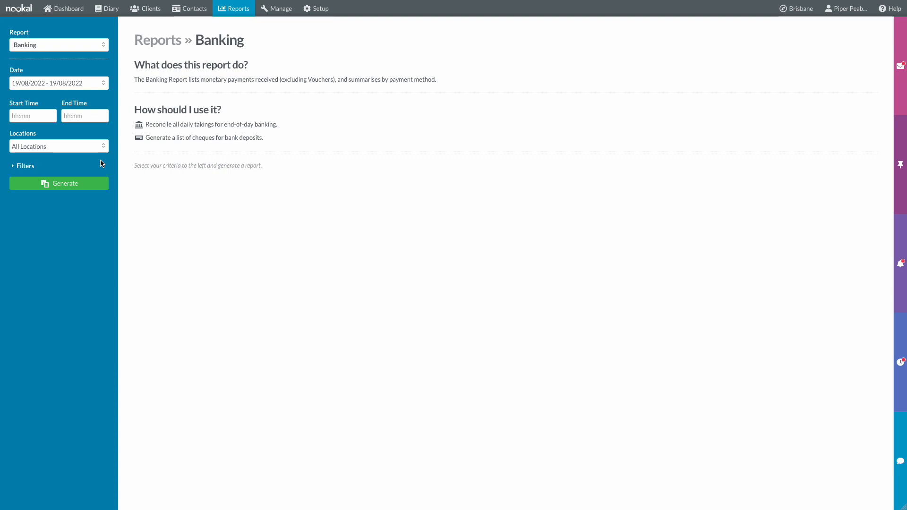
left_click(76, 183)
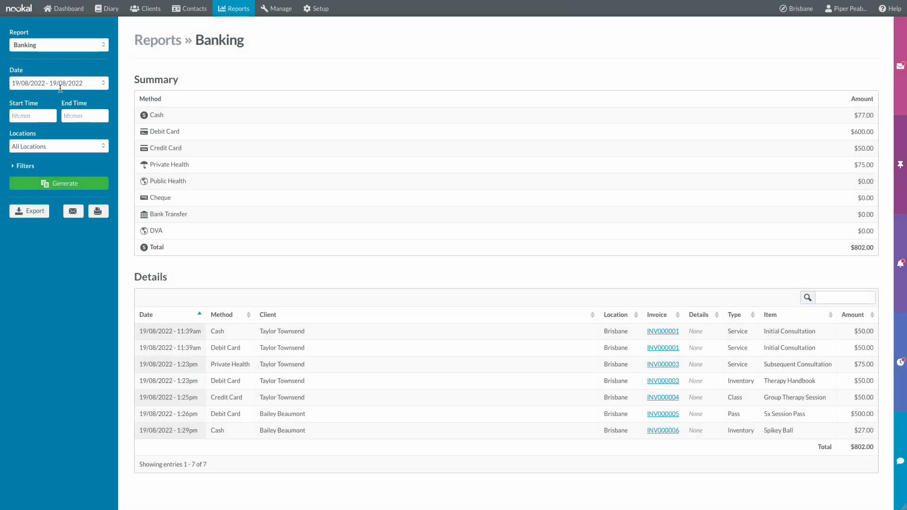
left_click_drag(849, 249, 876, 254)
left_click(875, 254)
left_click_drag(853, 115, 880, 160)
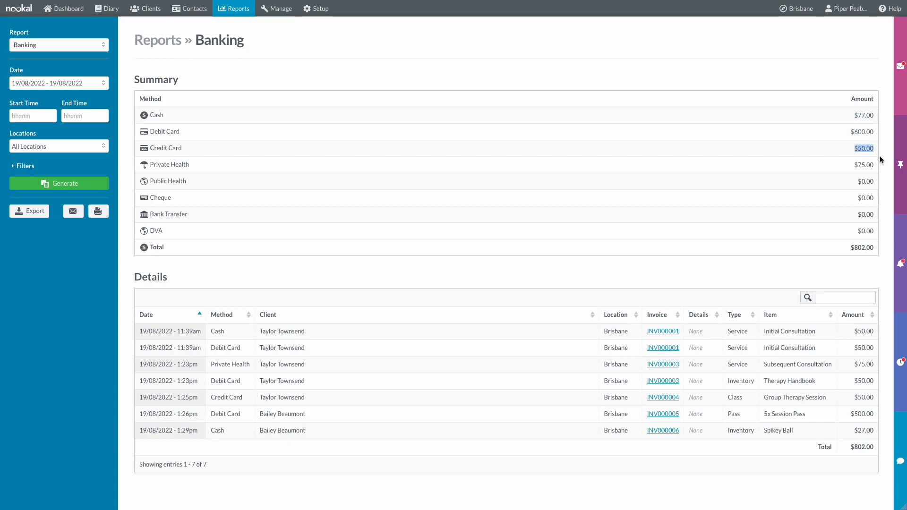
left_click(881, 161)
left_click_drag(141, 274, 197, 271)
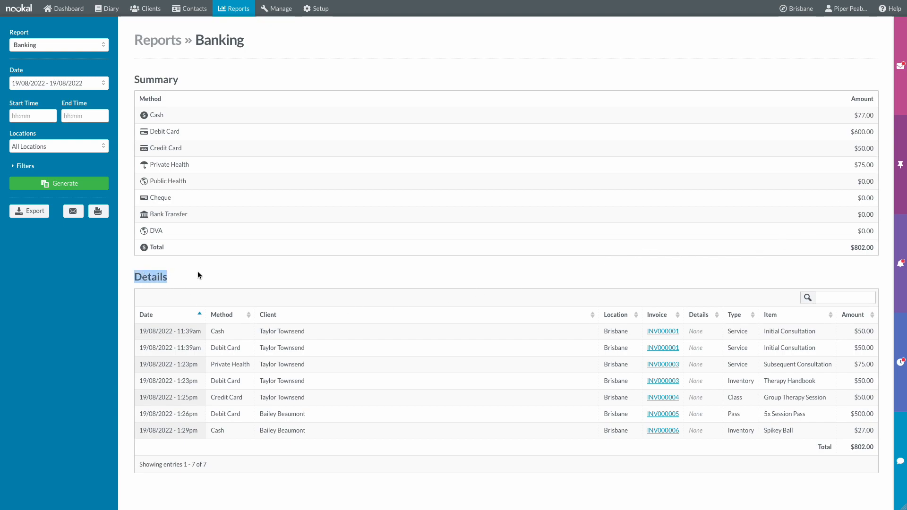
left_click(239, 271)
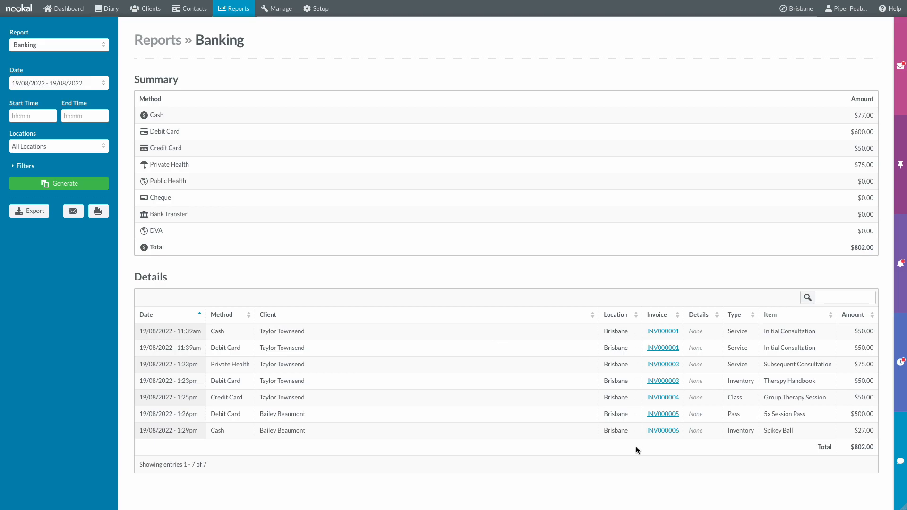
left_click(244, 12)
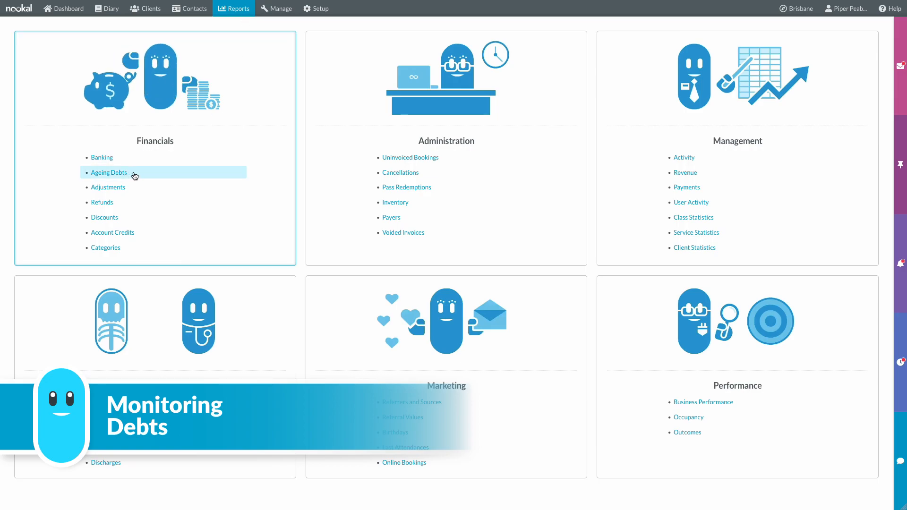
left_click(134, 177)
left_click(97, 181)
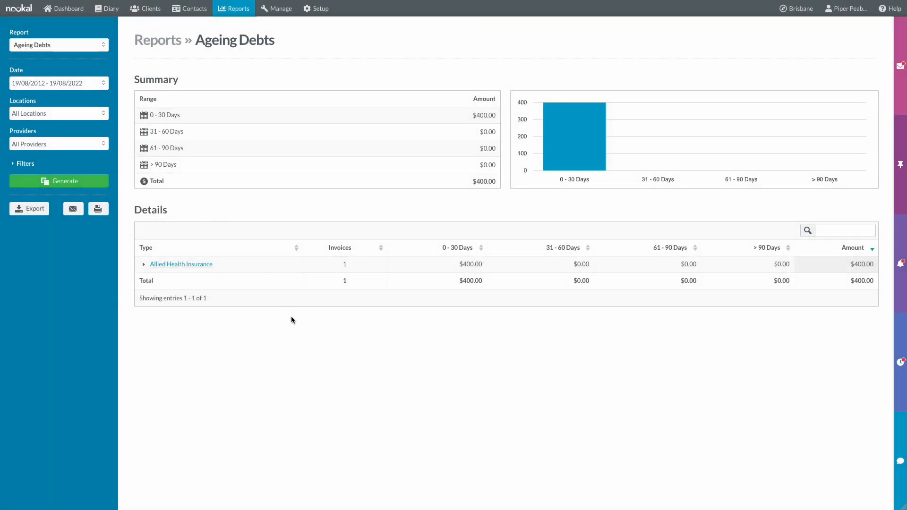
left_click(236, 265)
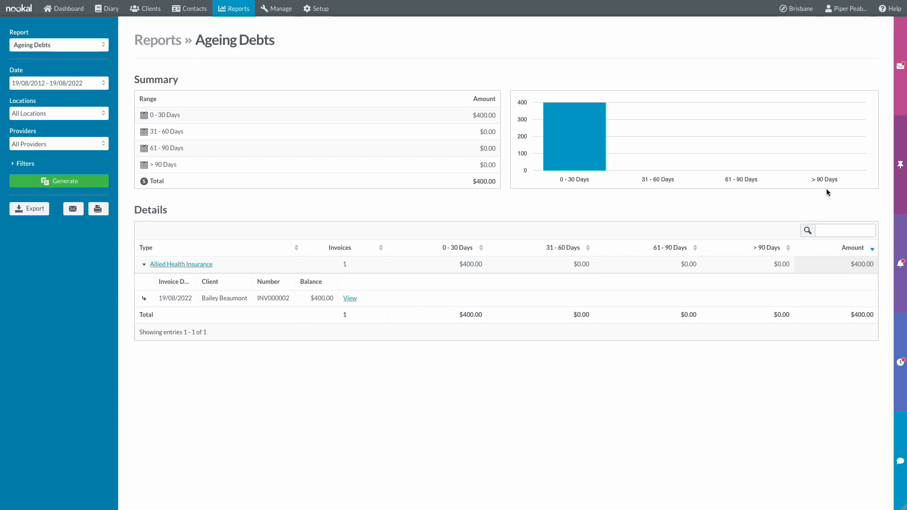
left_click(235, 9)
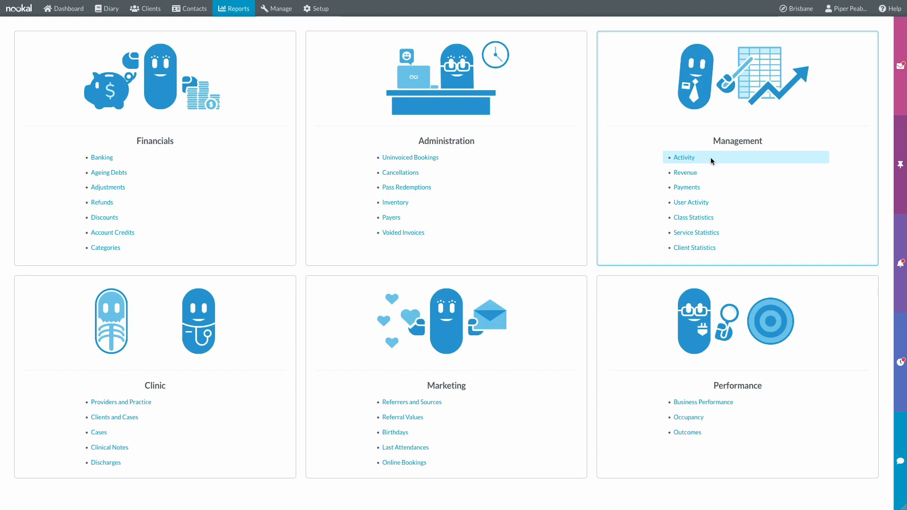
left_click(684, 157)
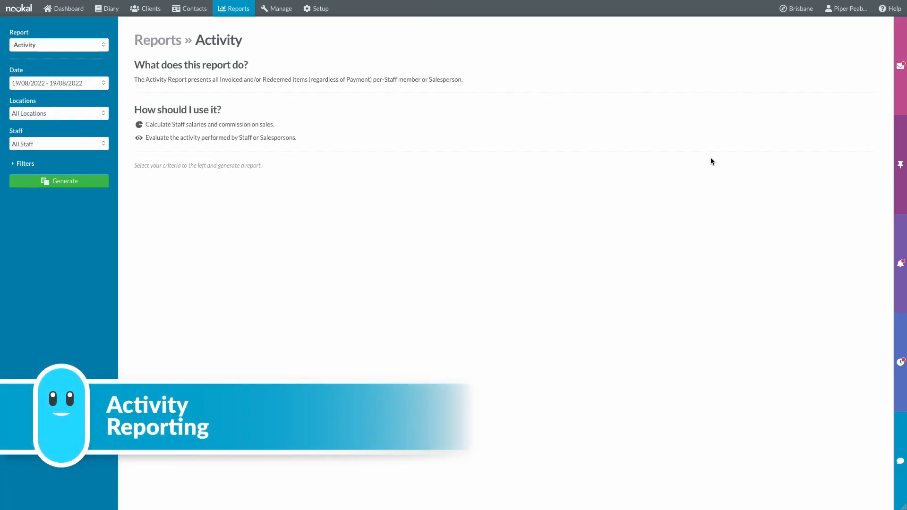
left_click(75, 179)
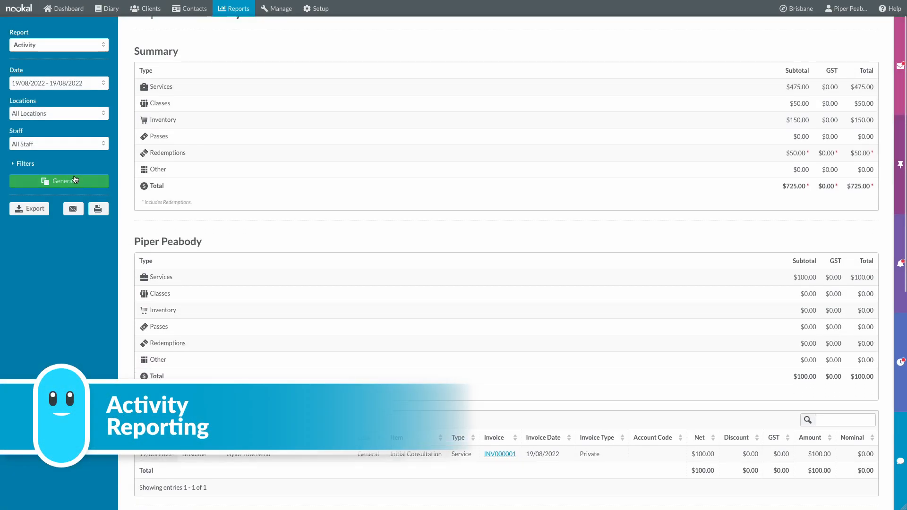
scroll(217, 207, "down", 2)
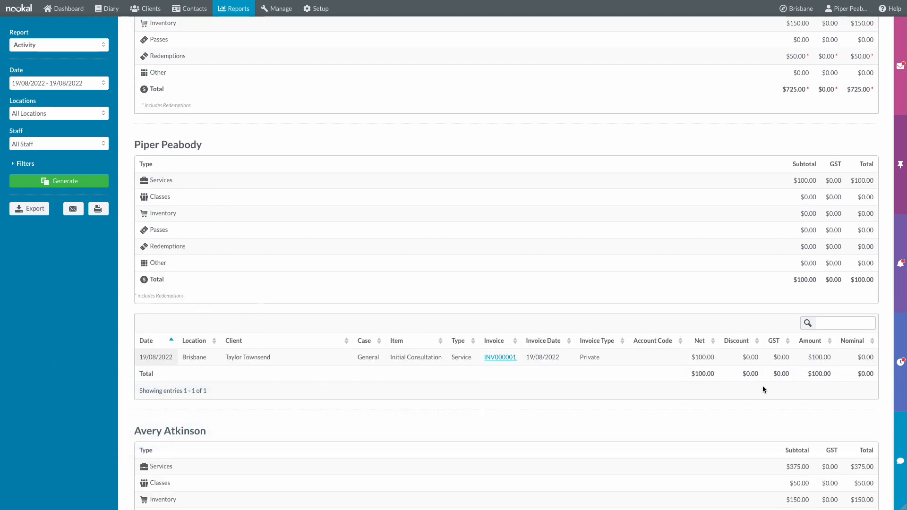
scroll(762, 386, "down", 5)
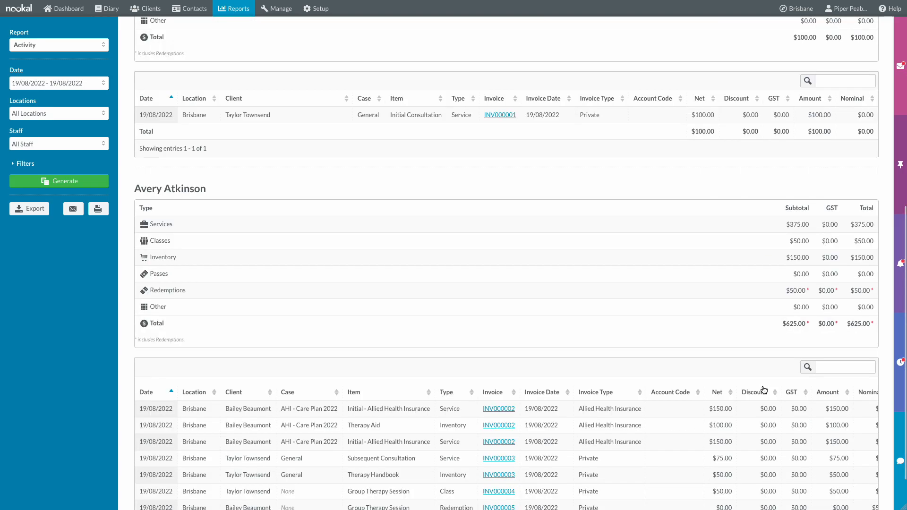
scroll(610, 304, "down", 1)
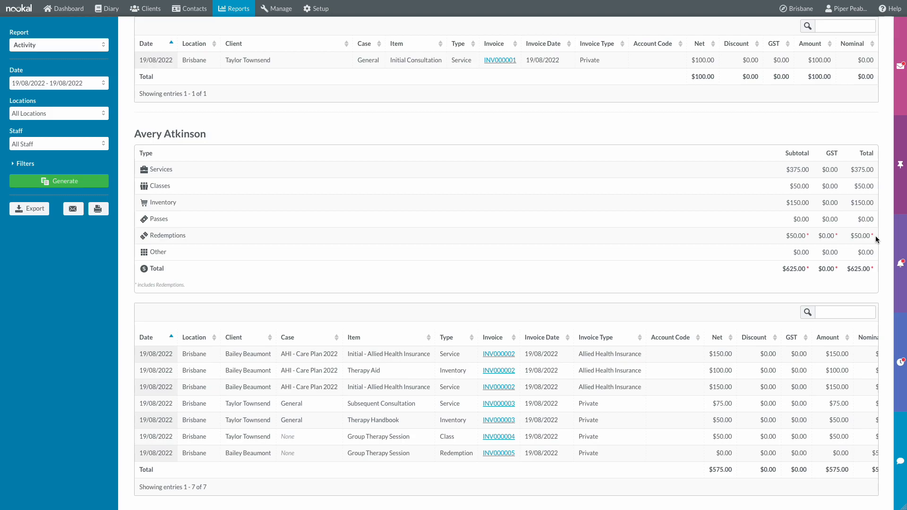
scroll(875, 237, "up", 9)
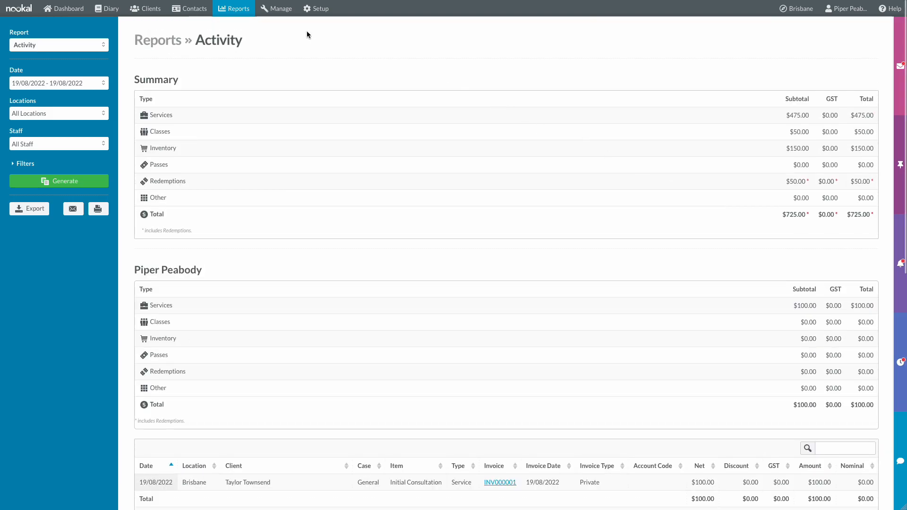
left_click(251, 15)
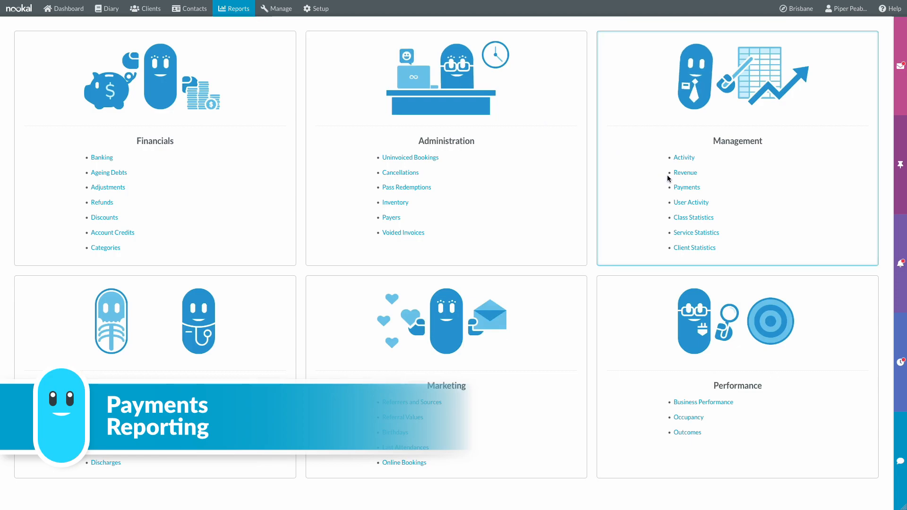
left_click(702, 187)
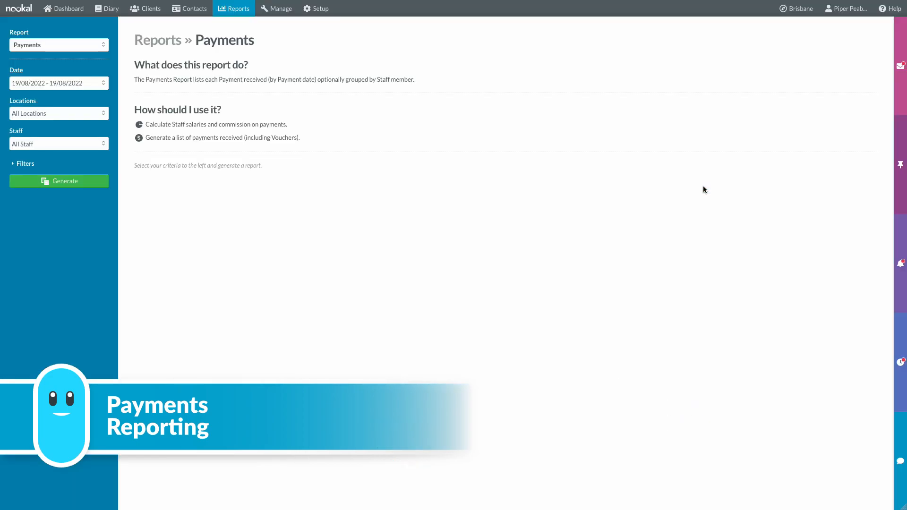
left_click(53, 182)
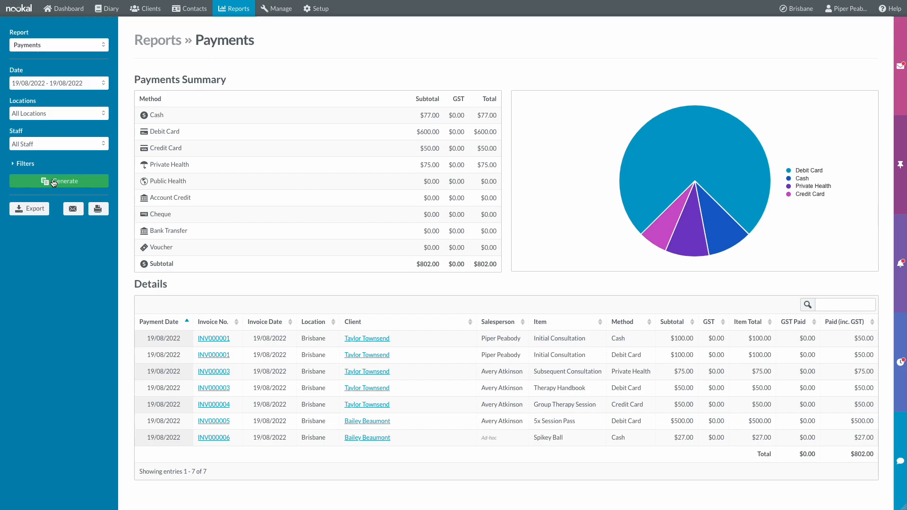
left_click(237, 9)
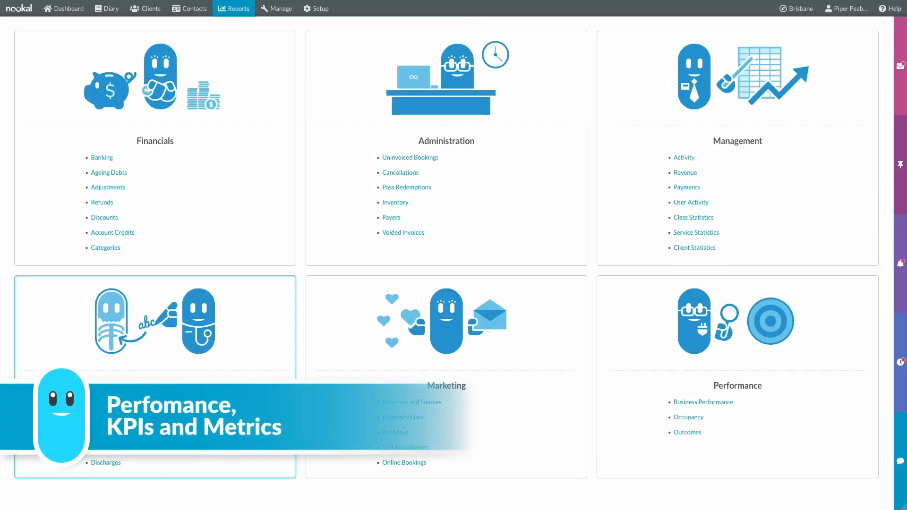
left_click(111, 402)
left_click(76, 179)
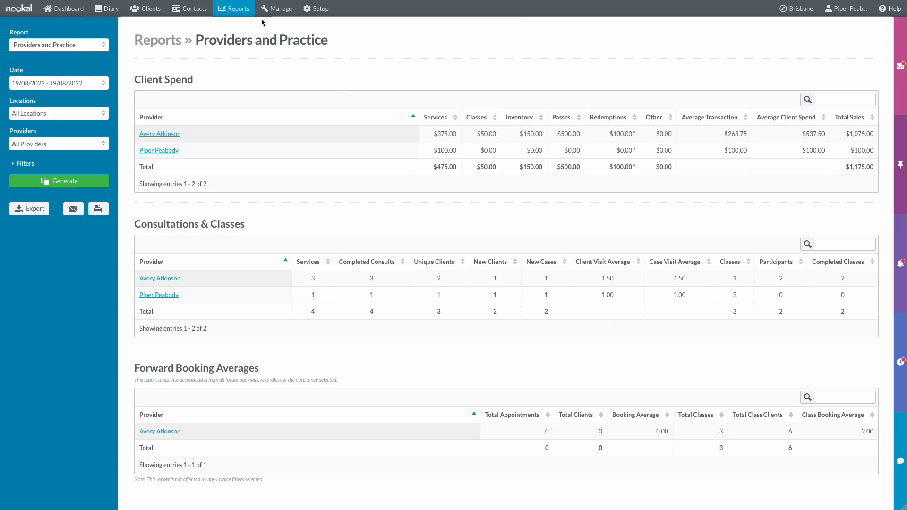
left_click(247, 10)
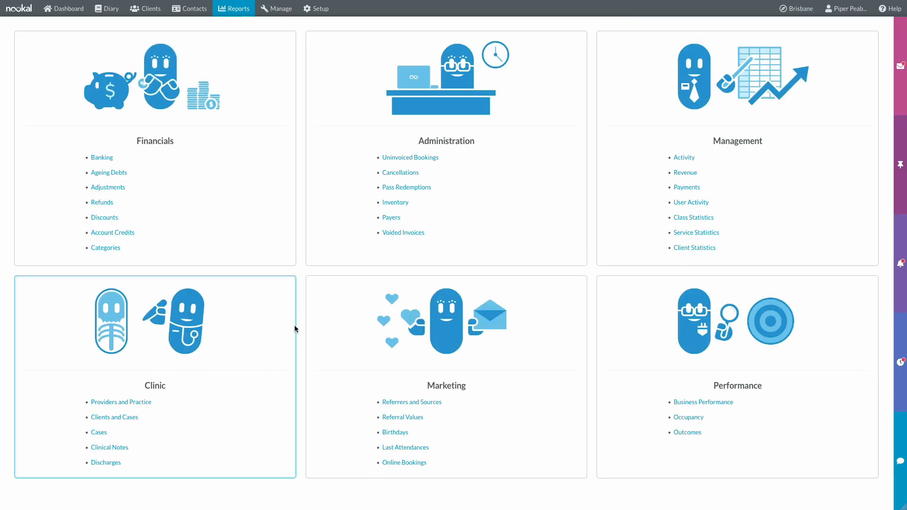
left_click(124, 447)
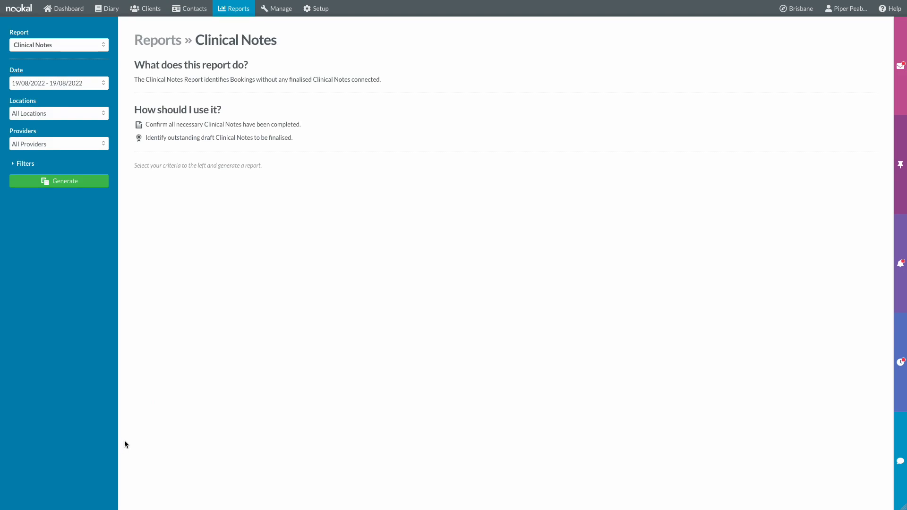
left_click(88, 182)
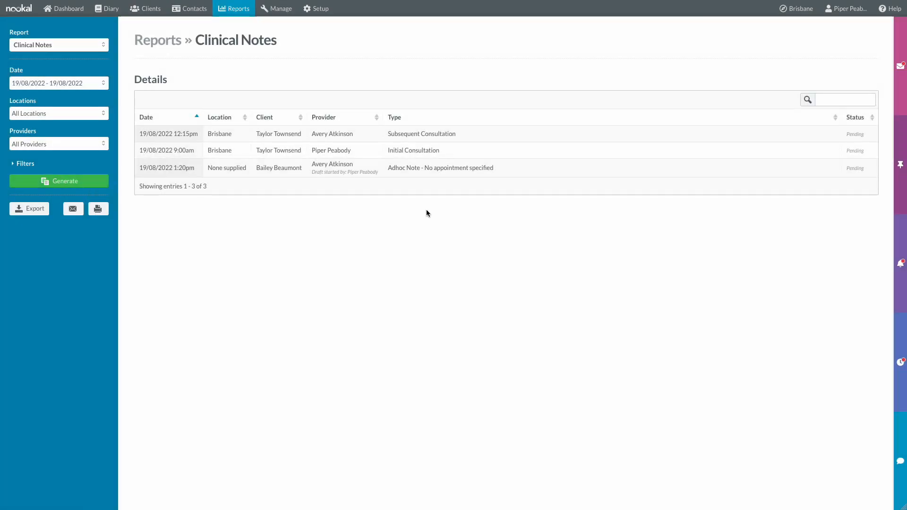
left_click(252, 9)
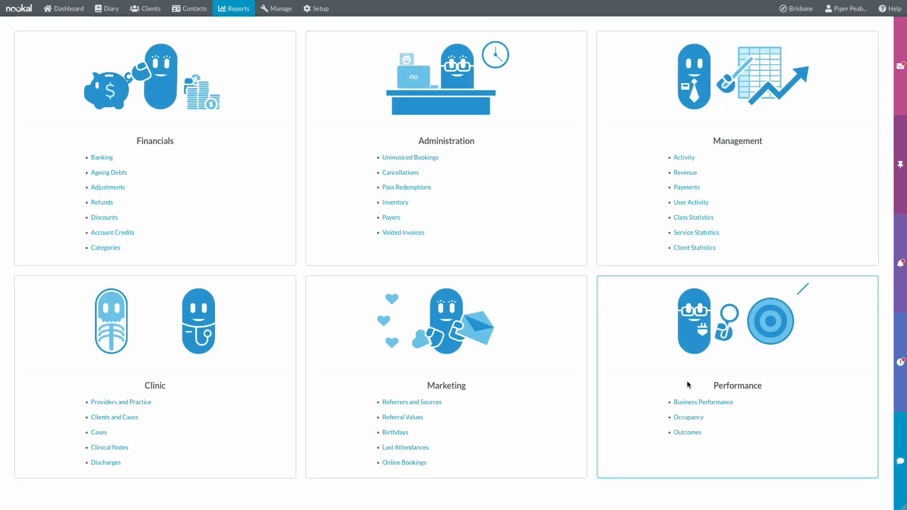
- Generate the Occupancy report, then return to the reports overview
left_click(753, 421)
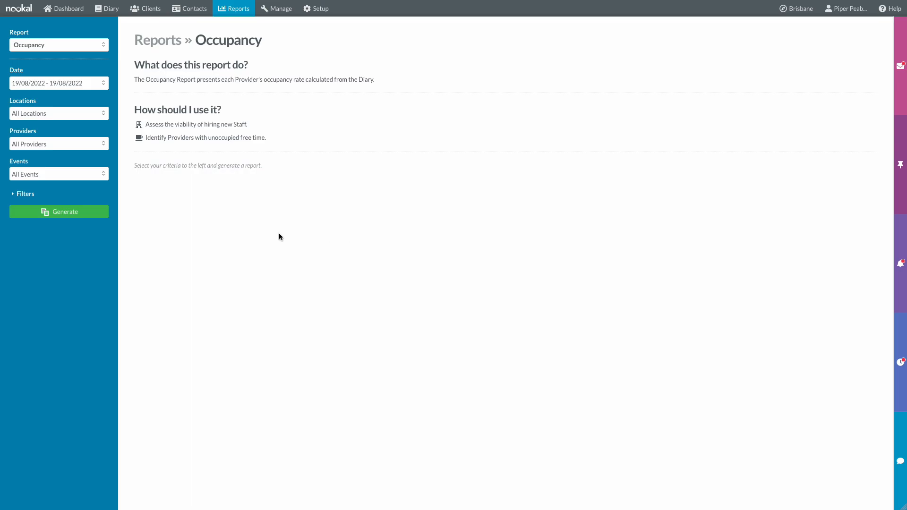
left_click(80, 215)
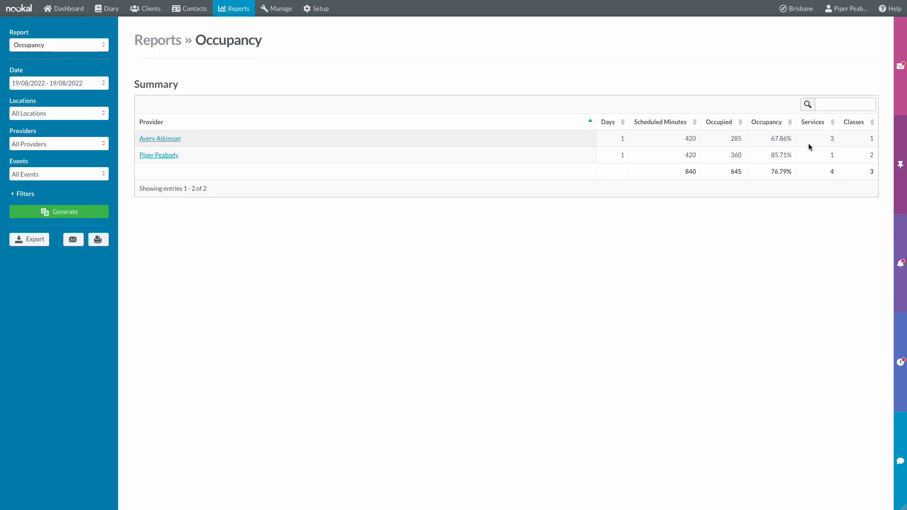
left_click(232, 10)
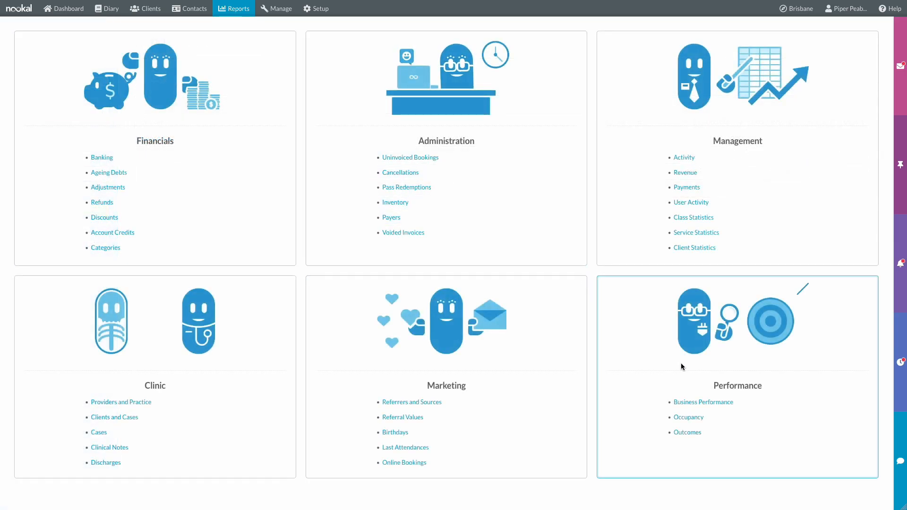
- Generate the Business Performance report, then go to the Manage overview
left_click(731, 407)
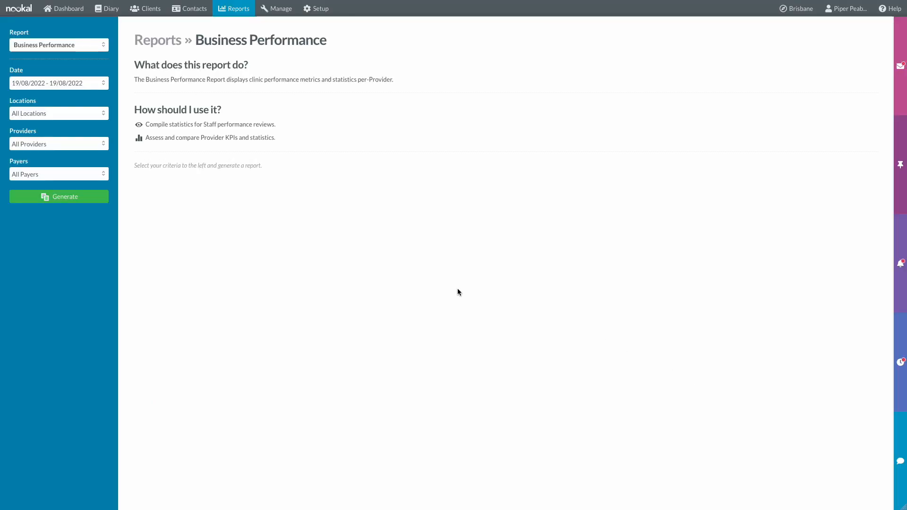
left_click(58, 201)
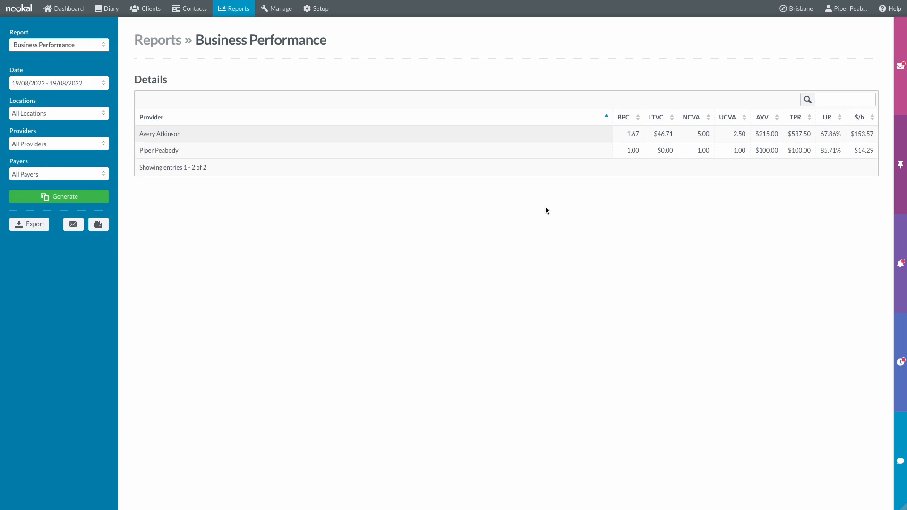
left_click(277, 11)
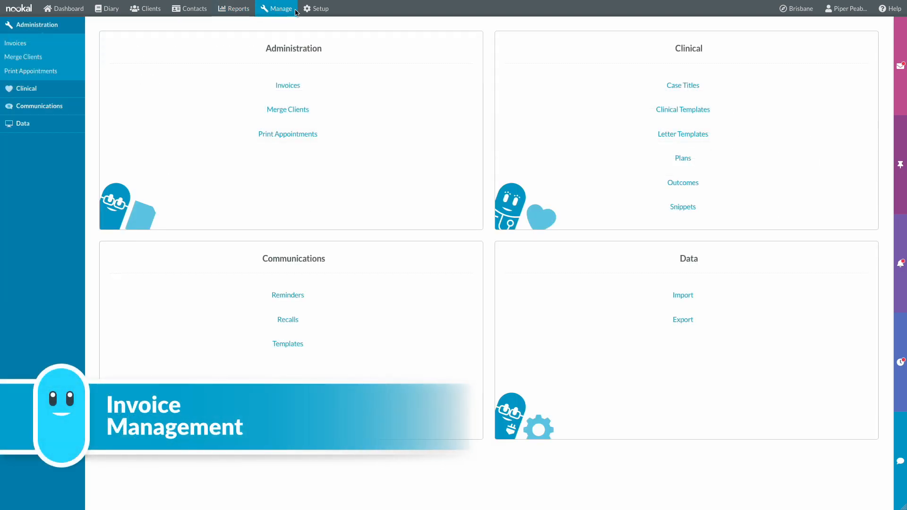
- In Bulk Invoicing, list today's Allied Health Insurance invoices and begin paying the selected $400.00 invoice
left_click(338, 95)
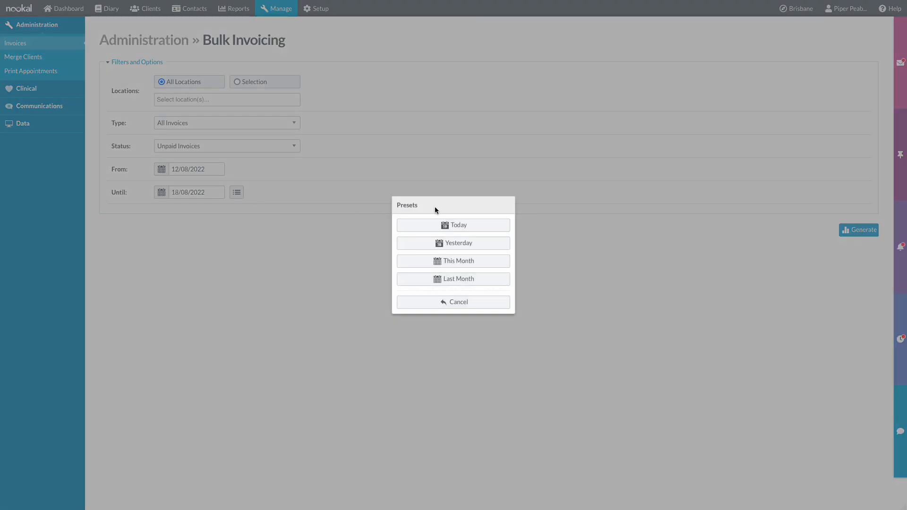
left_click(440, 225)
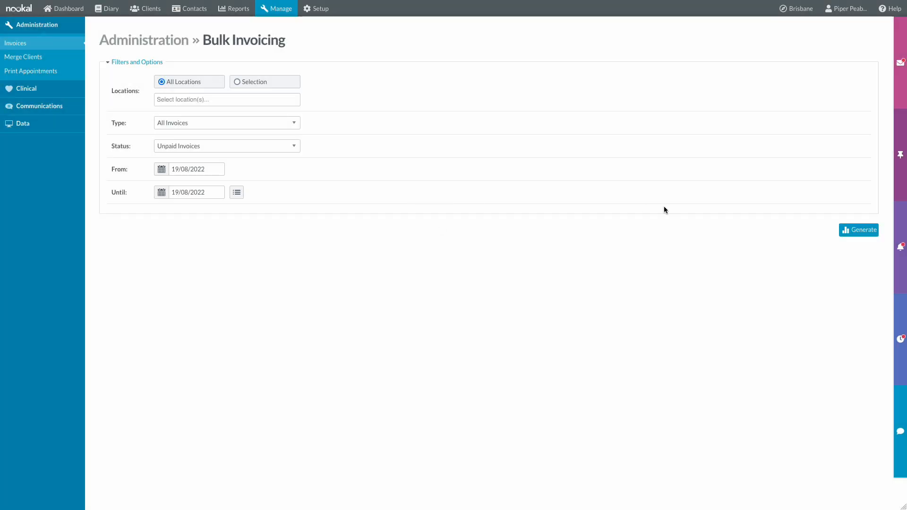
left_click(847, 230)
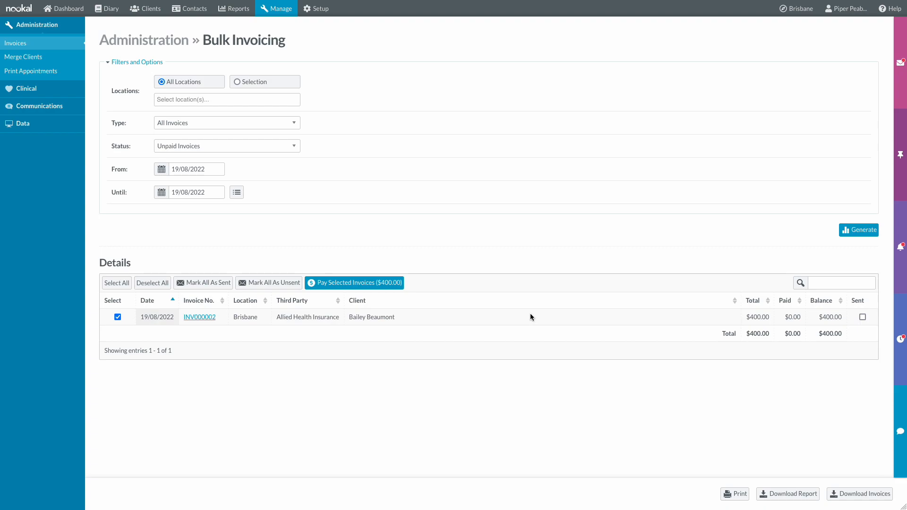
left_click(299, 123)
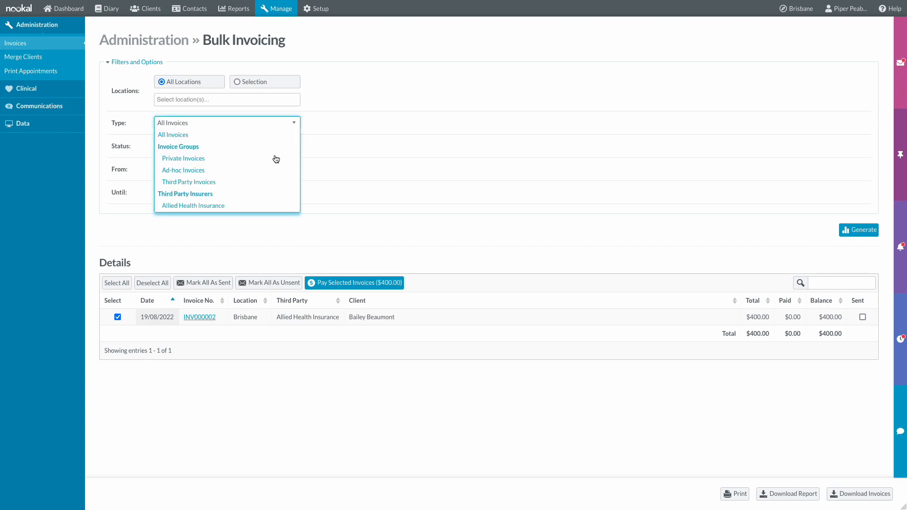
left_click(246, 201)
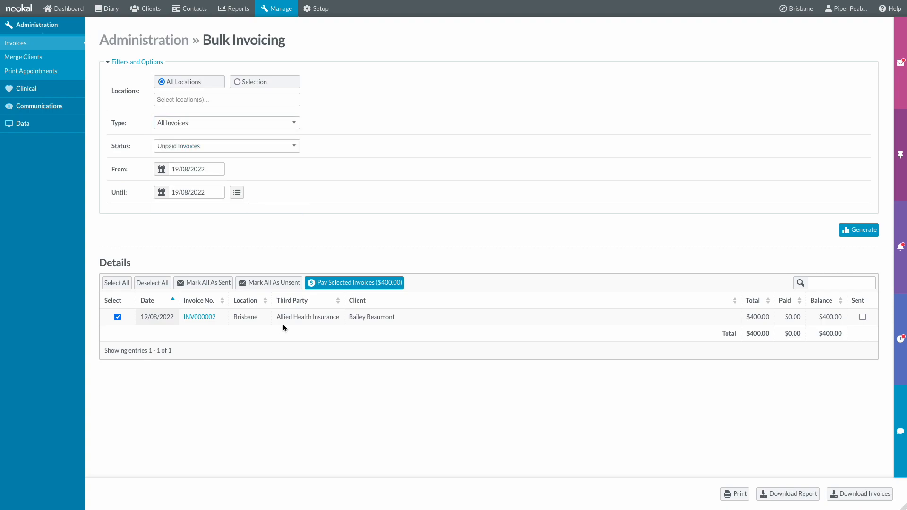
left_click(325, 284)
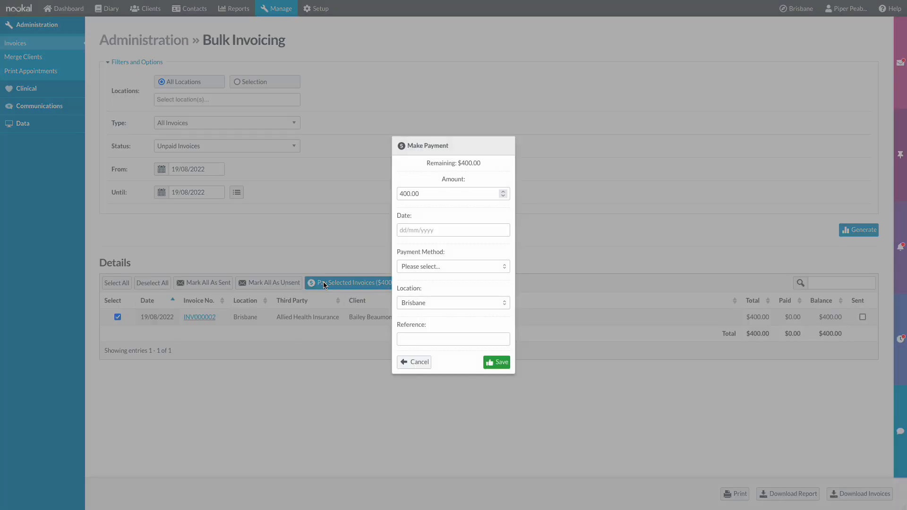
- Save a cheque payment dated 19/08/2022 with reference 1234, bank ABC, cheque no. 00123
left_click(418, 231)
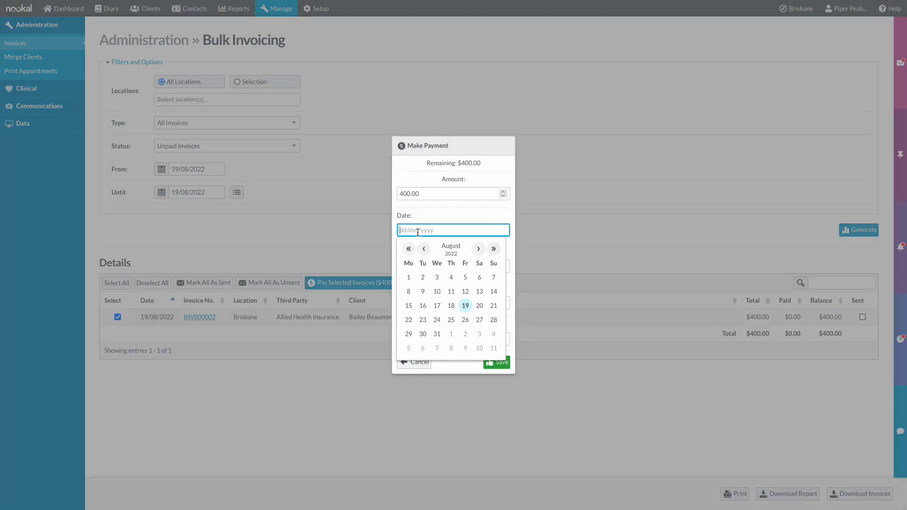
left_click(466, 305)
left_click(457, 263)
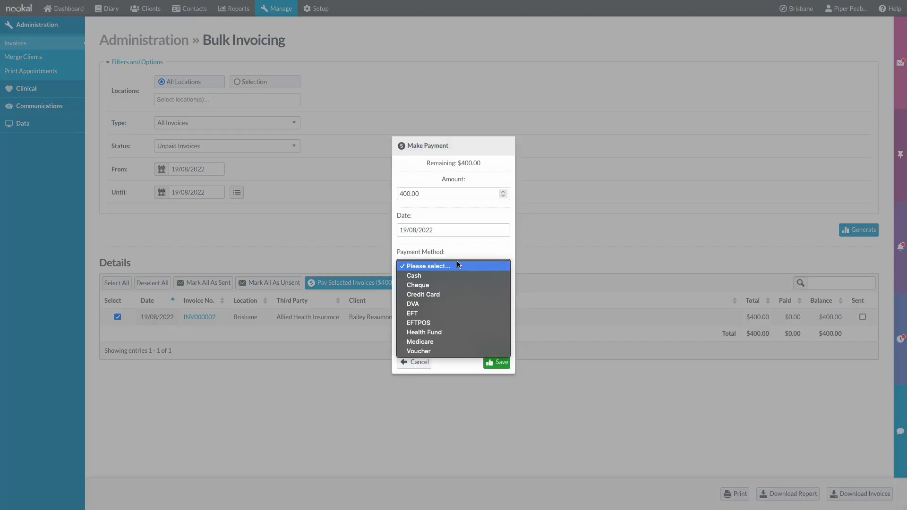
left_click(454, 286)
left_click(437, 339)
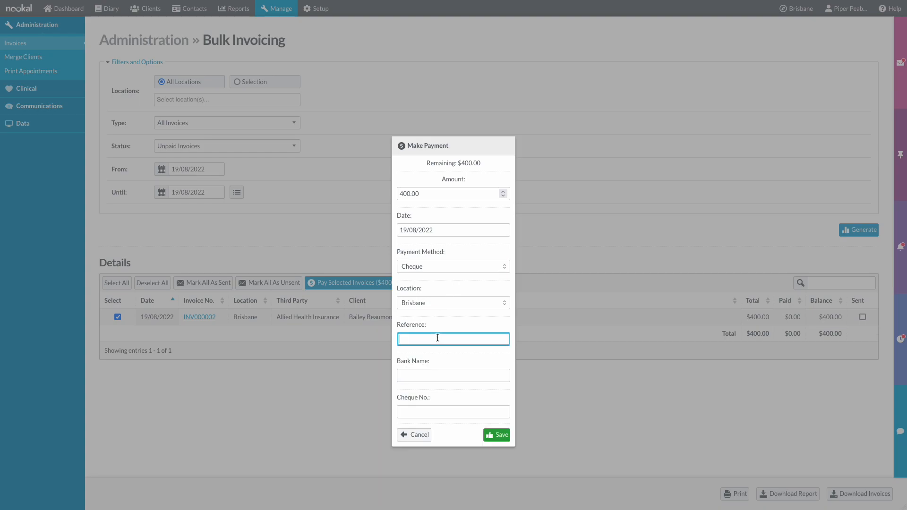
type("1234")
left_click(446, 372)
type("ABC")
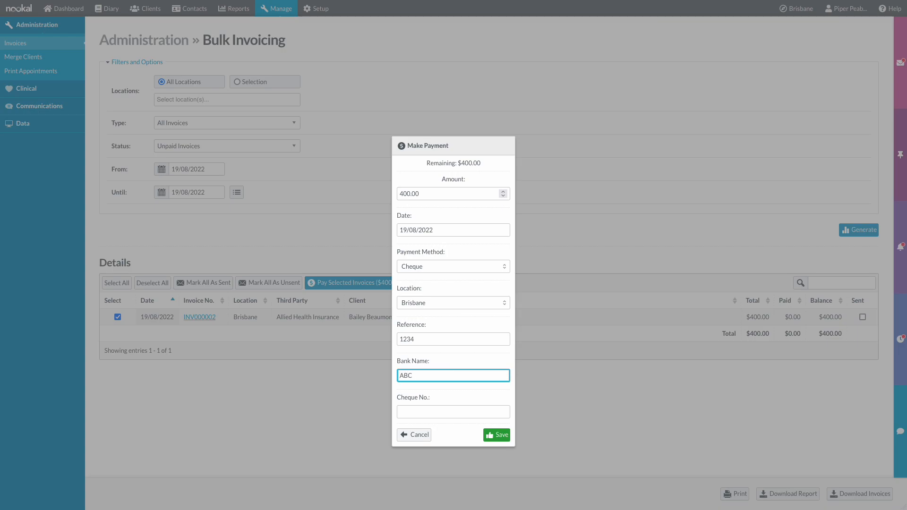
key("Tab")
type("00123")
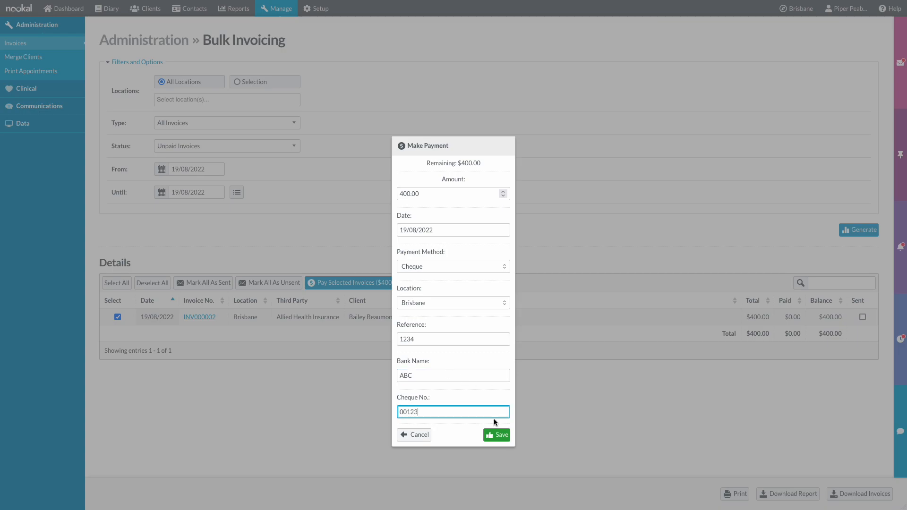
left_click(497, 432)
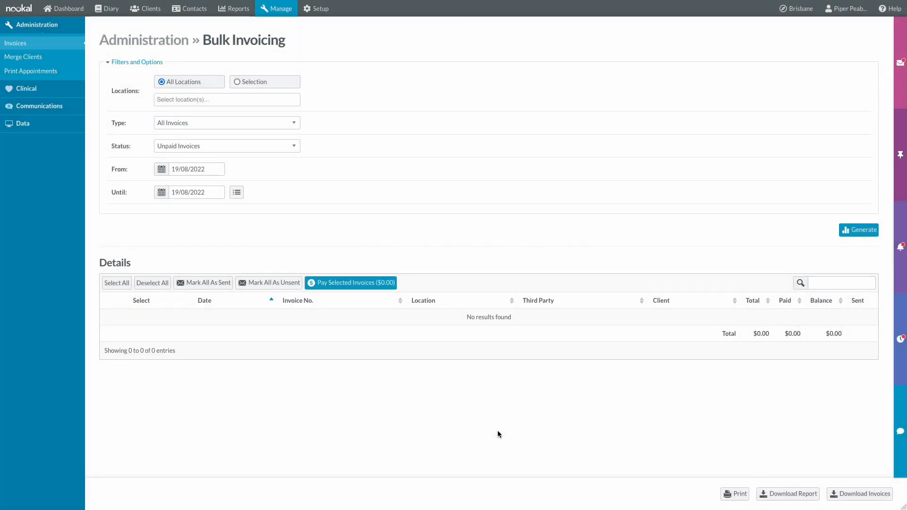
left_click(291, 14)
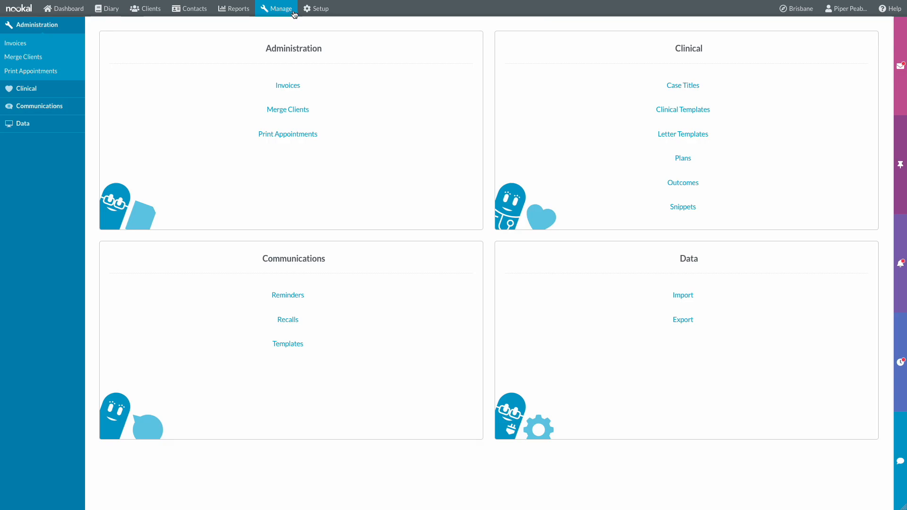
left_click(713, 85)
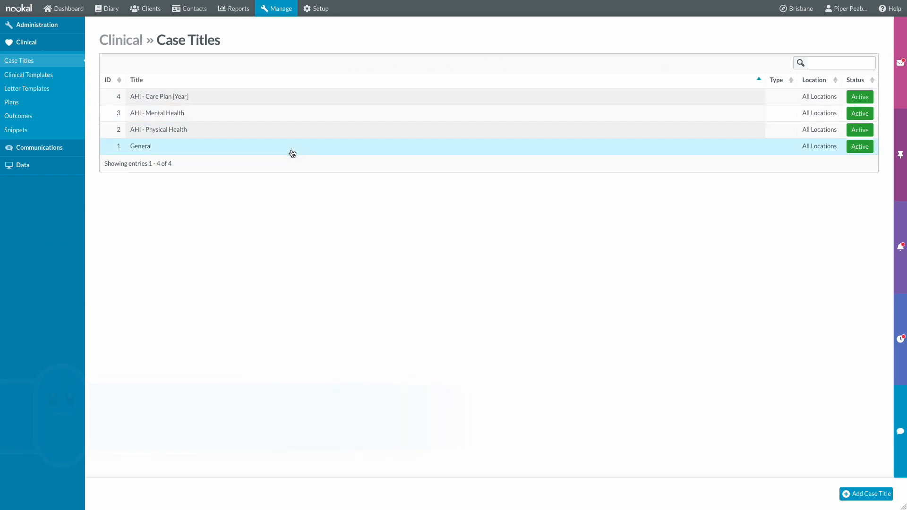
left_click(284, 9)
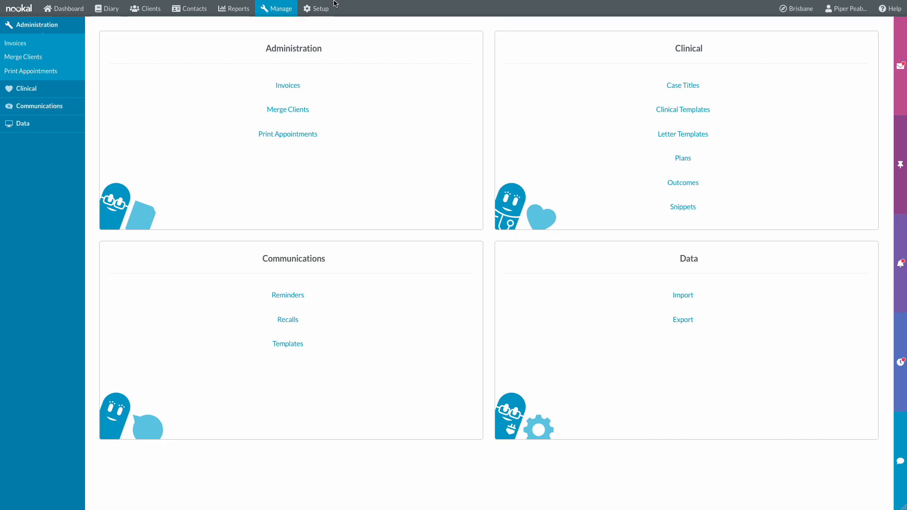
left_click(735, 118)
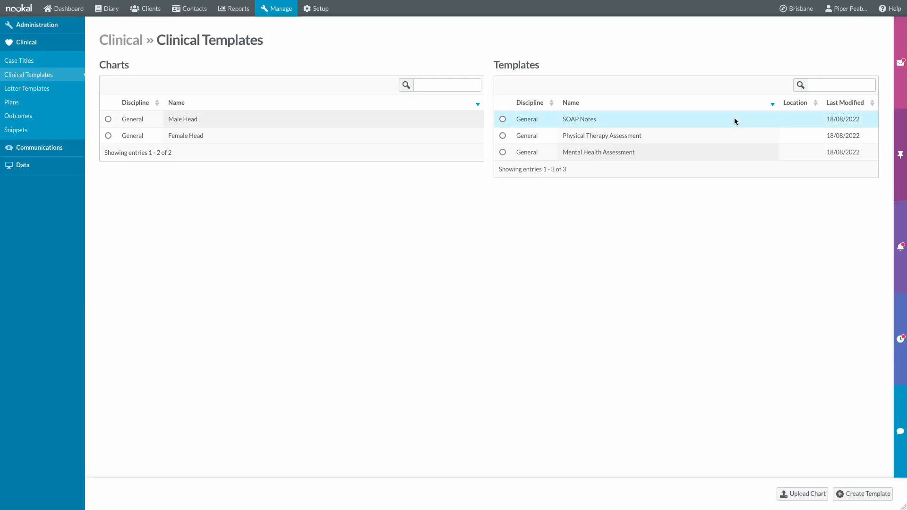
left_click(616, 121)
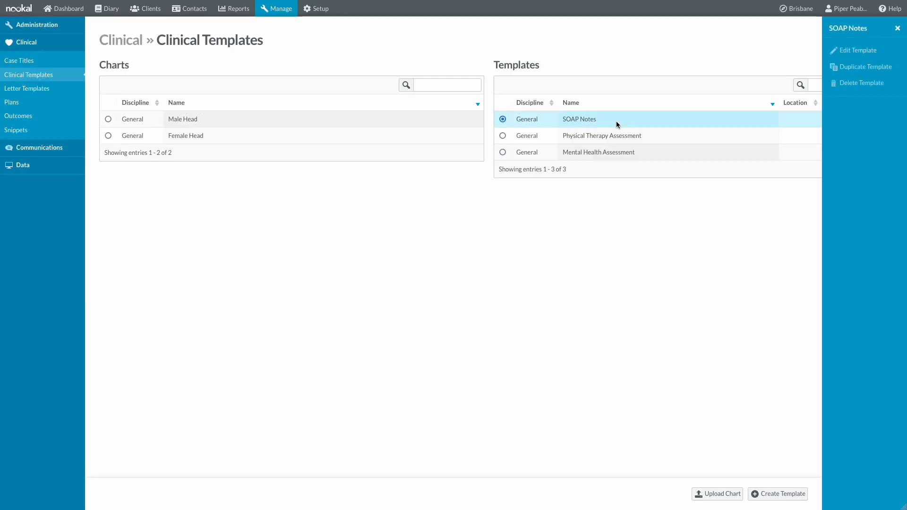
left_click(865, 55)
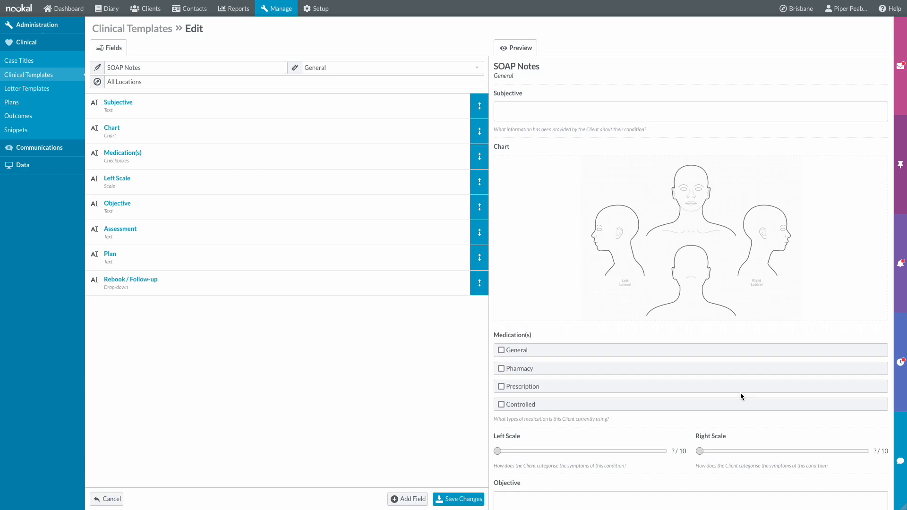
left_click(288, 10)
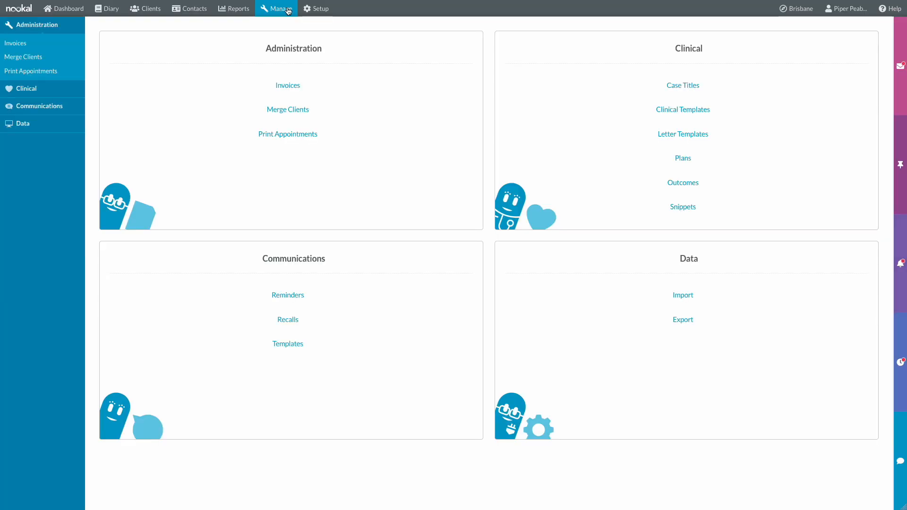
left_click(695, 109)
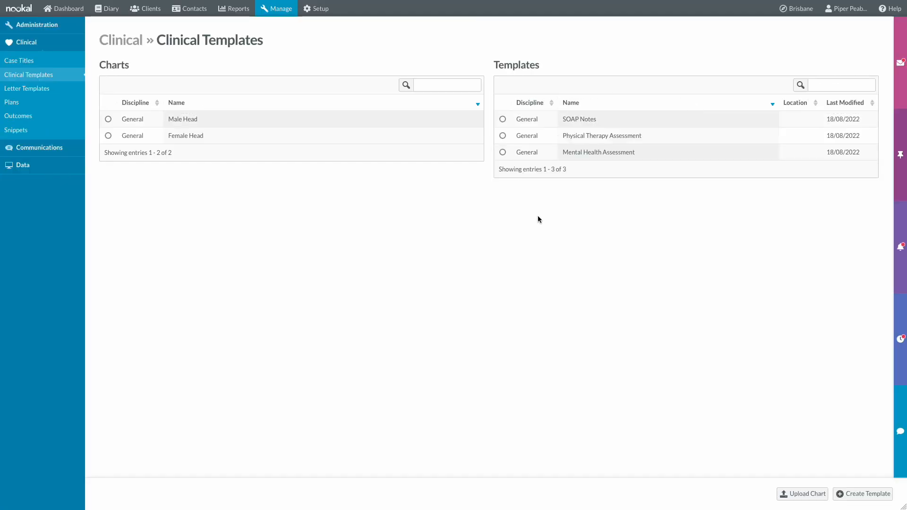
left_click(785, 498)
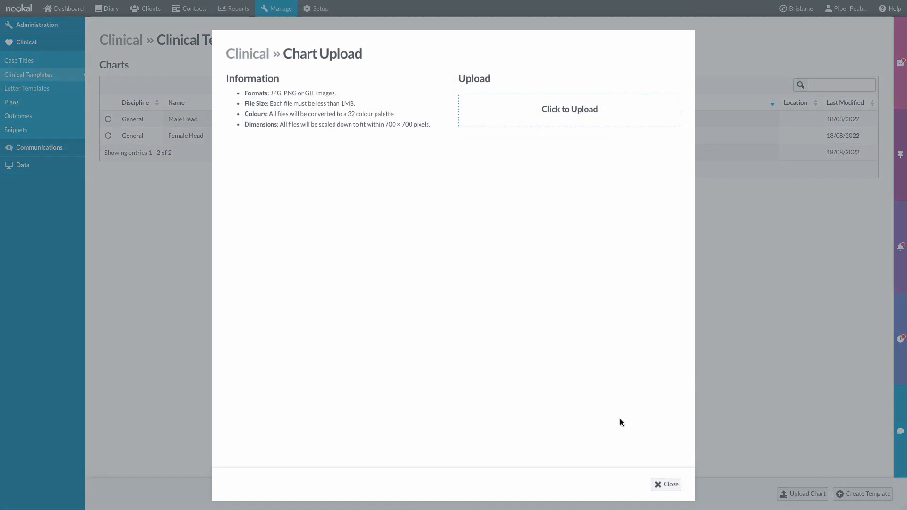
left_click(661, 484)
left_click(286, 12)
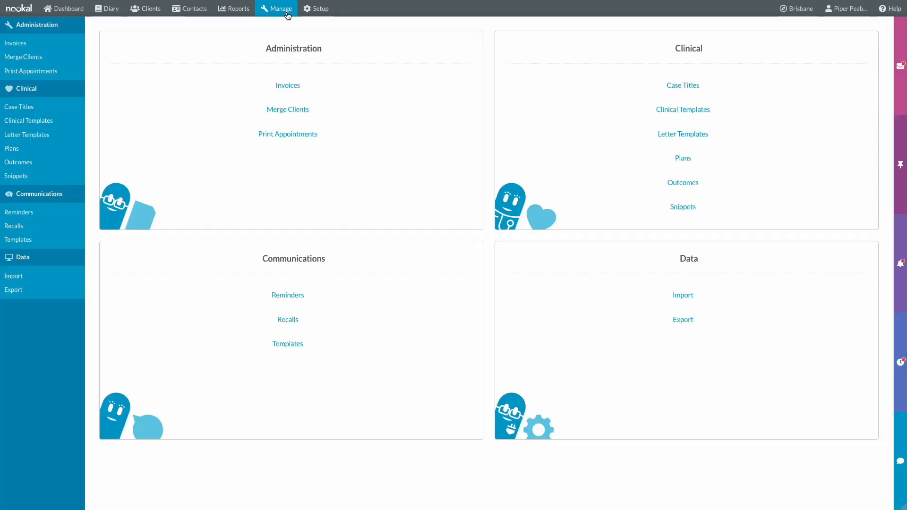
- Open the Doctor's Letter template for editing
left_click(692, 142)
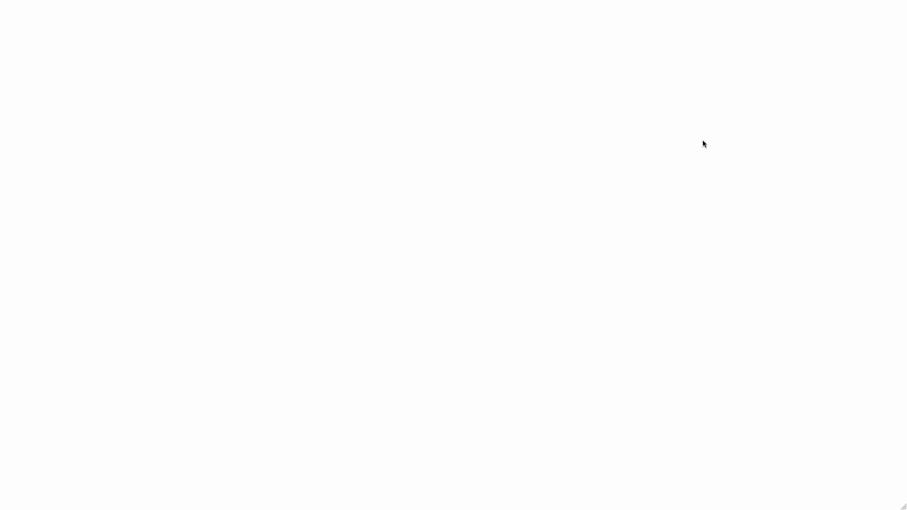
left_click(262, 103)
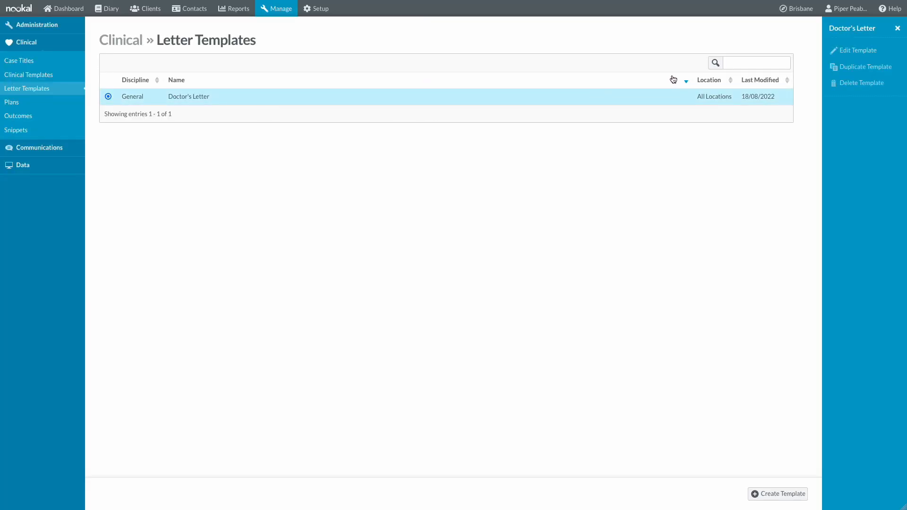
left_click(874, 50)
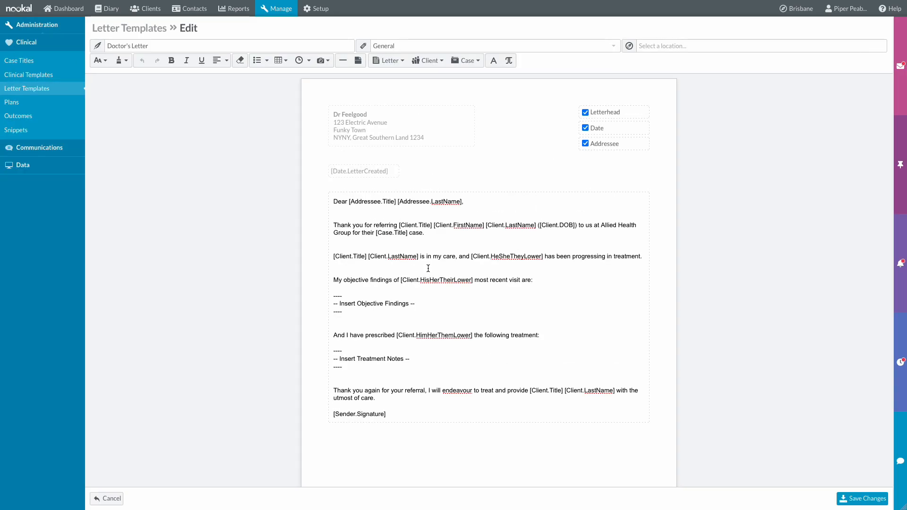
- Add the pronoun, 'first appointment with me was on' and [Bookings.FirstDate] to the letter, and save
left_click(427, 60)
mouse_move(430, 76)
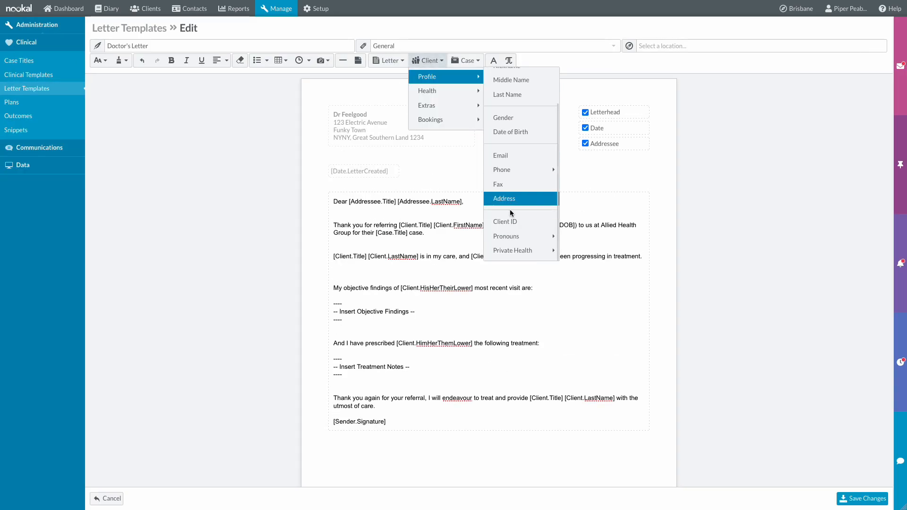
mouse_move(510, 237)
left_click(585, 265)
type("first ap")
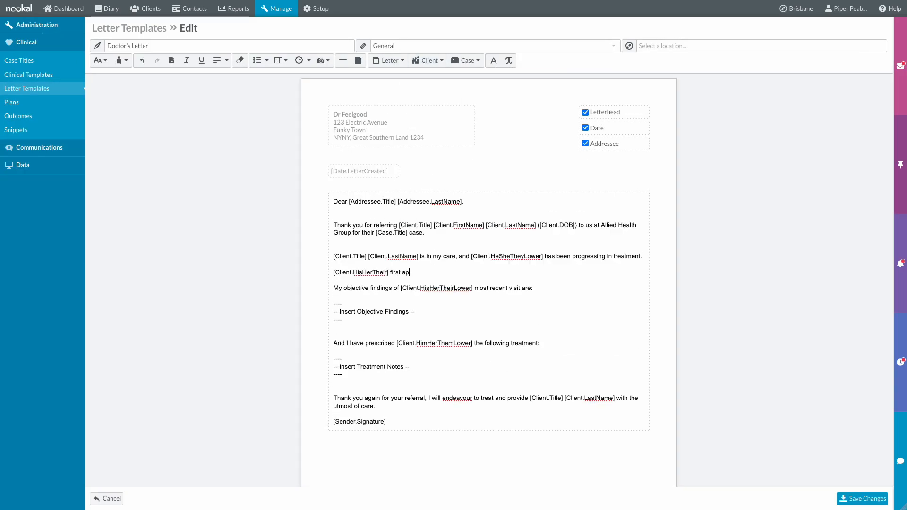
type("pointment with me was on")
left_click(427, 61)
mouse_move(433, 107)
left_click(501, 119)
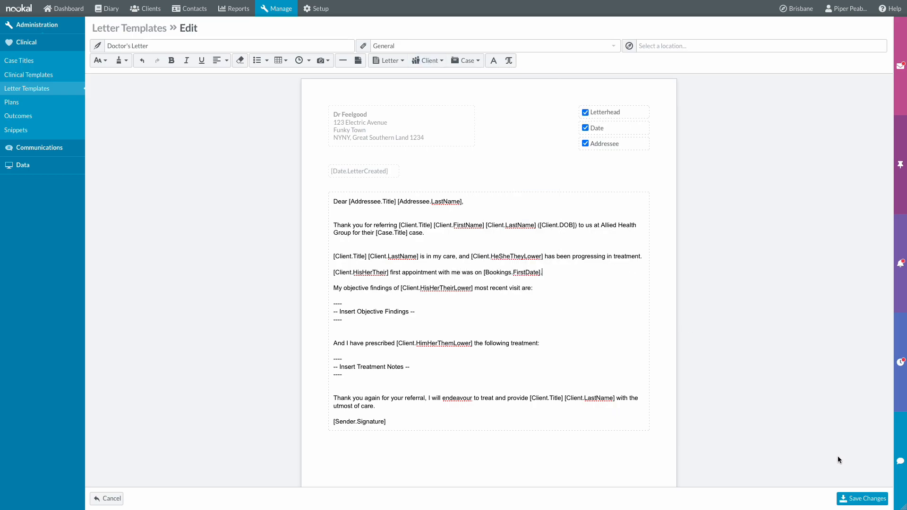
left_click(861, 499)
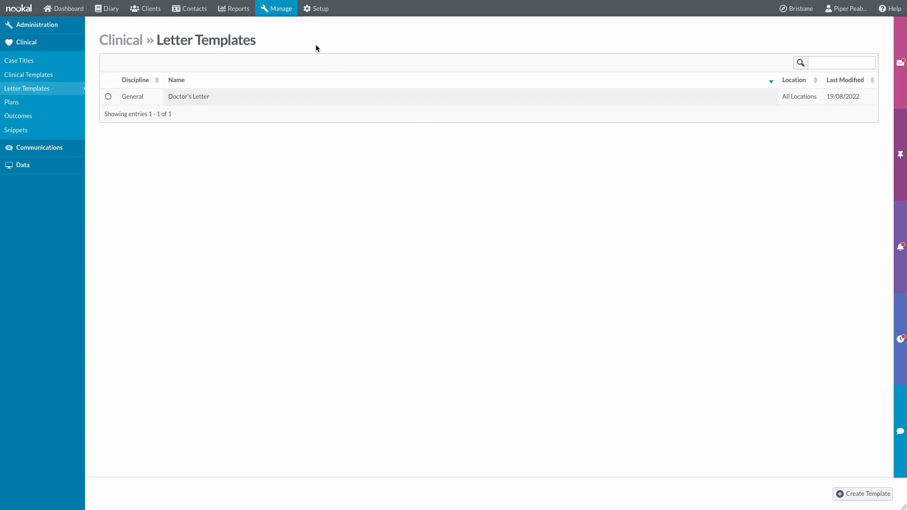
left_click(281, 14)
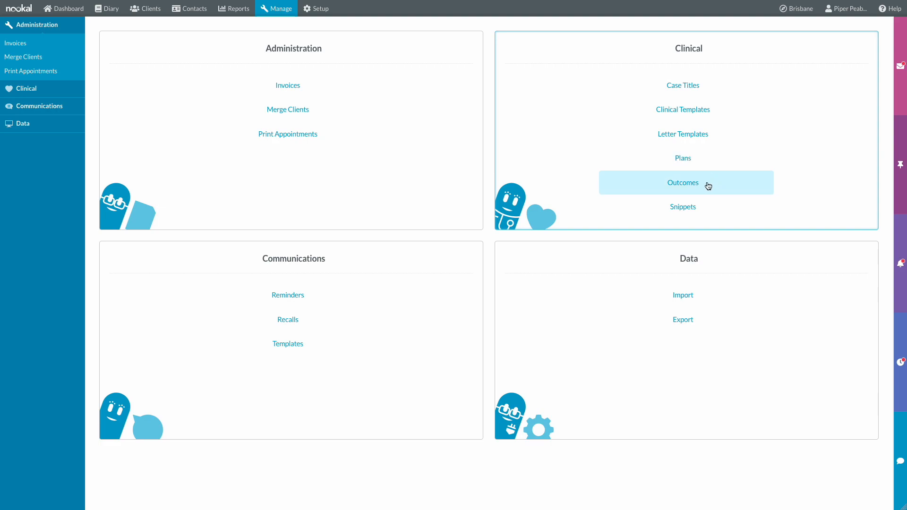
- Review the Vitals and Responses clinical snippets, then go to the Communications Reminders page
left_click(725, 206)
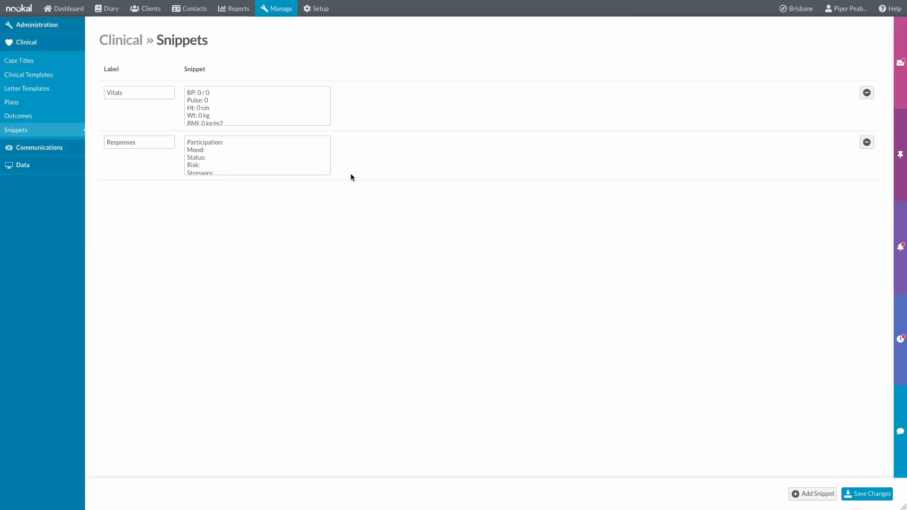
left_click(268, 8)
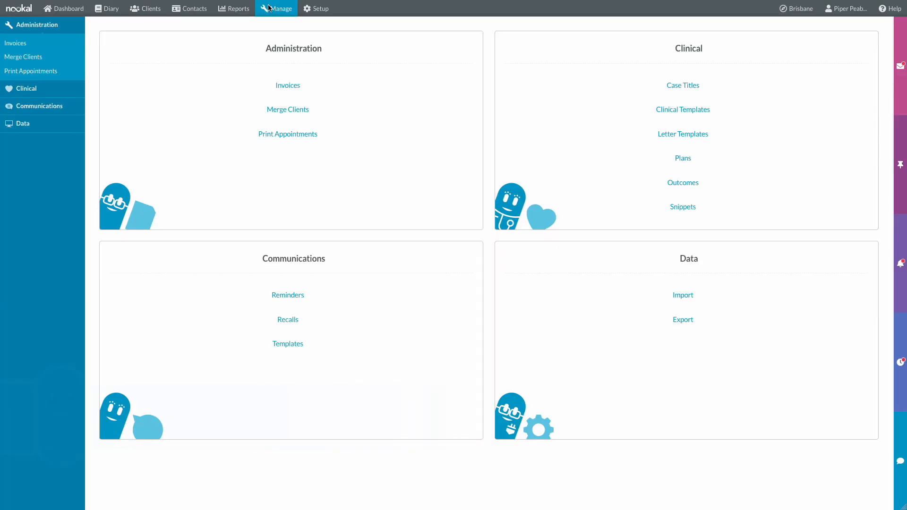
left_click(323, 294)
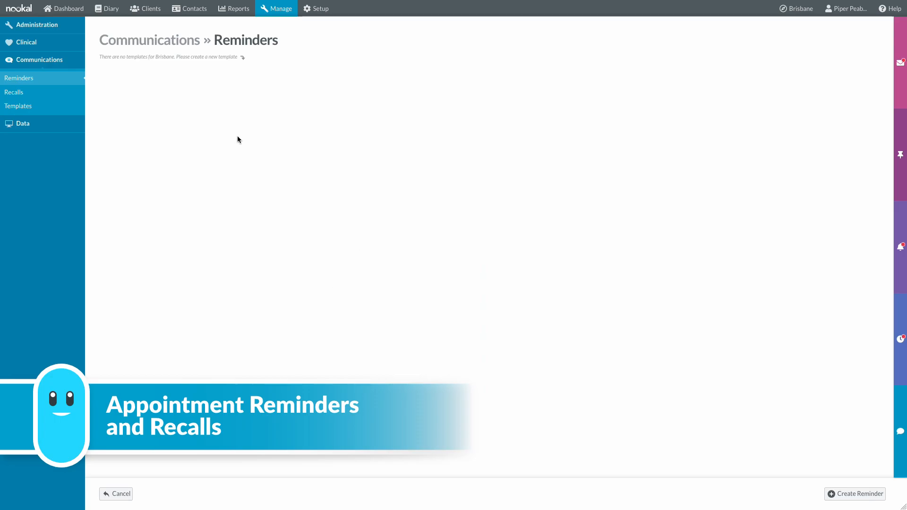
- Create a reminder titled 'Appointment Reminder' for all services, all locations and all providers
left_click(846, 492)
left_click(454, 122)
type("Appointment ")
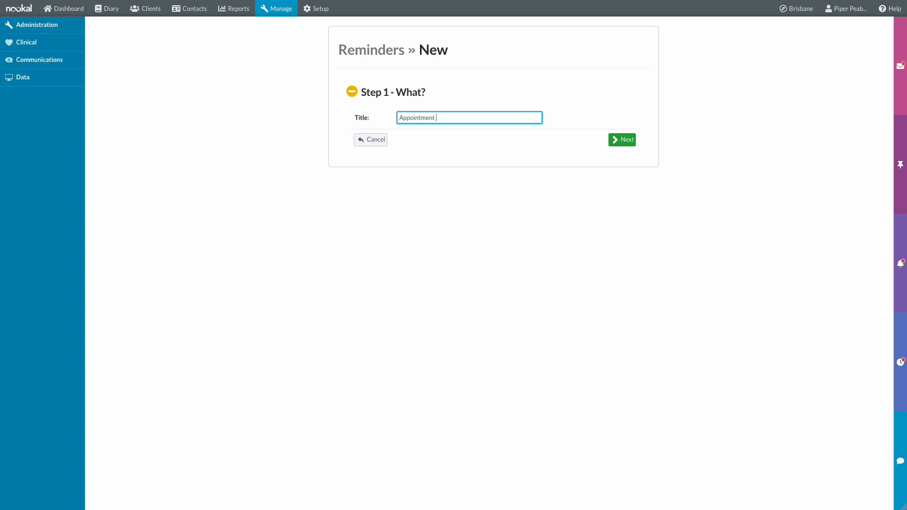
type("Reminder")
left_click(611, 140)
left_click(504, 154)
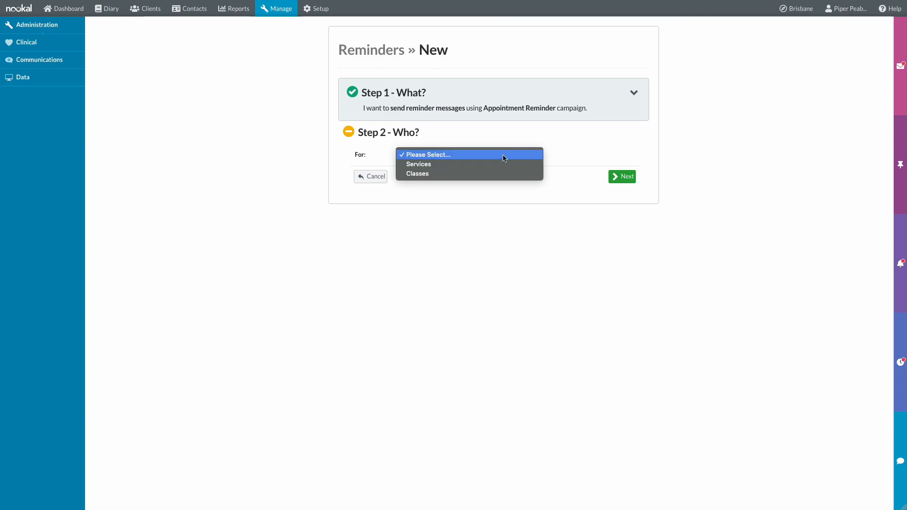
left_click(493, 162)
left_click(505, 177)
left_click(490, 185)
left_click(480, 209)
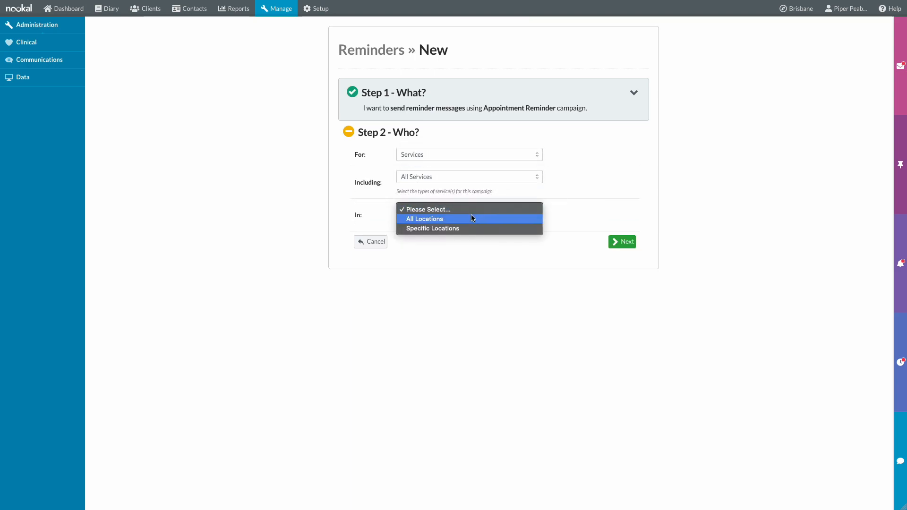
left_click(472, 217)
left_click(467, 242)
left_click(461, 249)
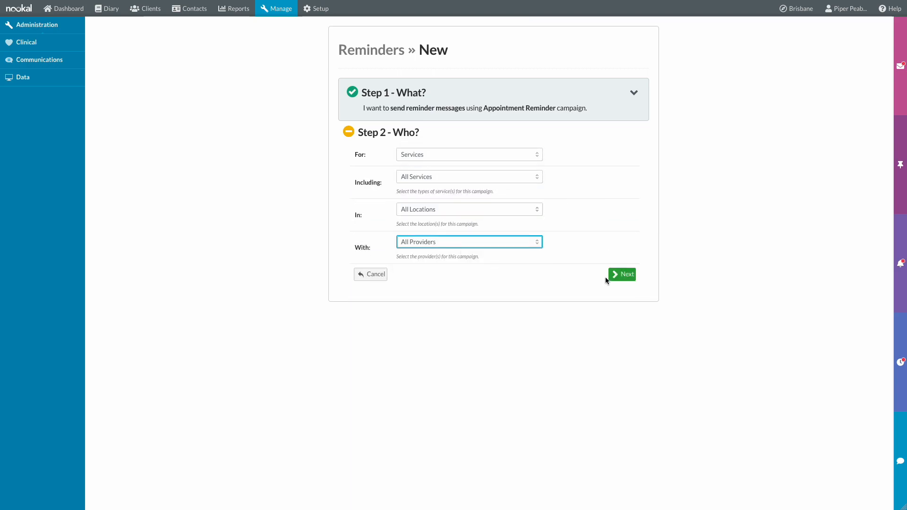
left_click(620, 275)
- Schedule it 1 day before, every day, skipping weekends, sent at 12:00pm
left_click(414, 202)
left_click(412, 211)
left_click(421, 225)
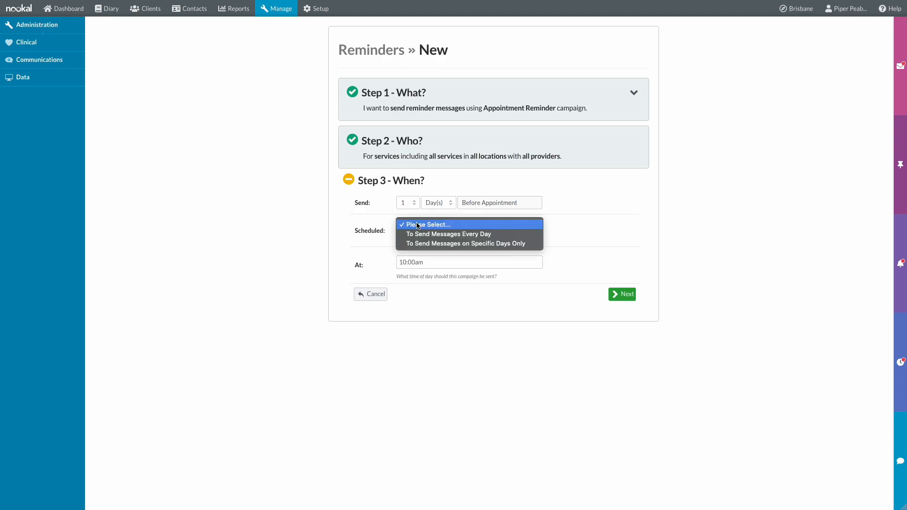
left_click(420, 236)
left_click(422, 254)
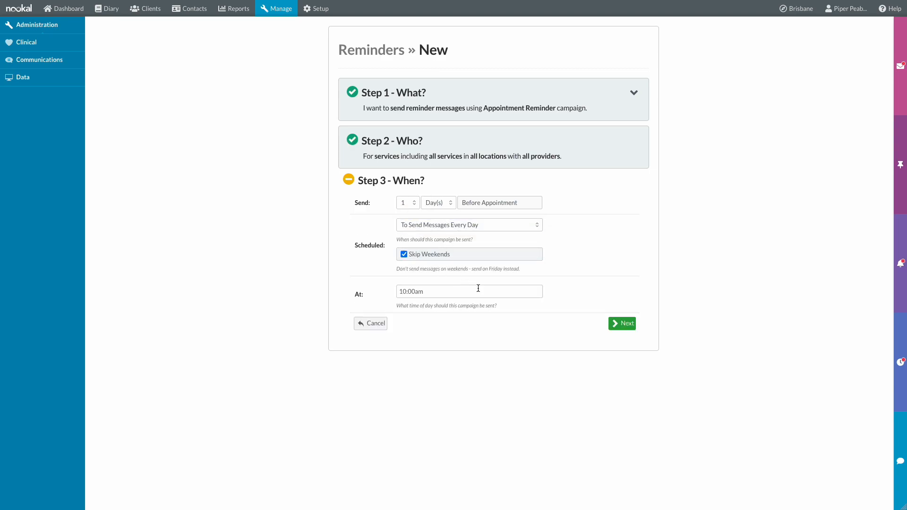
left_click(530, 291)
scroll(484, 339, "down", 5)
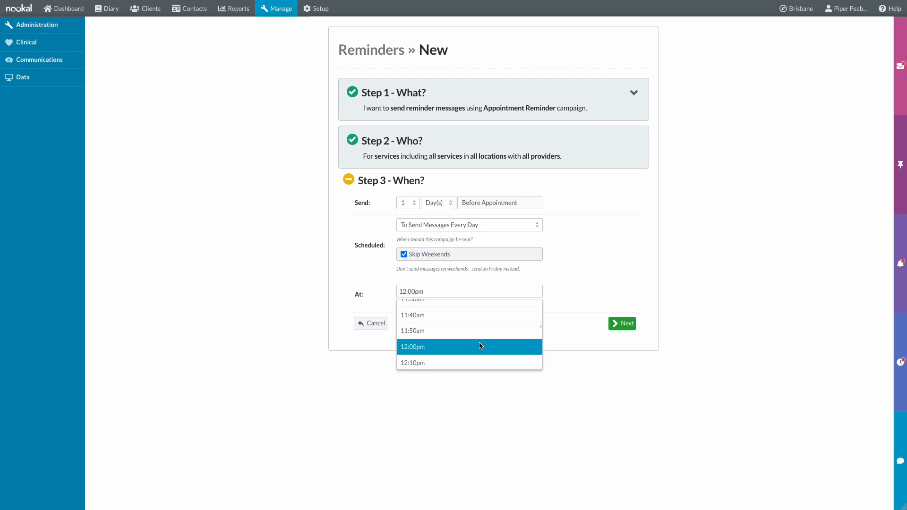
left_click(480, 346)
left_click(621, 324)
- Write 'Hi [first name], just reminding you about your appointment on [date] at [time] with [provider]'
left_click(461, 323)
type("Hi")
left_click(418, 303)
left_click(436, 331)
type(", just reminding you about your appointment on")
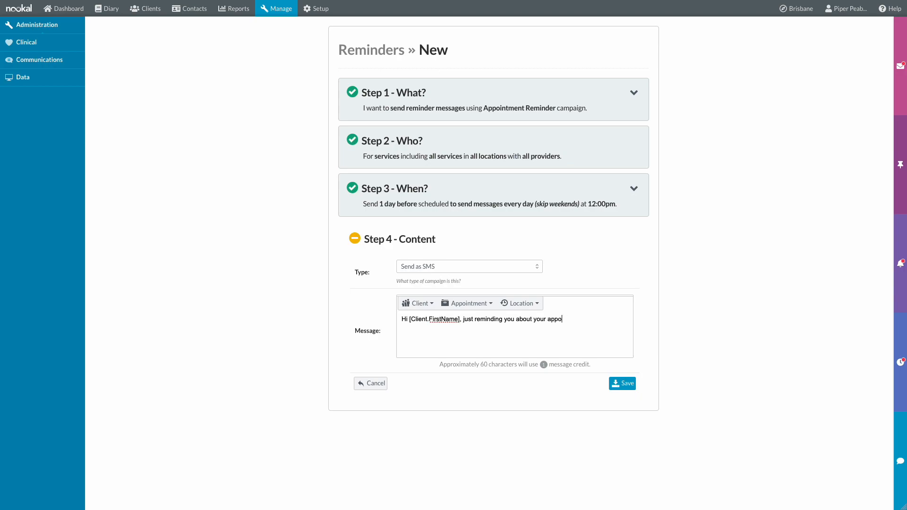
left_click(467, 303)
left_click(470, 320)
left_click(467, 304)
left_click(471, 361)
type("at")
left_click(586, 333)
type("with")
left_click(481, 307)
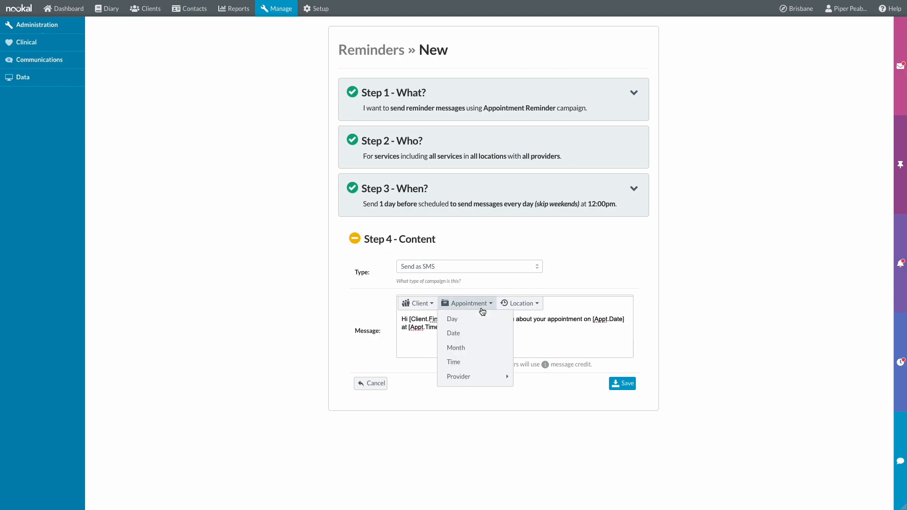
mouse_move(501, 377)
left_click(539, 420)
type(". Please a")
- Finish the message with 'Please call [location phone] for cancellations.'
key("BackSpace")
type("call")
left_click(519, 304)
left_click(528, 347)
type("to c")
key("BackSpace")
key("BackSpace")
key("BackSpace")
key("BackSpace")
key("BackSpace")
key("BackSpace")
key("BackSpace")
key("BackSpace")
key("BackSpace")
key("BackSpace")
key("BackSpace")
type("reply Y to confirm")
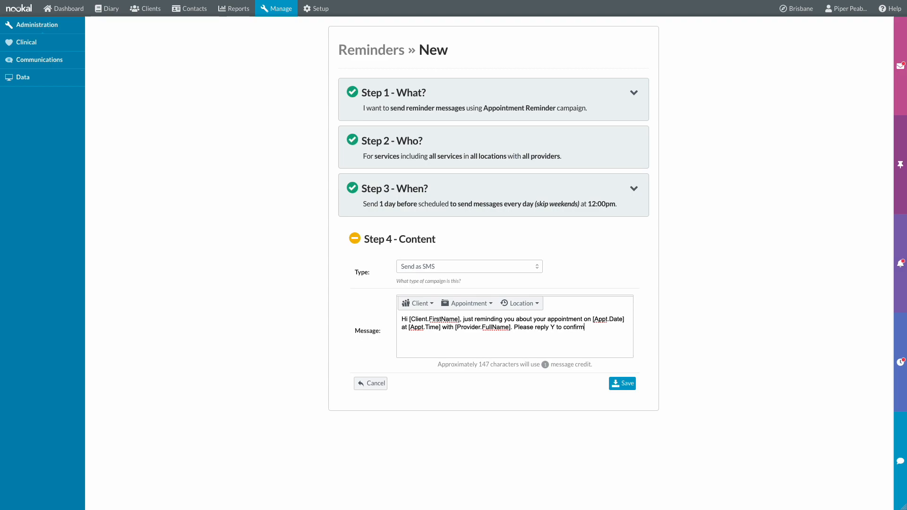
key("BackSpace")
key("BackSpace")
key("BackSpace")
key("BackSpace")
key("BackSpace")
key("BackSpace")
key("BackSpace")
key("BackSpace")
key("BackSpace")
key("BackSpace")
key("BackSpace")
key("BackSpace")
key("BackSpace")
key("BackSpace")
key("BackSpace")
key("BackSpace")
key("BackSpace")
key("BackSpace")
type("call")
left_click(520, 304)
left_click(529, 348)
type("for cancellations.")
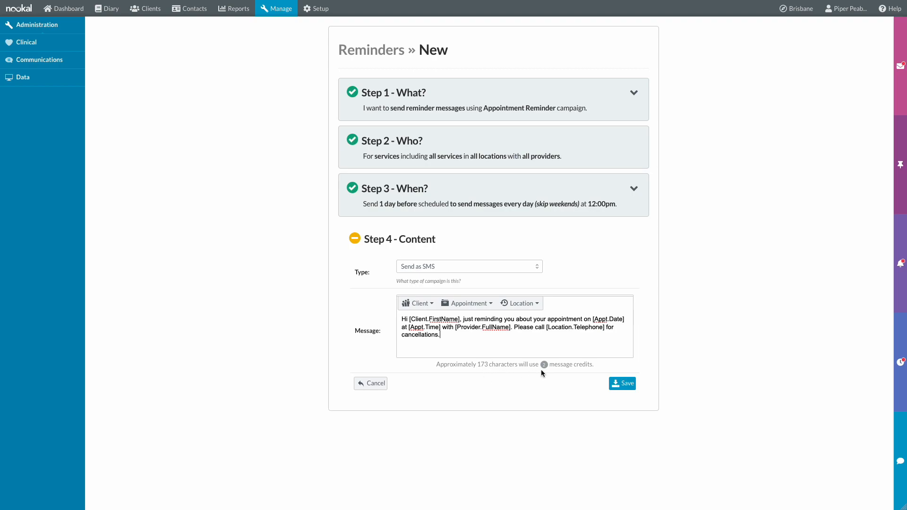
- Reword it to 'booking', 'Call [phone] to cancel', then save and return to Manage
double_click(578, 319)
type("booking")
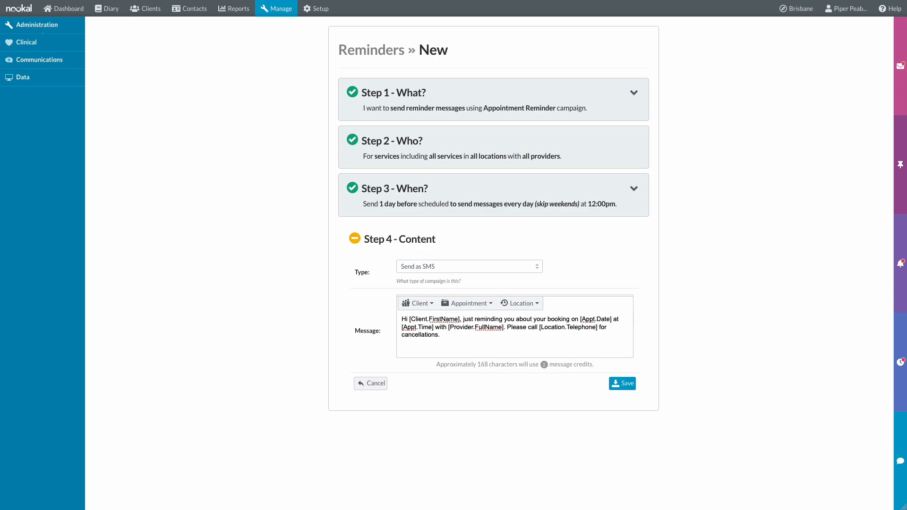
double_click(427, 335)
type("cancel")
double_click(602, 327)
type("to")
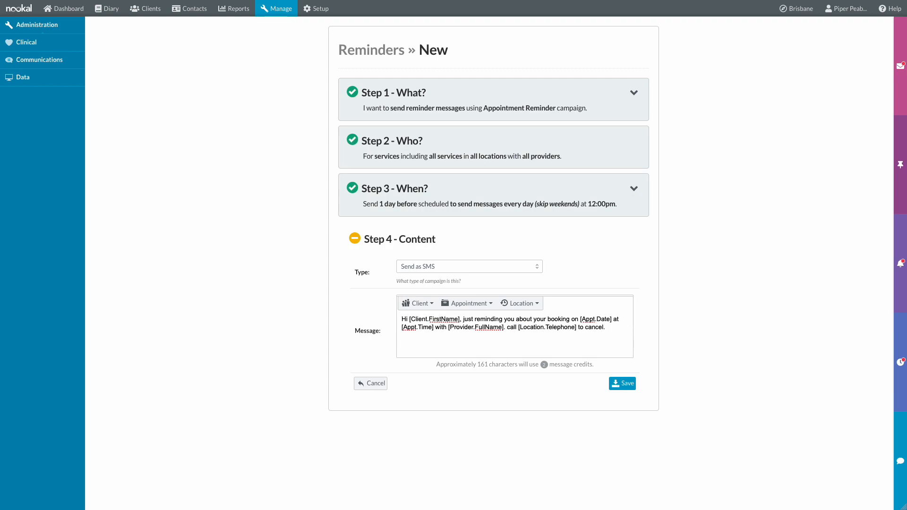
key("BackSpace")
type("C")
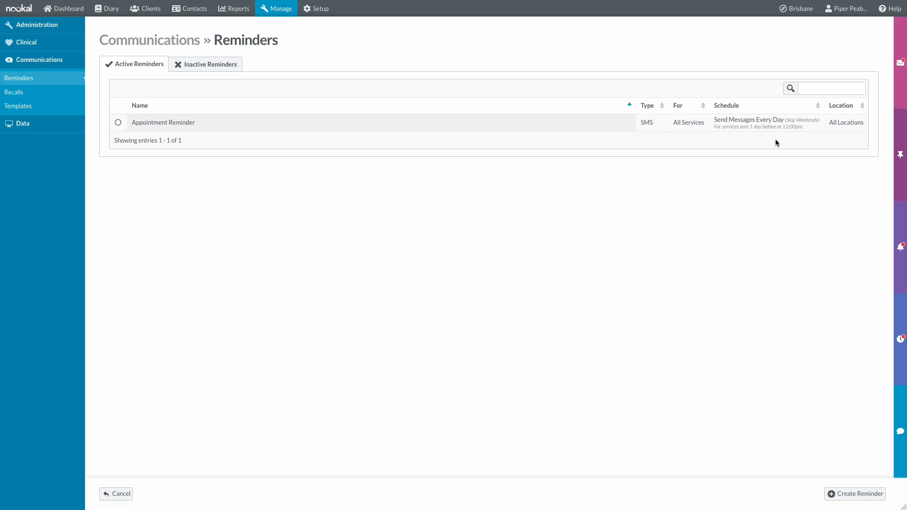
left_click(280, 12)
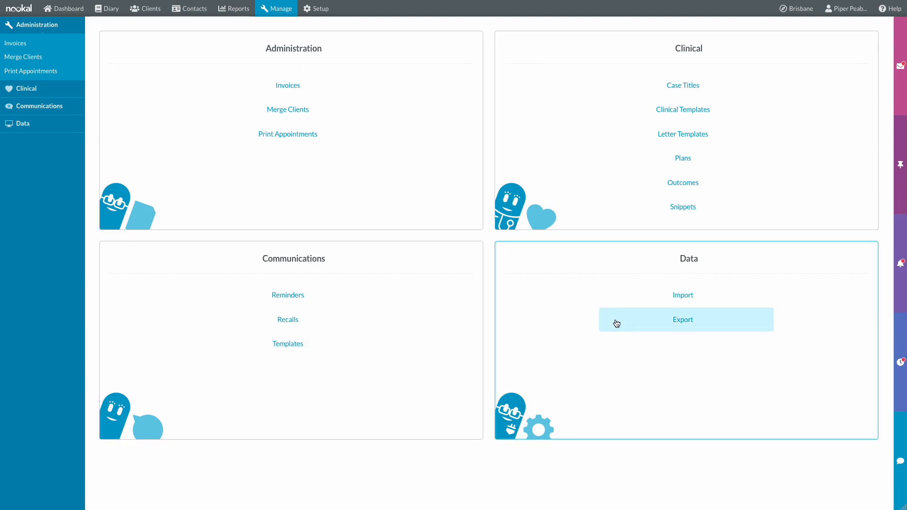
- Review the Locations list, the Brisbane location's details and the Extras client fields
left_click(318, 9)
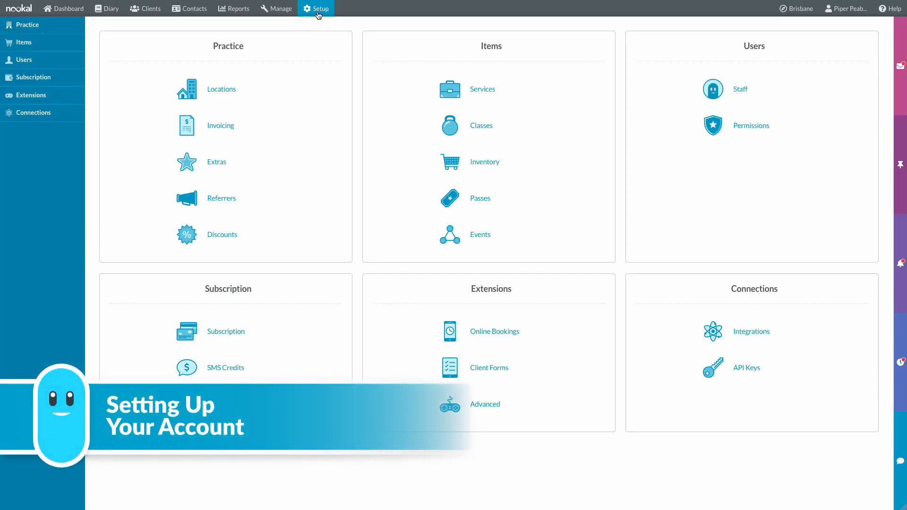
left_click(281, 83)
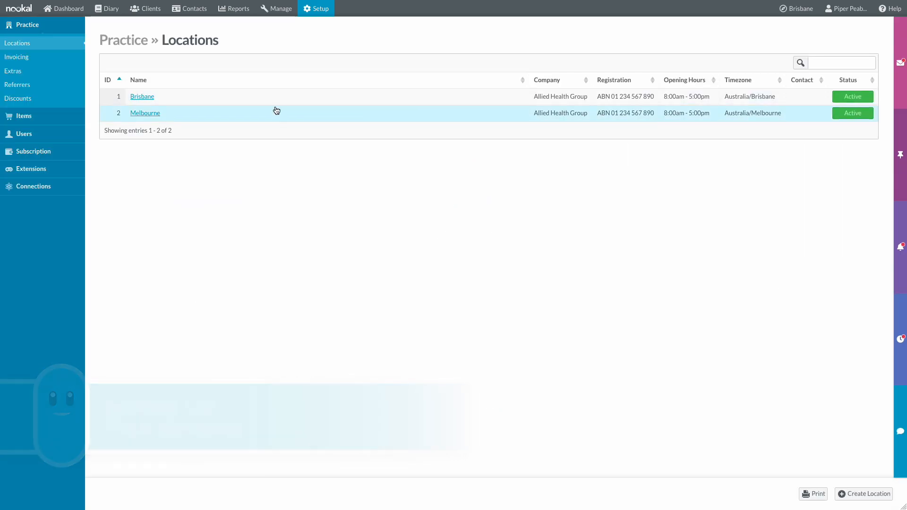
left_click(276, 101)
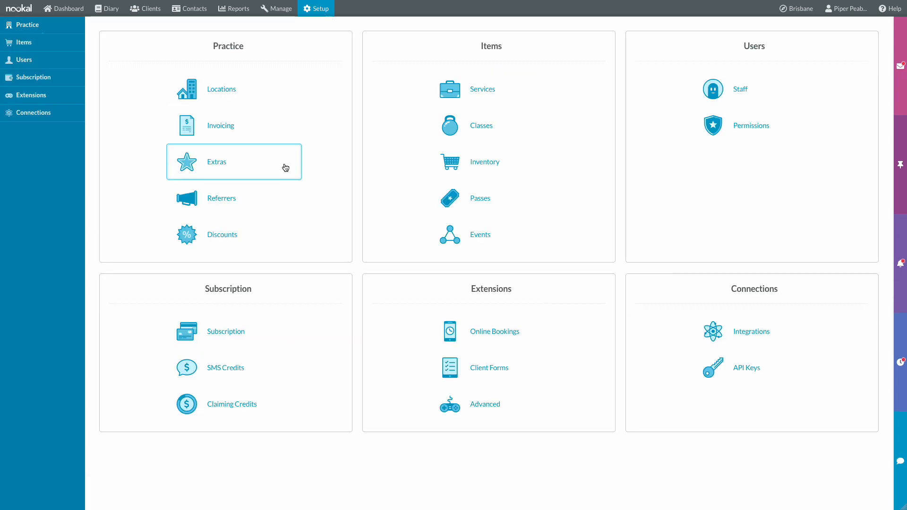
left_click(285, 167)
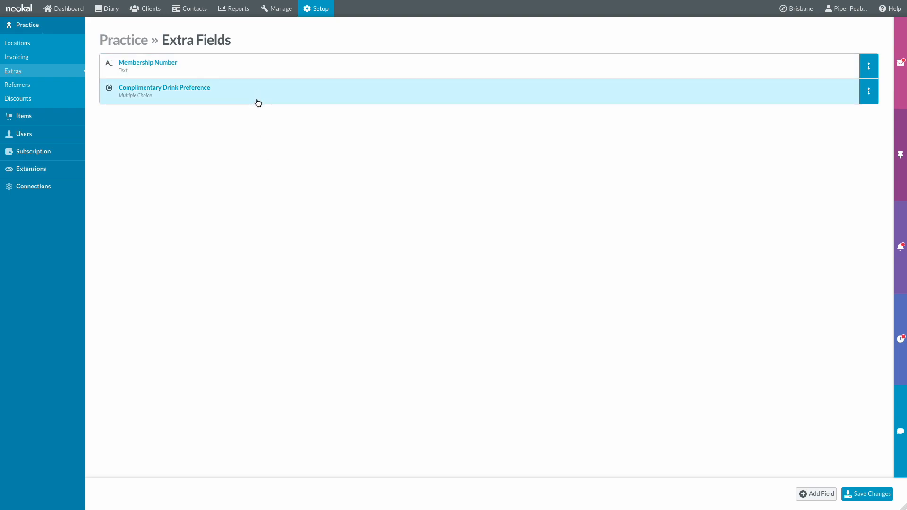
left_click(323, 10)
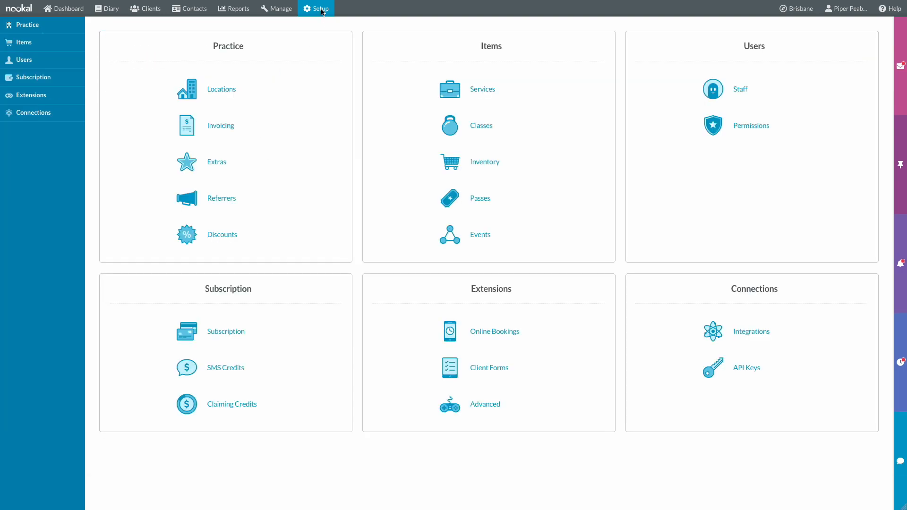
- Check the seven active referrers and the two active discounts, returning to Setup
left_click(265, 198)
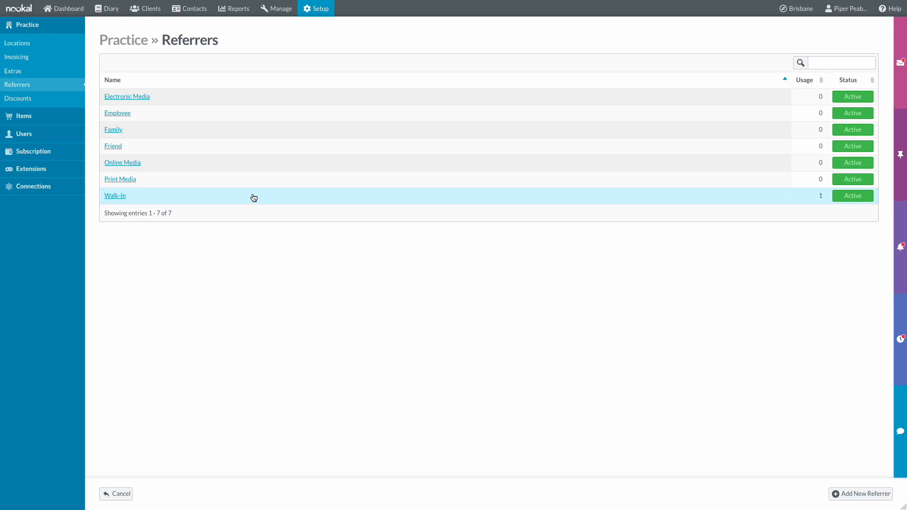
left_click(313, 13)
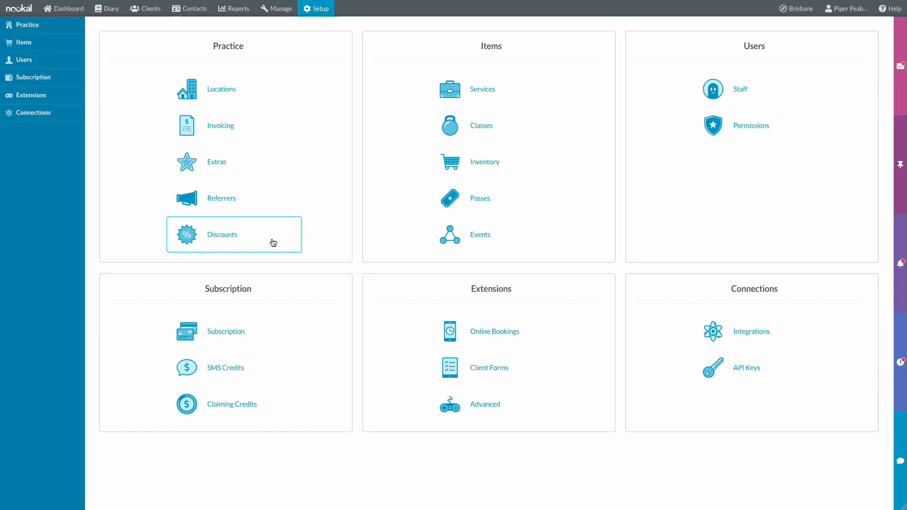
left_click(271, 241)
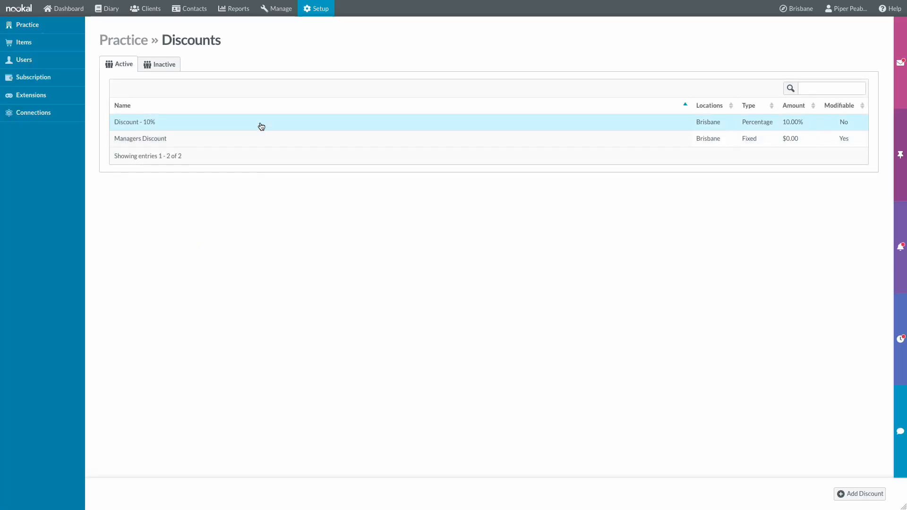
left_click(308, 12)
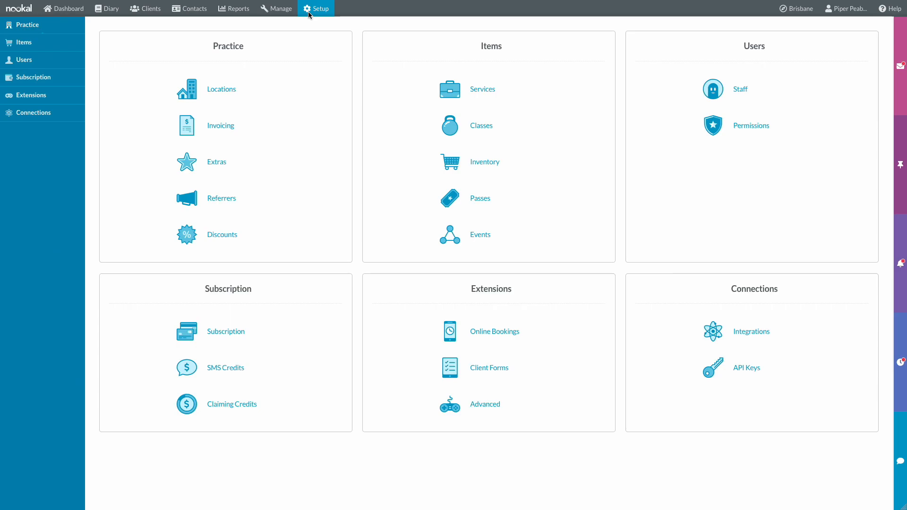
- Inspect the Initial Consultation service and the Group Therapy Session class settings
left_click(522, 89)
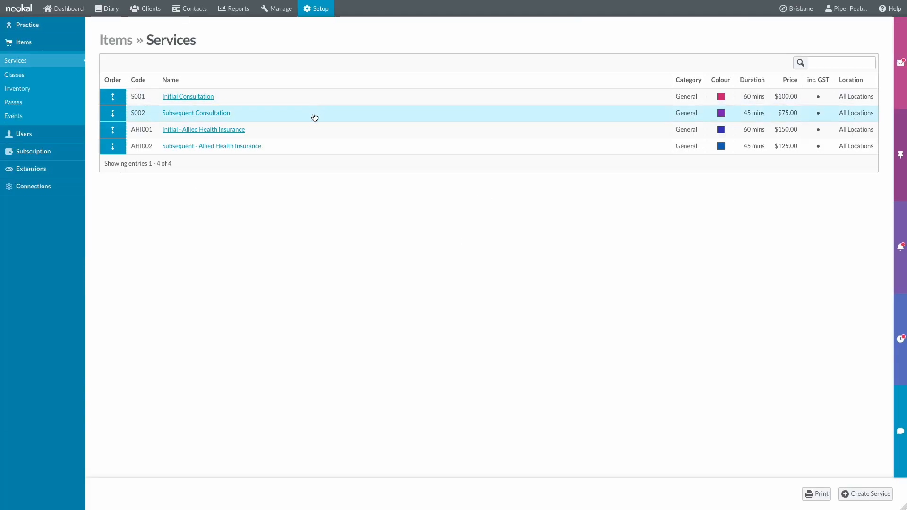
left_click(340, 97)
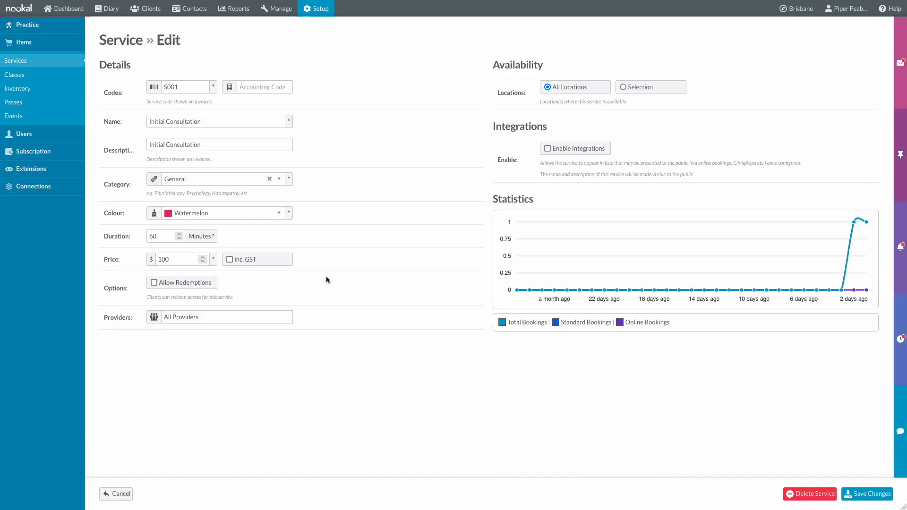
left_click(316, 8)
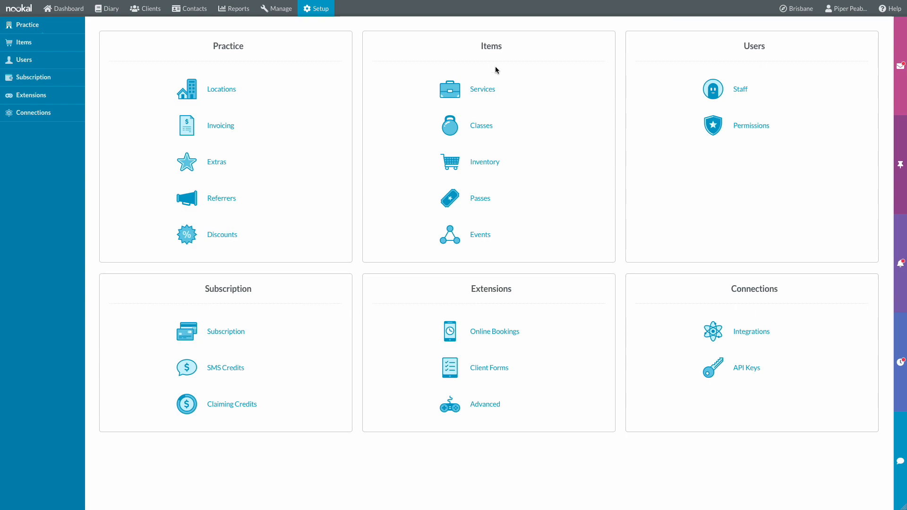
left_click(505, 125)
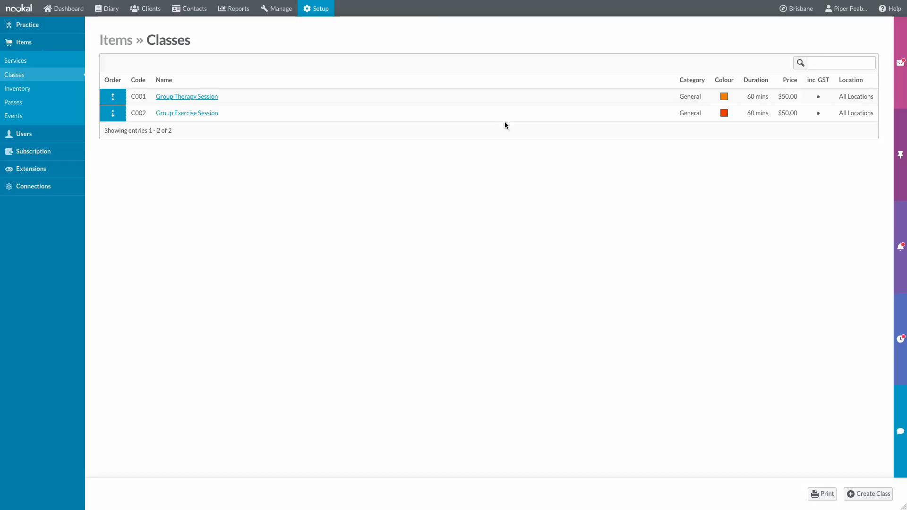
left_click(248, 98)
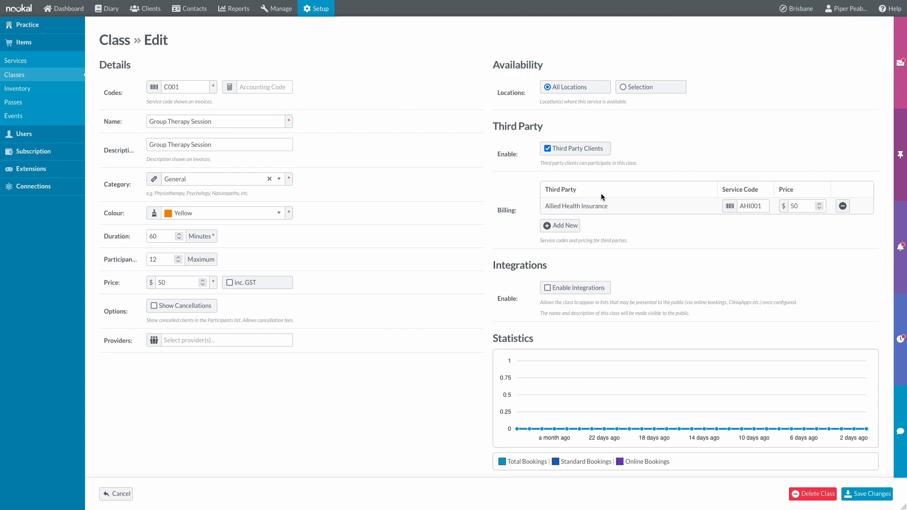
left_click(326, 10)
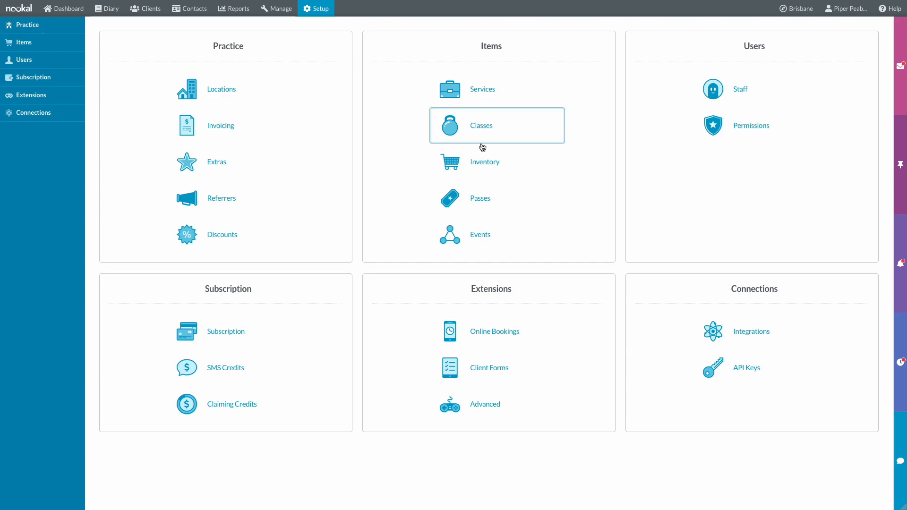
- Review the stock inventory, the 10x Session Pass and the two event types
left_click(486, 162)
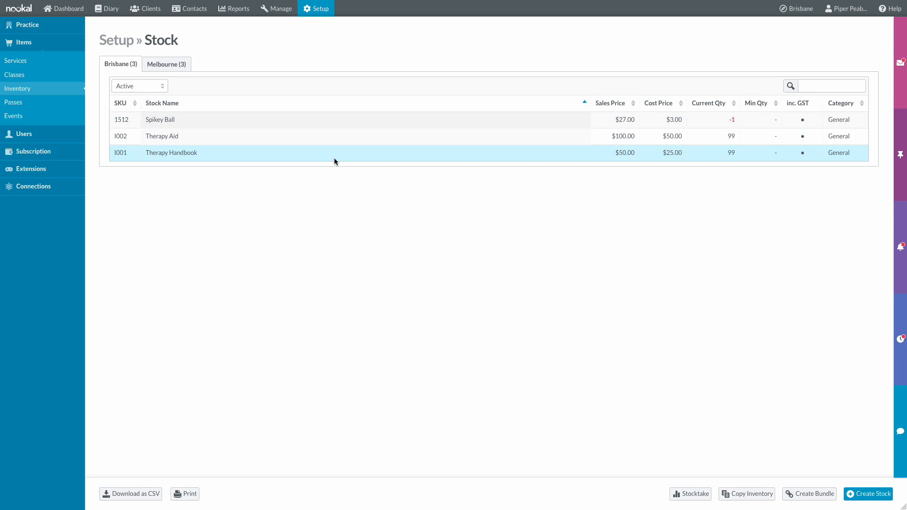
left_click(321, 11)
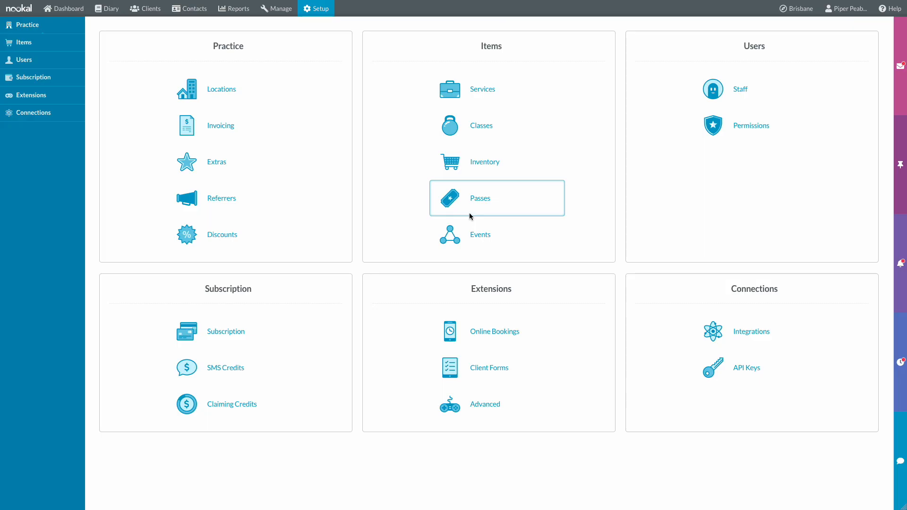
left_click(470, 216)
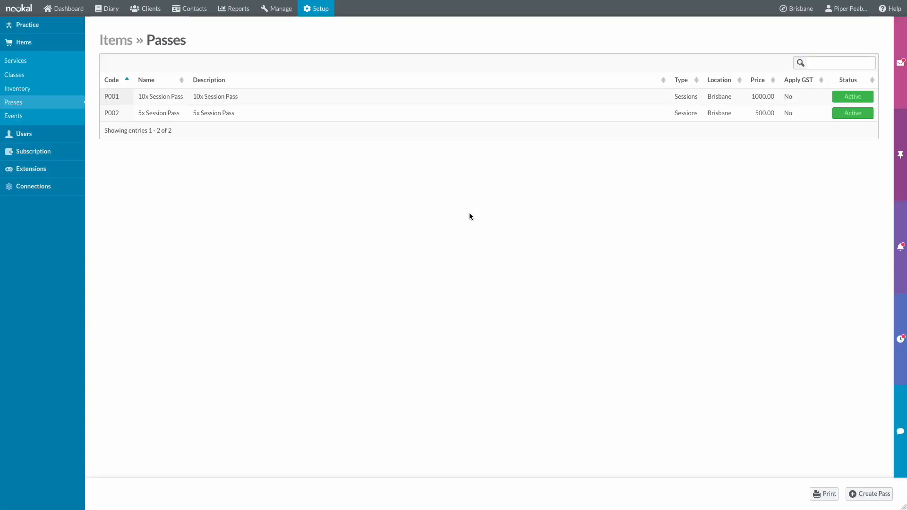
left_click(418, 96)
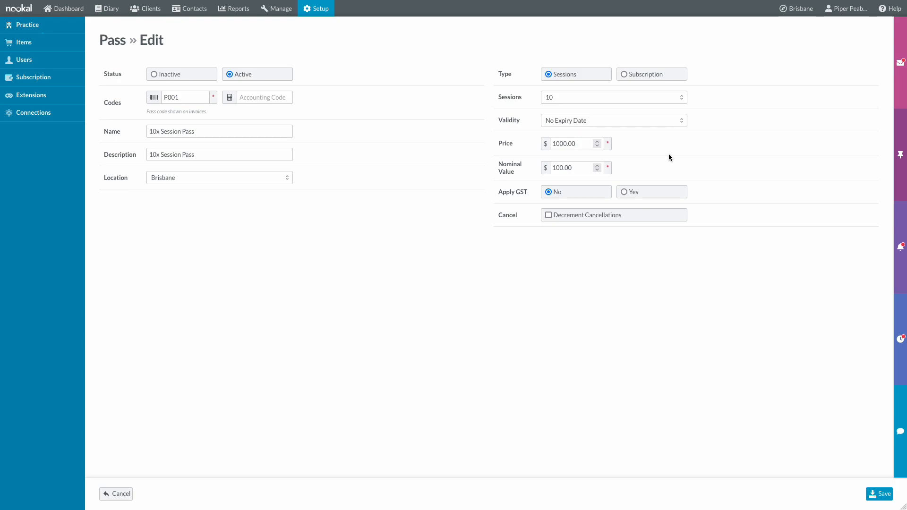
left_click(325, 15)
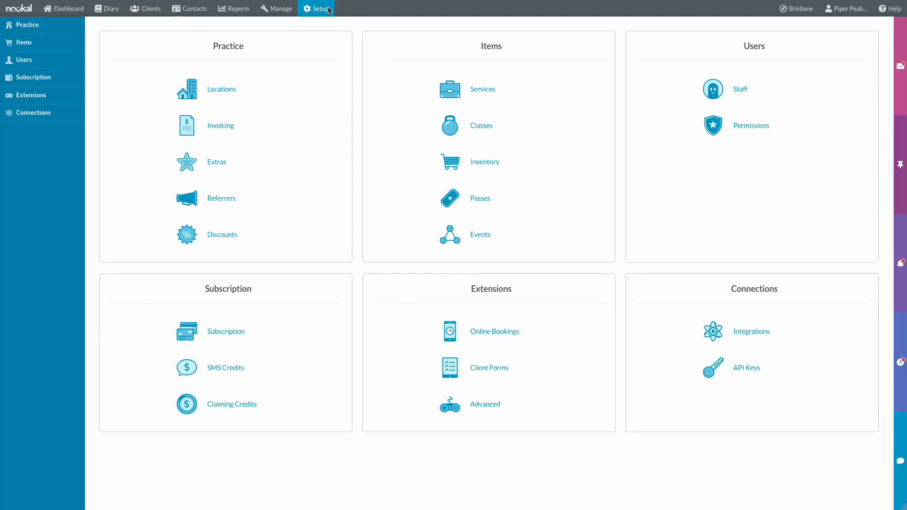
left_click(518, 229)
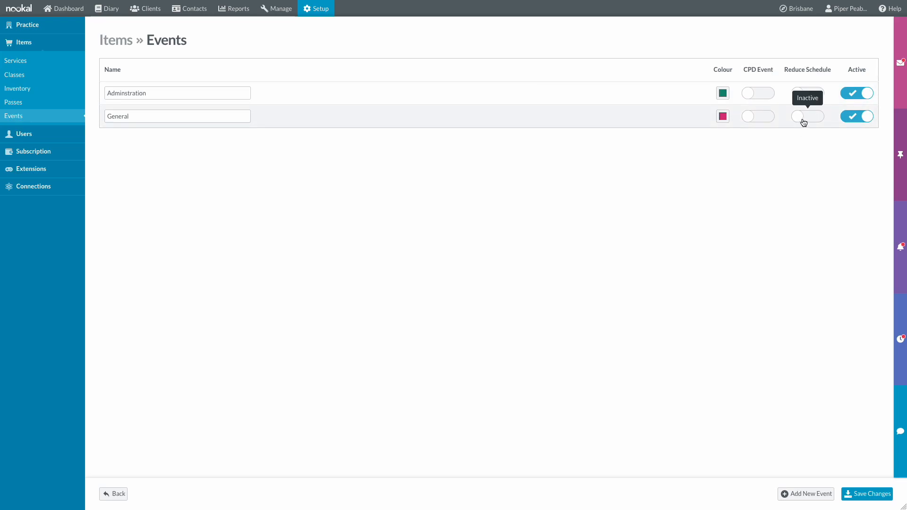
left_click(325, 15)
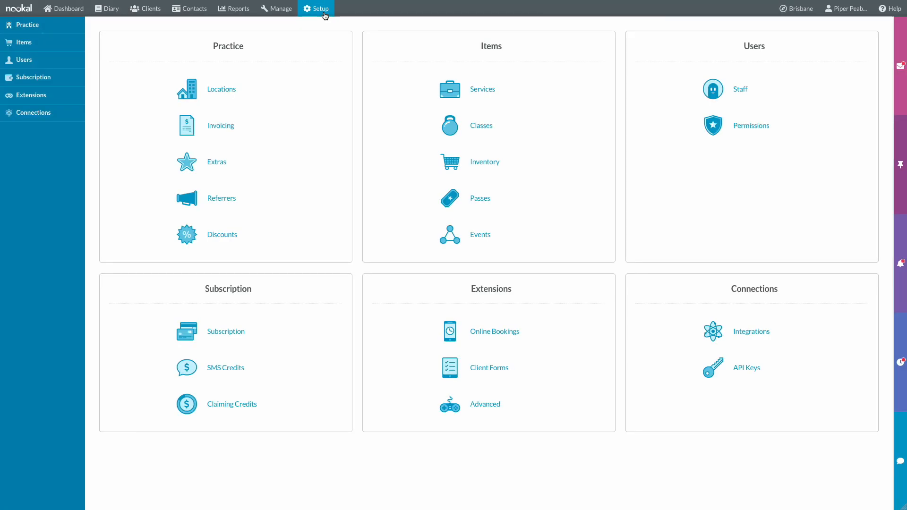
- Open a staff member's profile and keep the Manager permission level
left_click(761, 94)
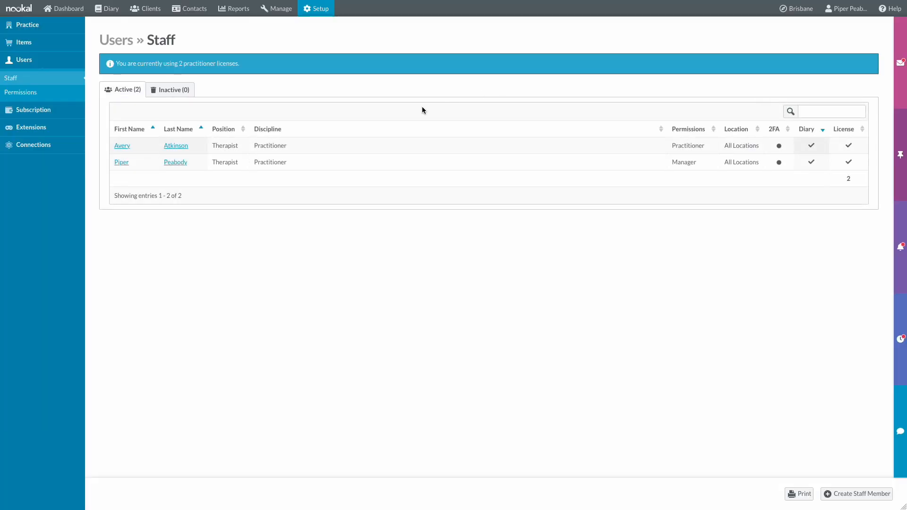
left_click(348, 163)
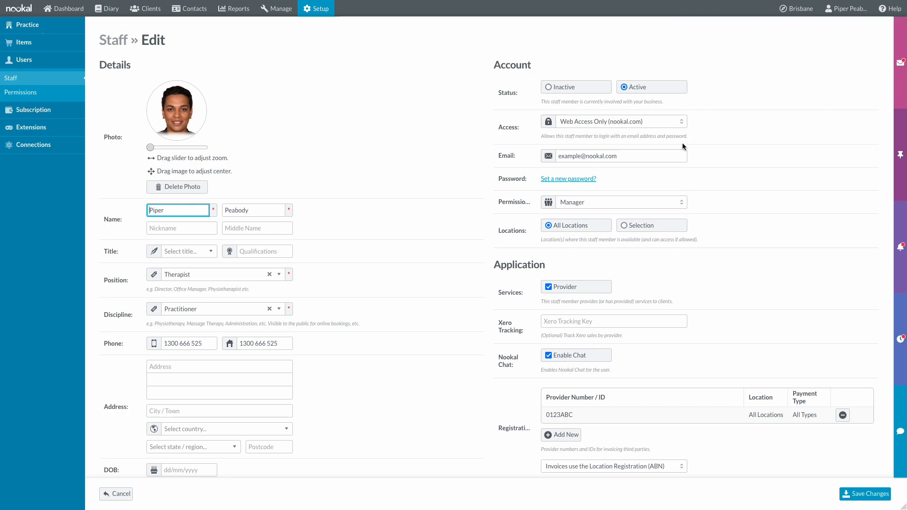
left_click(680, 198)
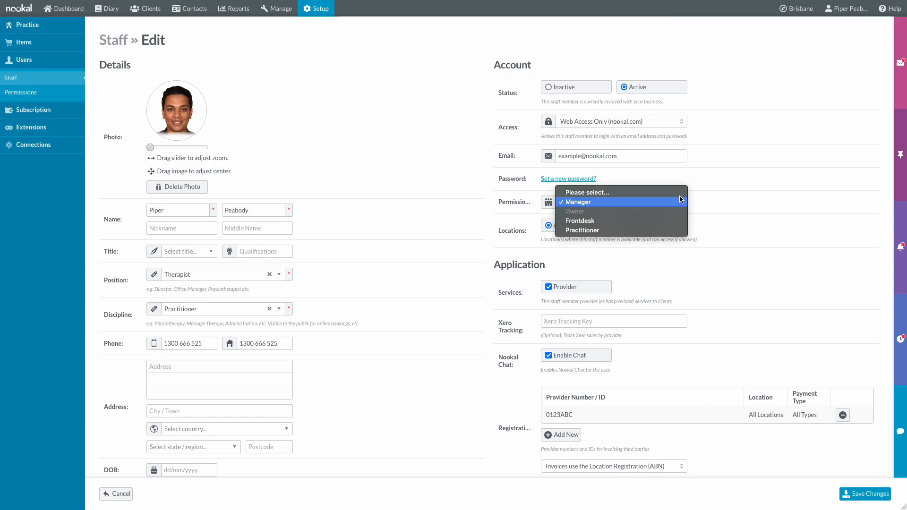
left_click(719, 181)
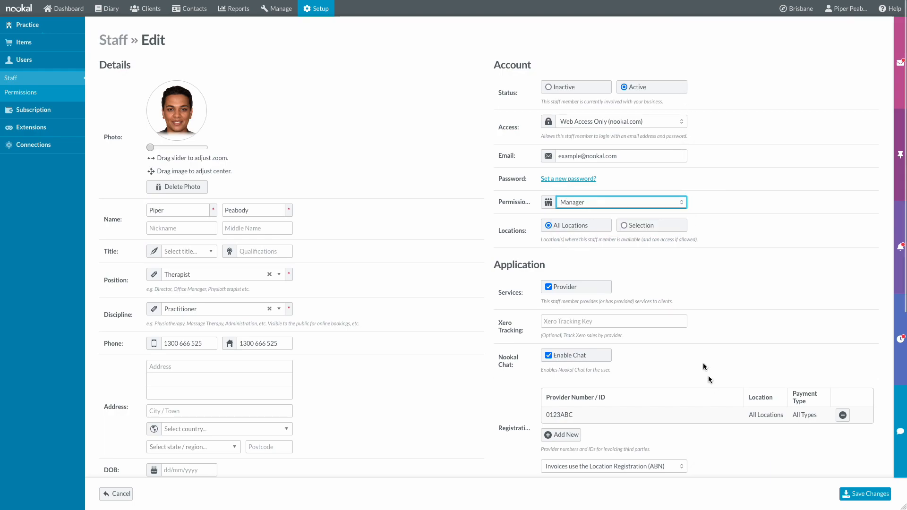
left_click(309, 14)
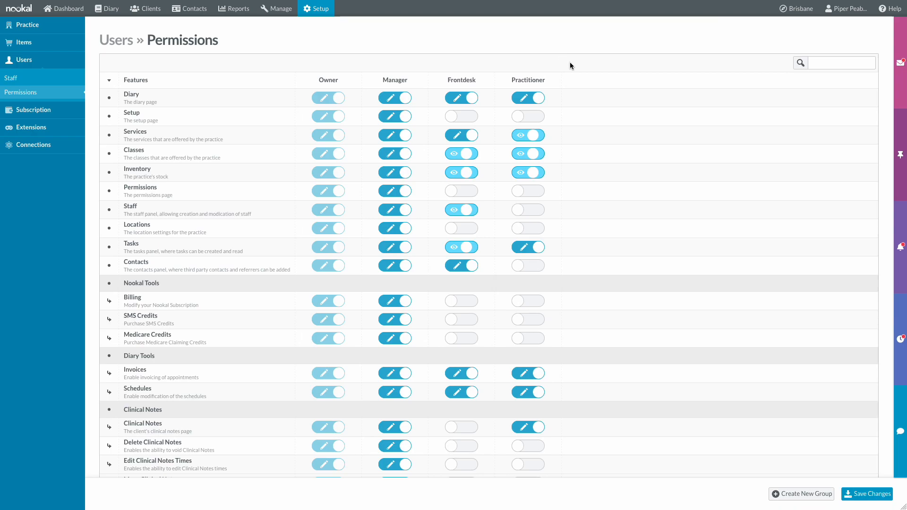
- Leave practitioners view-only access to Services and create an 'Accountant' permissions group
left_click(528, 136)
left_click(538, 140)
left_click(529, 137)
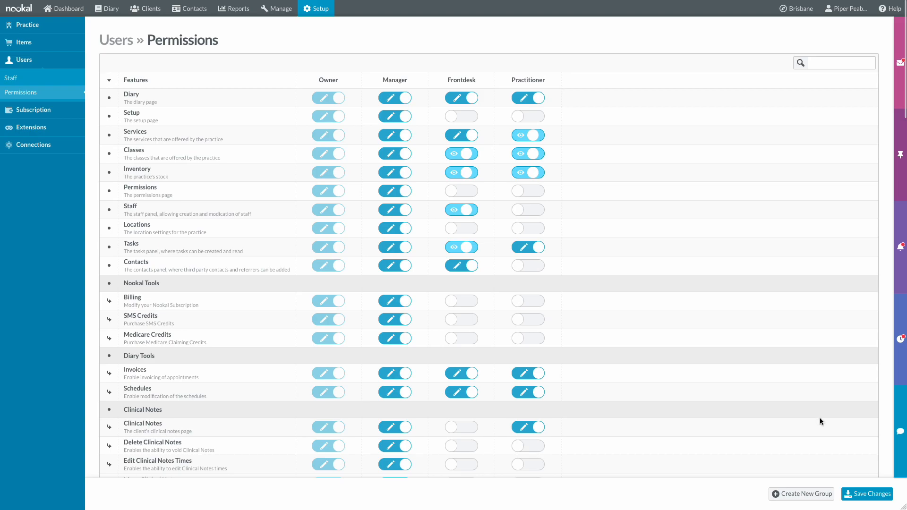
left_click(799, 501)
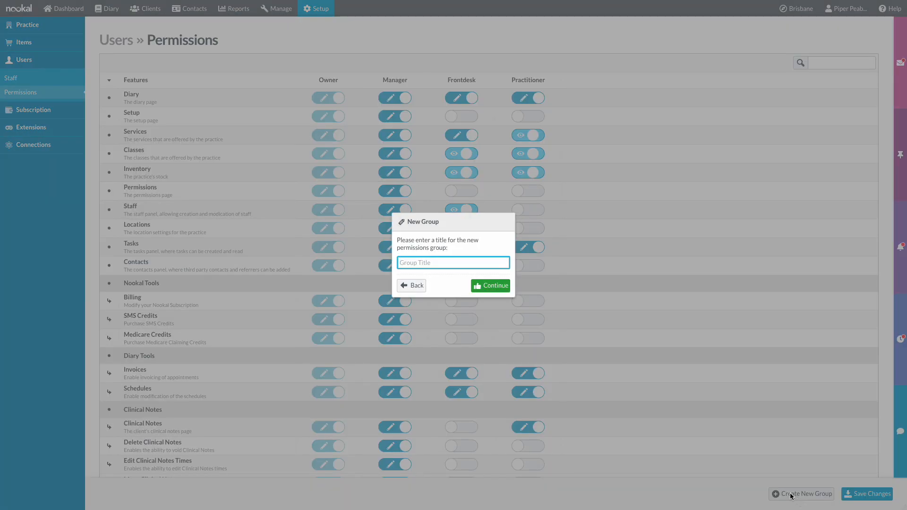
type("Accountant")
key("Return")
left_click(316, 7)
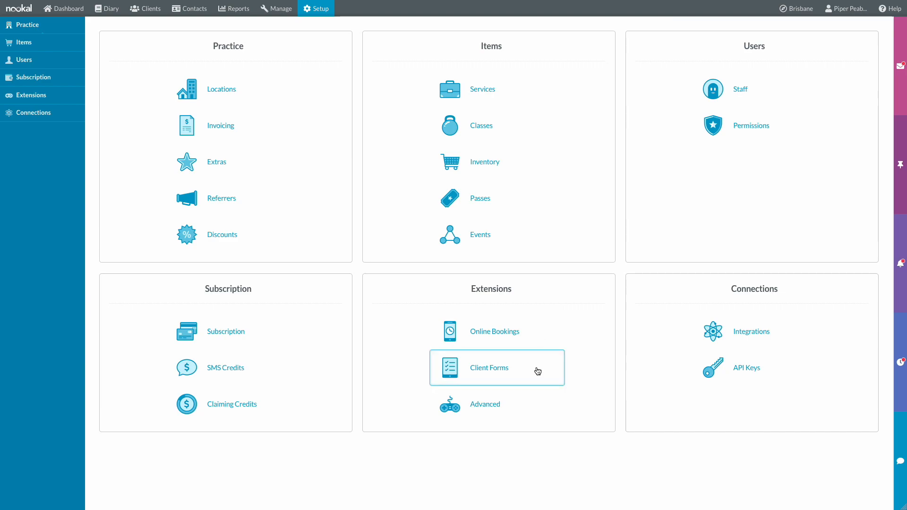
- Scroll through the integrations list, where only Tyro and Xero are on, then go to the Diary
left_click(799, 325)
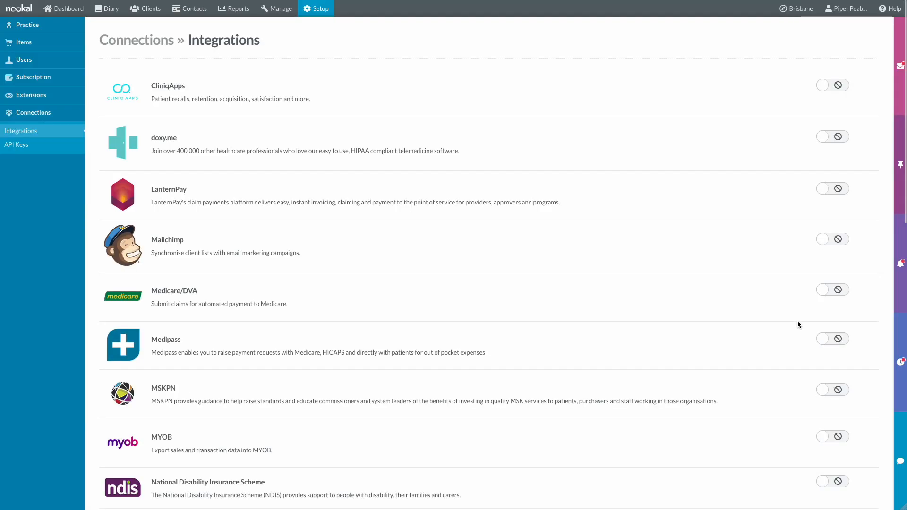
scroll(765, 123, "down", 13)
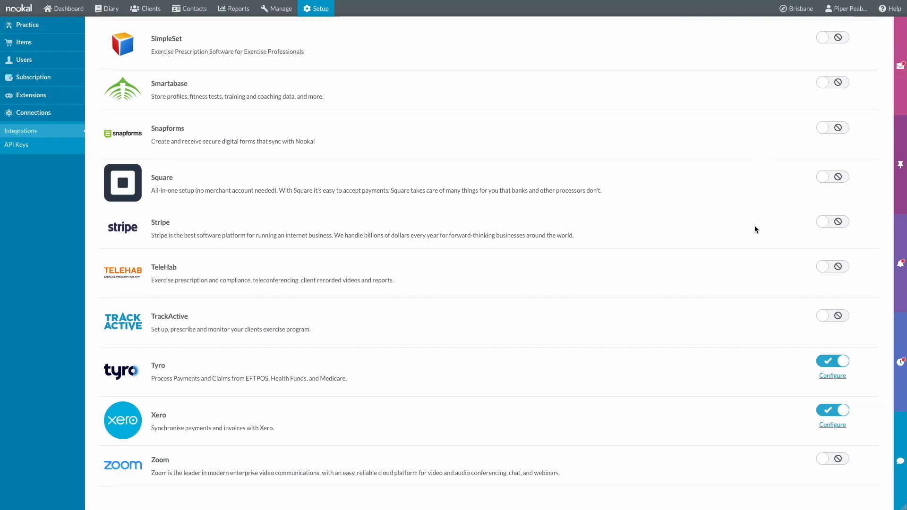
scroll(755, 229, "up", 13)
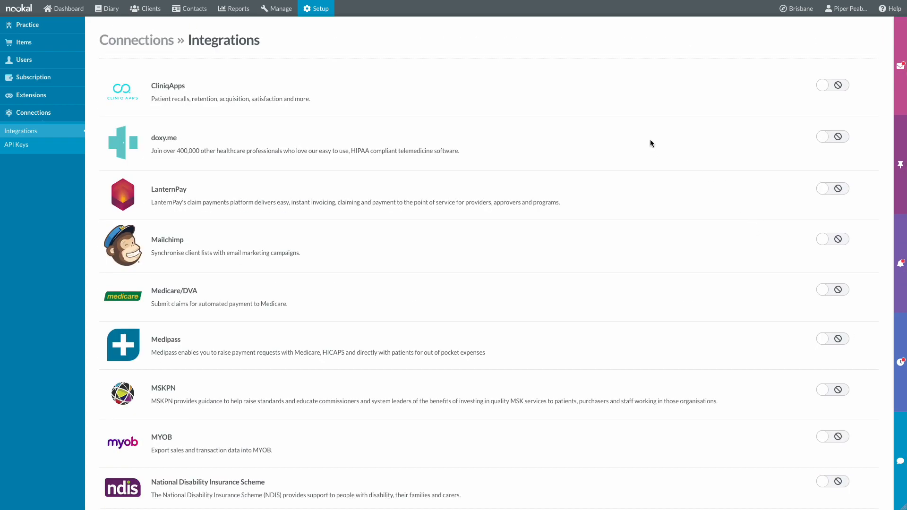
left_click(306, 14)
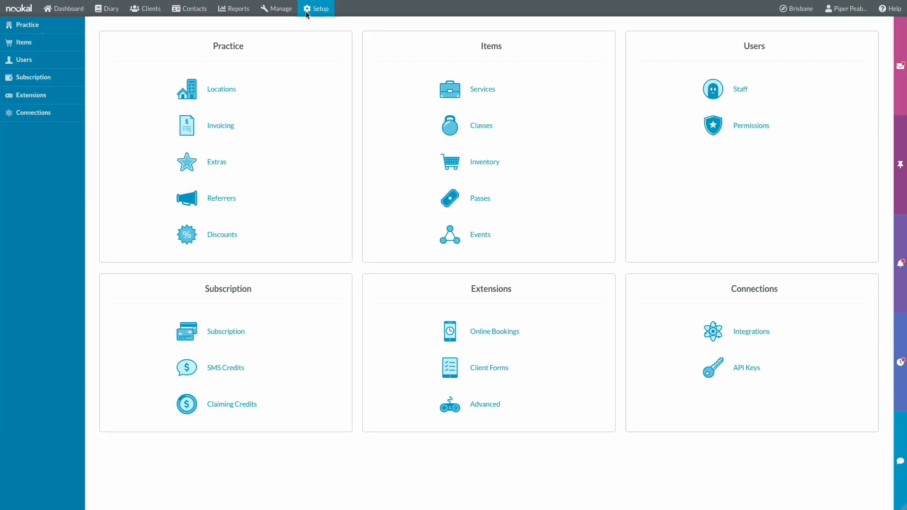
left_click(108, 8)
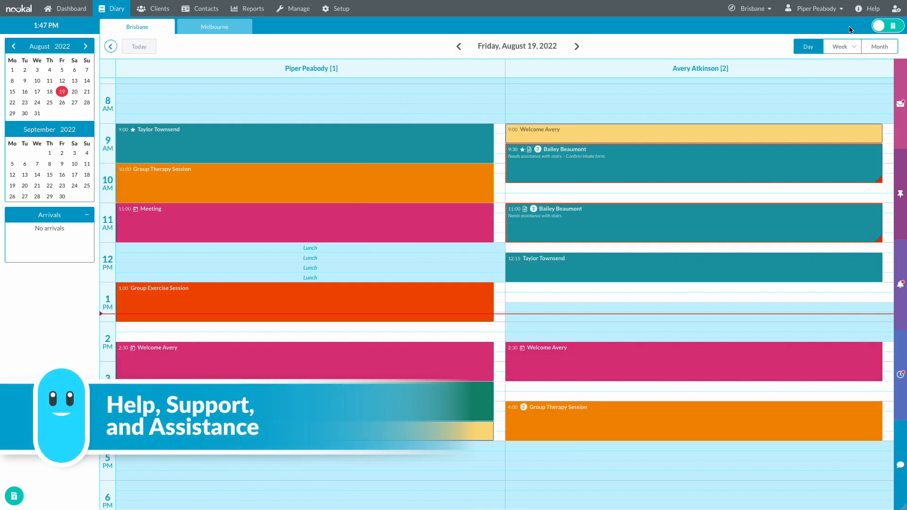
- Read the Reports > Activity Report help article, then start a Live Chat with support
left_click(871, 10)
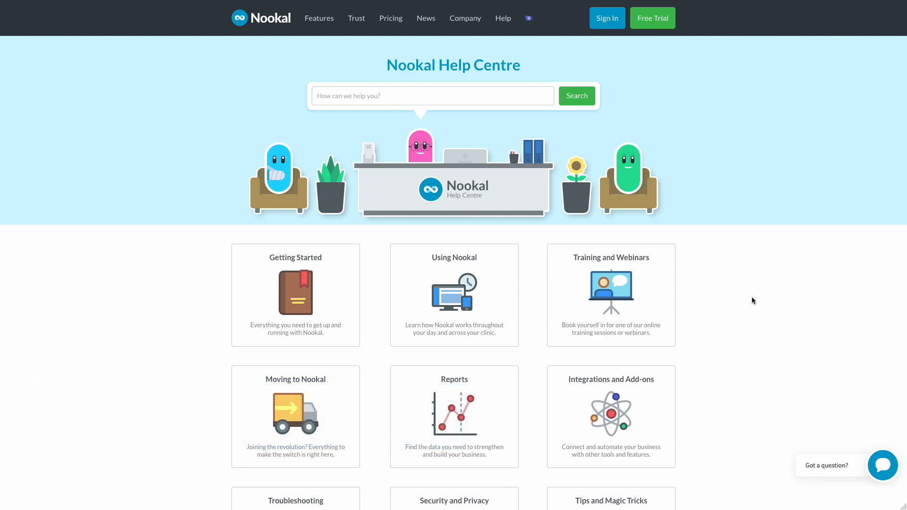
left_click(500, 405)
scroll(291, 354, "down", 5)
left_click(292, 355)
scroll(208, 331, "down", 10)
scroll(208, 334, "up", 15)
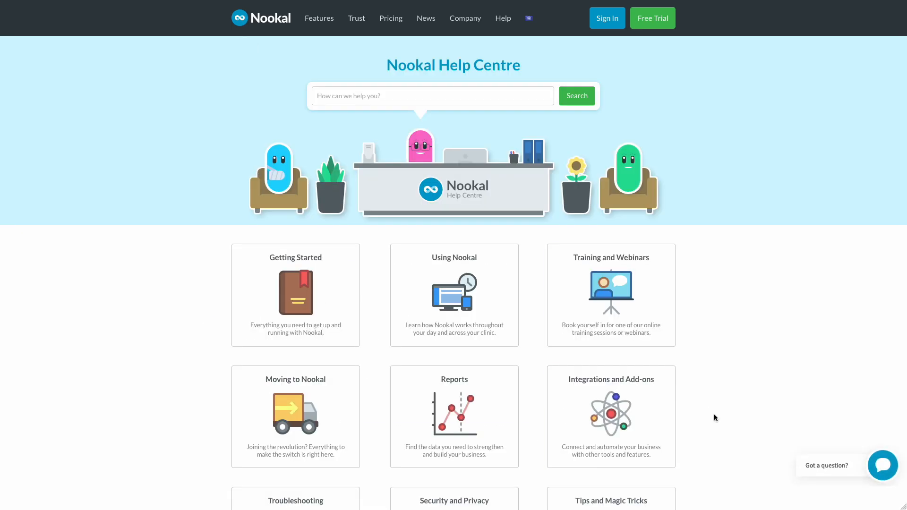
left_click(851, 461)
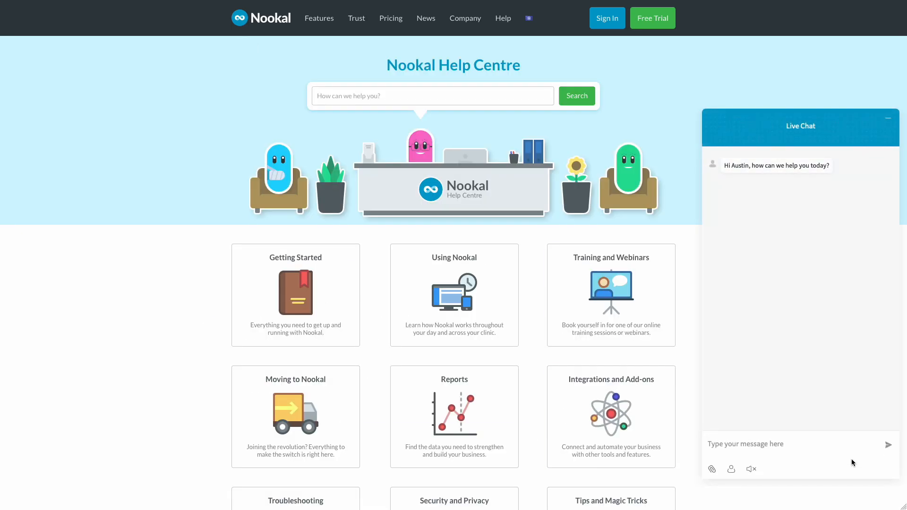